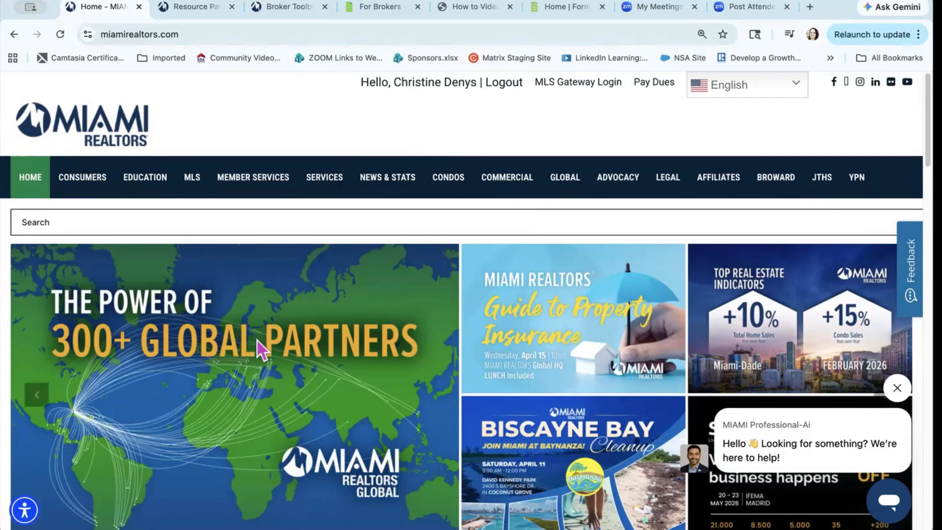
Step: Bring up the Member Services drop-down menu on the MIAMI REALTORS home page
mouse_move(255, 179)
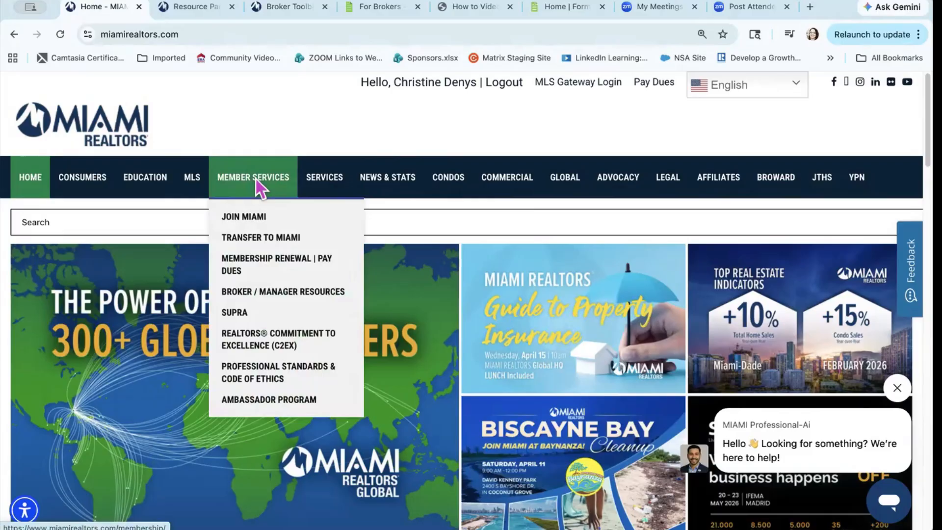
Step: Open Broker / Manager Resources and scroll past Legal Updates, Condos and Zoning to Broker Manager Stats Reports
left_click(255, 291)
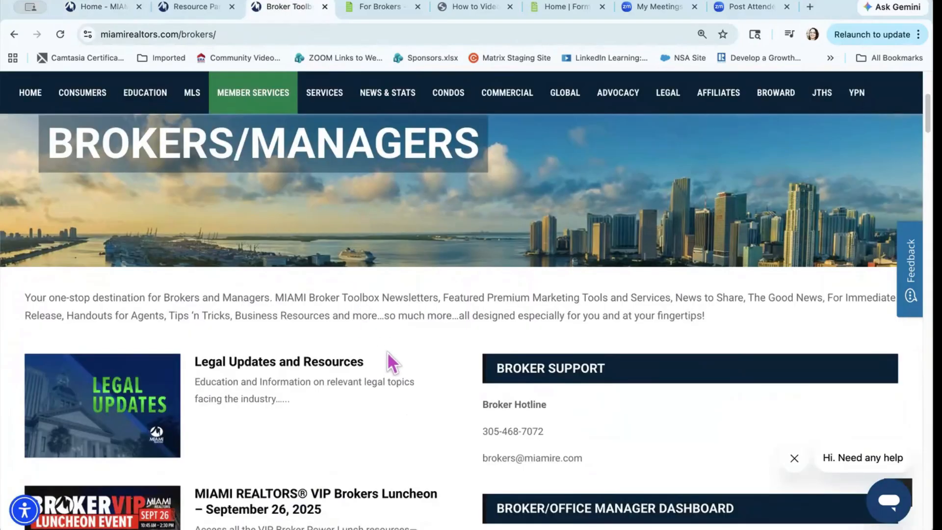
scroll(387, 357, "down", 2)
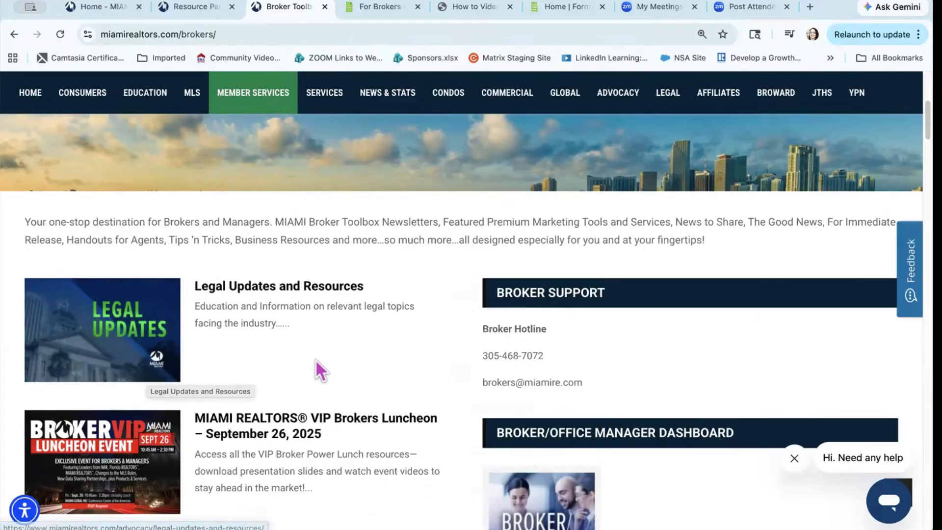
scroll(316, 363, "down", 3)
scroll(316, 360, "down", 5)
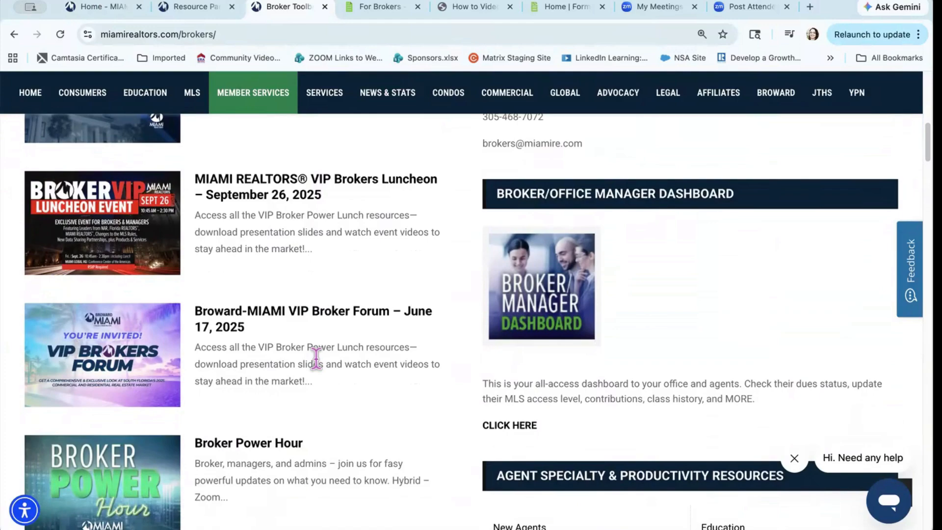
scroll(316, 359, "down", 7)
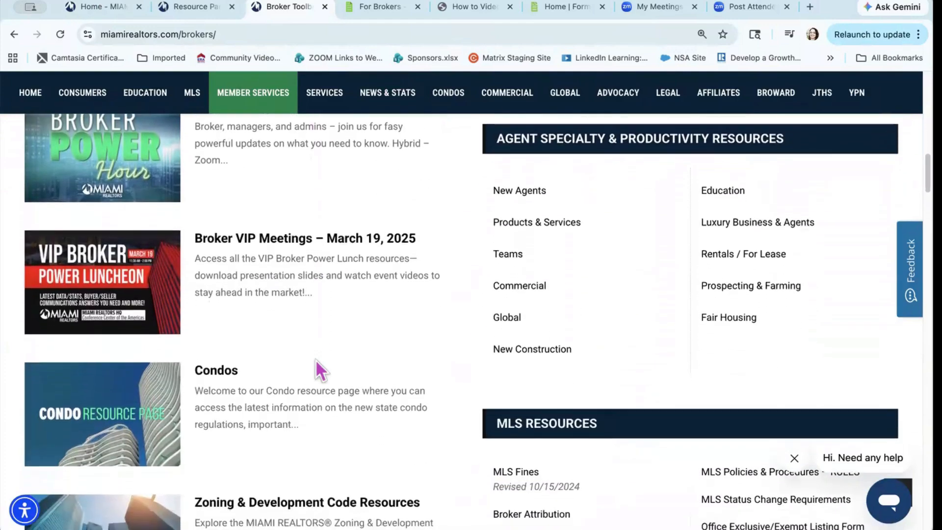
scroll(316, 359, "down", 5)
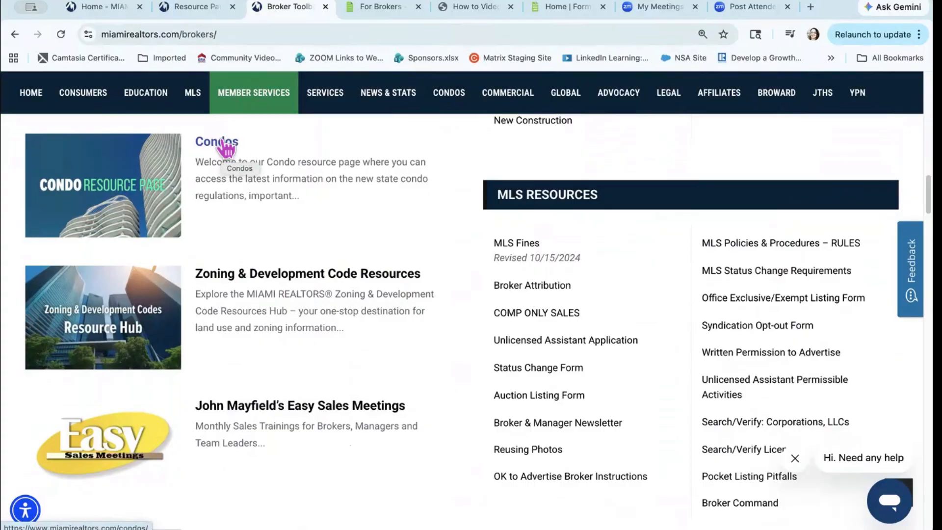
scroll(245, 340, "down", 2)
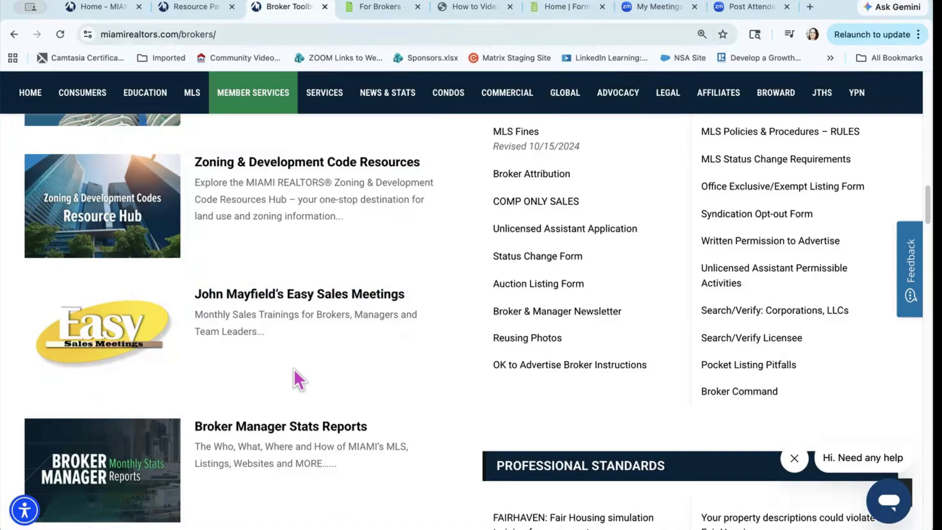
scroll(293, 367, "down", 3)
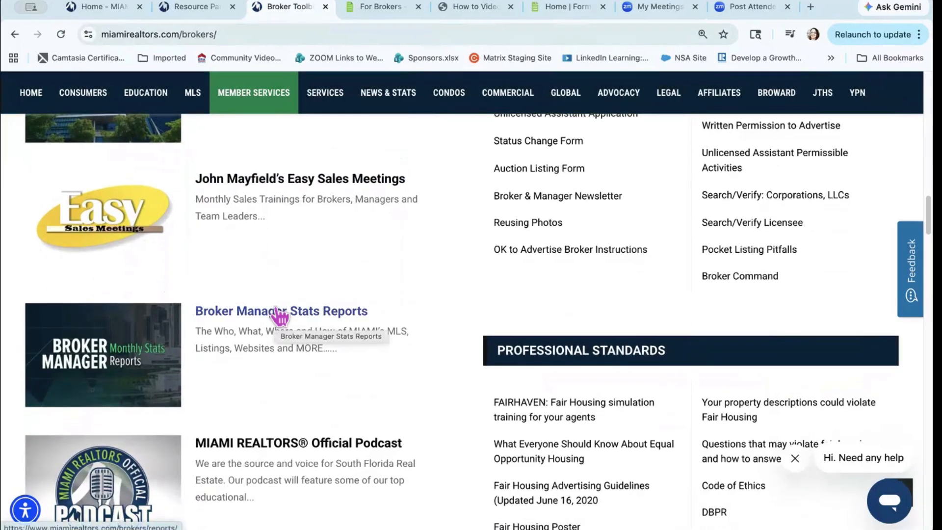
Step: Scroll past the Official Podcast to the MLS Help Center and MIAMI MLS Help Desk entries
scroll(280, 316, "down", 2)
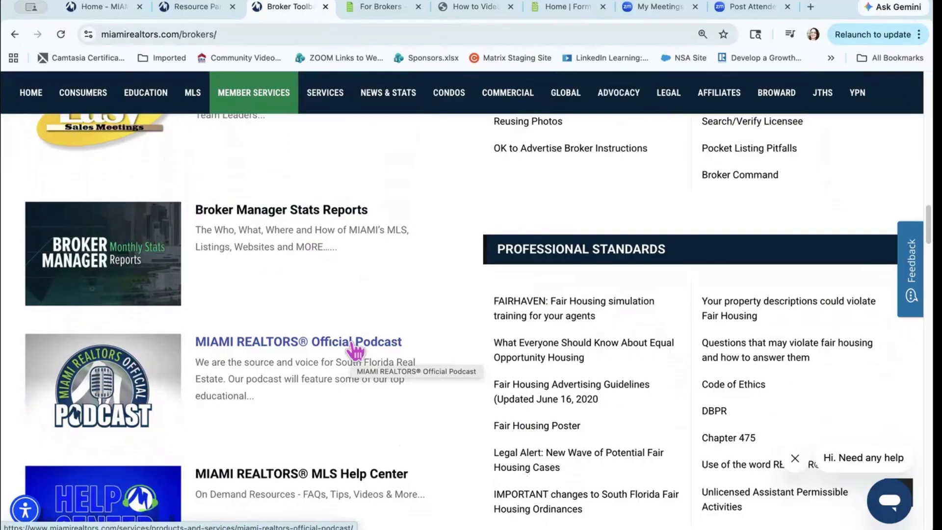
scroll(355, 350, "down", 3)
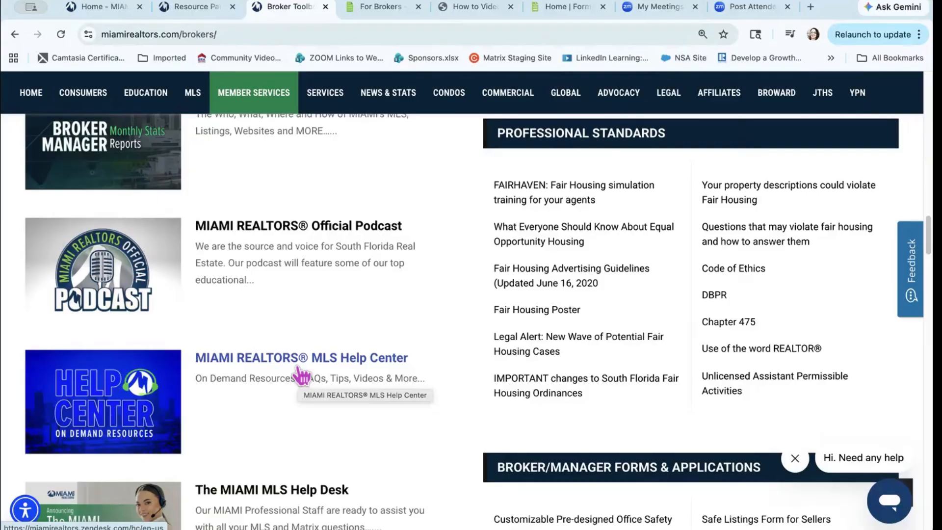
scroll(299, 370, "down", 3)
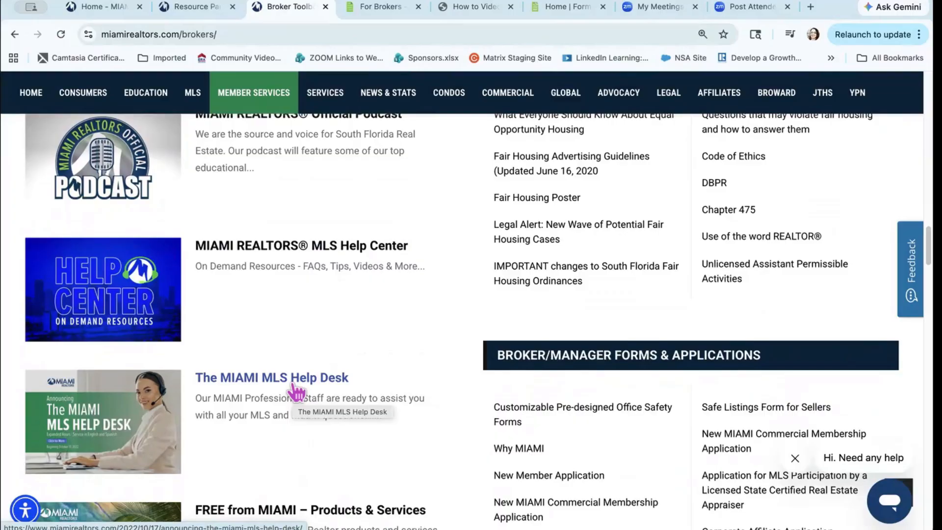
Step: Scroll down to FREE from MIAMI and the Products & Services Cheat Sheet entries
scroll(295, 389, "down", 3)
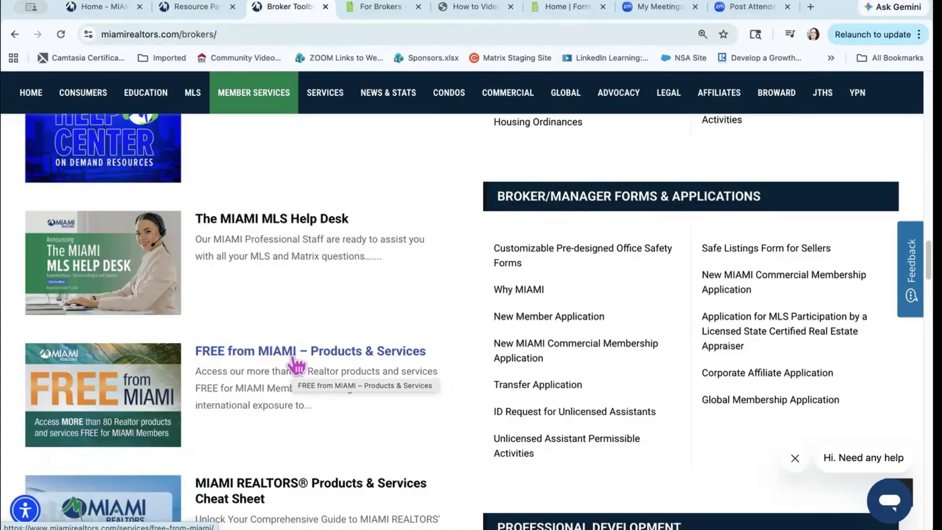
scroll(295, 366, "down", 3)
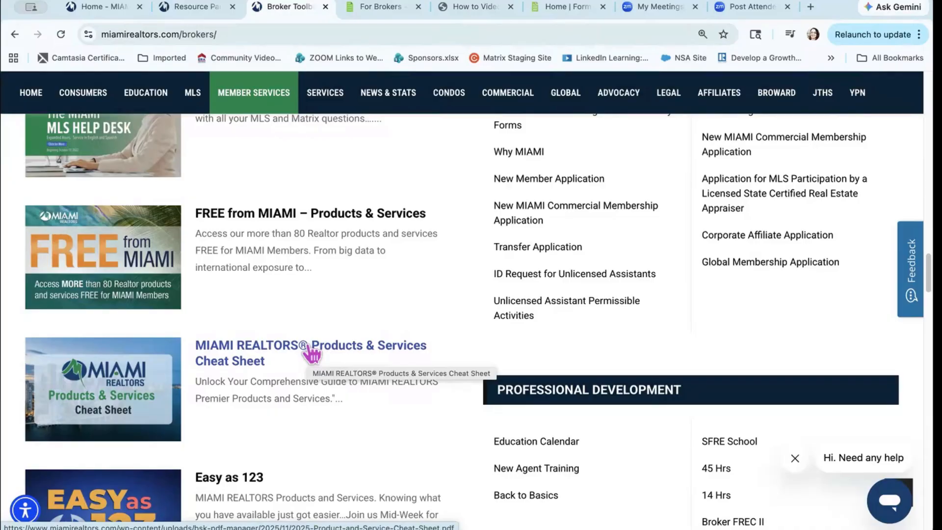
Step: Open the 2025 Product and Service Cheat Sheet PDF and scroll through its first pages
left_click(311, 349)
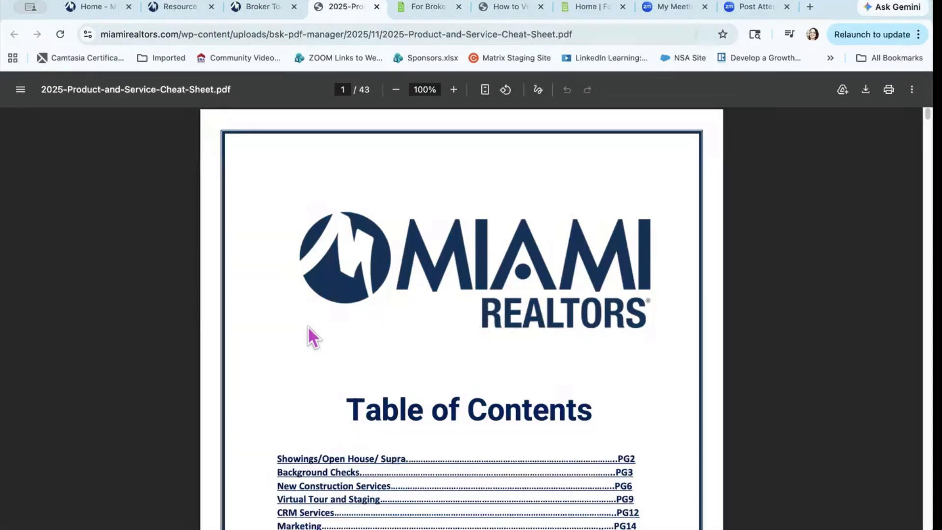
scroll(334, 311, "down", 5)
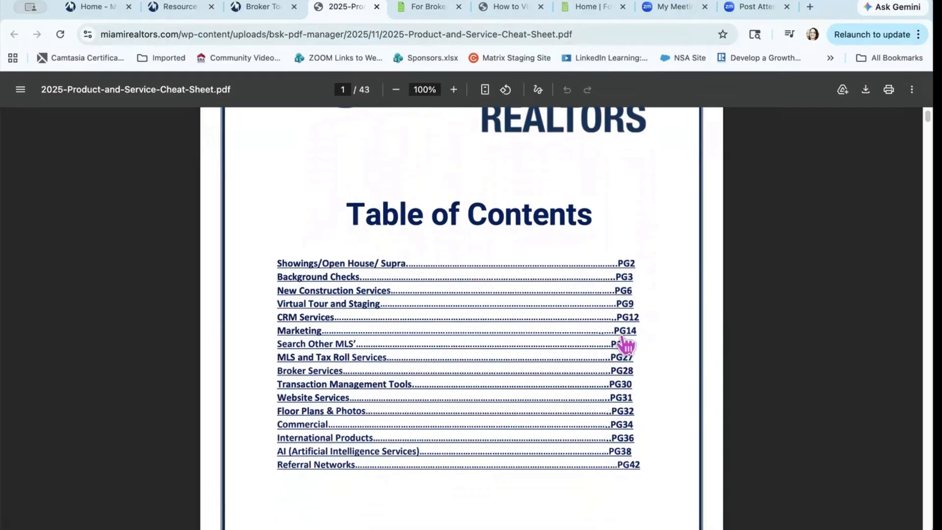
scroll(626, 345, "down", 10)
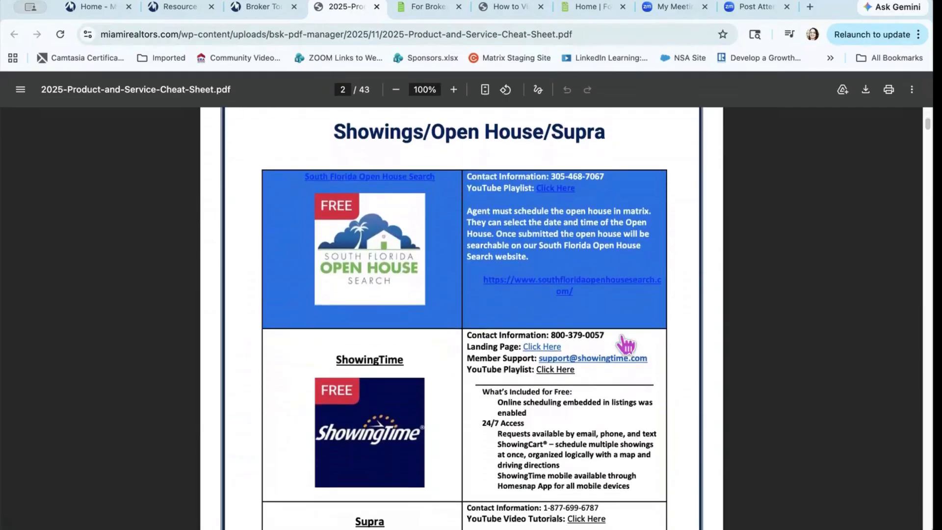
scroll(625, 345, "down", 1)
scroll(625, 345, "up", 1)
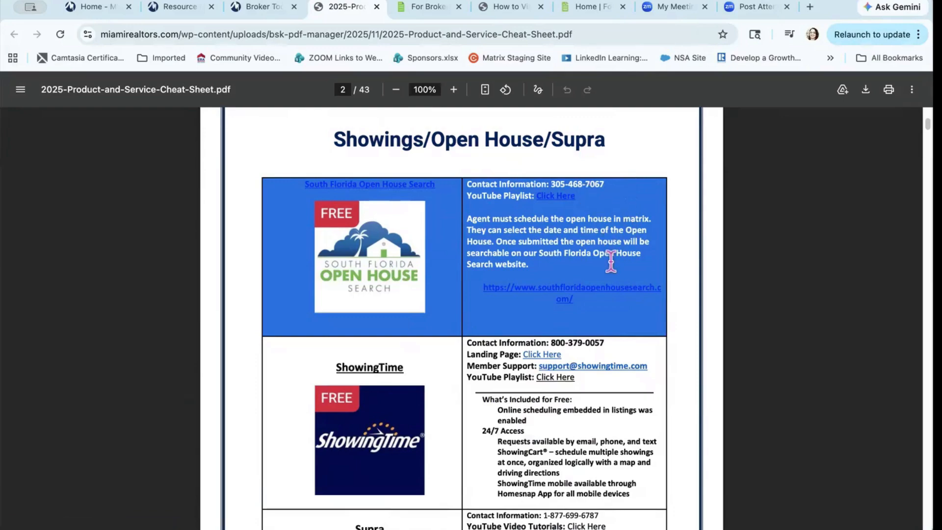
Step: Page further through the cheat sheet, return to its top, and close the PDF tab
scroll(611, 261, "down", 5)
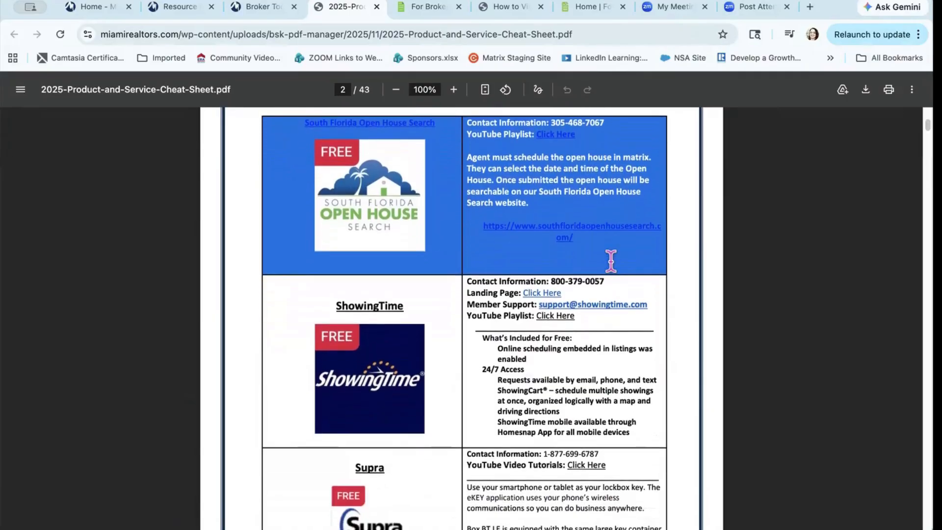
scroll(611, 261, "down", 10)
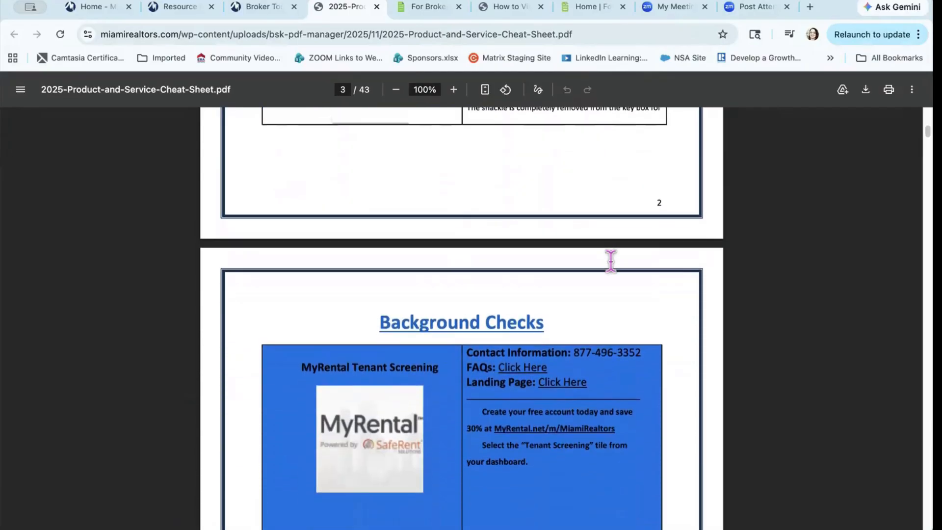
scroll(611, 262, "up", 1)
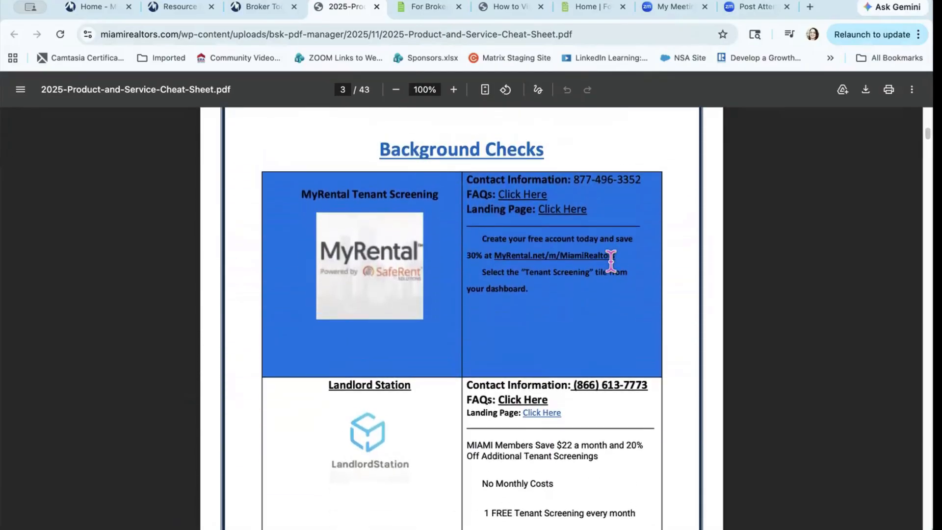
scroll(610, 261, "down", 3)
scroll(611, 262, "down", 10)
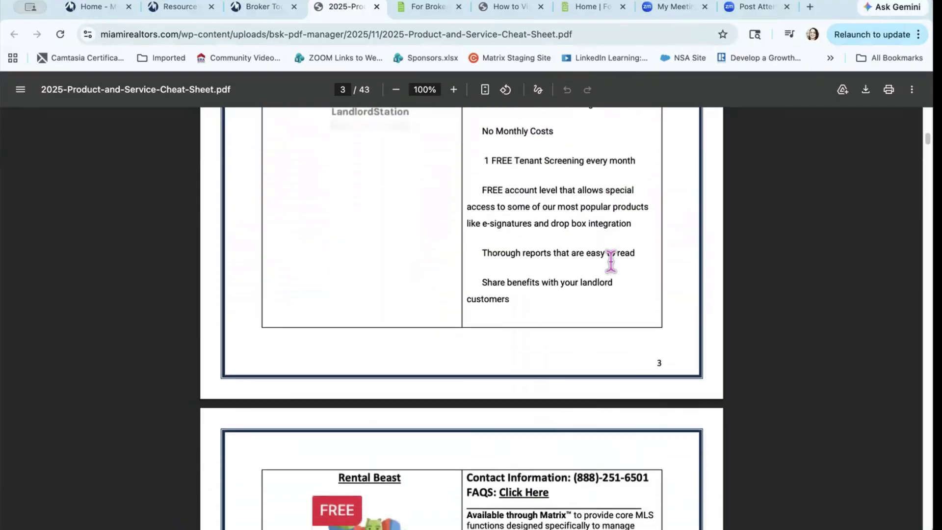
scroll(610, 260, "down", 5)
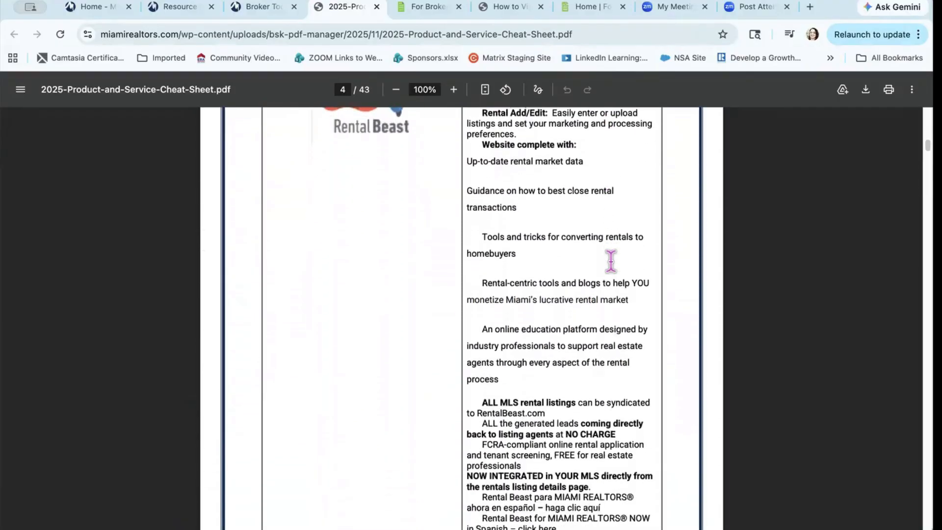
scroll(611, 260, "up", 20)
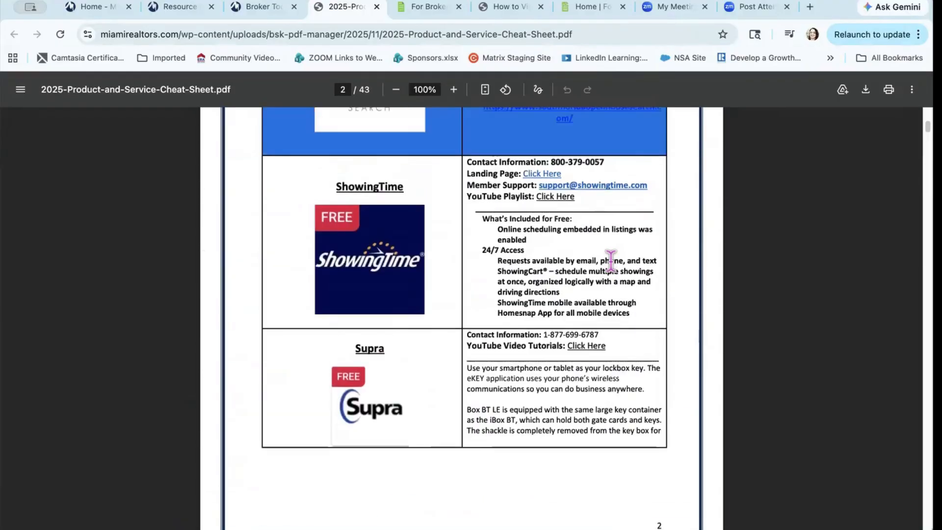
scroll(611, 262, "up", 7)
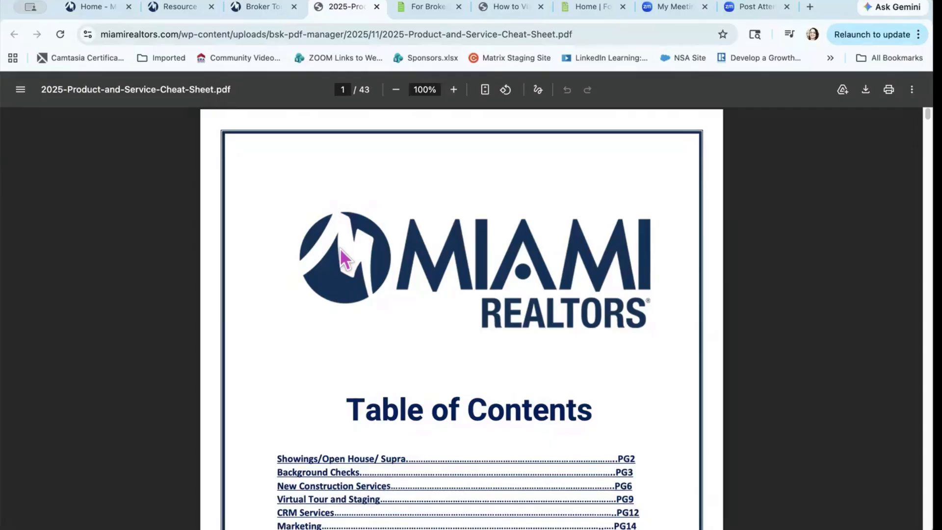
left_click(377, 6)
Step: Scroll past Easy as 123 to the MIAMI Tech Weekly and Fair Housing entries
scroll(292, 282, "down", 2)
scroll(291, 283, "down", 1)
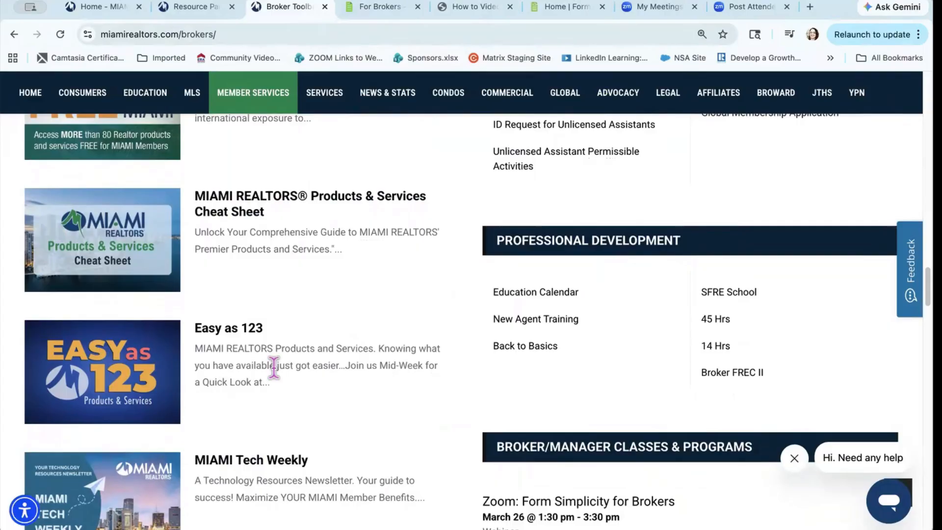
scroll(273, 367, "down", 3)
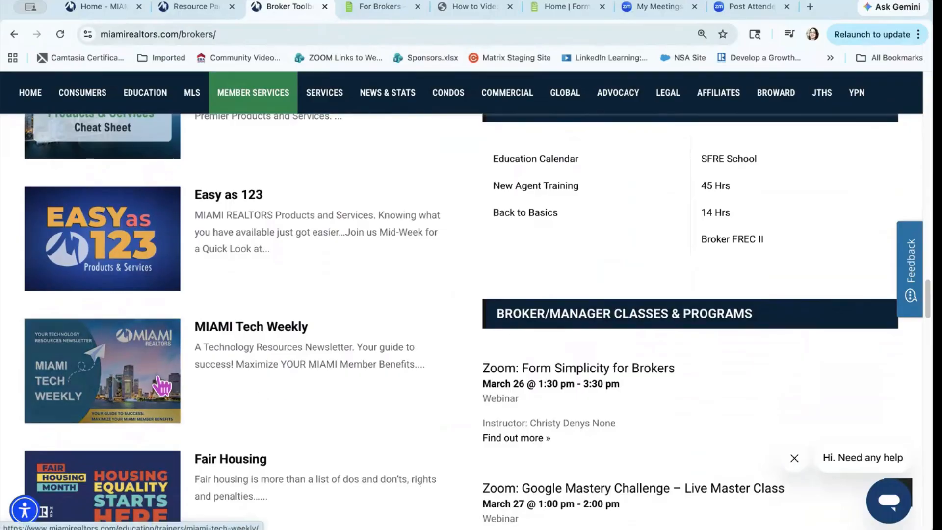
scroll(228, 388, "down", 4)
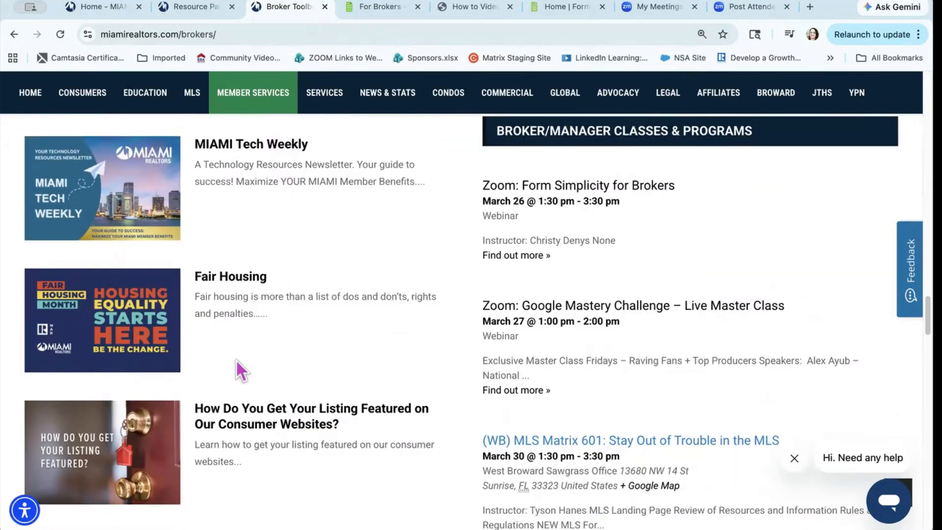
Step: Open the Fair Housing page and scroll through its resources list and 2026 Fair Housing Poster download
left_click(101, 341)
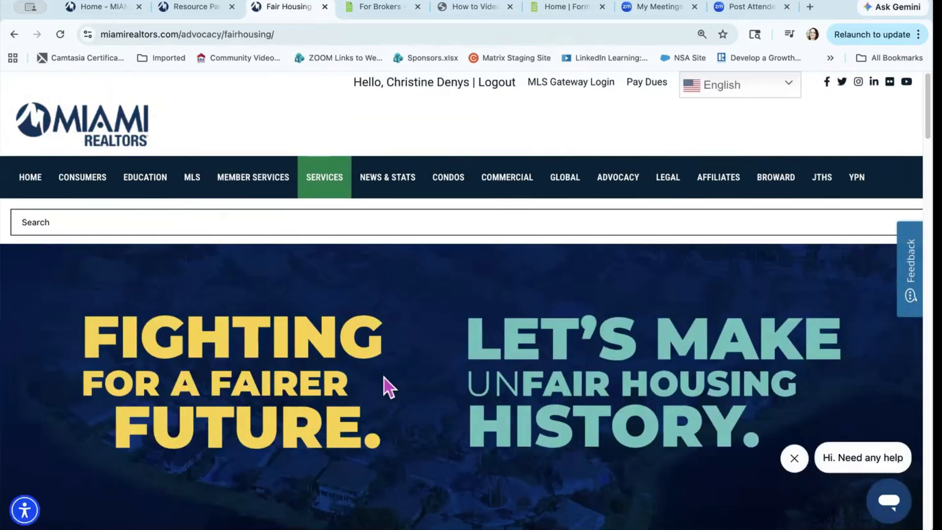
scroll(384, 377, "down", 7)
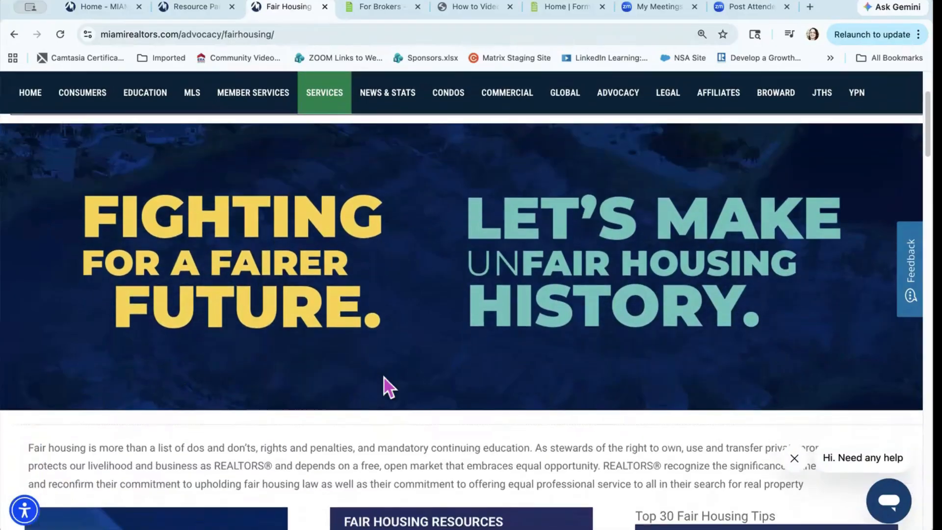
scroll(383, 376, "down", 3)
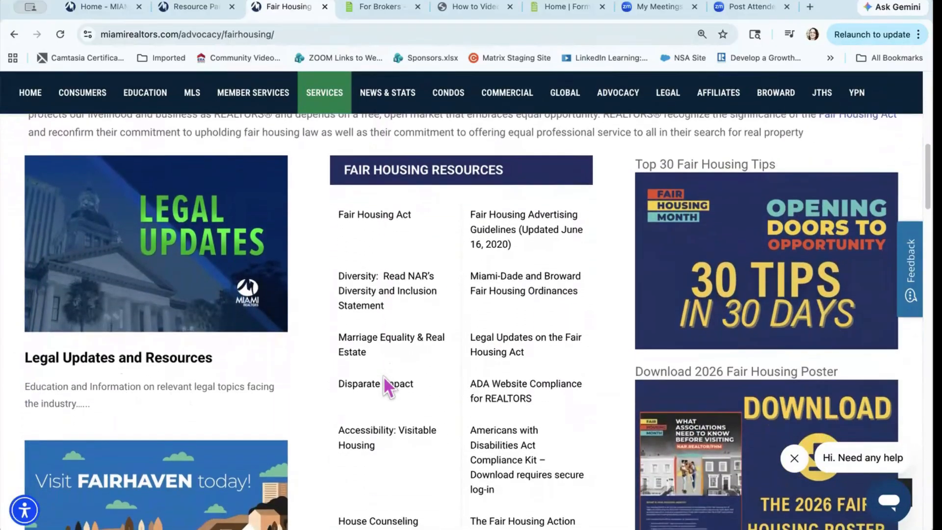
scroll(579, 400, "down", 1)
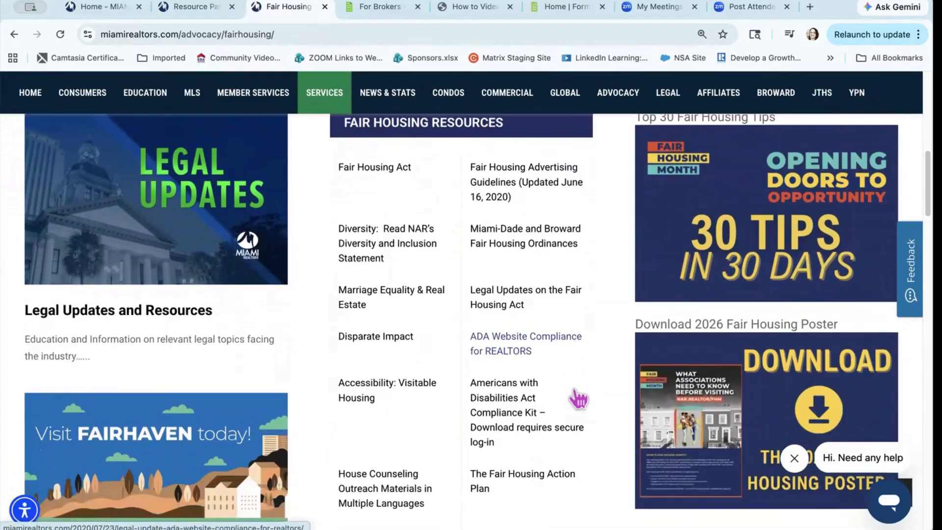
scroll(579, 400, "down", 2)
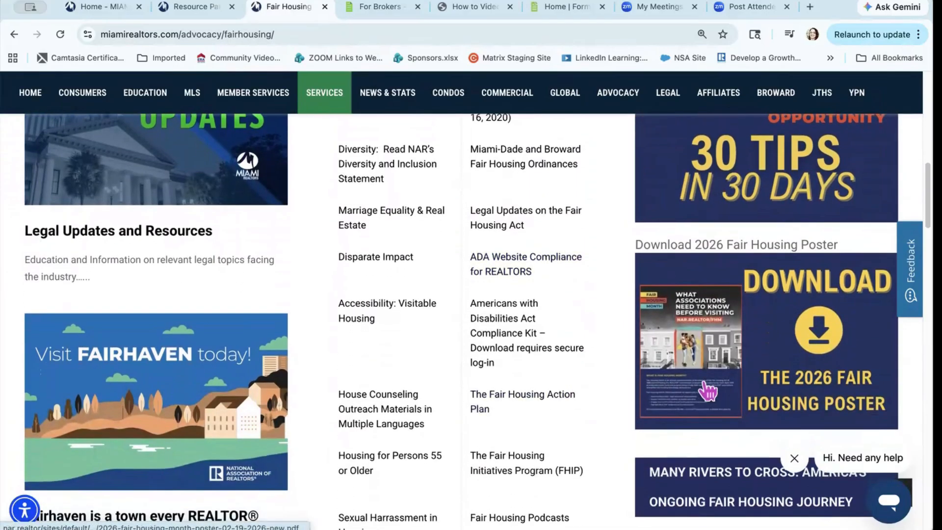
scroll(706, 390, "down", 1)
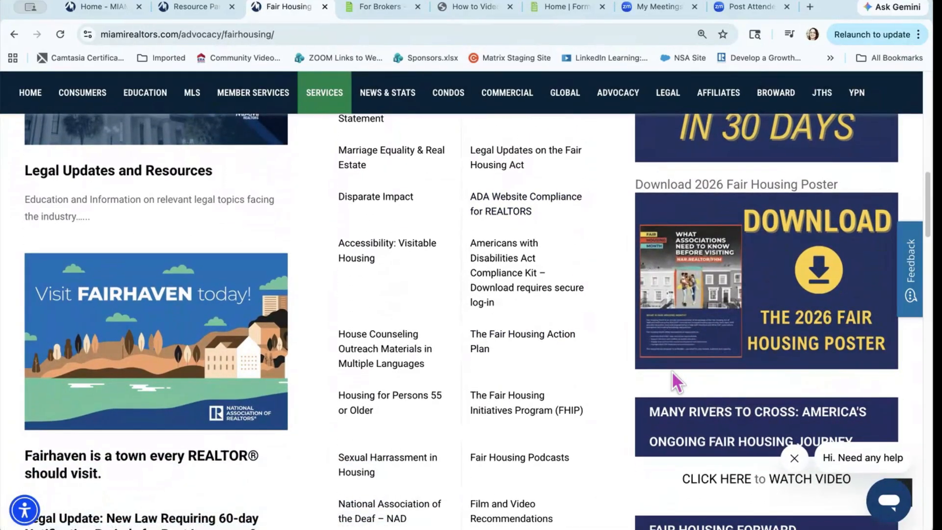
scroll(415, 402, "down", 4)
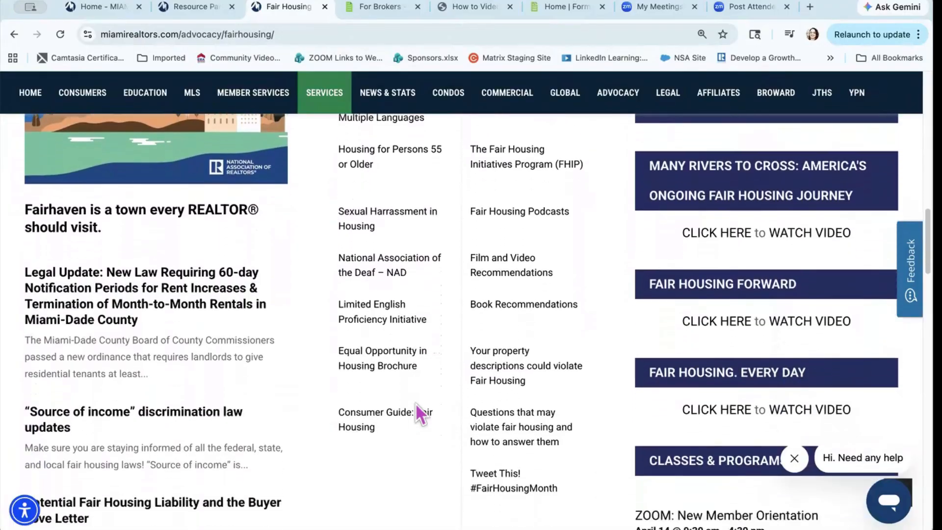
scroll(415, 402, "down", 3)
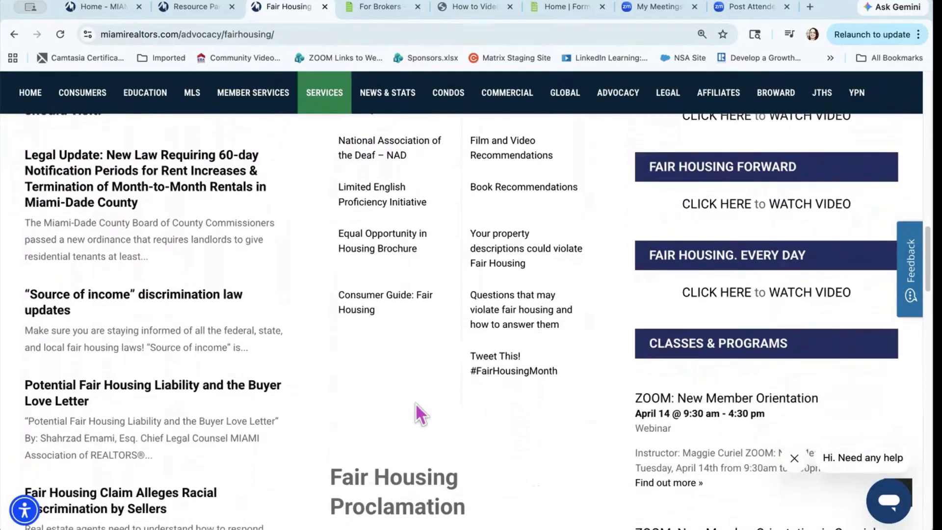
scroll(564, 414, "down", 2)
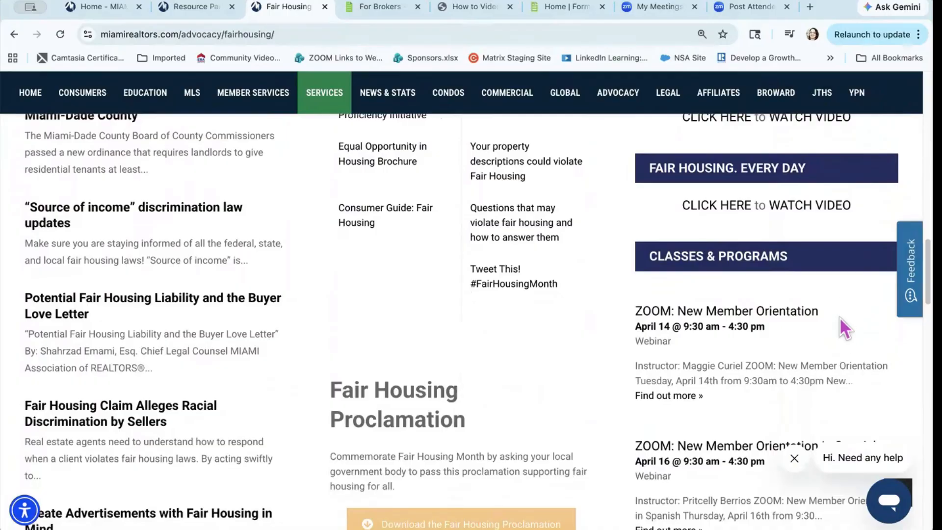
Step: Return to the top of the Fair Housing page with the Member Services menu showing
scroll(389, 349, "up", 10)
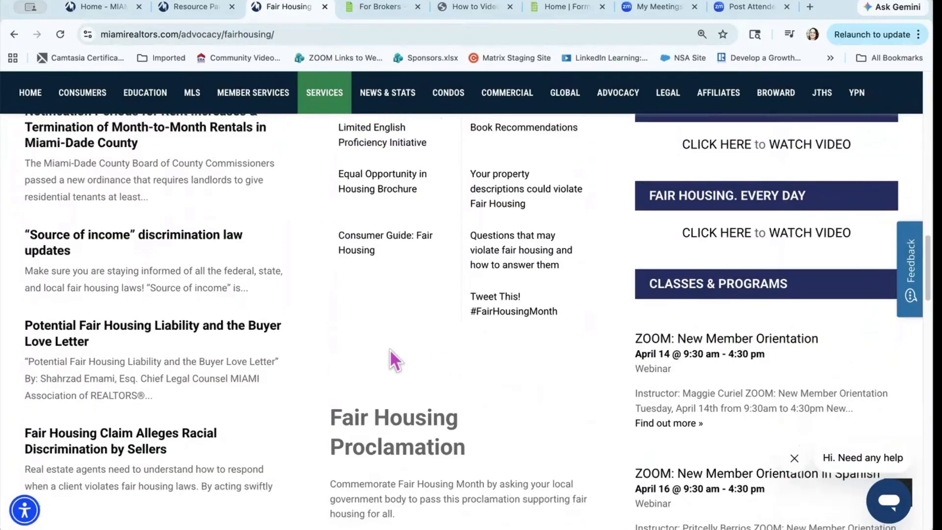
scroll(390, 349, "down", 1)
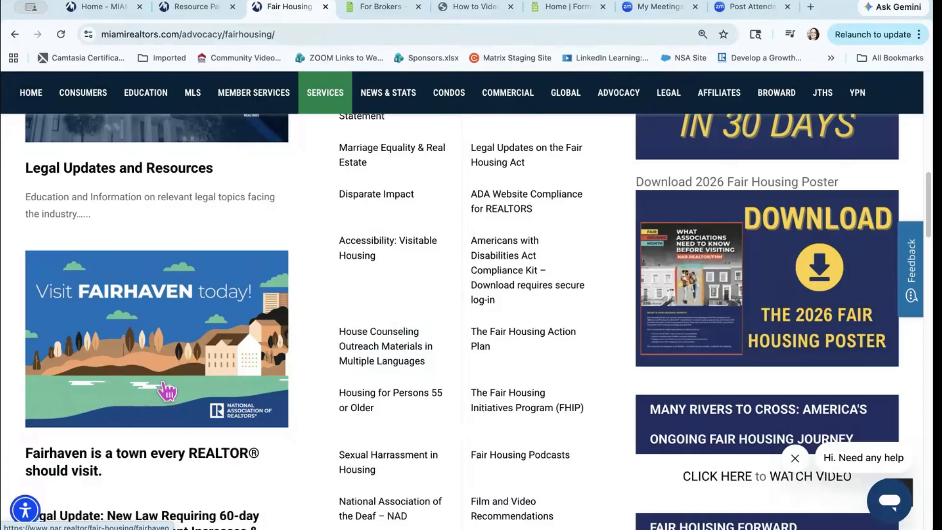
scroll(166, 391, "up", 6)
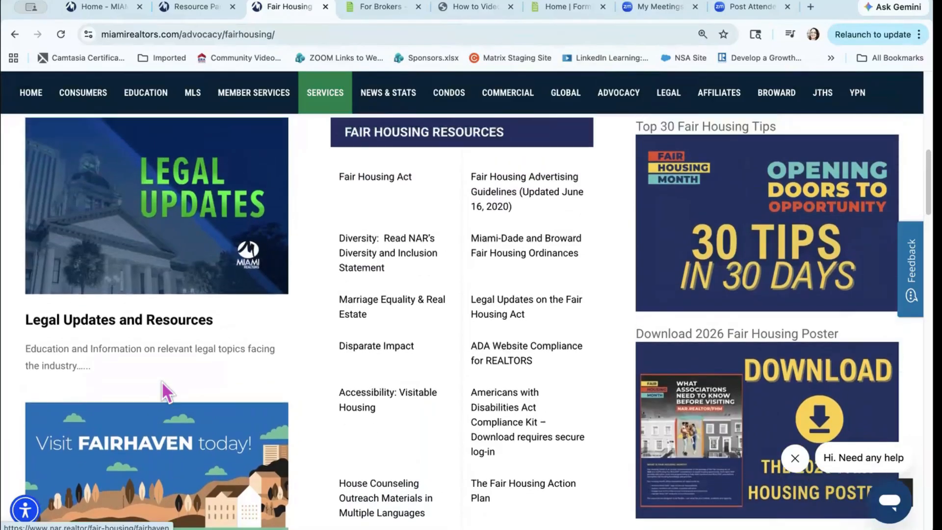
scroll(167, 391, "up", 7)
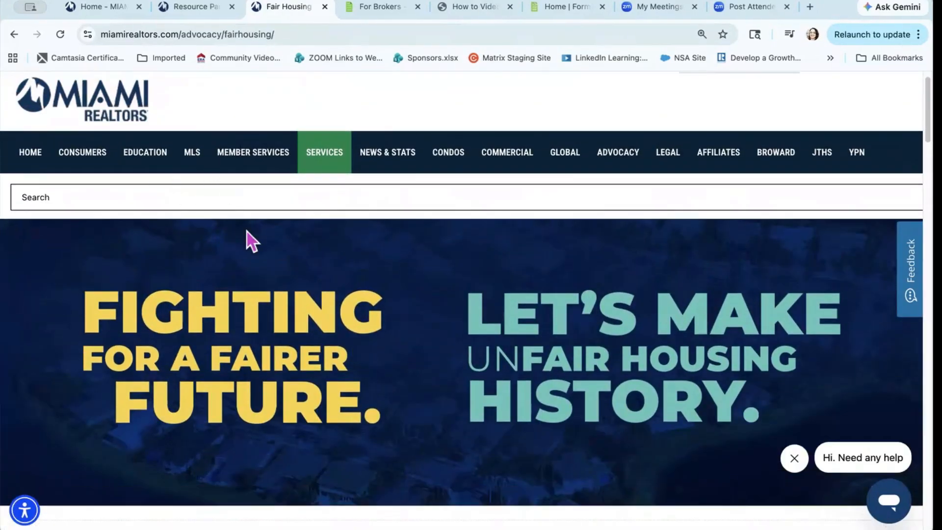
mouse_move(264, 157)
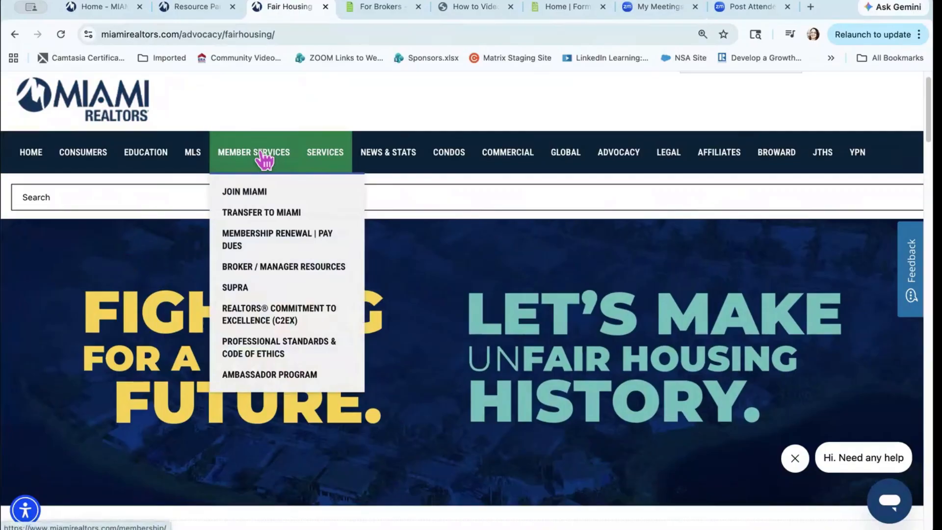
Step: Go back to Broker / Manager Resources and scroll down to Agent Specialty & Productivity Resources
left_click(274, 269)
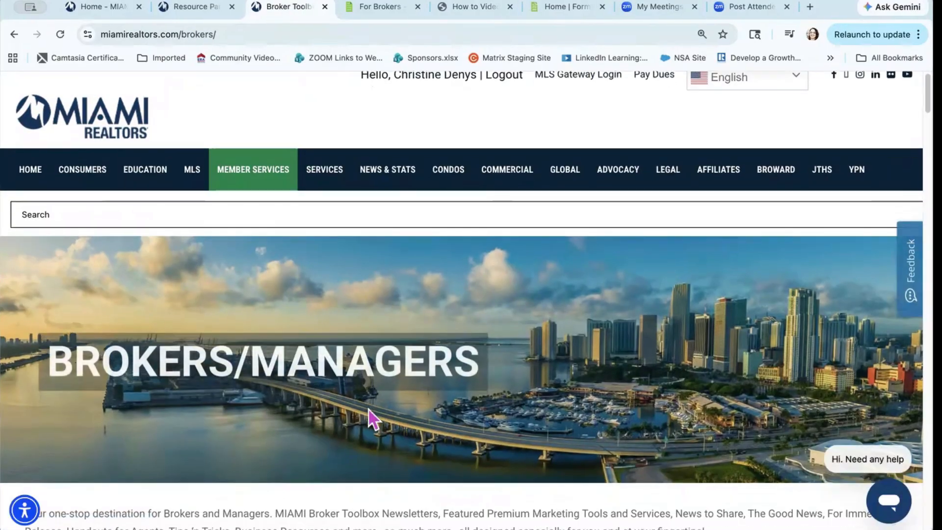
scroll(369, 410, "down", 4)
scroll(369, 410, "down", 2)
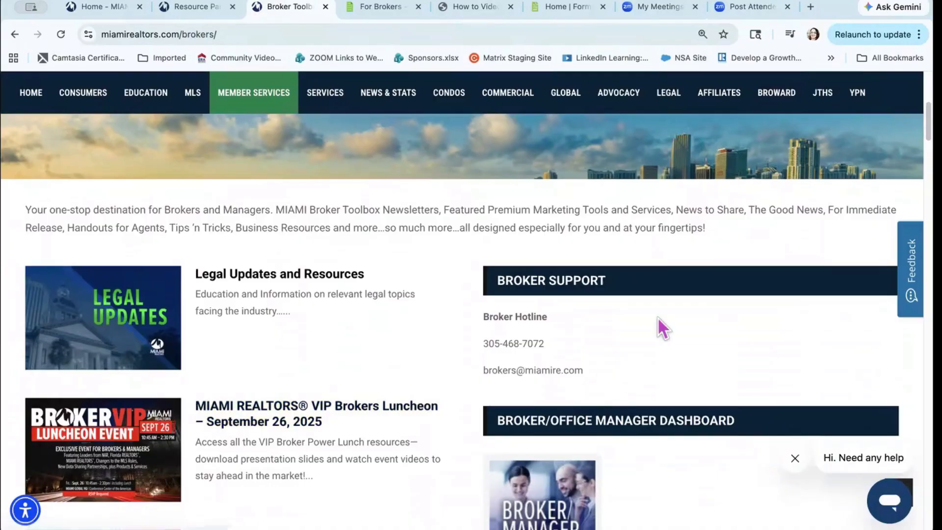
scroll(637, 281, "down", 2)
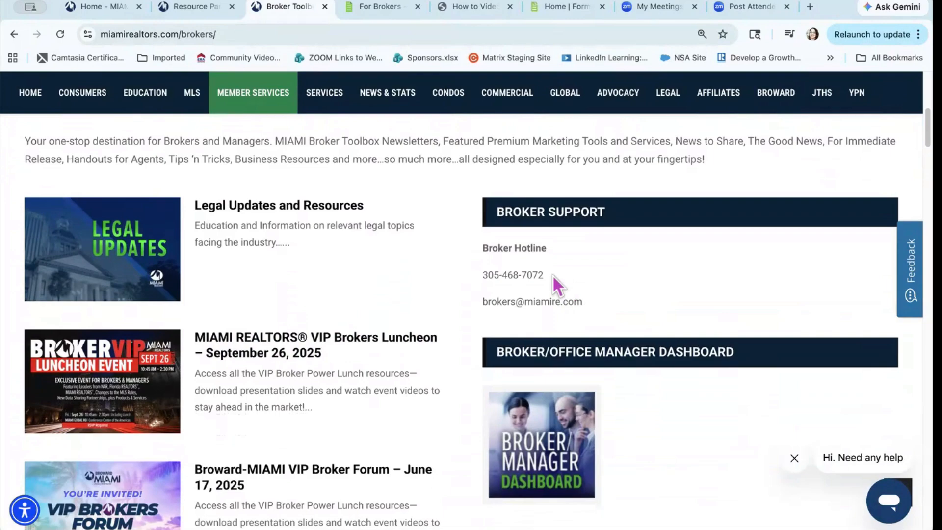
scroll(552, 275, "down", 1)
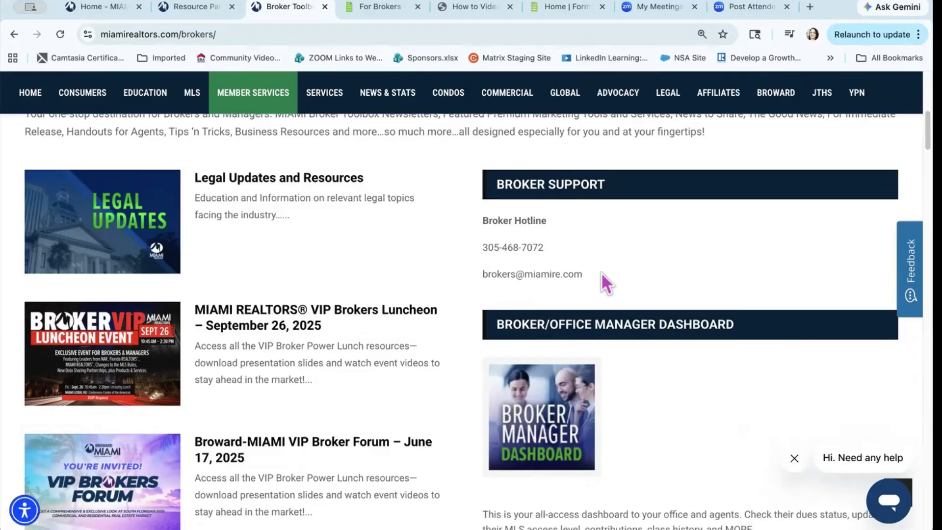
scroll(602, 272, "down", 3)
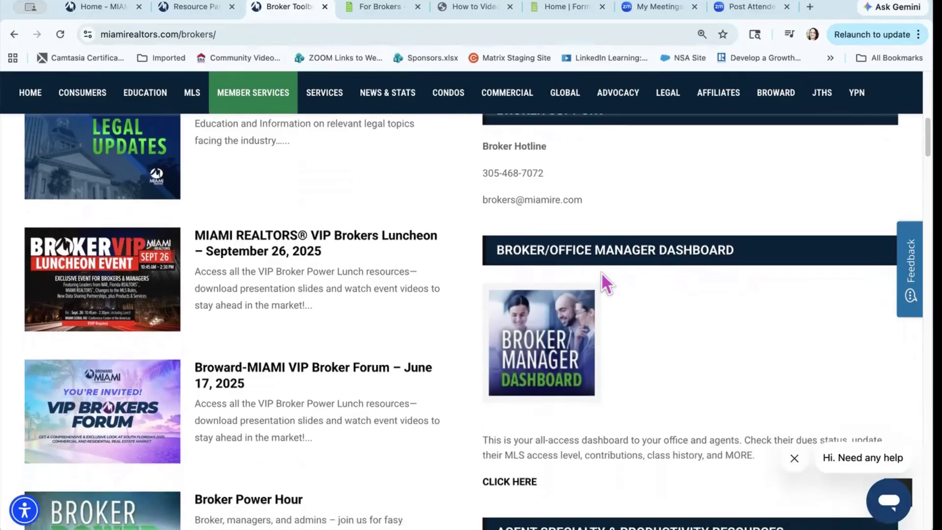
scroll(652, 312, "down", 1)
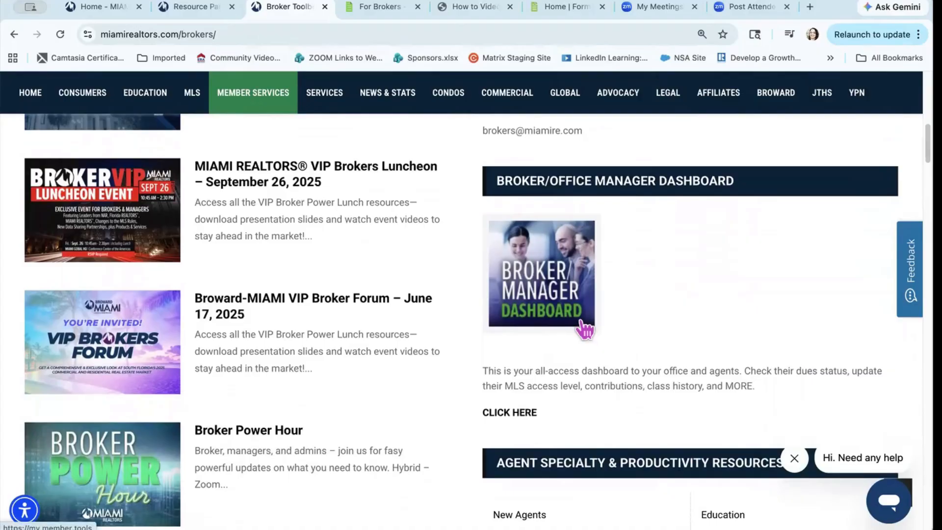
scroll(585, 330, "down", 6)
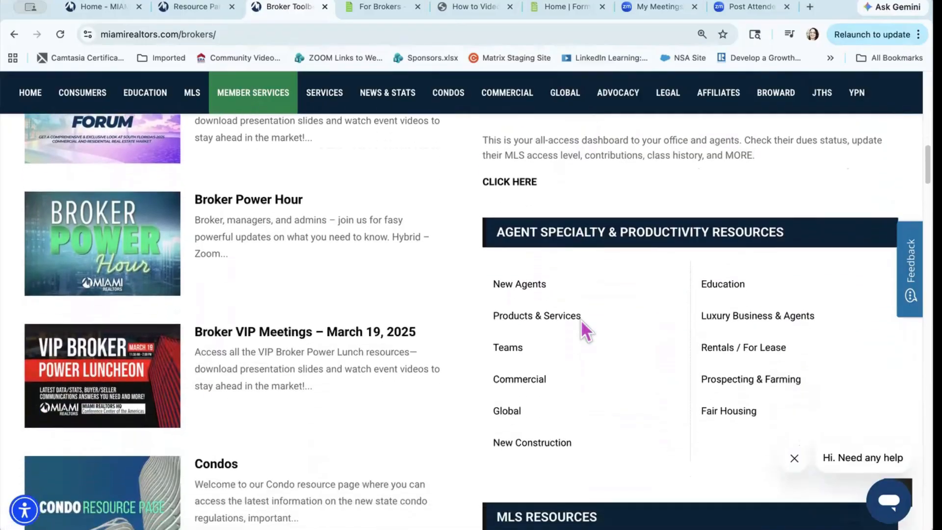
scroll(581, 319, "up", 1)
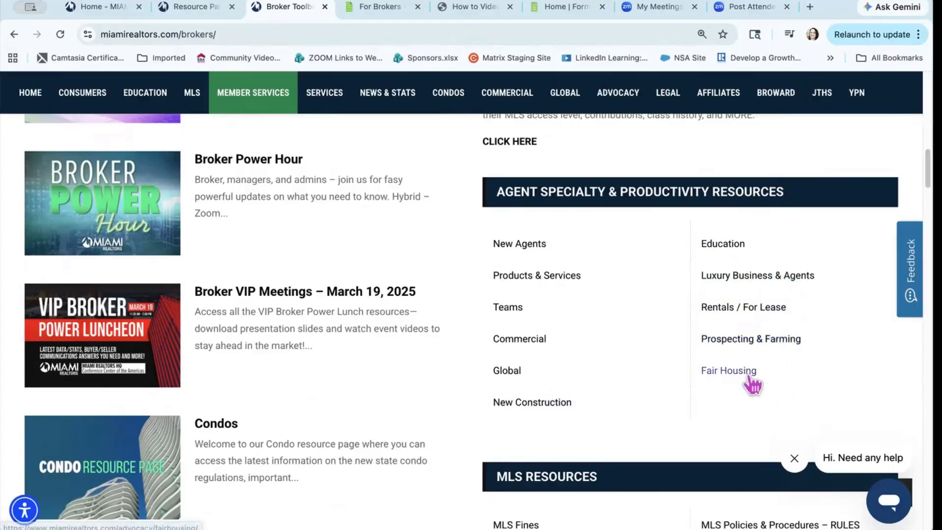
scroll(752, 384, "down", 3)
scroll(752, 384, "down", 5)
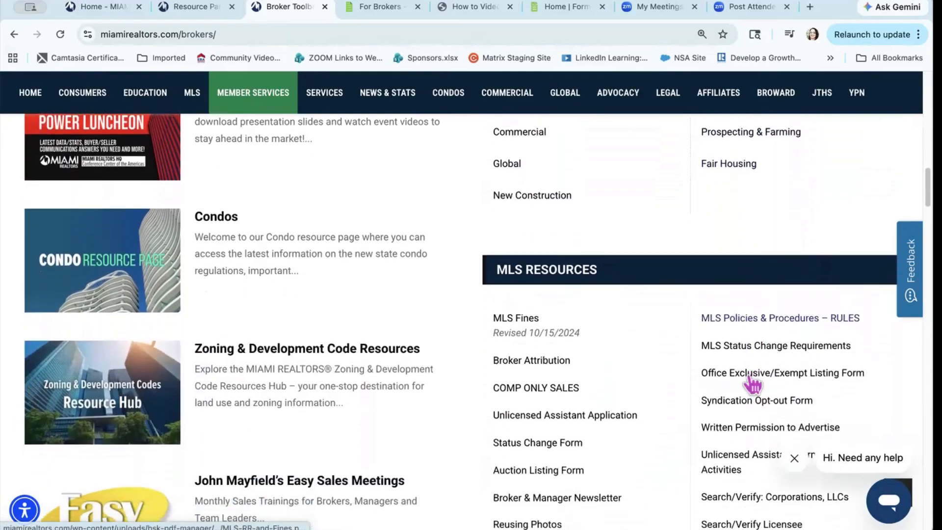
scroll(752, 384, "down", 1)
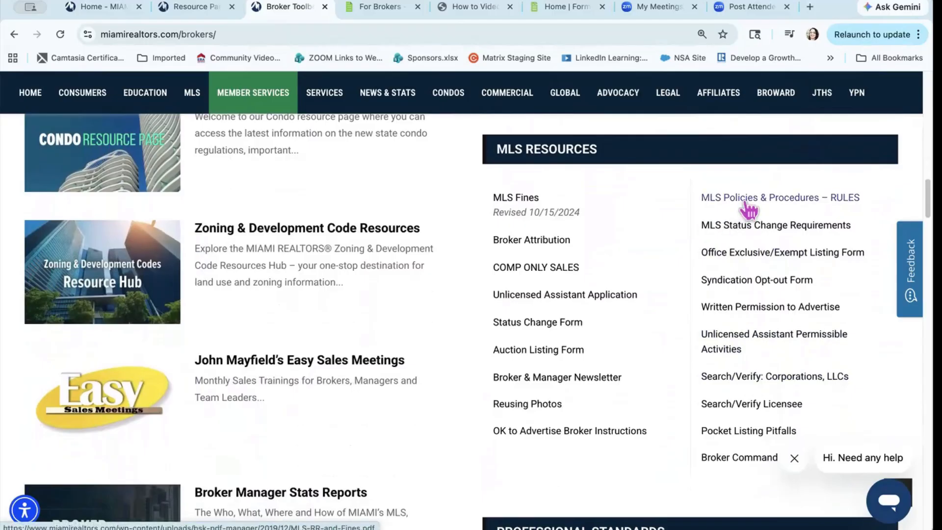
scroll(748, 209, "down", 1)
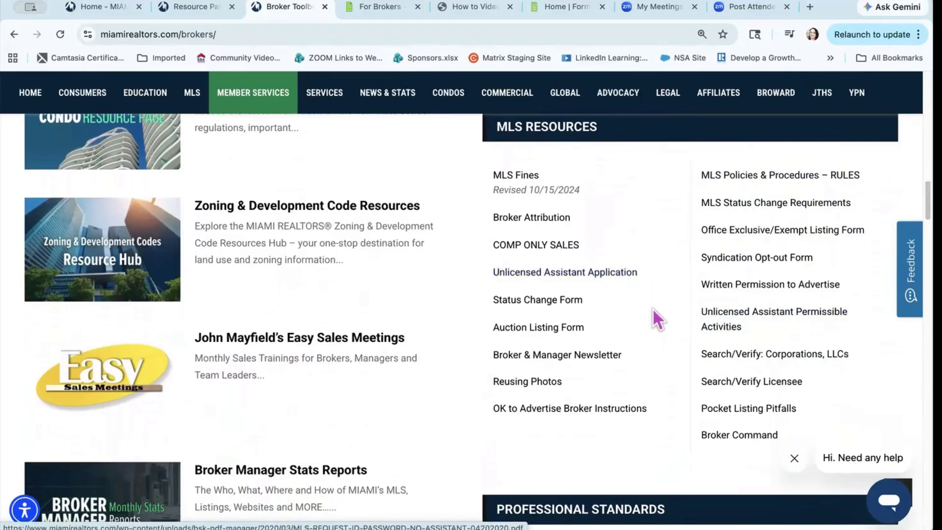
scroll(642, 334, "down", 1)
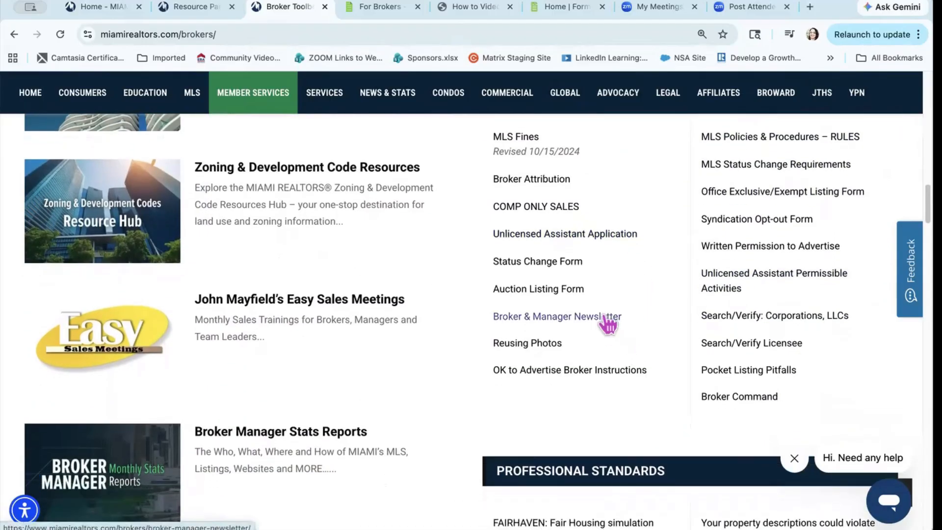
scroll(608, 324, "down", 6)
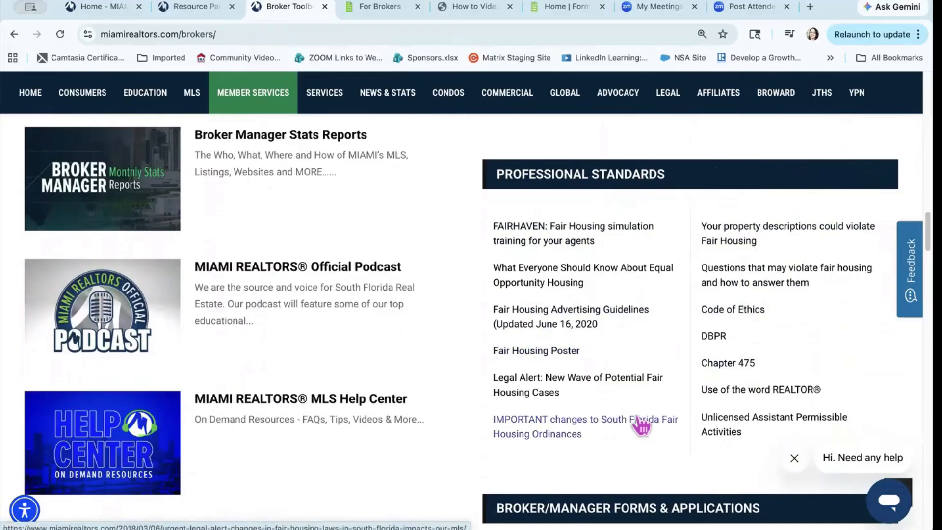
scroll(638, 417, "down", 6)
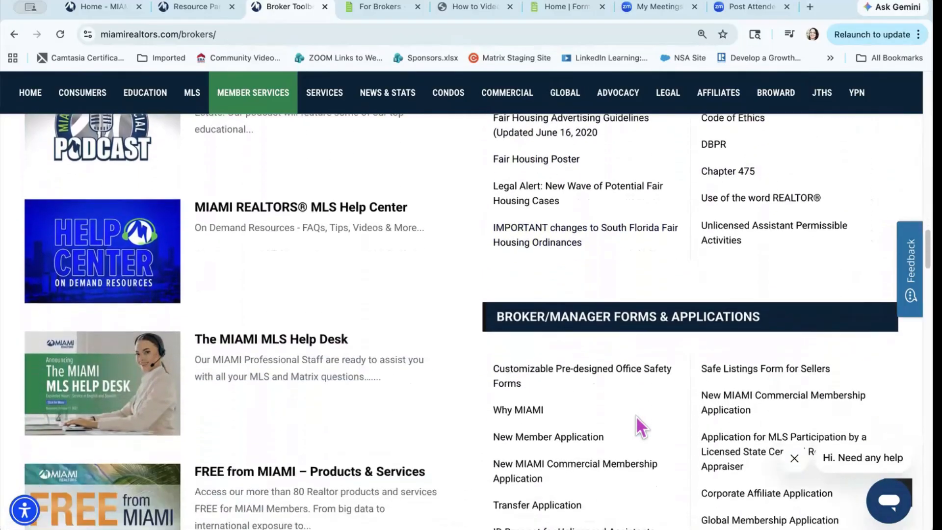
scroll(636, 416, "down", 1)
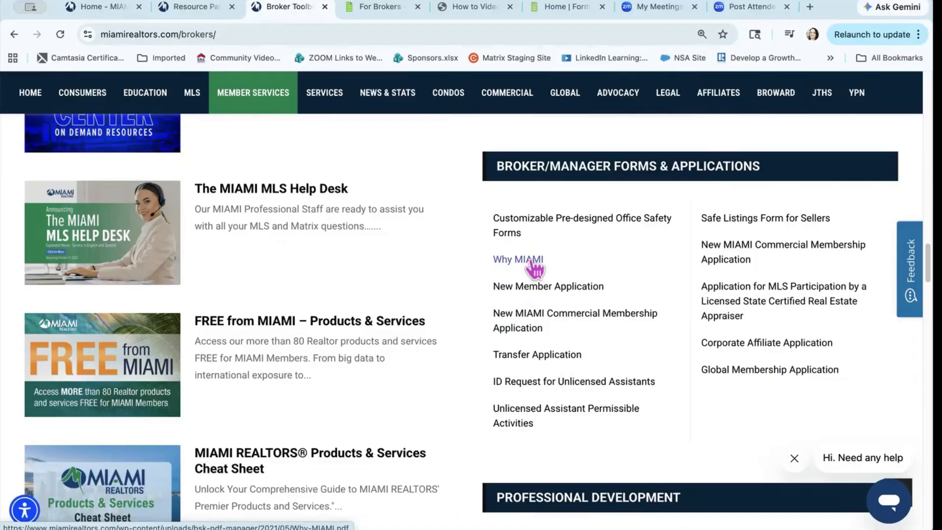
scroll(533, 265, "down", 7)
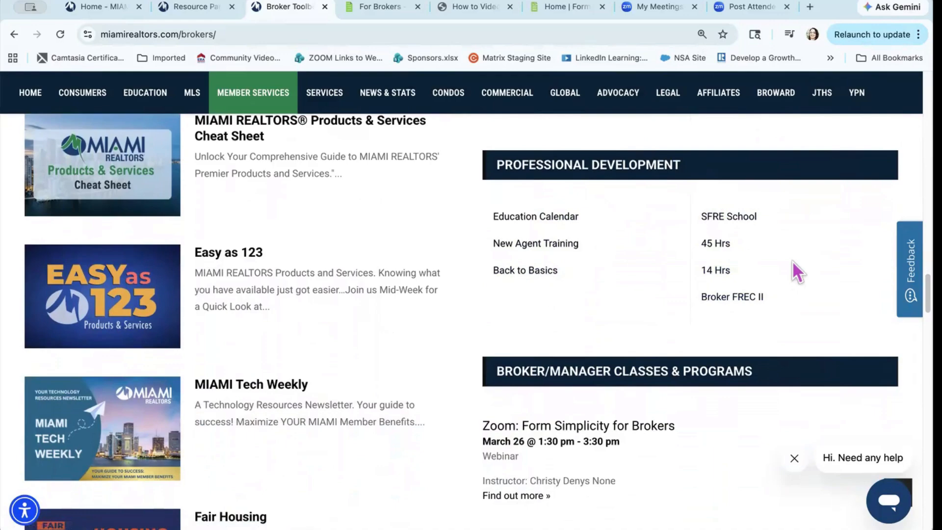
Step: Scroll past the Newsletter, E & O Insurance, Luxury and Teams tiles to the Broker Outreach link
scroll(792, 261, "down", 2)
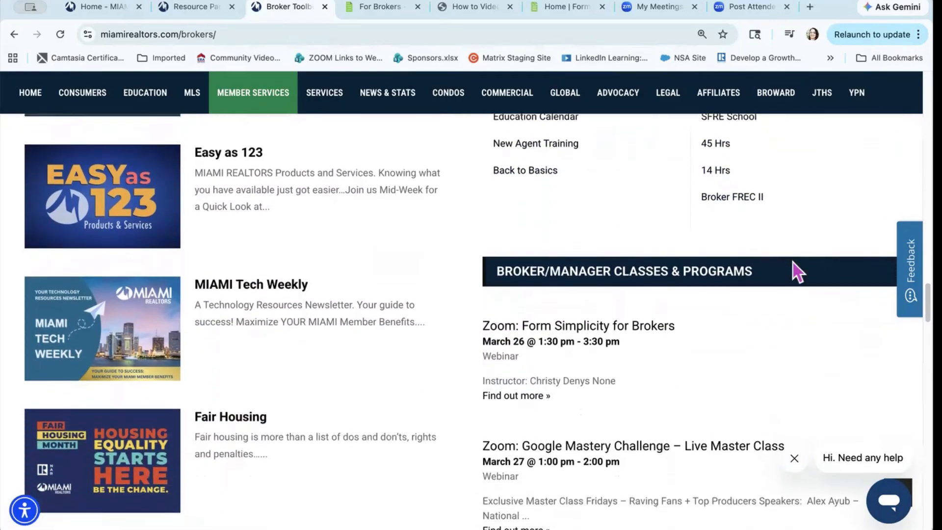
scroll(793, 263, "down", 2)
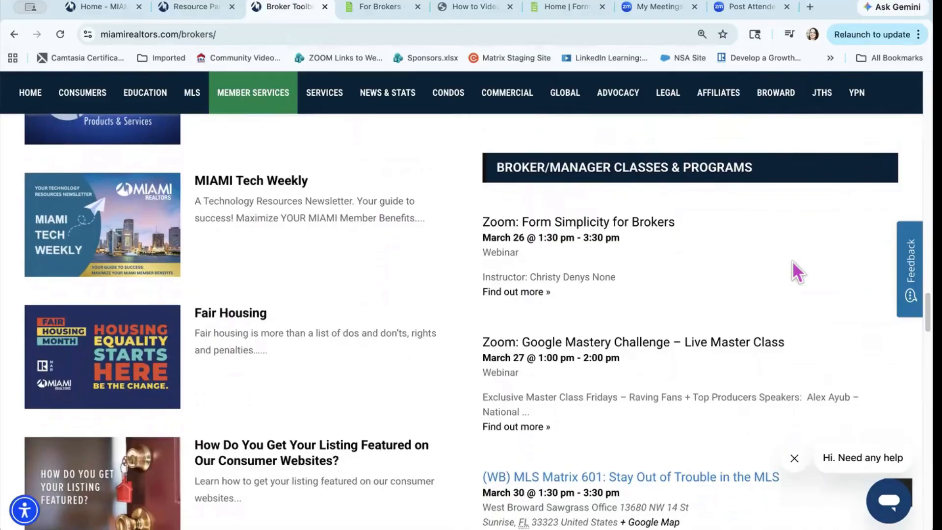
scroll(791, 260, "down", 1)
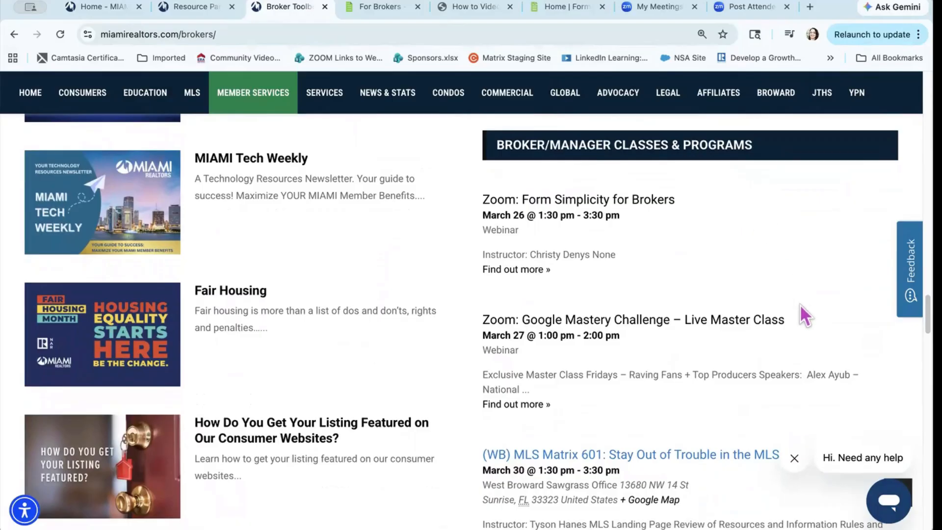
scroll(802, 326, "down", 3)
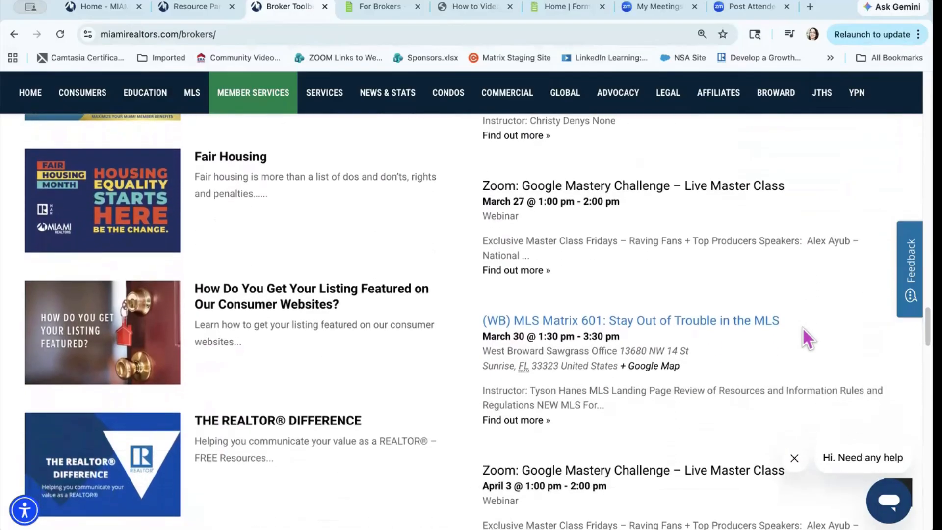
scroll(802, 328, "down", 3)
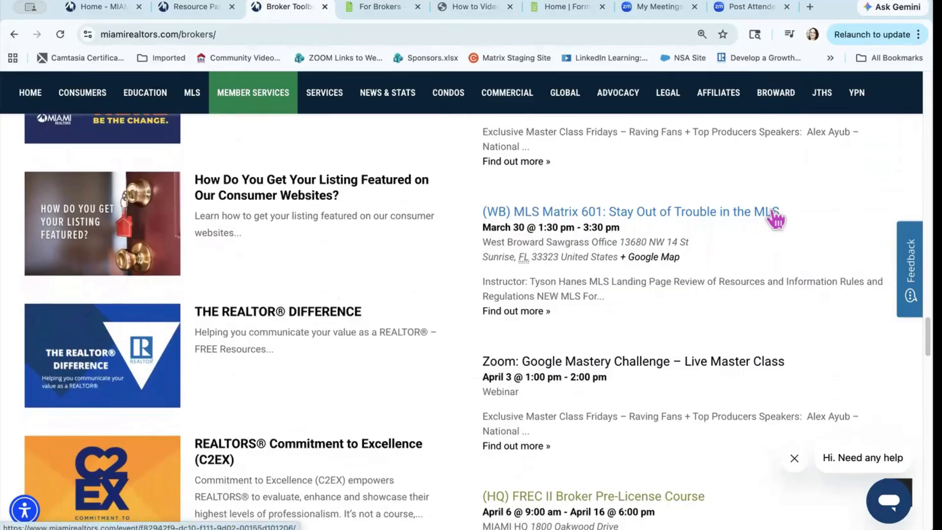
scroll(449, 335, "down", 1)
scroll(449, 335, "down", 9)
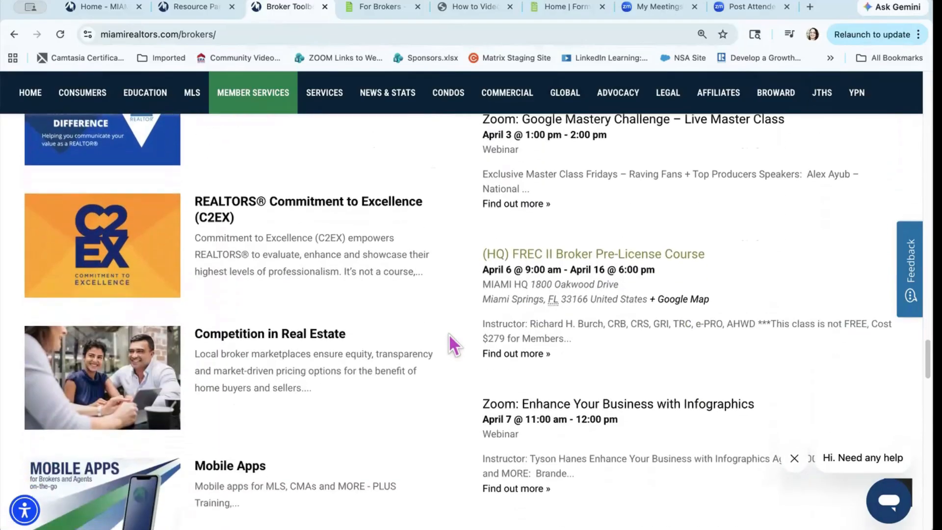
scroll(449, 335, "down", 7)
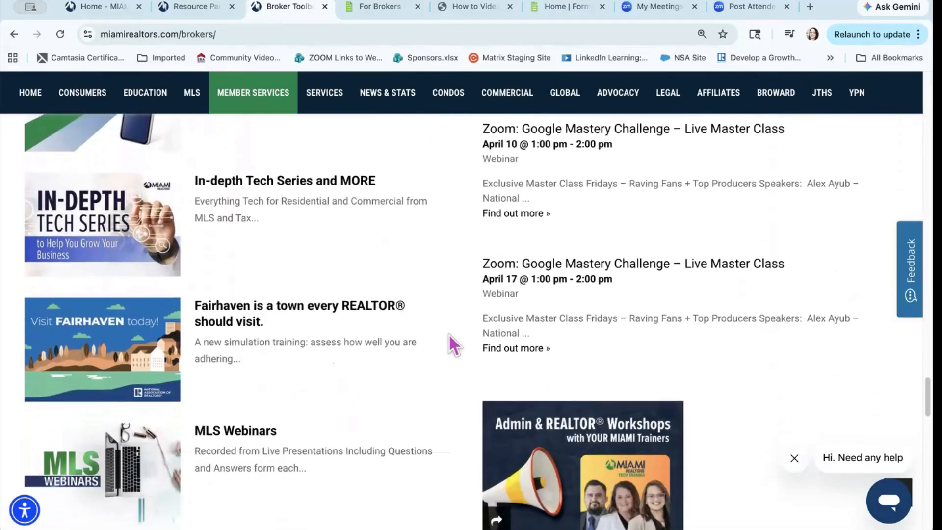
scroll(449, 333, "down", 1)
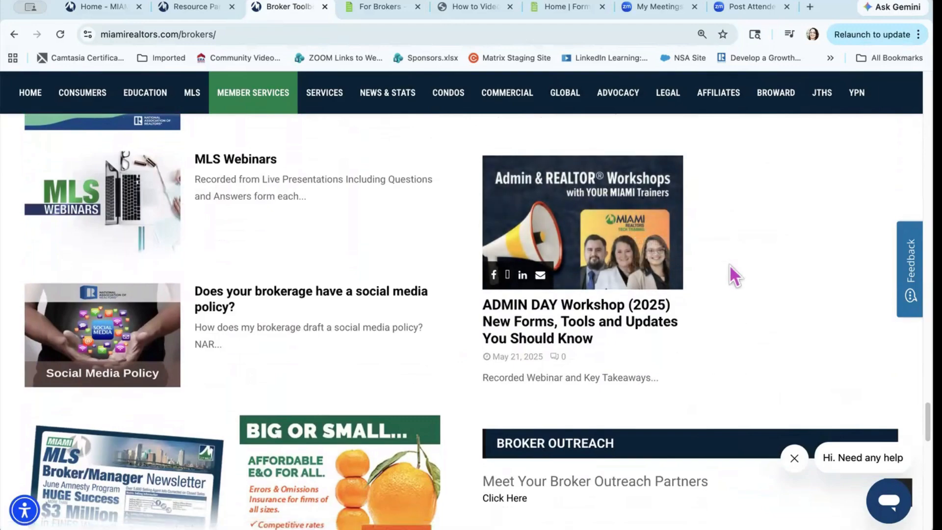
scroll(730, 265, "down", 5)
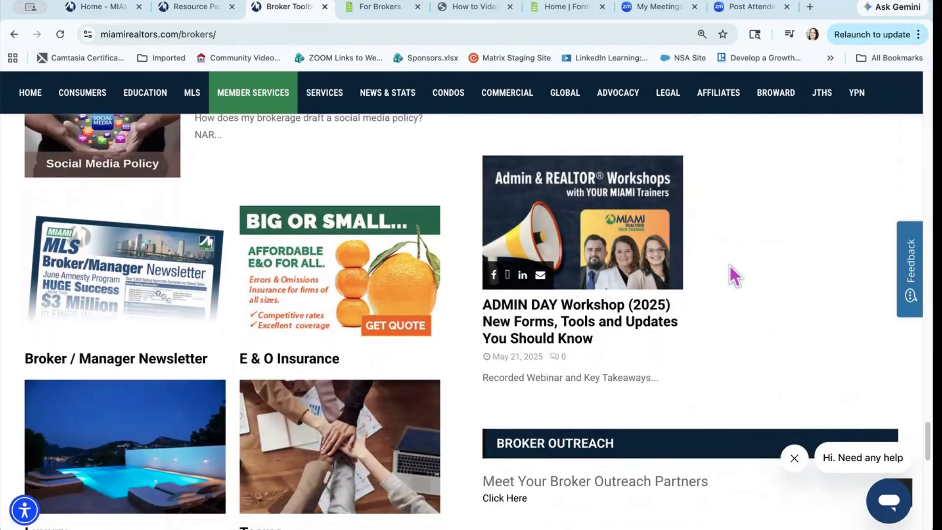
scroll(137, 297, "up", 3)
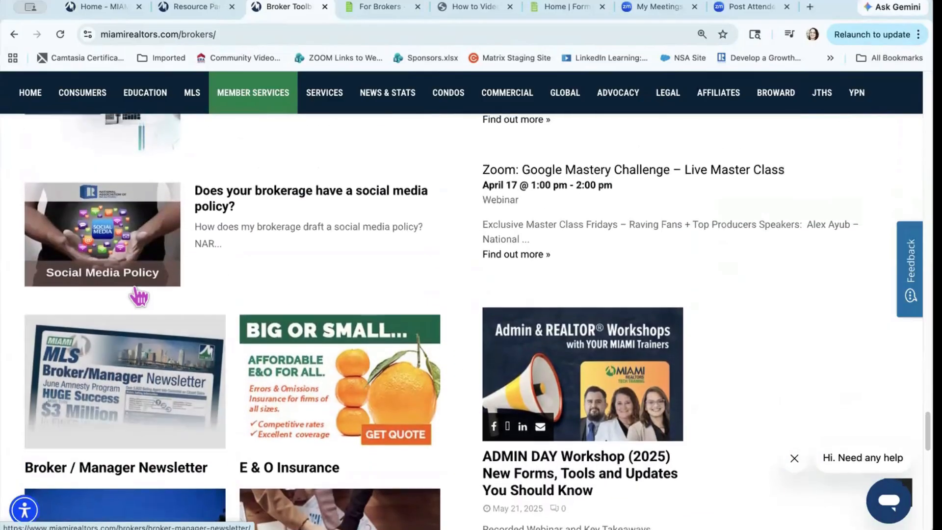
scroll(139, 296, "down", 3)
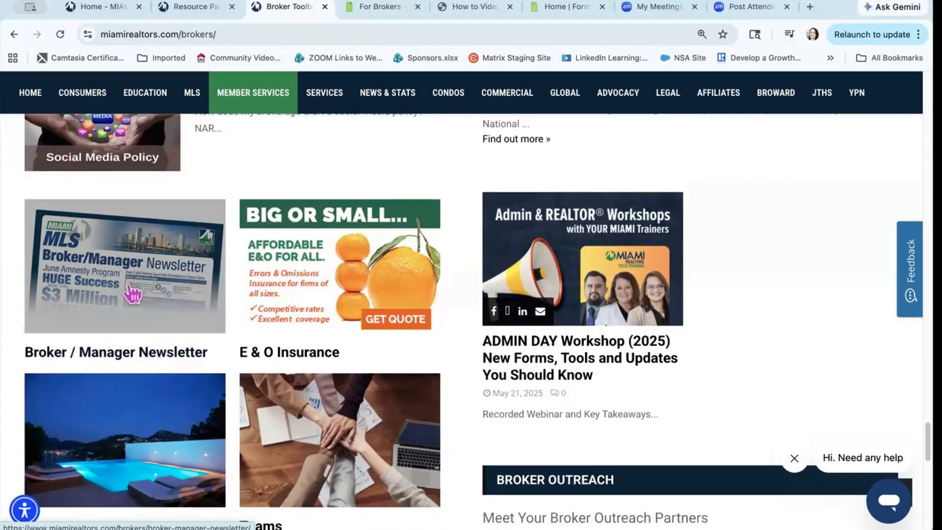
scroll(133, 294, "down", 1)
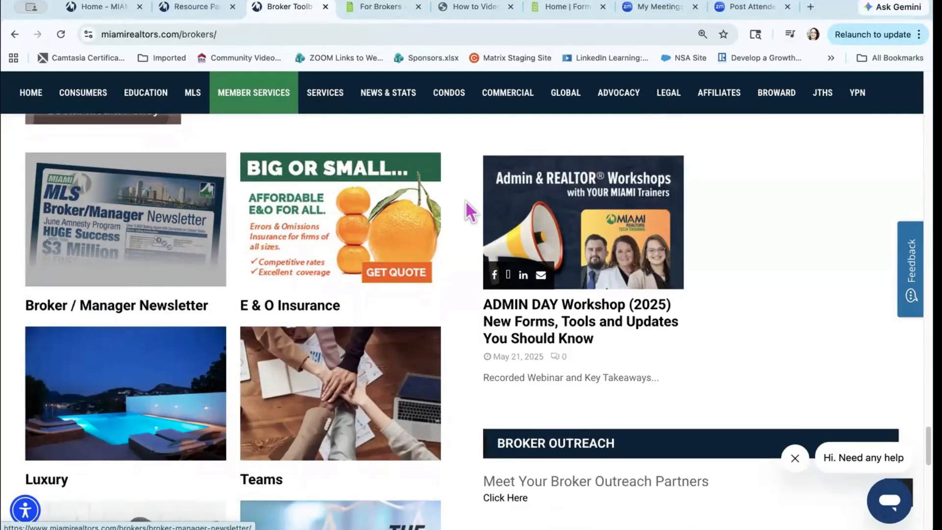
scroll(529, 346, "down", 3)
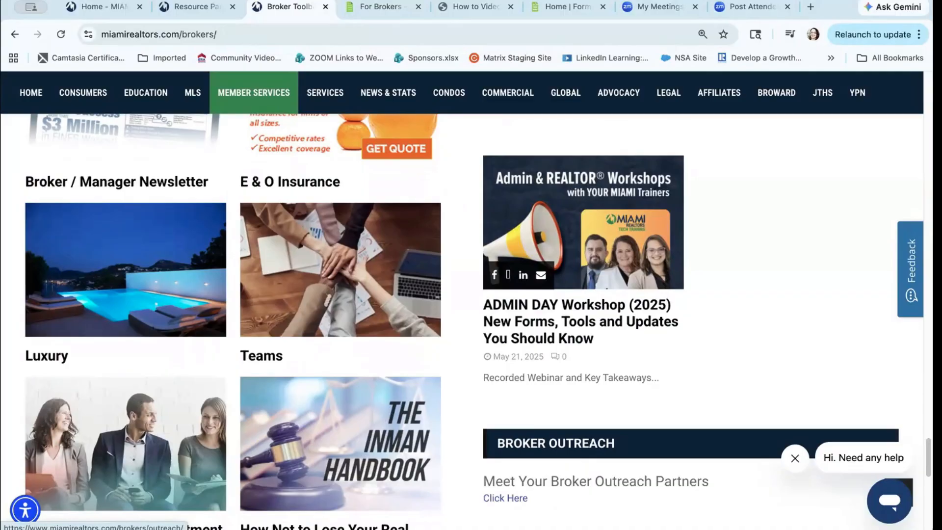
Step: Open the Broker Outreach page and scroll through its partner contacts and Support list
left_click(522, 497)
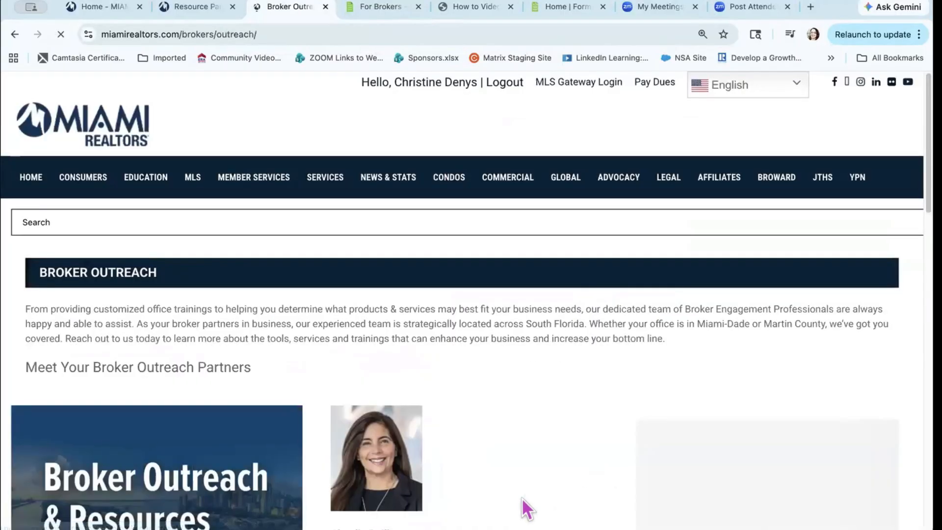
scroll(493, 459, "down", 3)
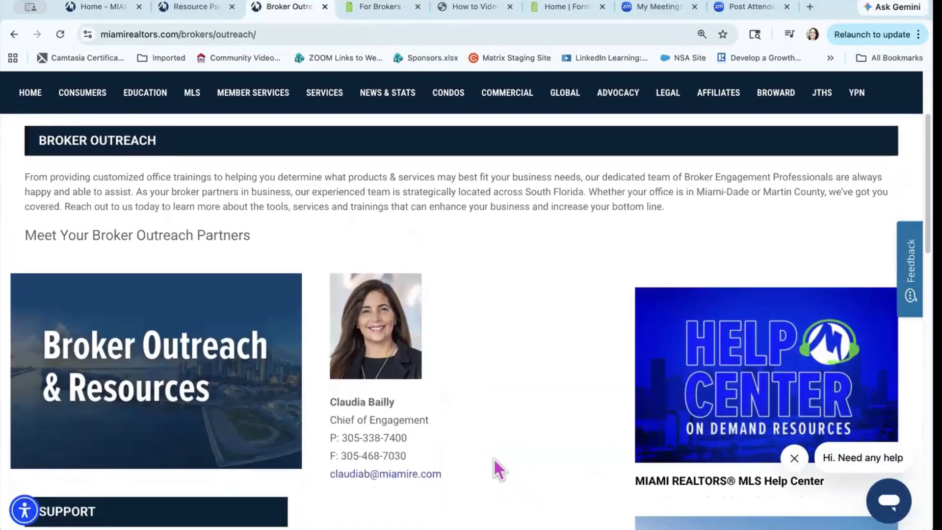
scroll(494, 457, "up", 1)
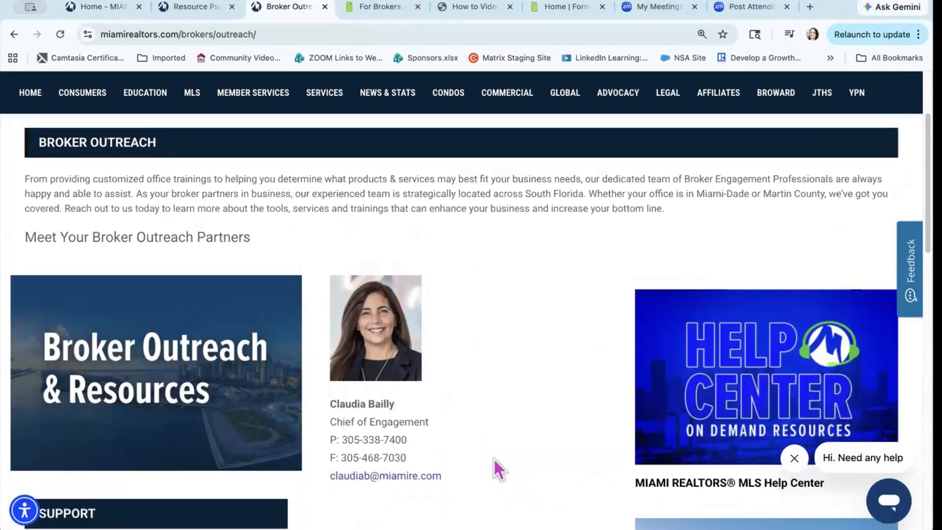
scroll(494, 458, "down", 2)
scroll(494, 457, "down", 2)
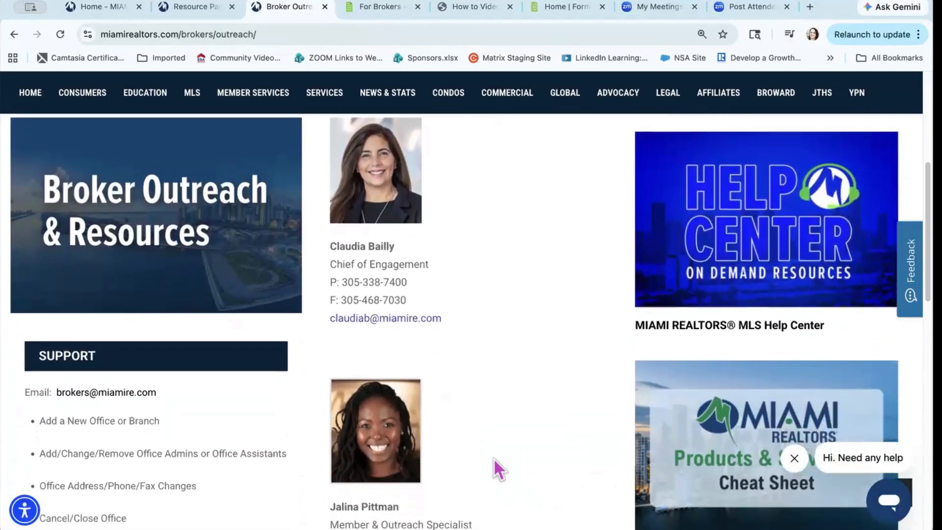
scroll(494, 457, "down", 2)
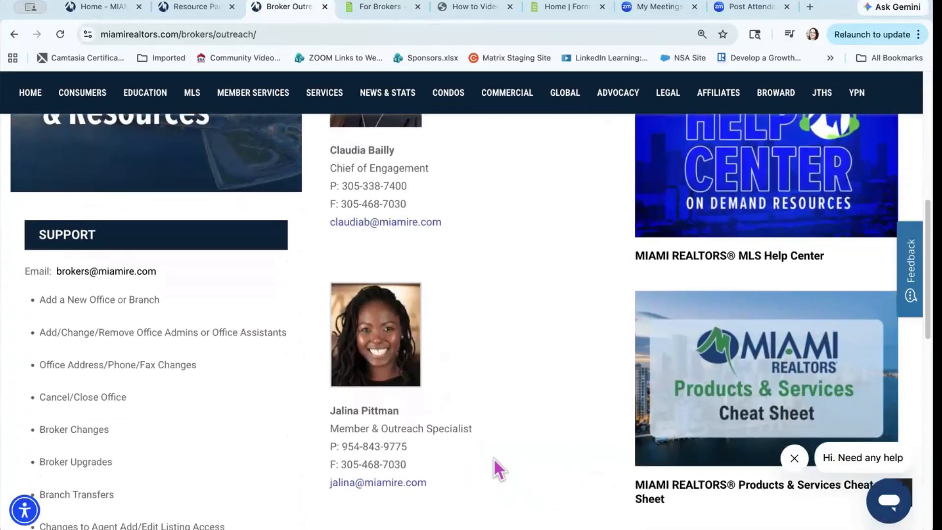
scroll(494, 458, "up", 8)
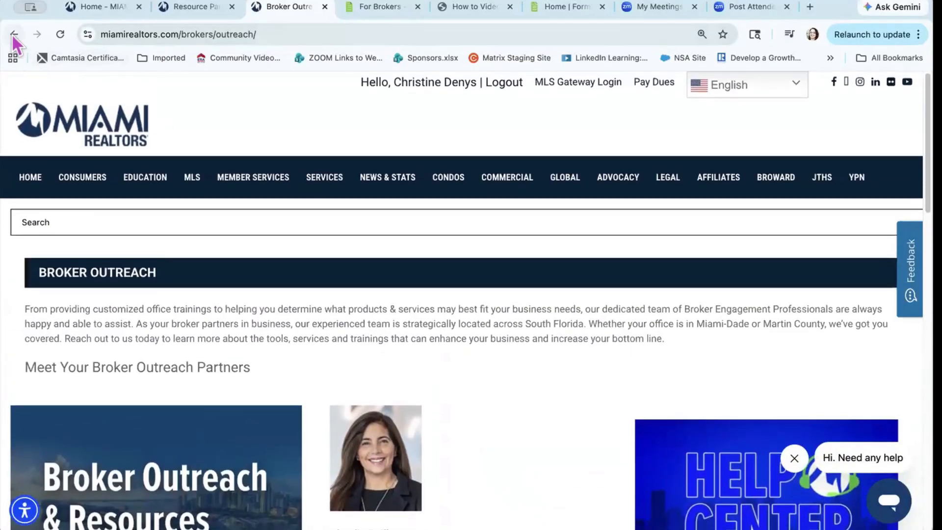
Step: Go back to the miamirealtors.com/brokers/ page and scroll down to its Broker Outreach section
left_click(13, 35)
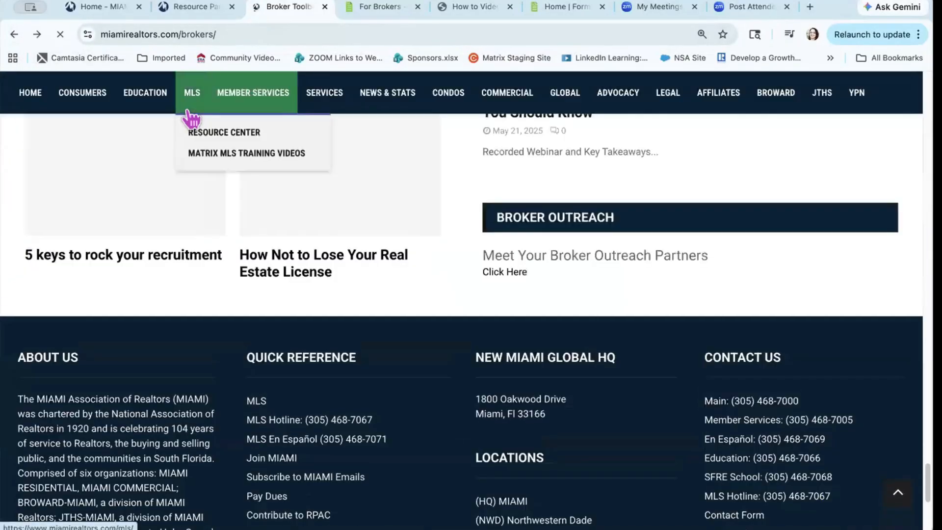
mouse_move(268, 218)
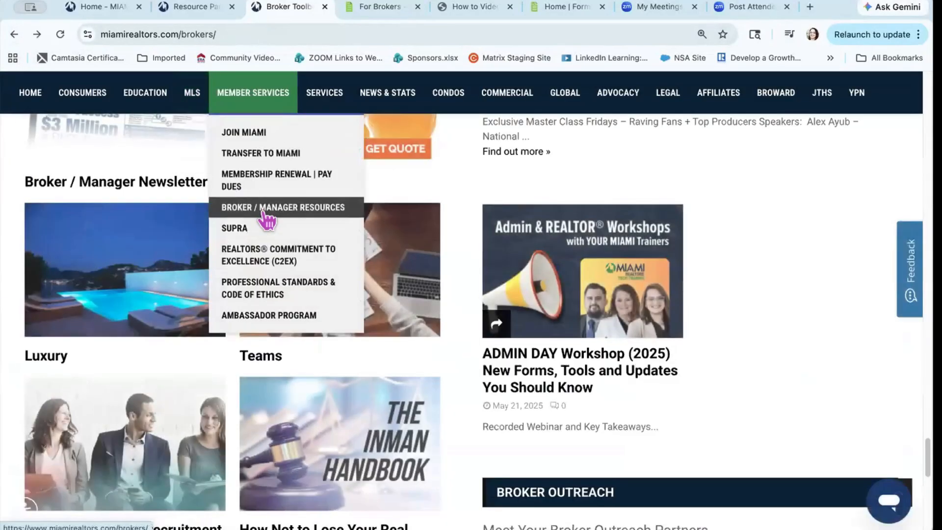
scroll(267, 218, "up", 15)
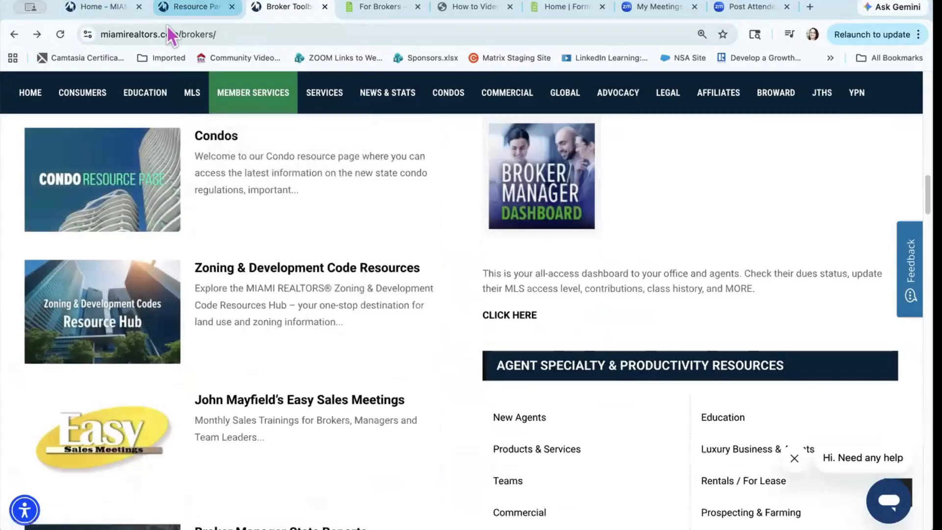
left_click(163, 33)
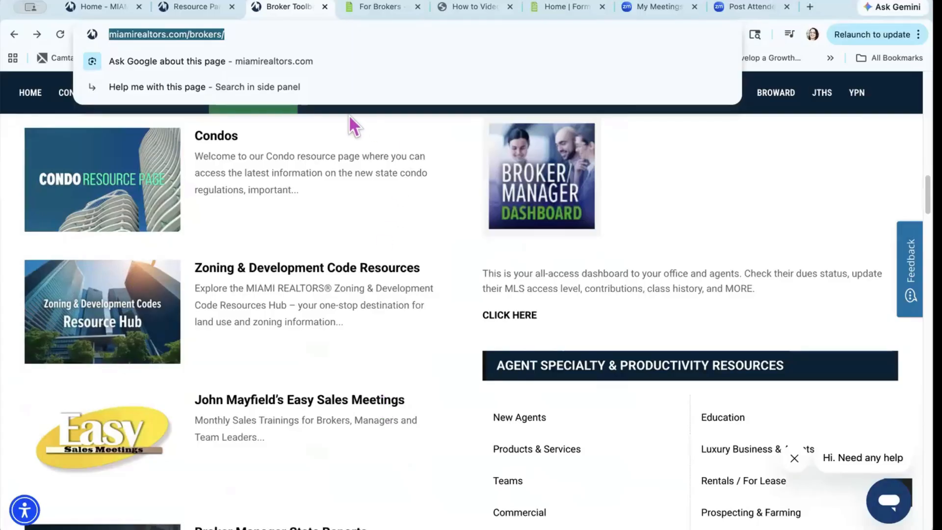
scroll(493, 384, "down", 12)
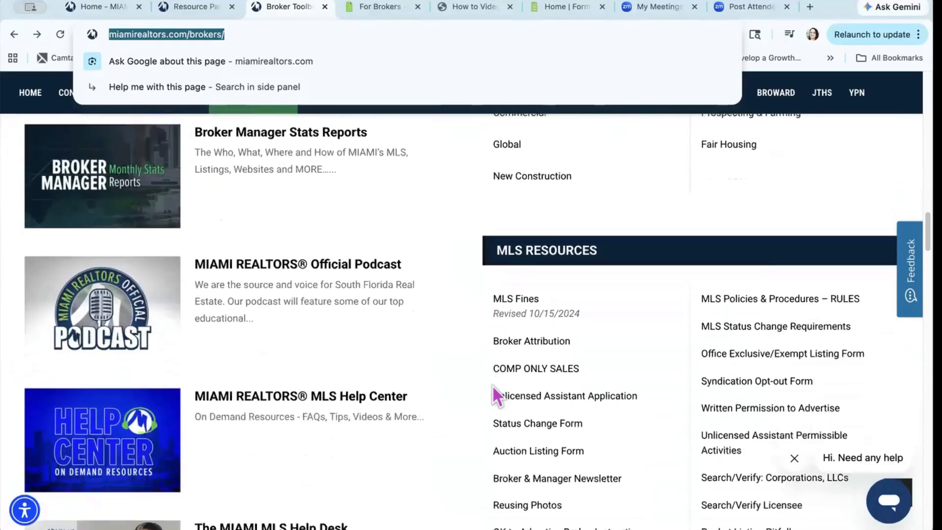
scroll(493, 385, "down", 10)
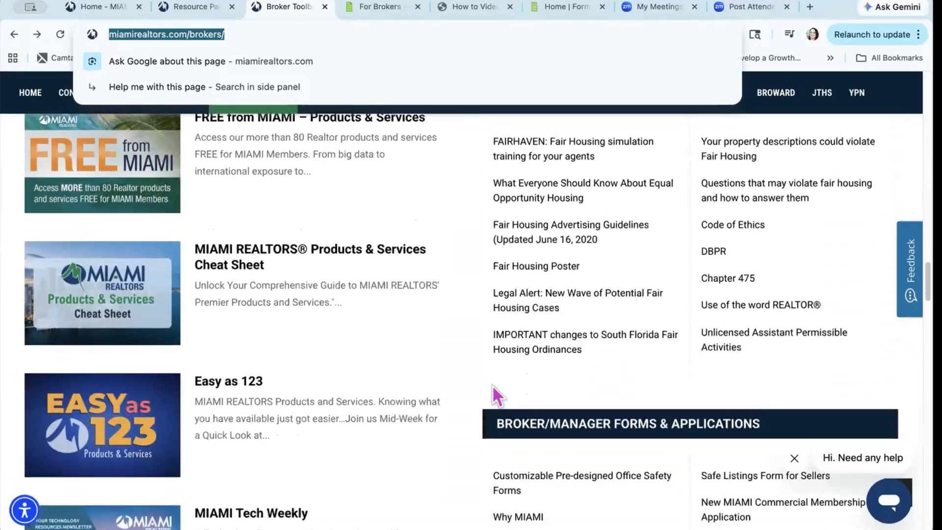
scroll(492, 385, "down", 6)
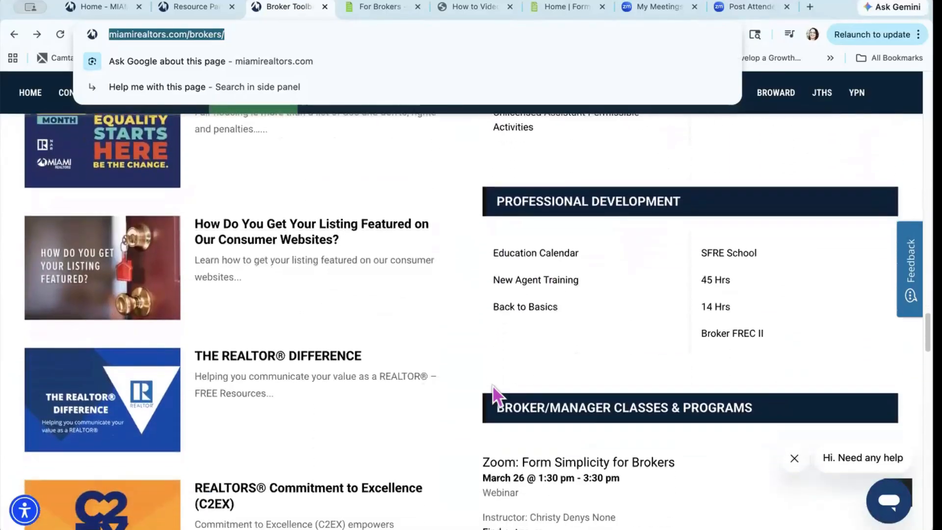
scroll(632, 374, "down", 14)
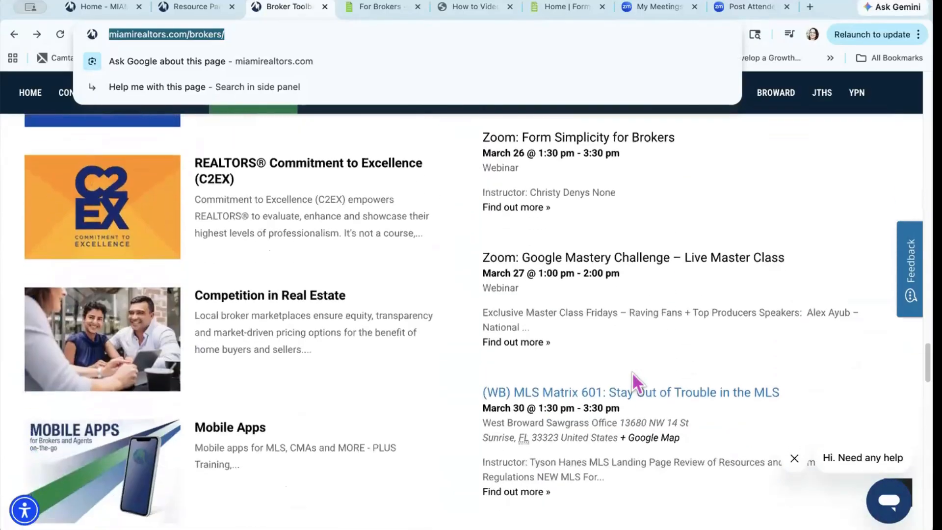
scroll(636, 381, "down", 10)
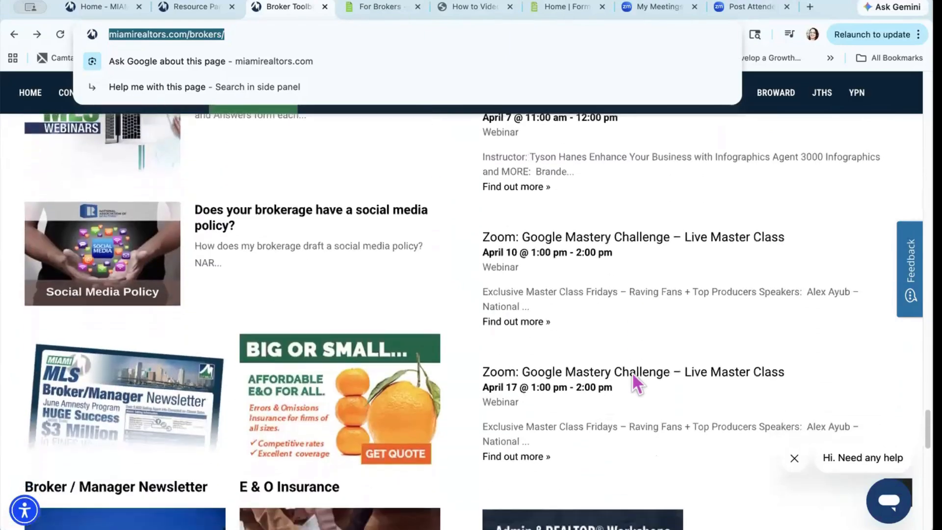
scroll(636, 382, "down", 5)
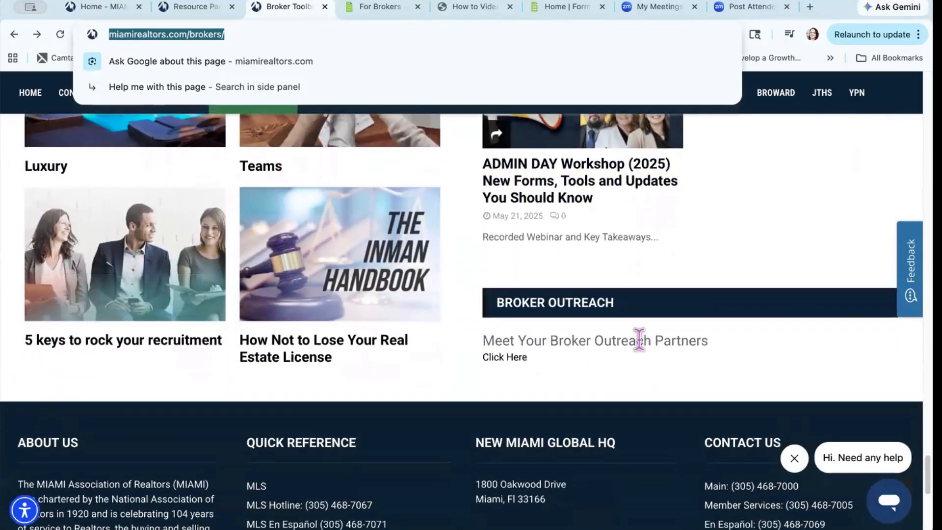
Step: Reopen the Broker Outreach partners page, then load the MIAMI REALTORS home page from the logo
left_click(507, 358)
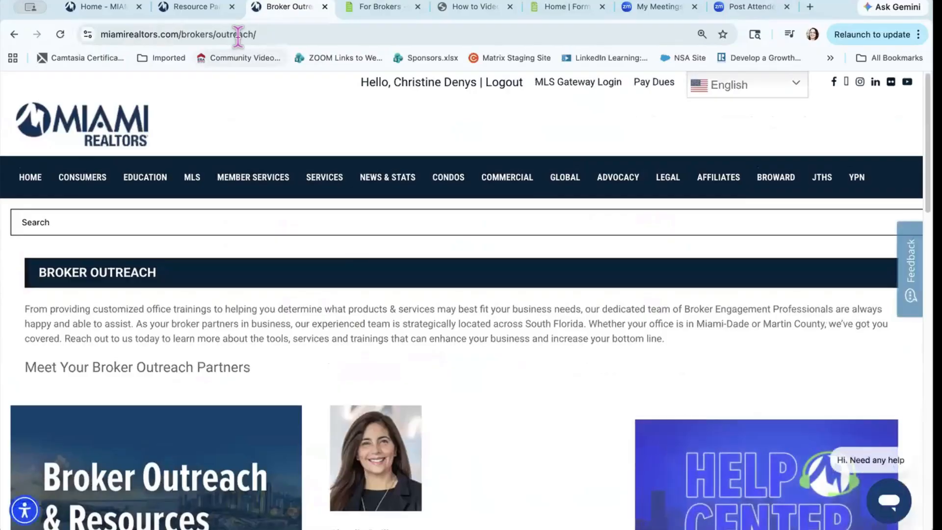
left_click(239, 34)
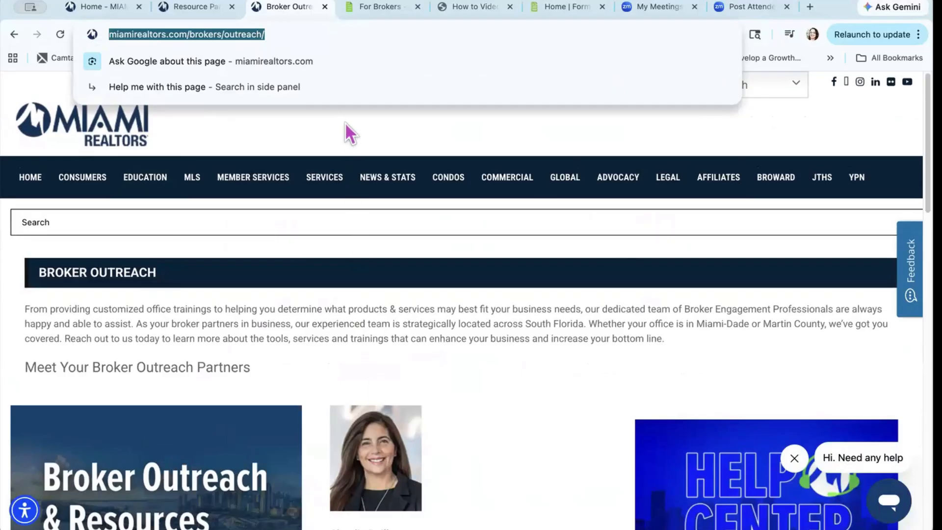
left_click(36, 178)
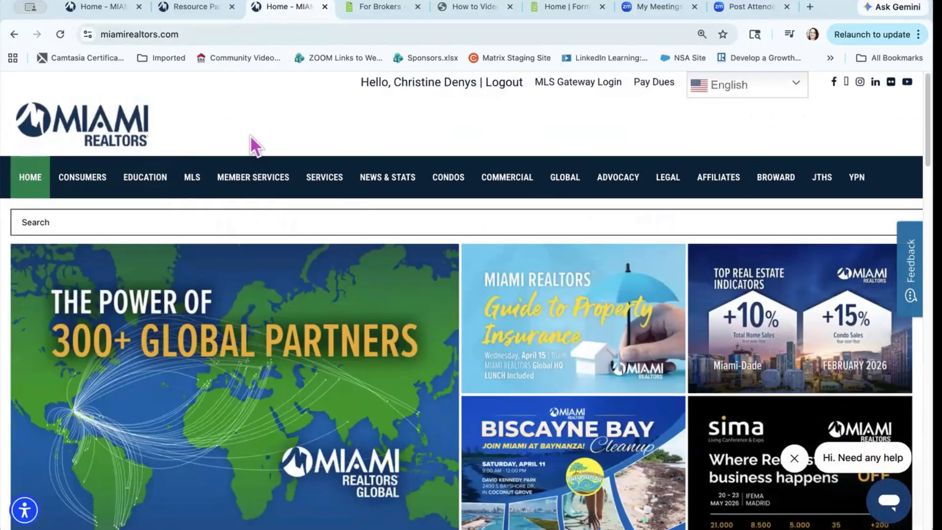
Step: Switch to the browser tab showing formsimplicity.com/for-brokers
mouse_move(254, 177)
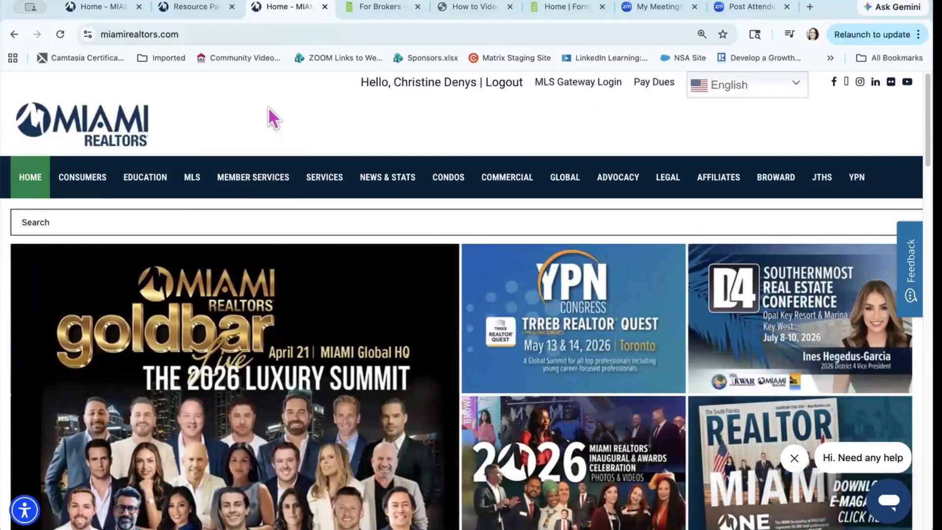
left_click(369, 5)
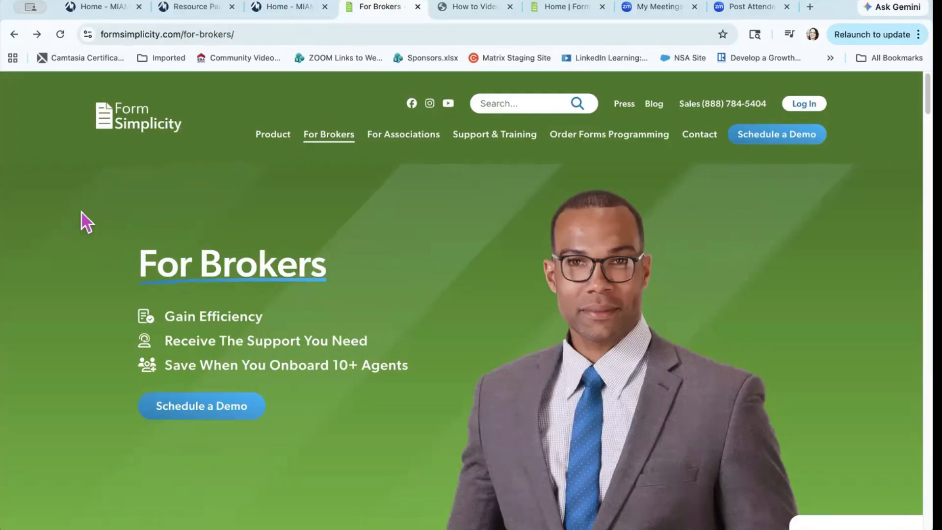
Step: Scroll the For Brokers page past 'The Form Simplicity Experience' list down to Sabal Sign
scroll(82, 213, "down", 9)
scroll(81, 210, "down", 3)
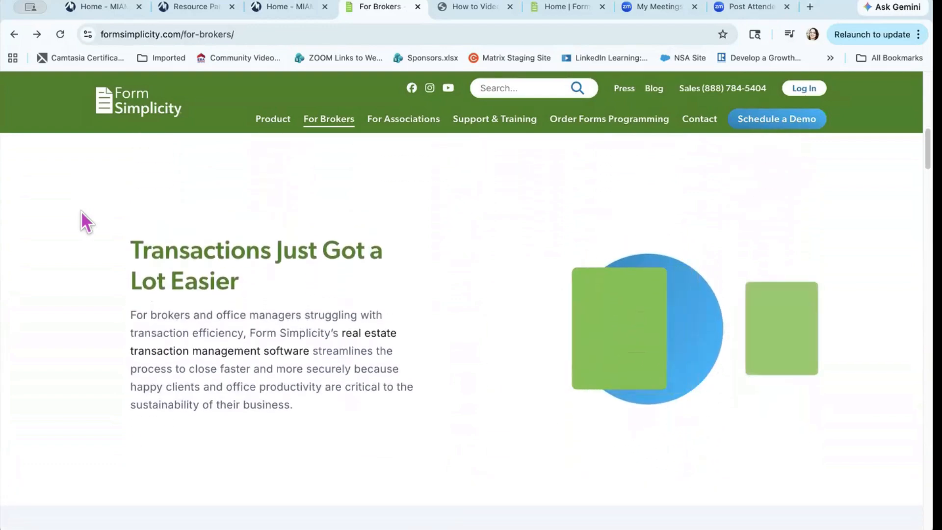
scroll(81, 210, "down", 1)
scroll(81, 211, "down", 7)
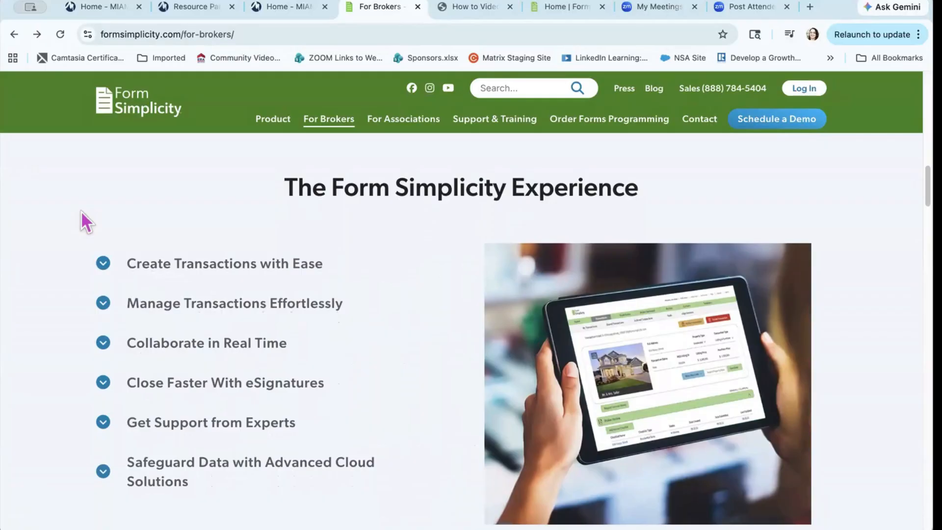
scroll(81, 211, "down", 1)
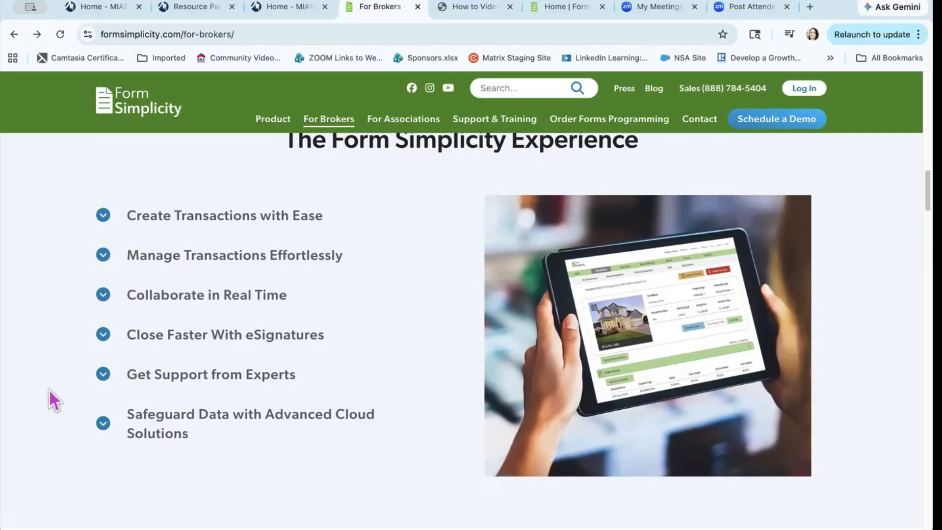
scroll(49, 389, "down", 7)
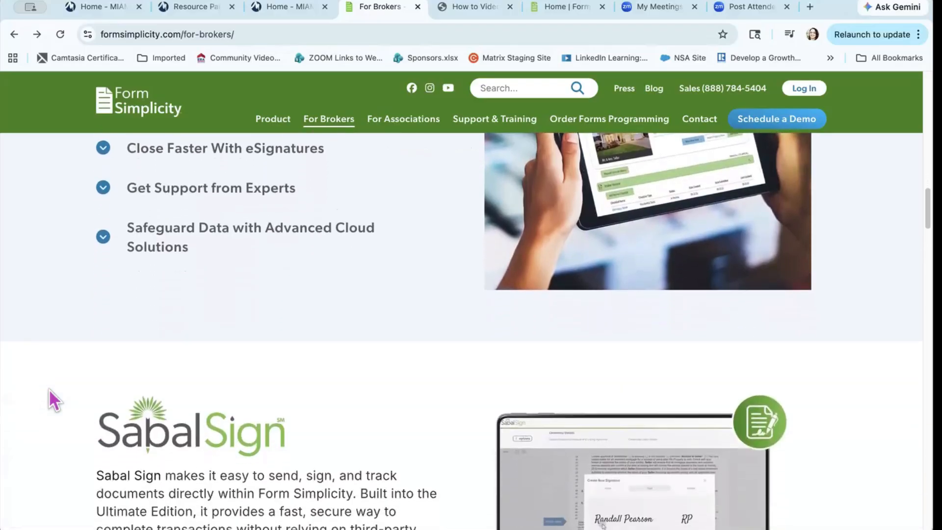
scroll(48, 389, "down", 1)
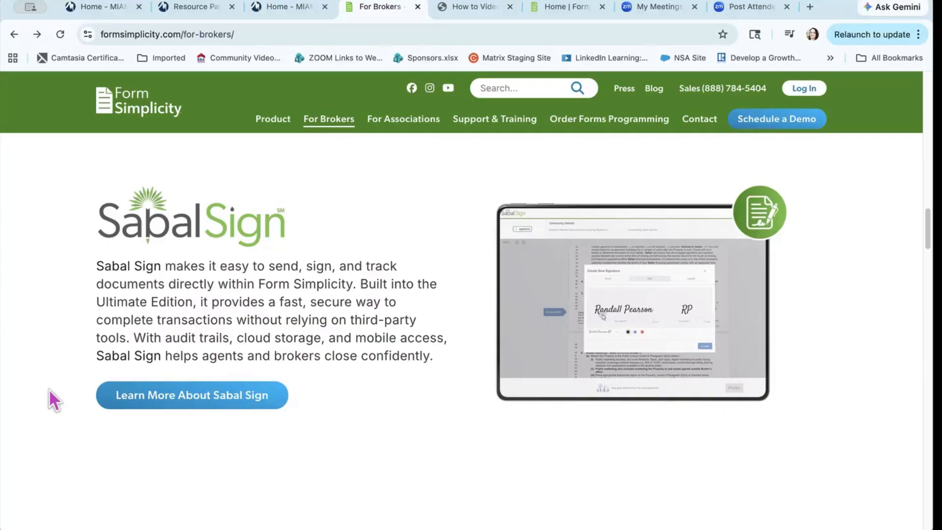
scroll(49, 390, "down", 8)
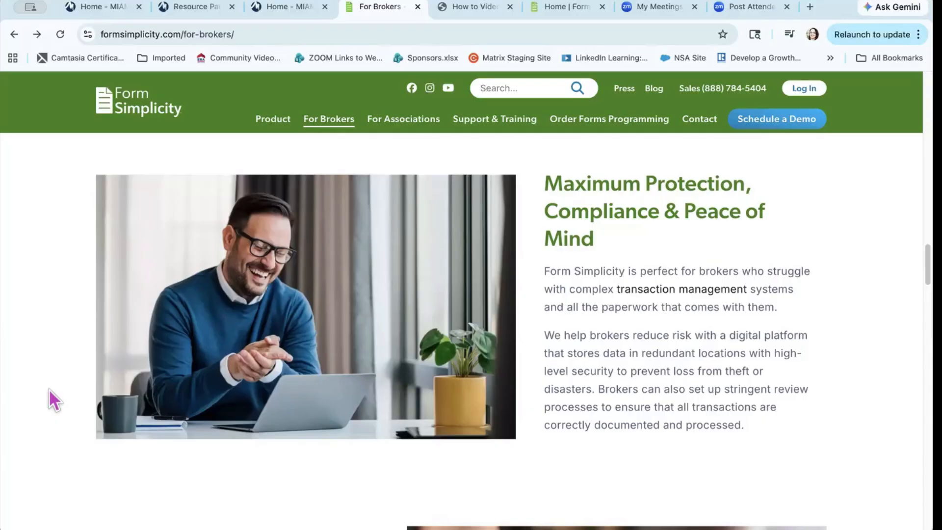
scroll(49, 390, "down", 8)
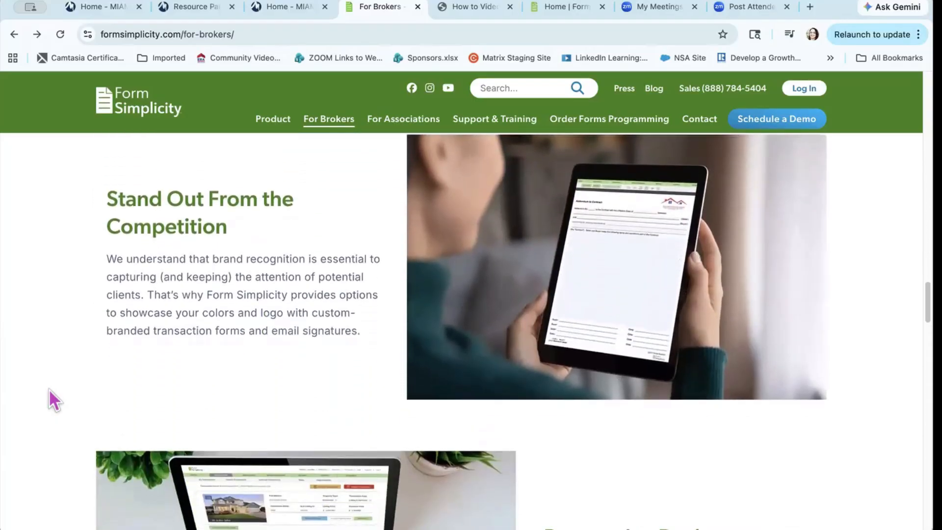
scroll(48, 389, "down", 1)
scroll(48, 389, "up", 1)
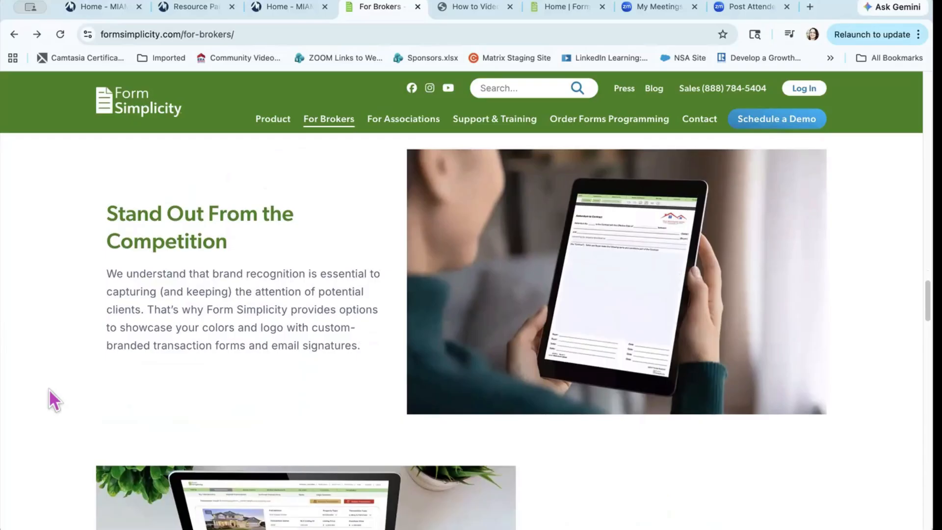
scroll(49, 389, "down", 6)
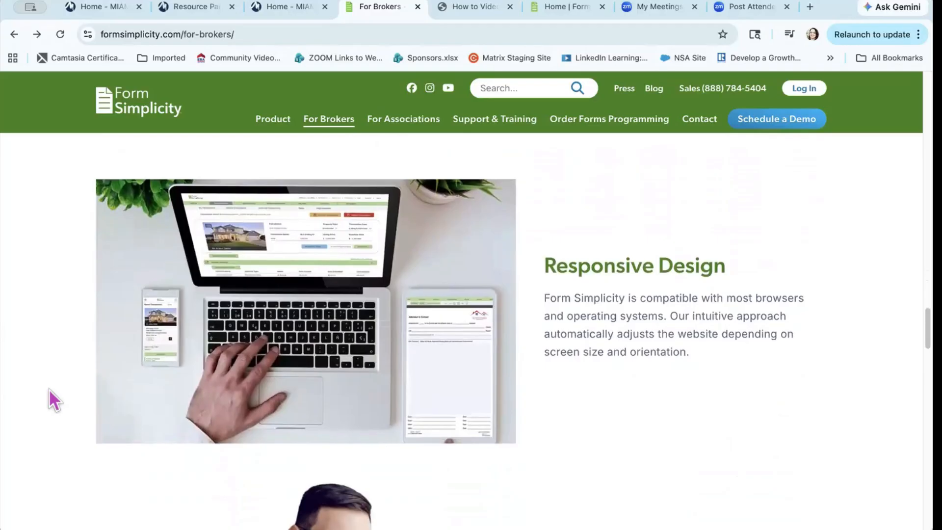
scroll(49, 388, "down", 1)
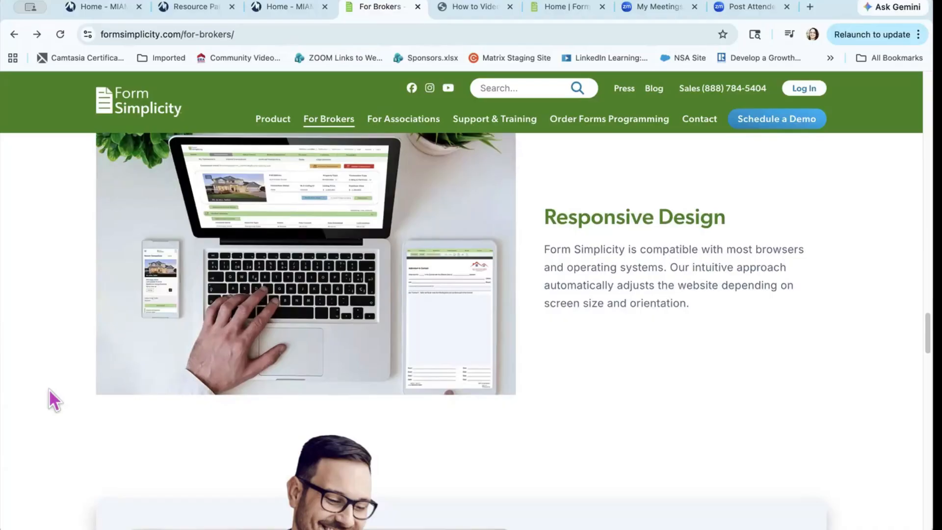
scroll(49, 388, "down", 6)
scroll(48, 388, "up", 1)
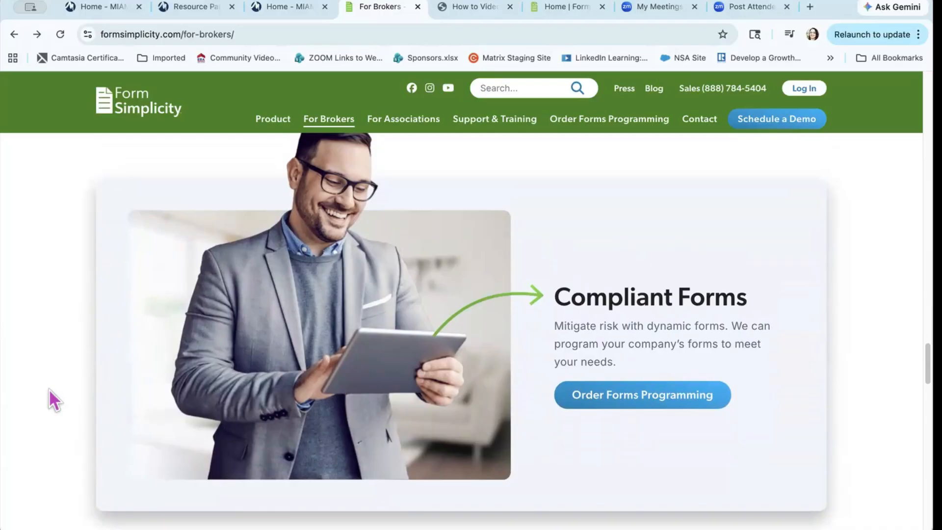
scroll(48, 388, "down", 3)
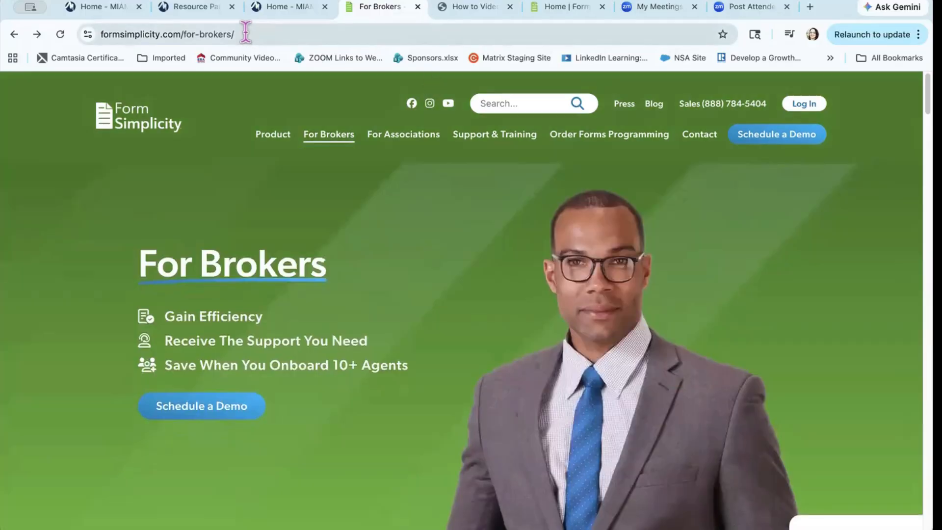
Step: Close the For Brokers tab and browse the How to Videos tutorial list in the Help Center
left_click(245, 35)
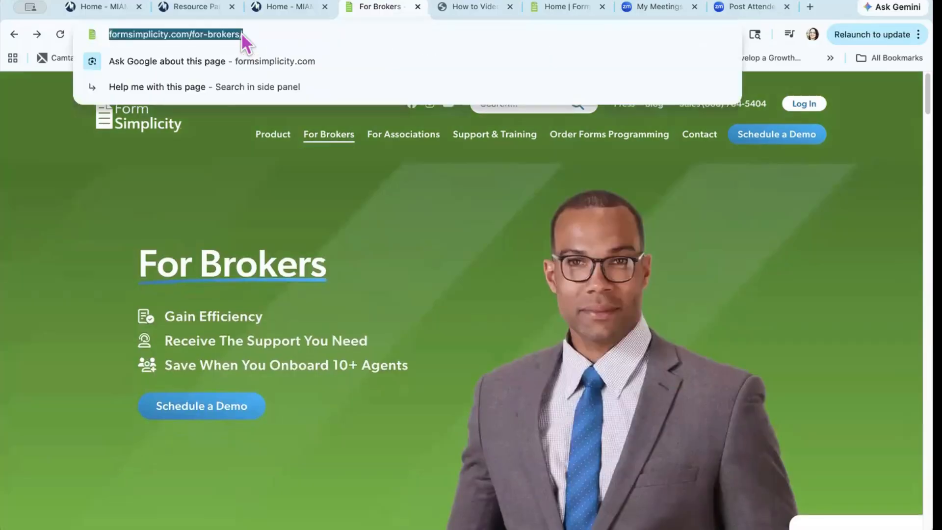
key("ctrl+w")
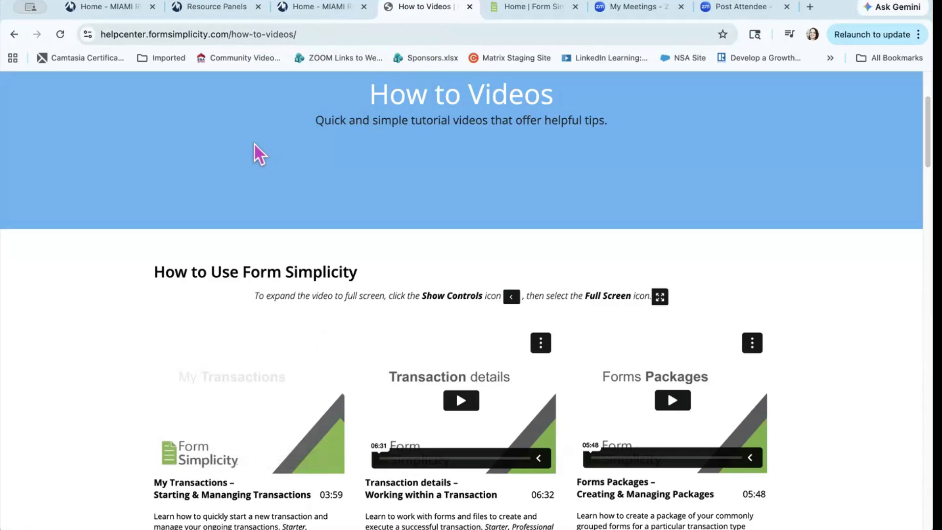
scroll(76, 405, "down", 3)
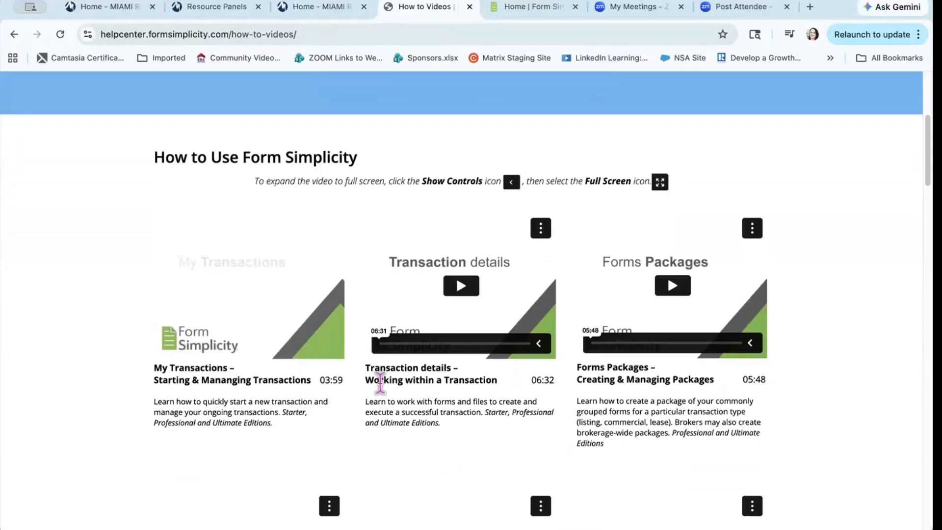
scroll(541, 385, "down", 3)
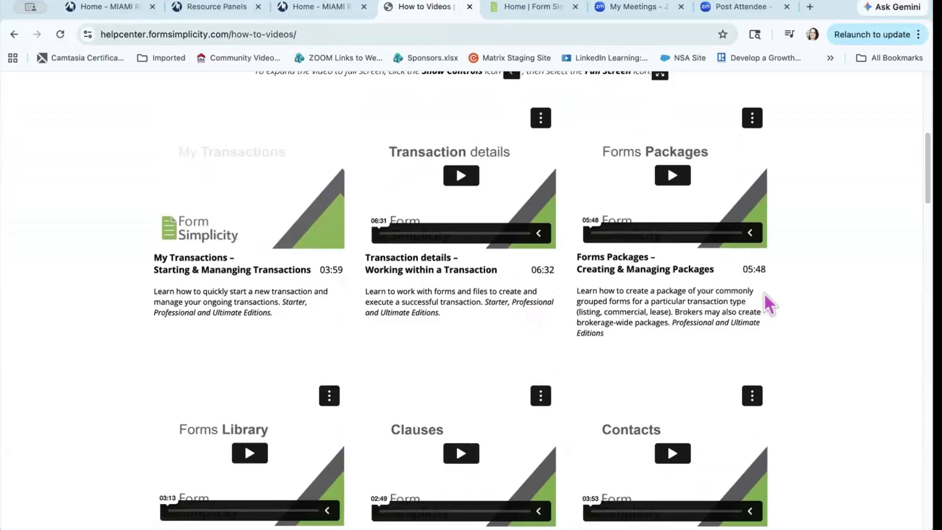
scroll(764, 293, "up", 3)
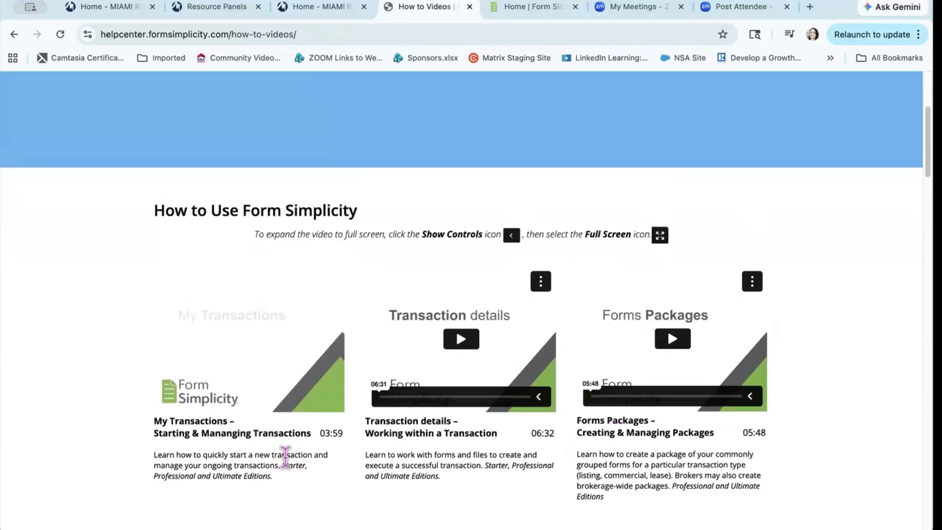
scroll(67, 415, "down", 1)
scroll(67, 415, "down", 5)
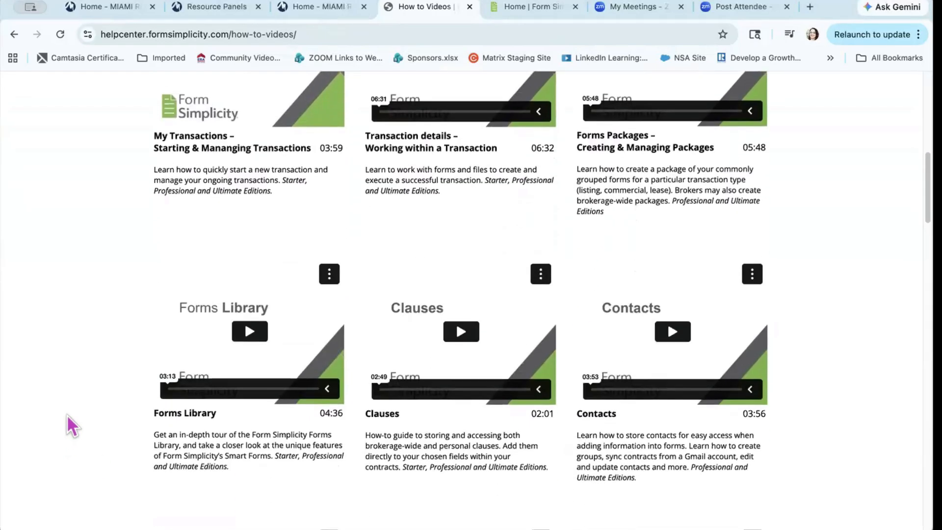
scroll(67, 415, "down", 2)
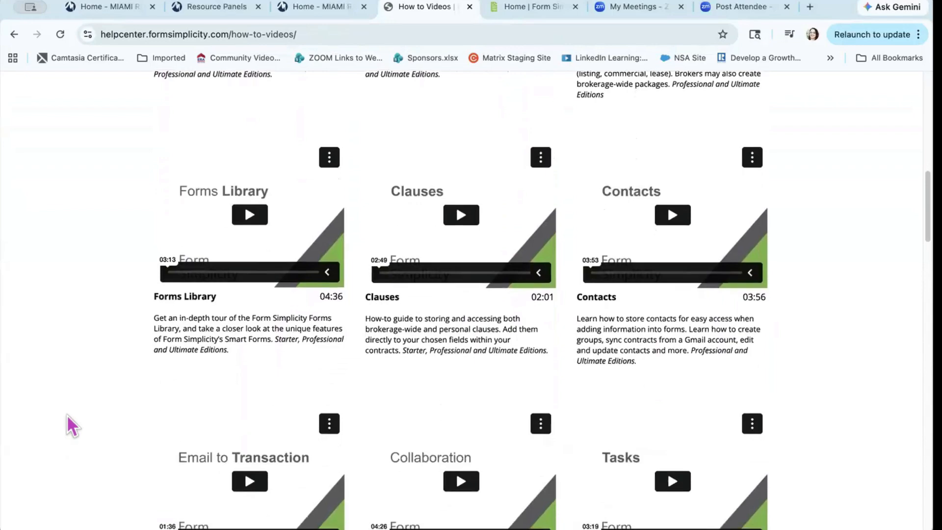
scroll(67, 415, "down", 2)
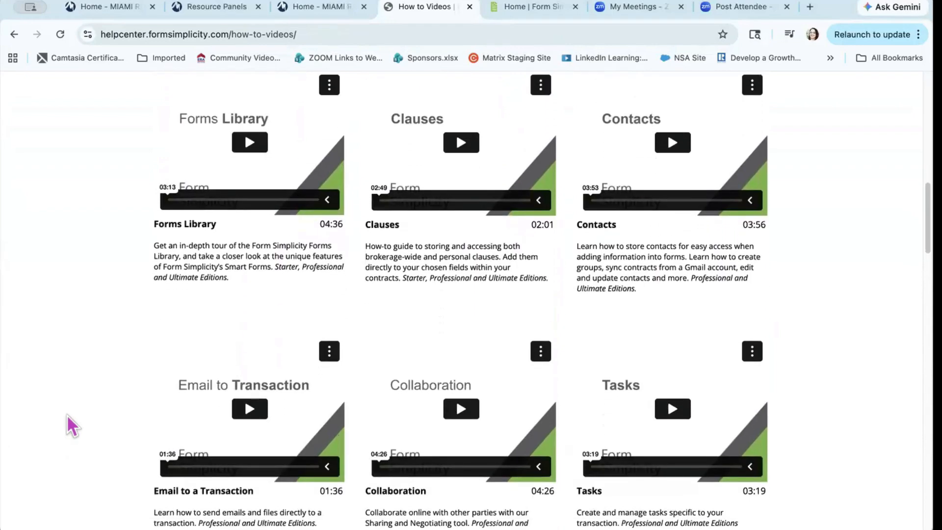
scroll(66, 414, "down", 3)
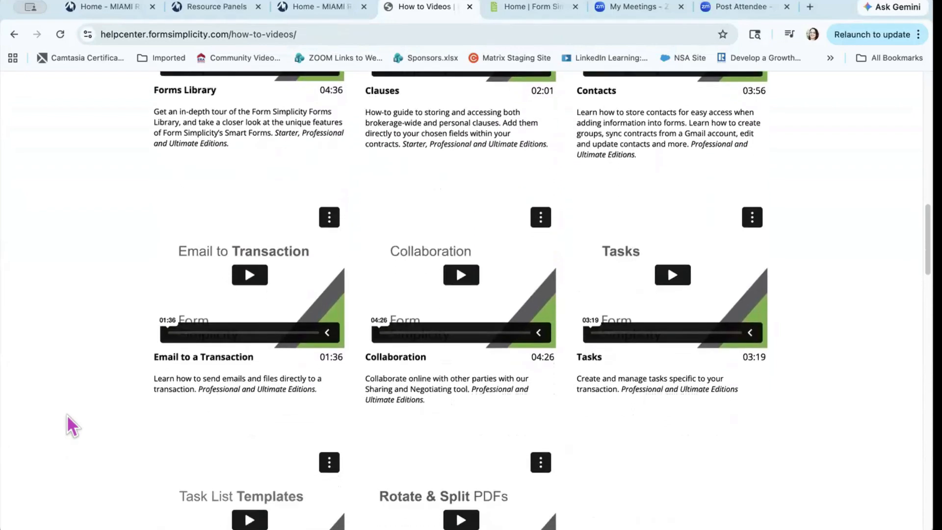
scroll(67, 414, "down", 3)
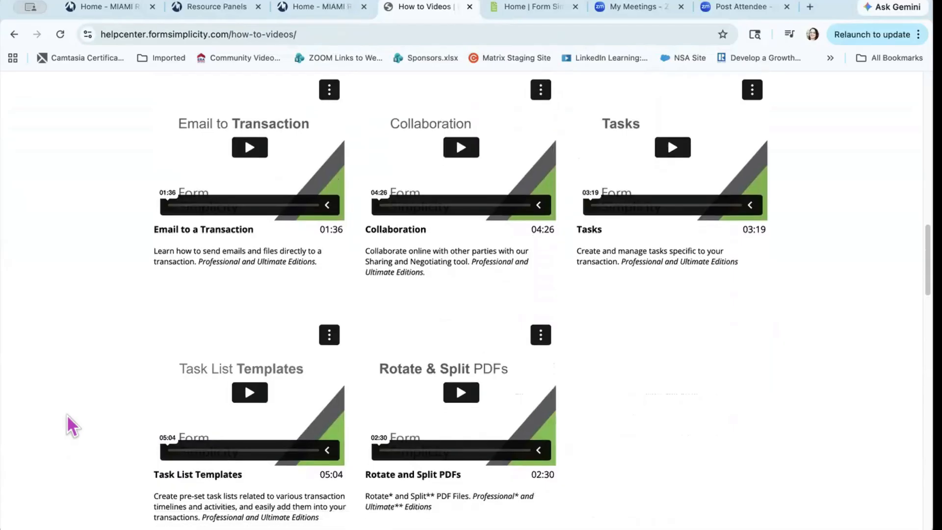
scroll(67, 414, "up", 12)
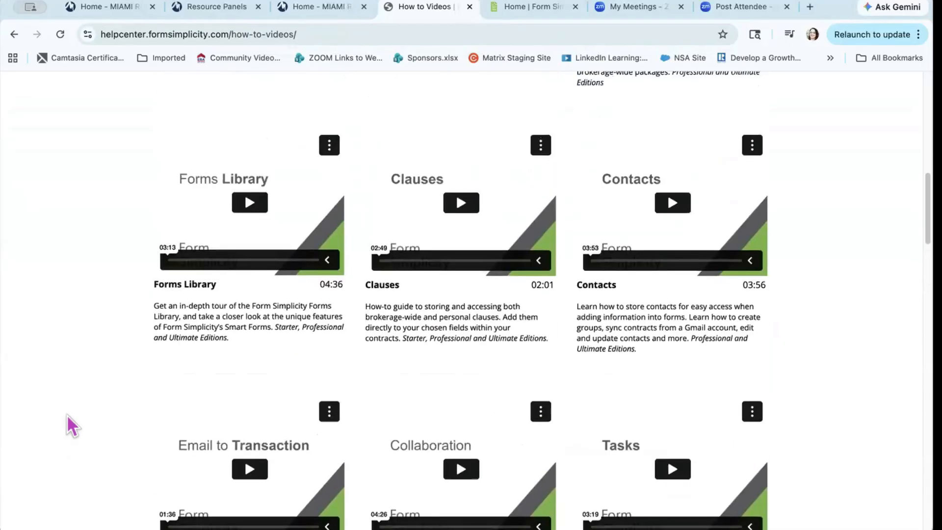
scroll(67, 414, "up", 4)
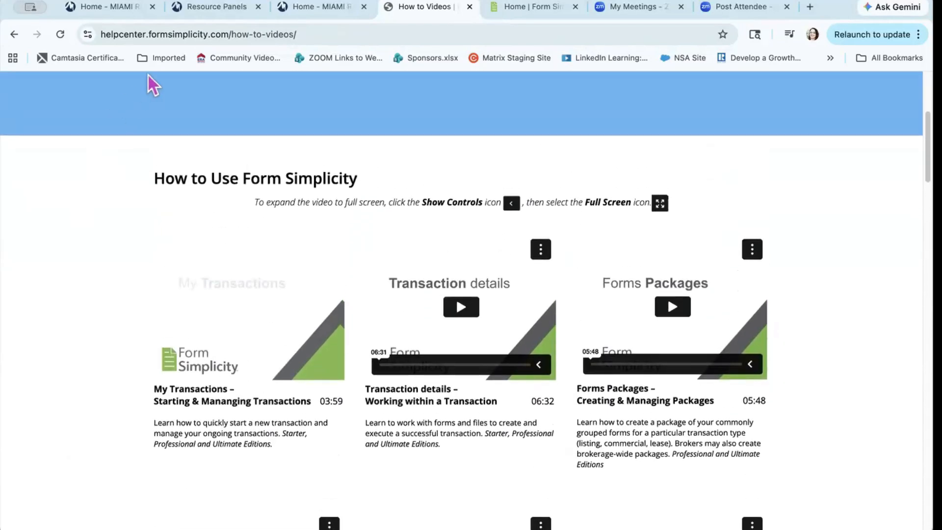
Step: Return to the top of the How to Videos page and select the address bar for another site
left_click(162, 33)
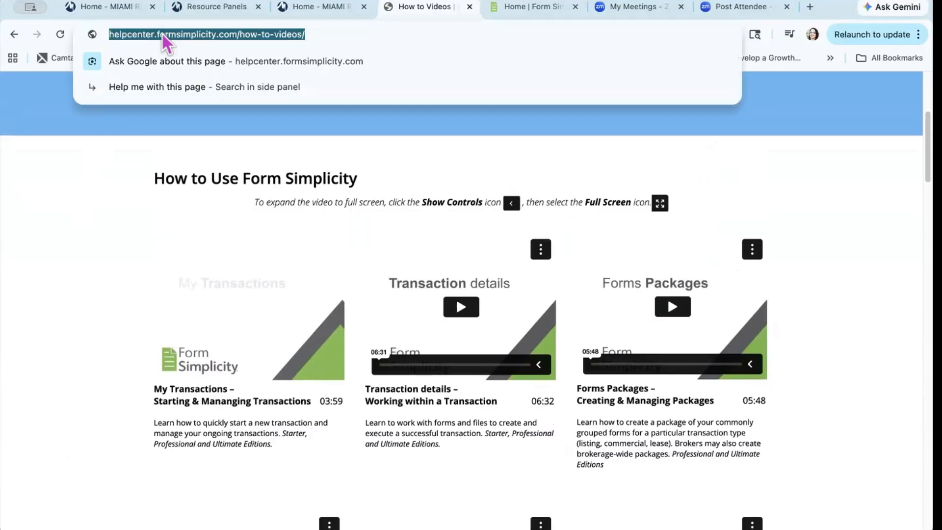
left_click(105, 211)
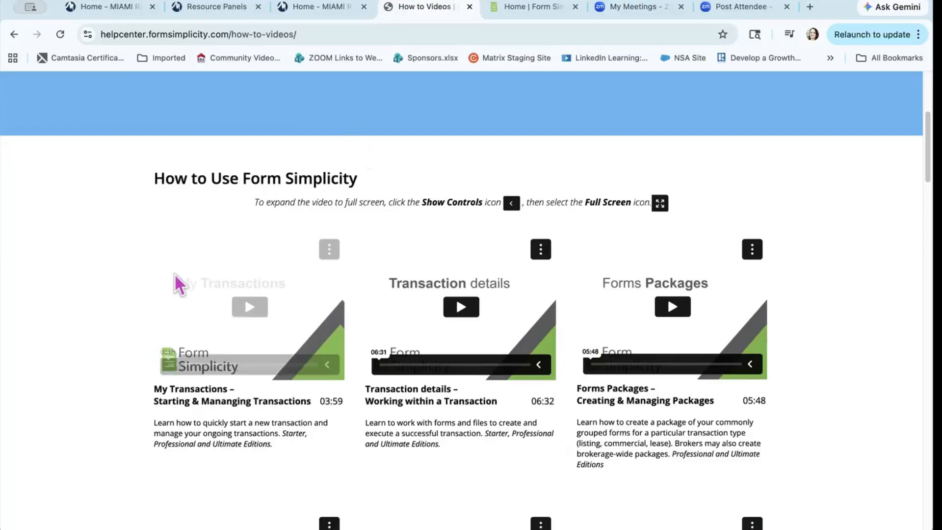
scroll(124, 256, "up", 5)
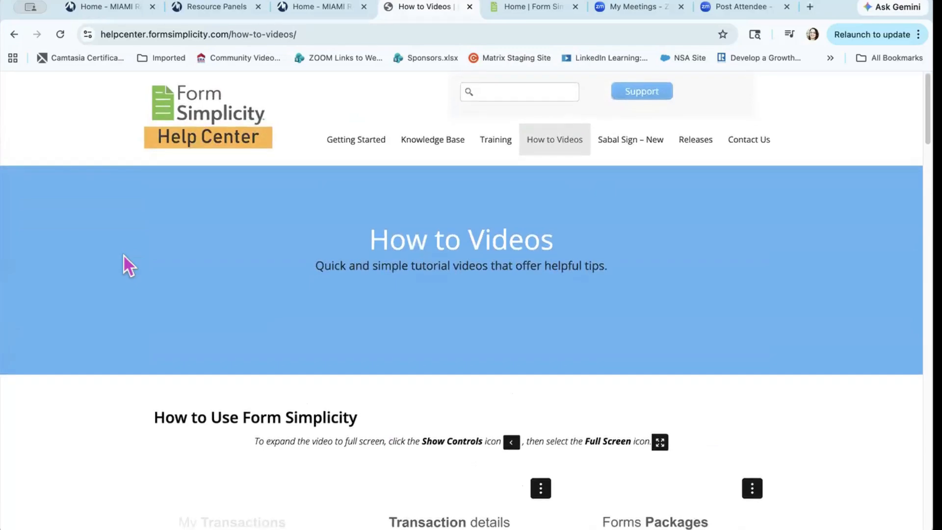
left_click(310, 34)
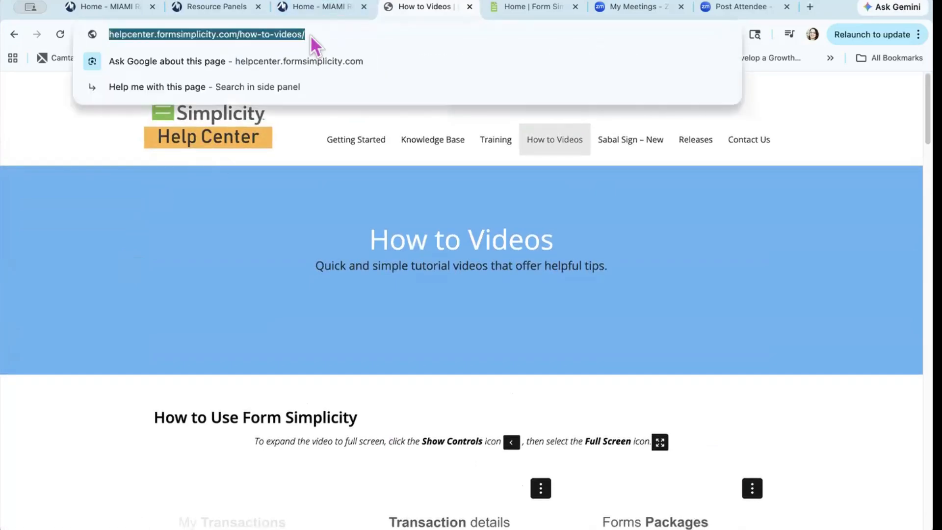
Step: Open the MIAMI Trainers YouTube channel by entering 'you' in the address bar
type("youtube.com/miamitrainers")
key("Return")
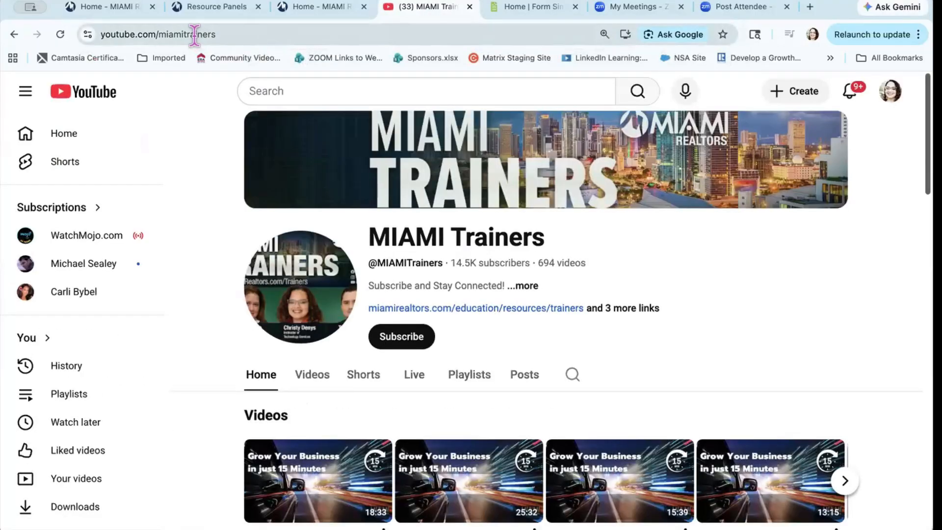
left_click(195, 35)
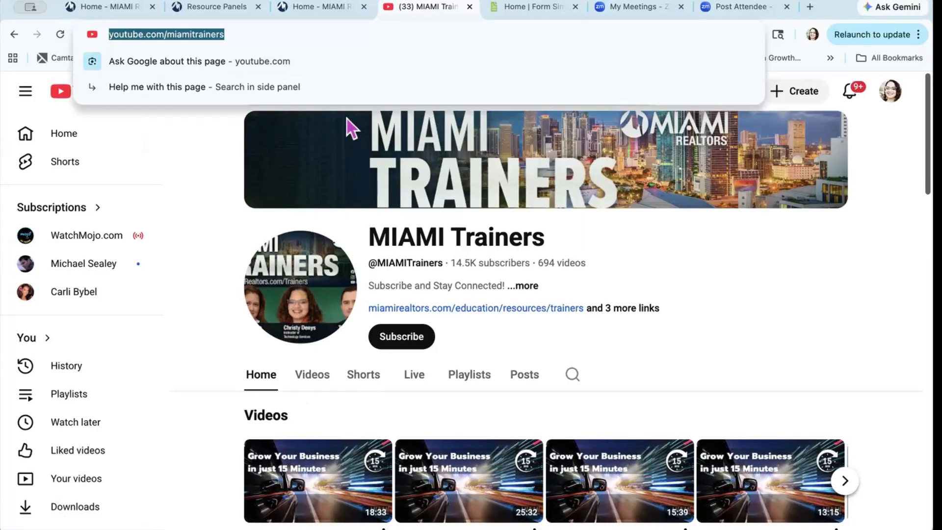
left_click(416, 11)
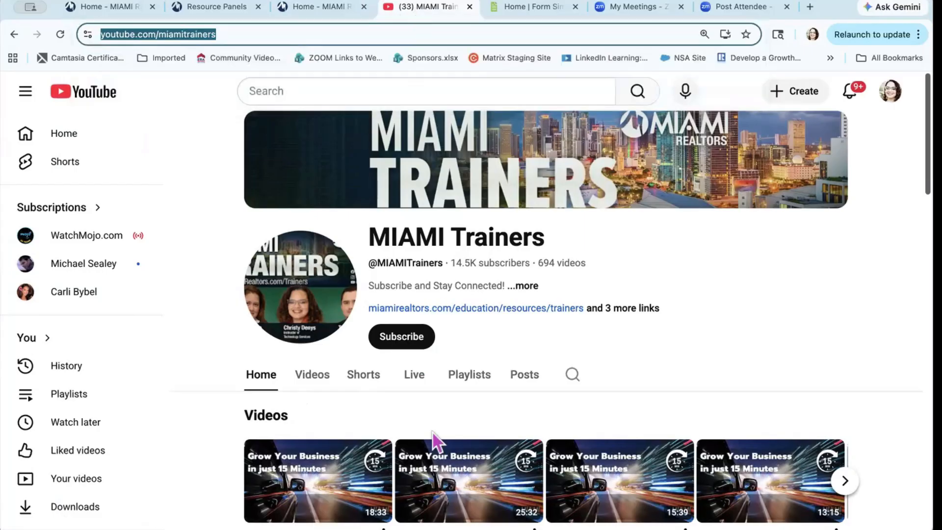
scroll(433, 433, "down", 2)
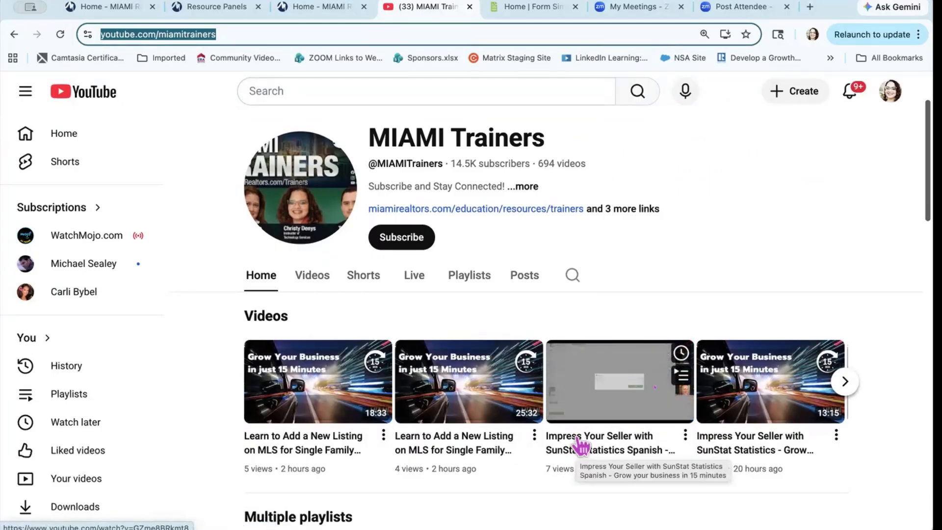
Step: Search the MIAMI Trainers channel for 'Matrix', then return to the Form Simplicity home page
left_click(572, 274)
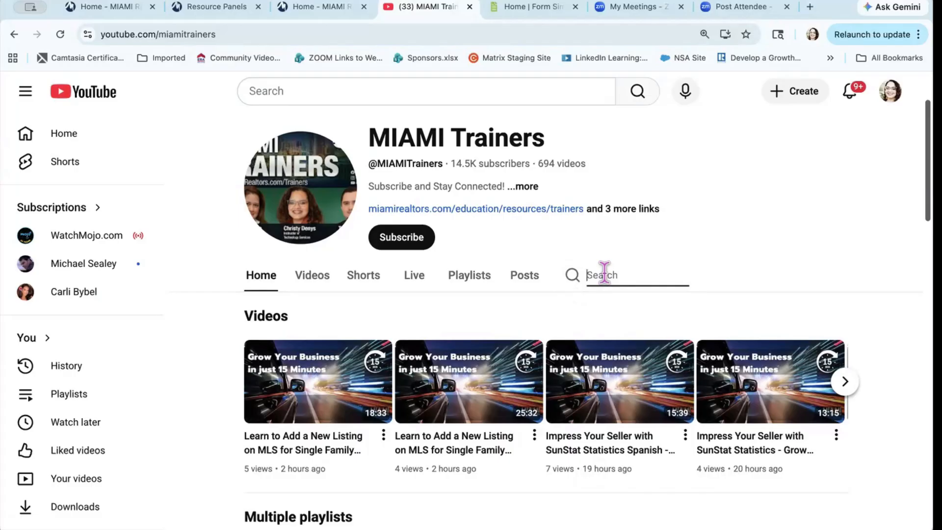
type("Matrix")
key("Return")
scroll(554, 393, "down", 5)
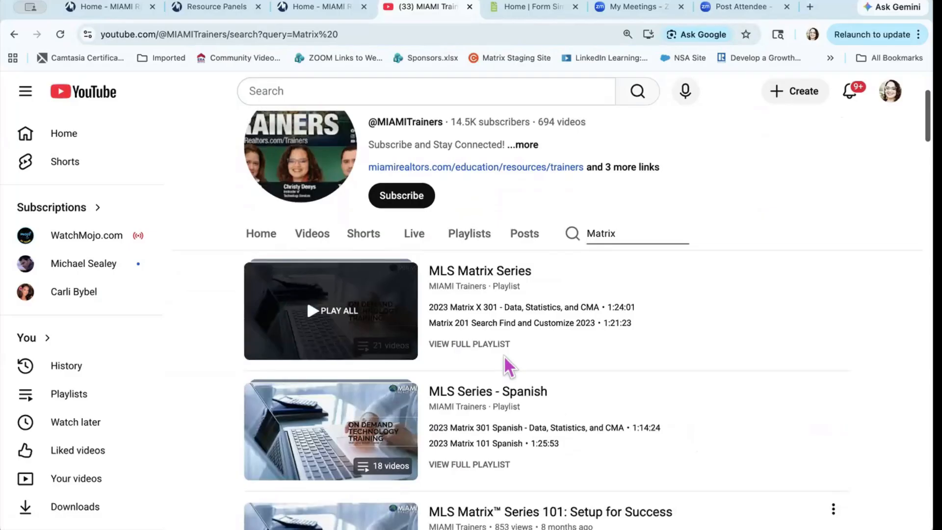
left_click(527, 7)
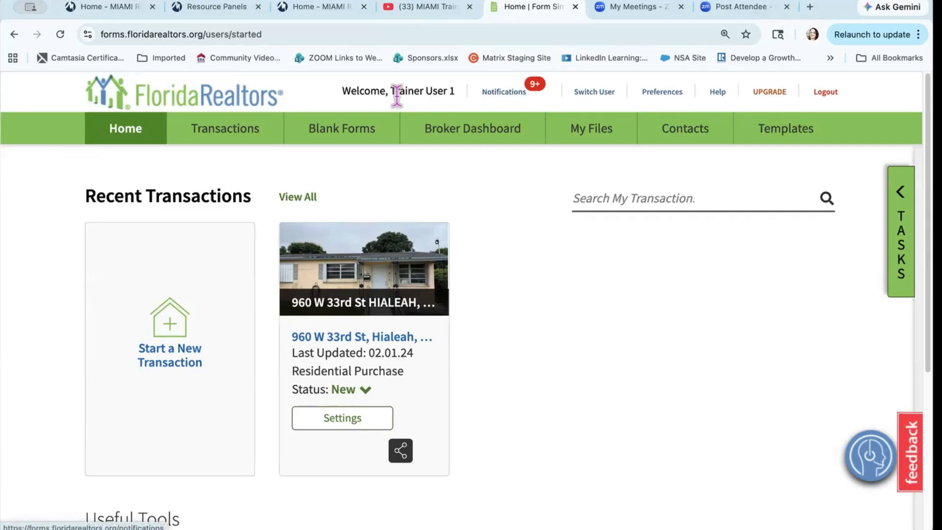
Step: Open Form Simplicity Notifications, read through the Sabal Sign updates, and return to the eSign is Retiring notice
left_click(510, 91)
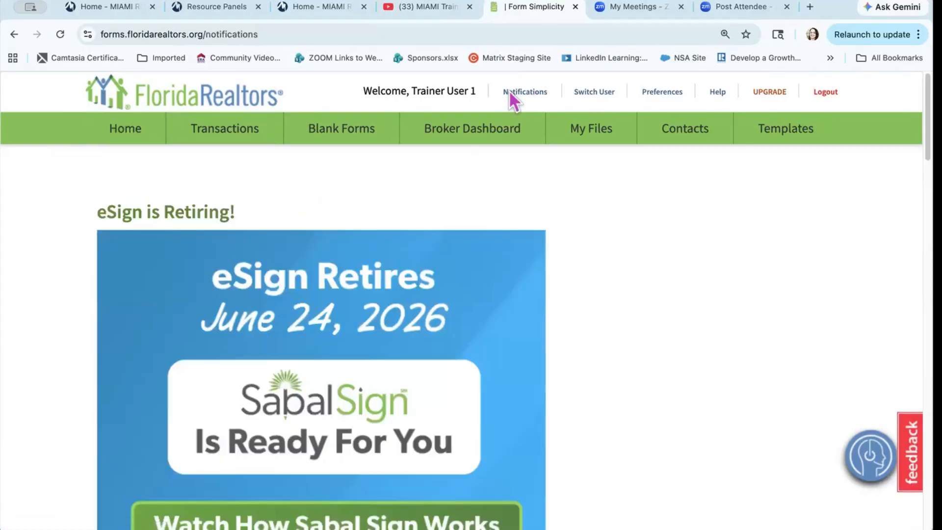
scroll(587, 360, "down", 2)
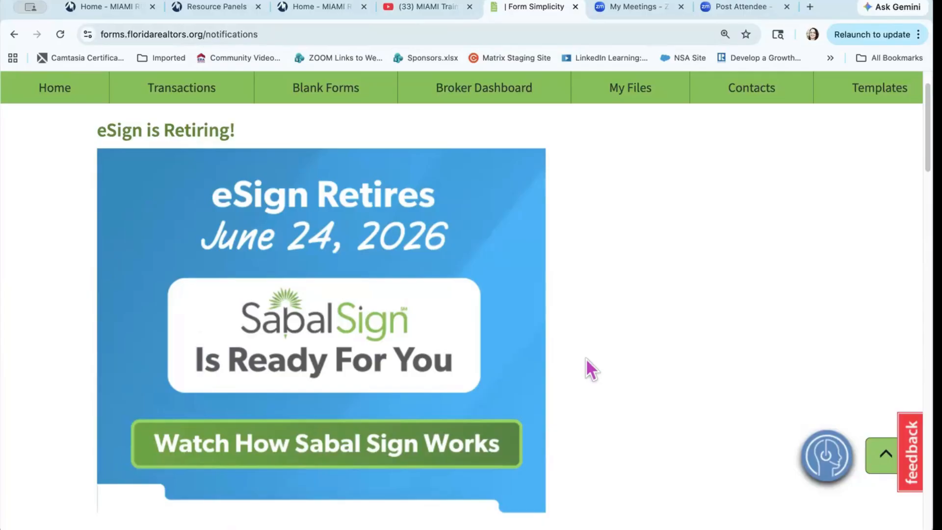
scroll(589, 369, "down", 8)
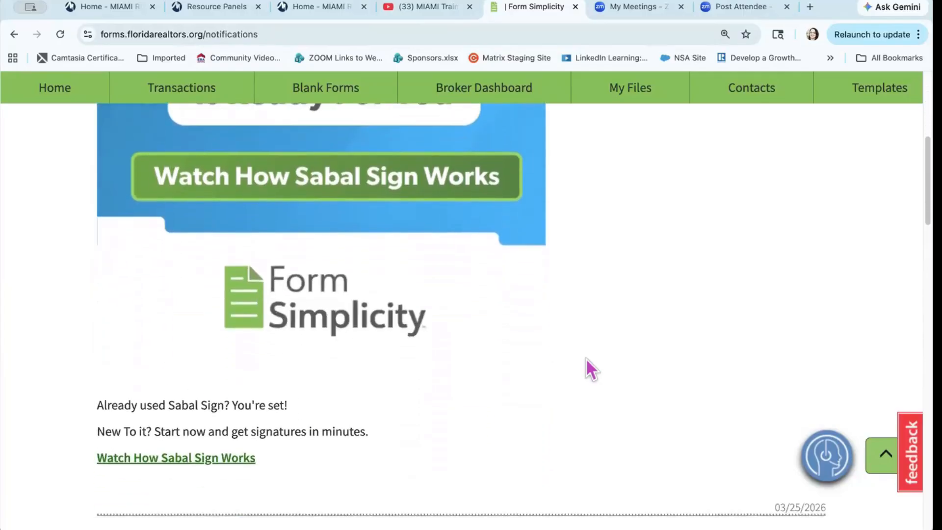
scroll(586, 358, "down", 5)
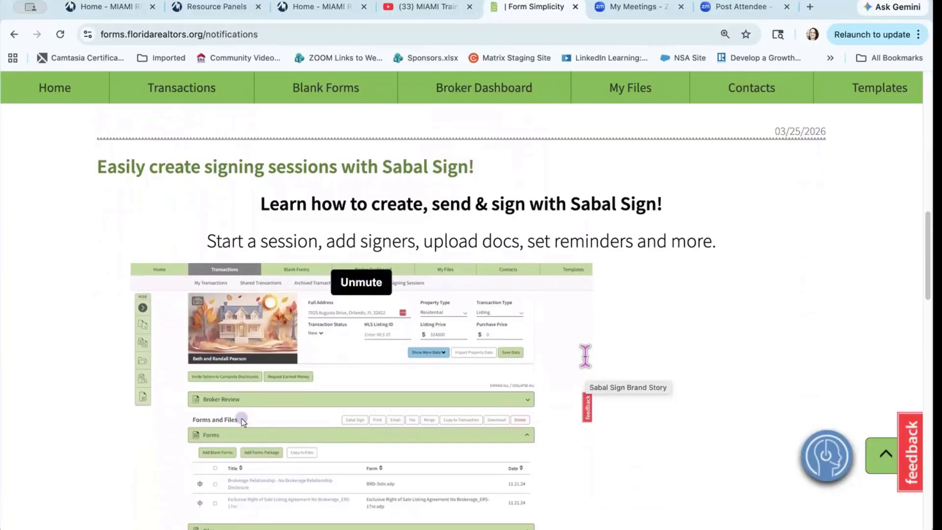
scroll(586, 356, "down", 3)
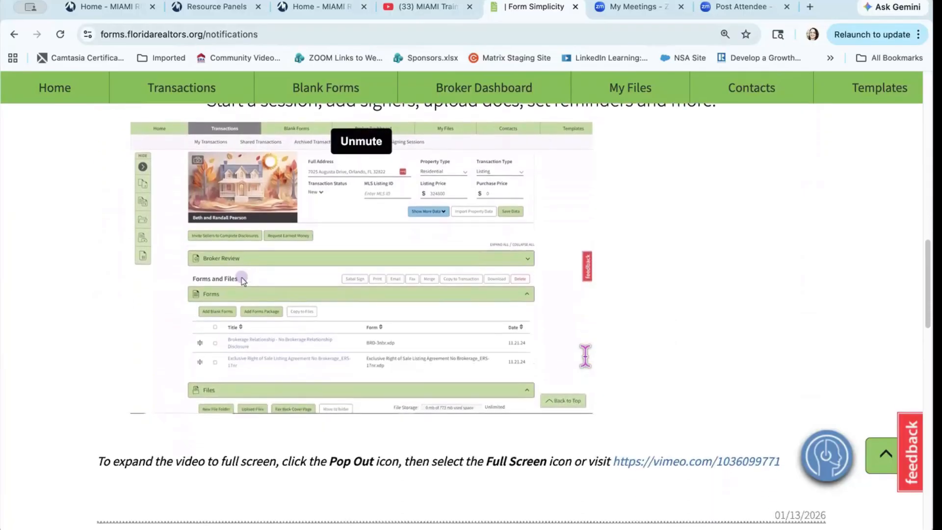
scroll(585, 355, "down", 2)
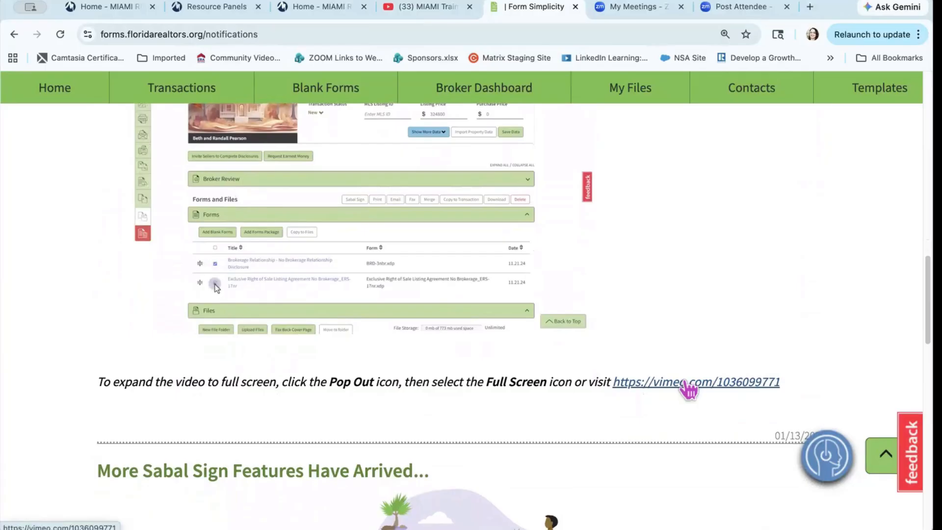
scroll(689, 390, "down", 3)
scroll(689, 388, "down", 7)
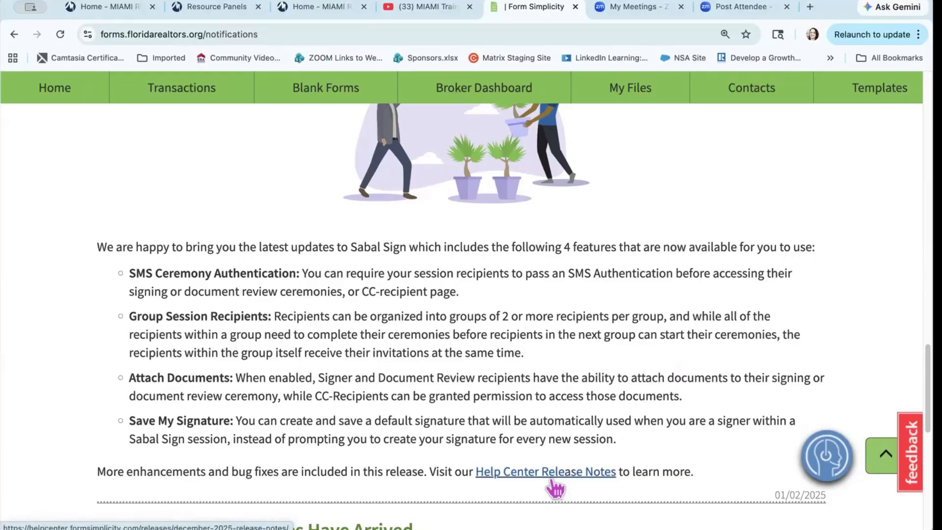
scroll(553, 482, "down", 6)
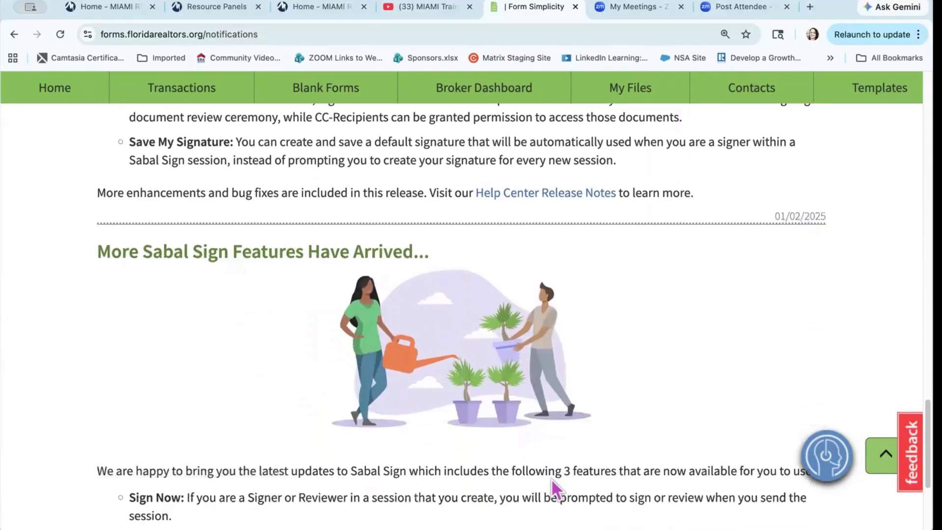
scroll(553, 483, "down", 5)
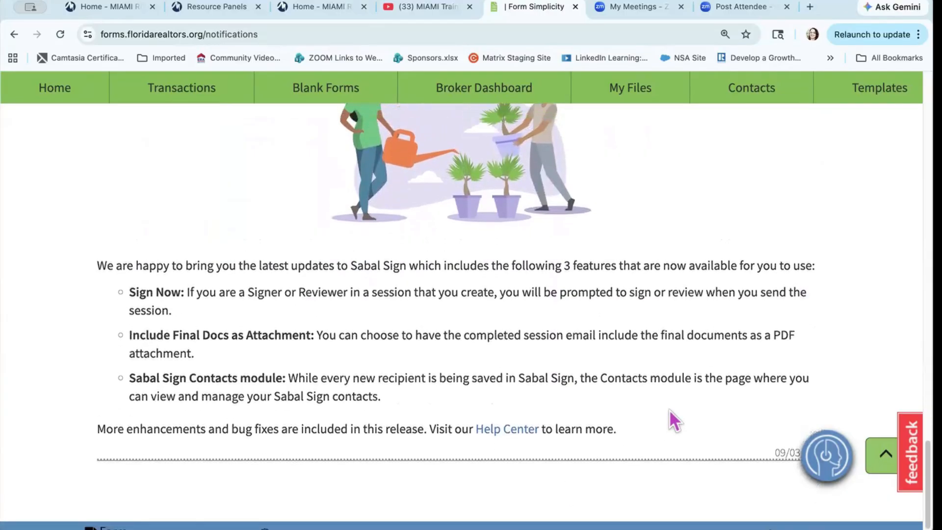
scroll(669, 409, "up", 1)
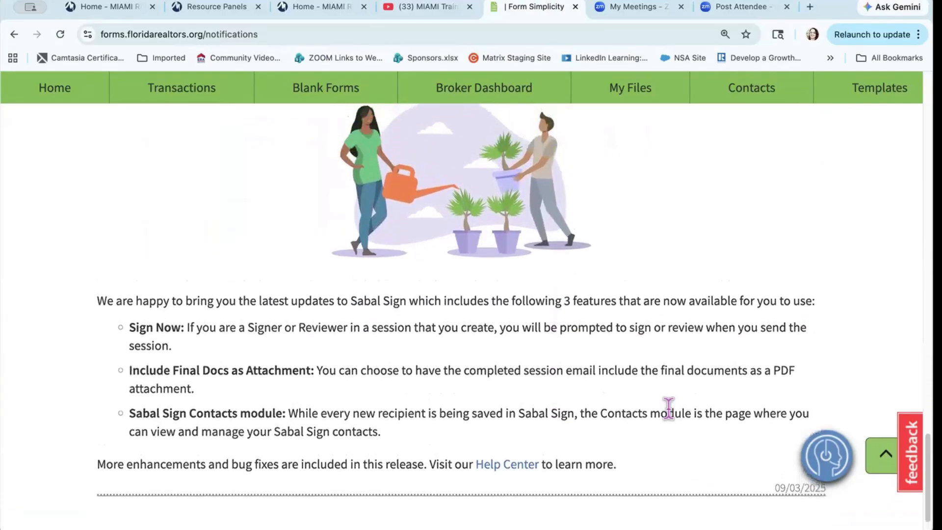
scroll(669, 409, "up", 20)
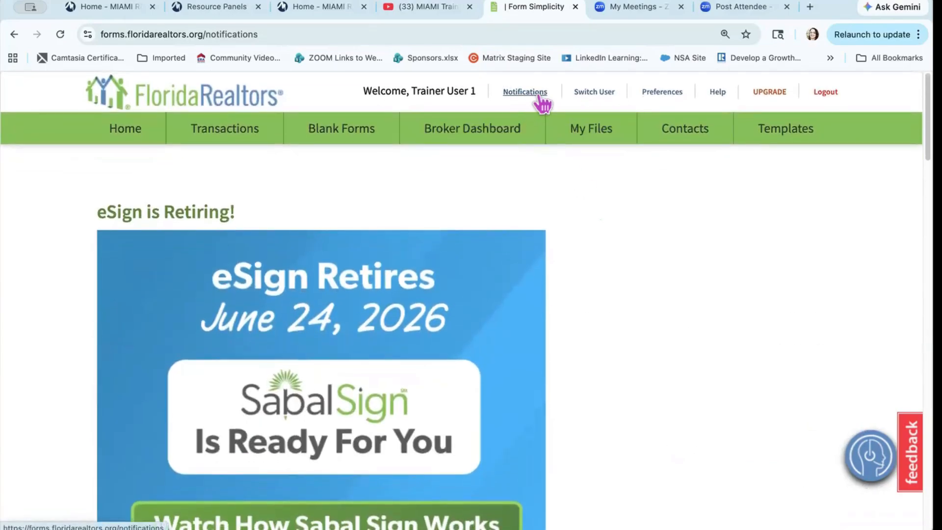
Step: Switch user into the 'User 2, Student' agent account
left_click(593, 92)
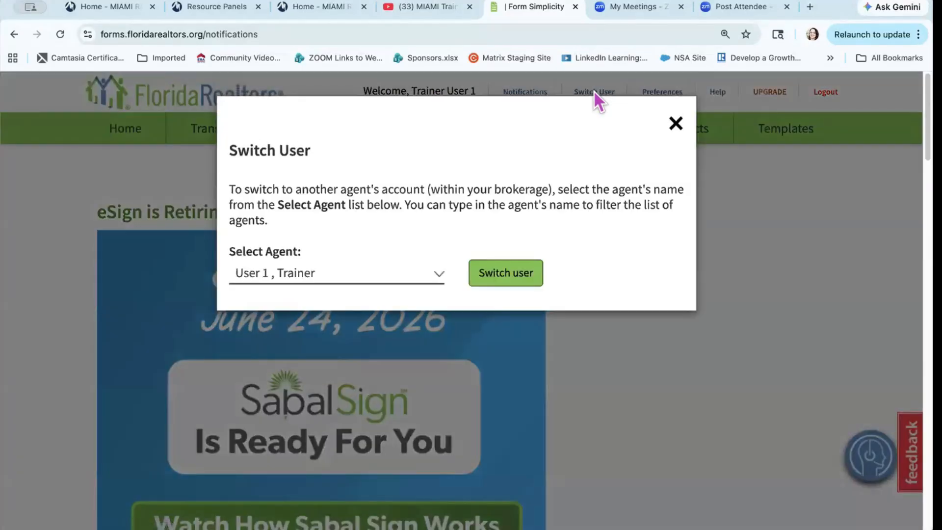
left_click(438, 274)
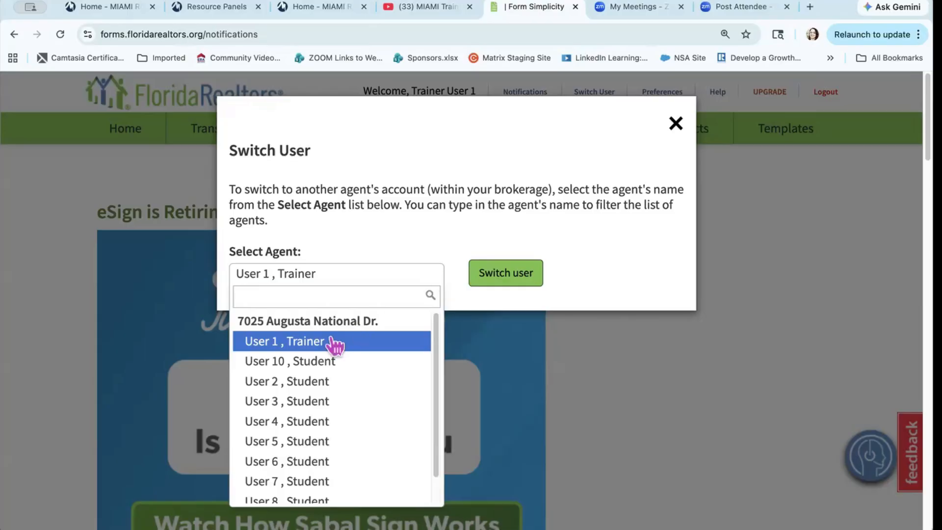
left_click(322, 385)
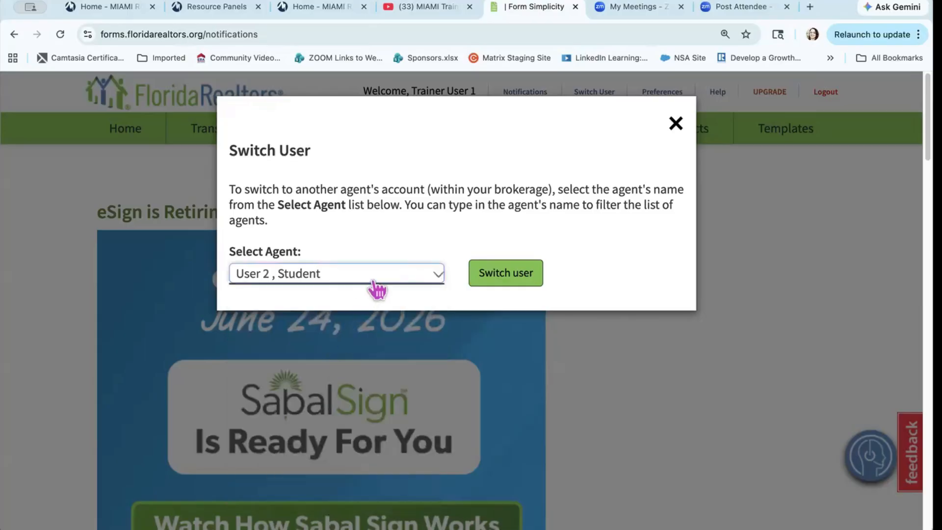
left_click(508, 277)
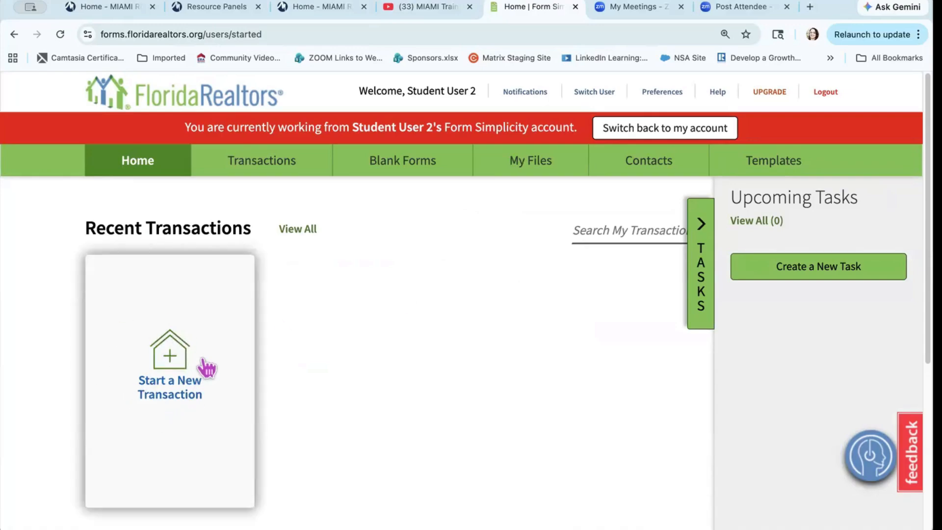
Step: Check the student's Archived Transactions (none), then switch back to the trainer's own account
left_click(260, 161)
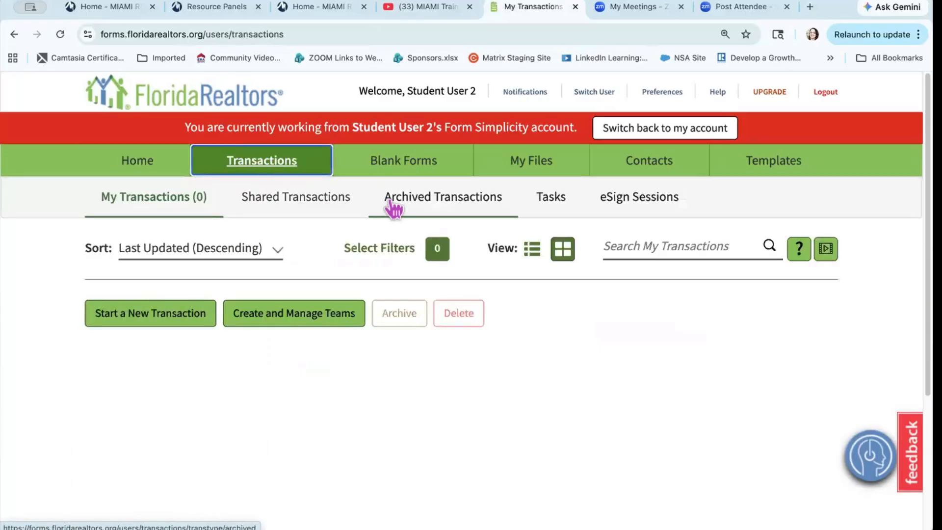
left_click(429, 205)
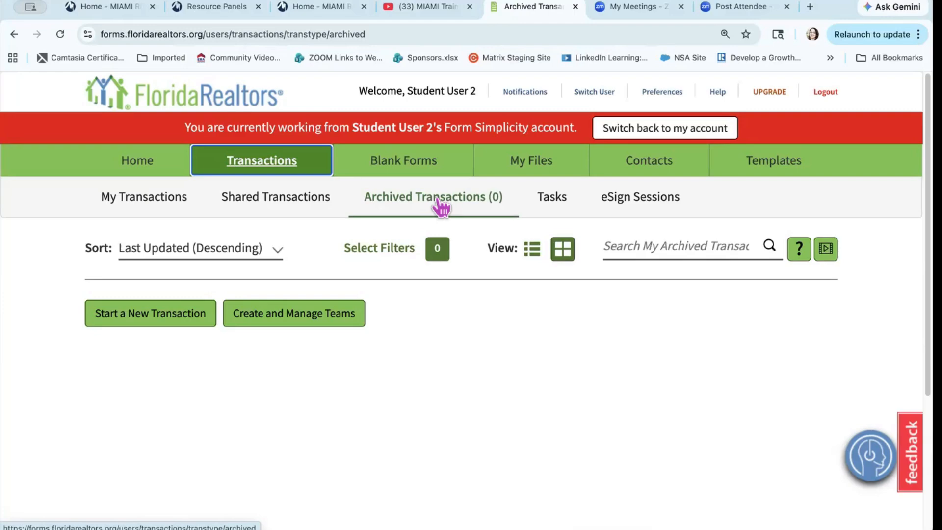
left_click(675, 133)
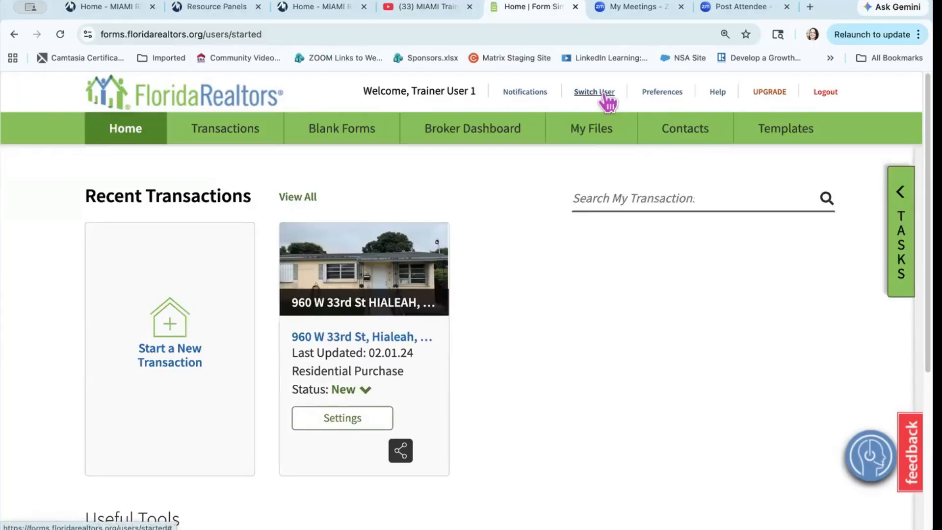
Step: Open My Preferences, expand Account Information to review its fields, then collapse it again
left_click(670, 92)
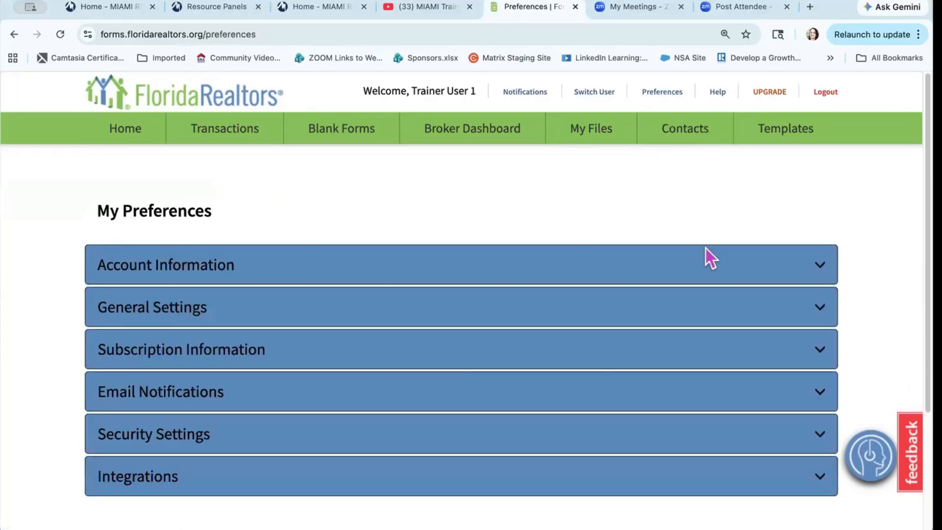
left_click(817, 270)
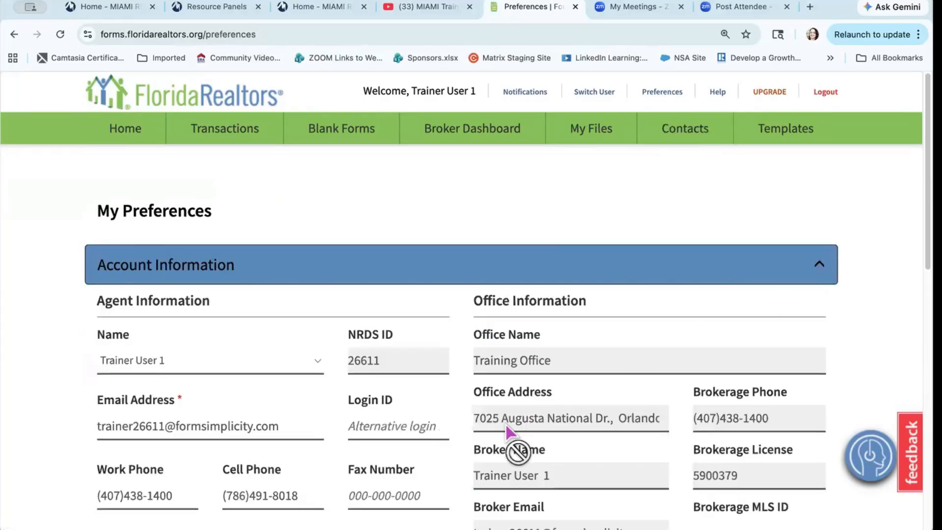
scroll(506, 425, "down", 3)
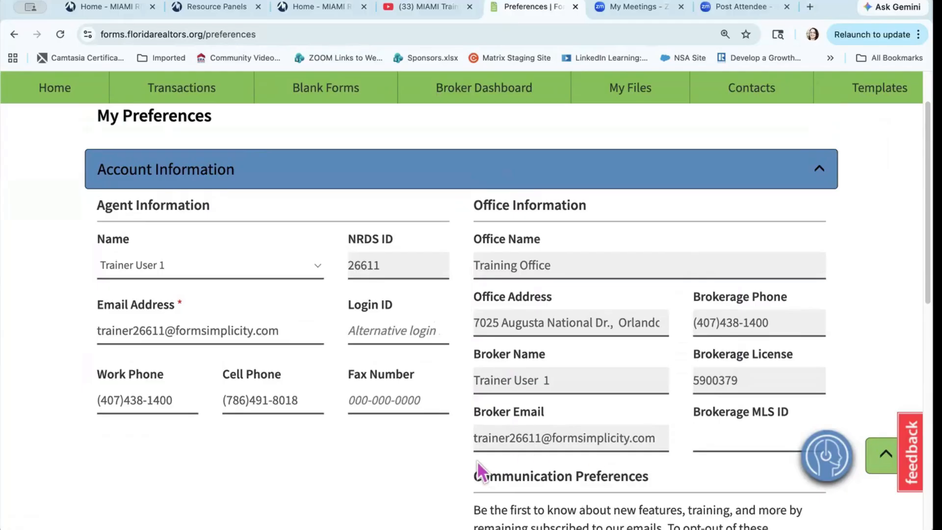
scroll(439, 460, "down", 5)
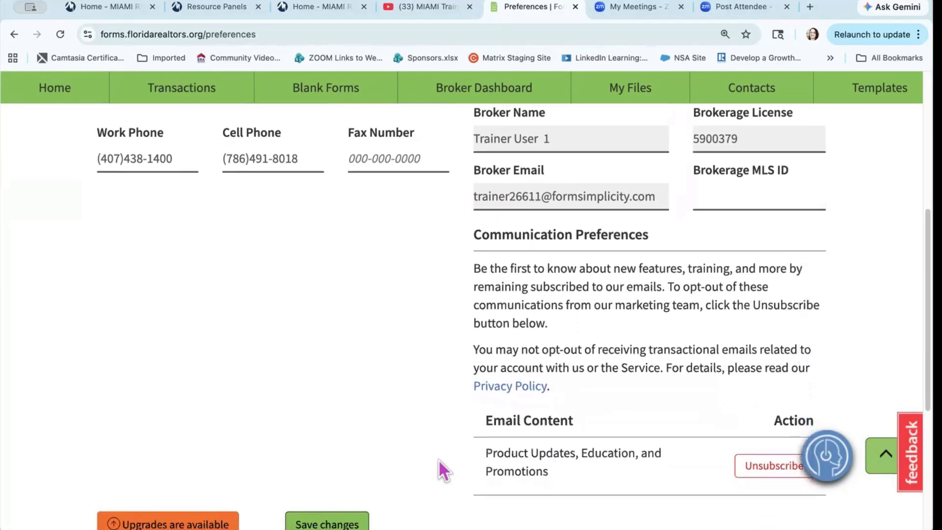
scroll(439, 463, "up", 3)
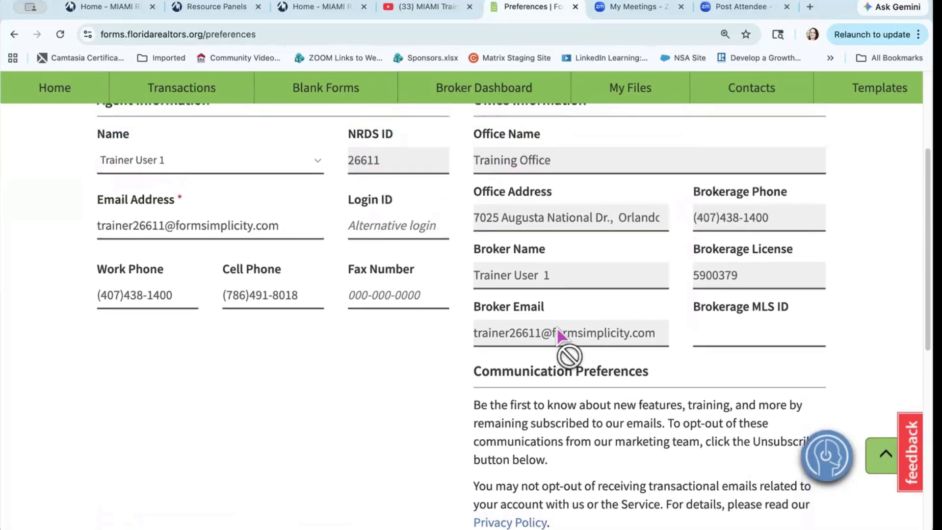
scroll(558, 330, "up", 2)
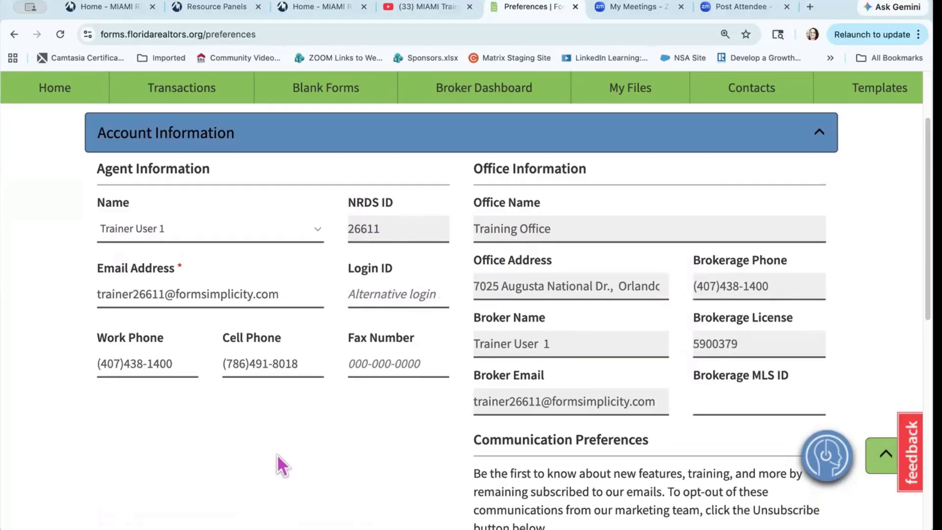
scroll(277, 454, "up", 1)
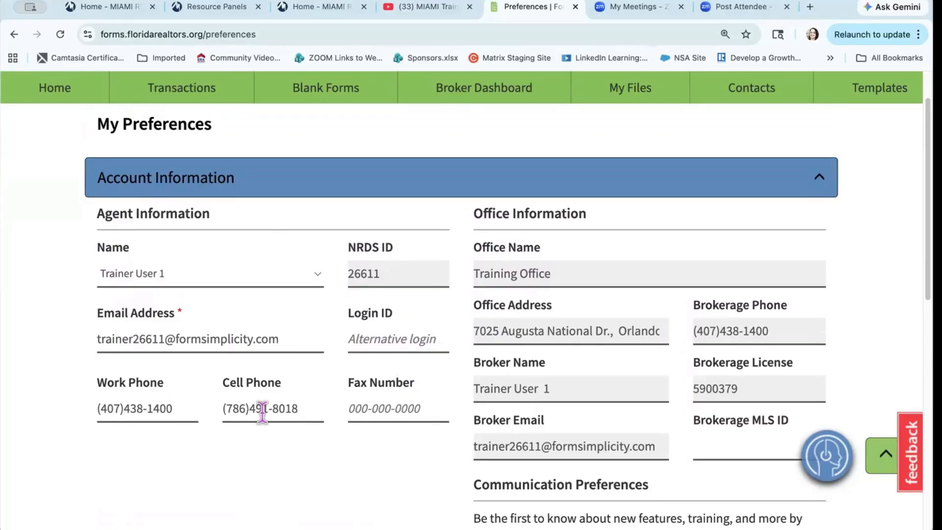
scroll(490, 333, "down", 1)
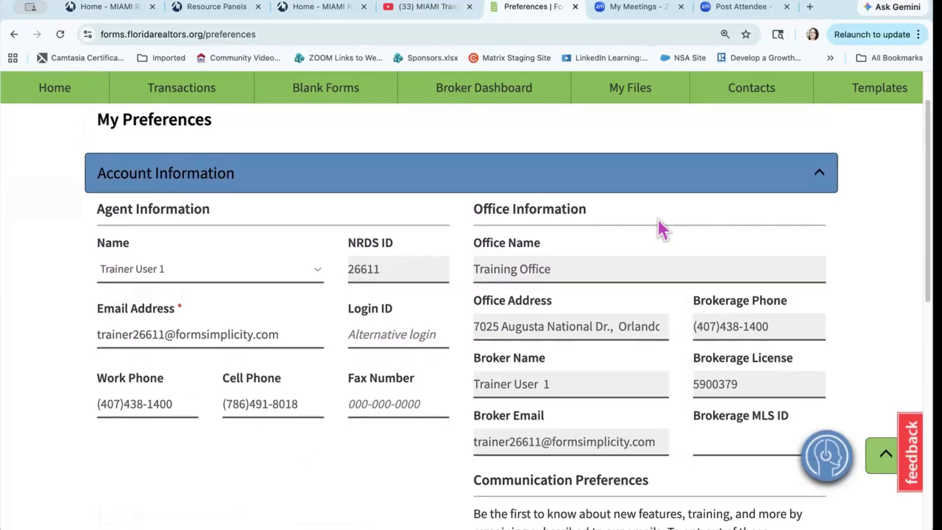
left_click(819, 172)
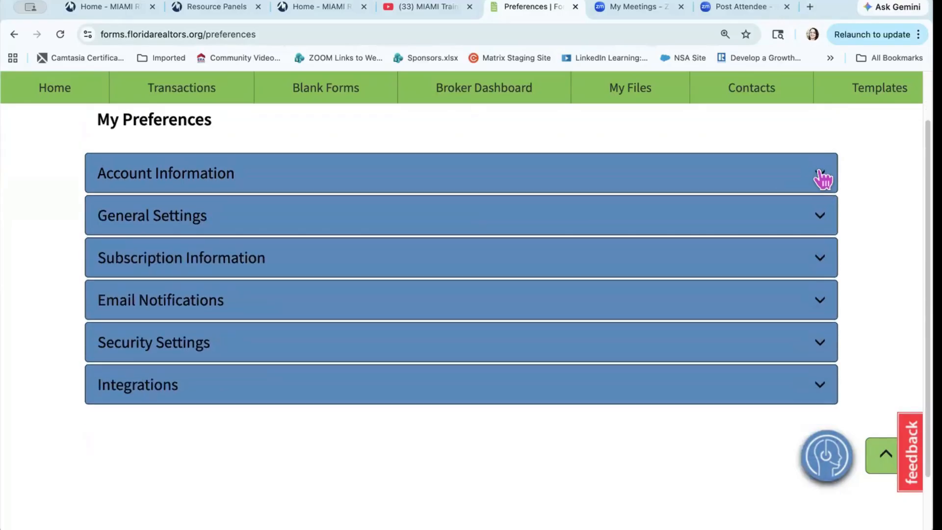
Step: Expand General Settings and scroll to the email signature, time zone and Transaction Email Address options
left_click(821, 221)
scroll(633, 461, "down", 3)
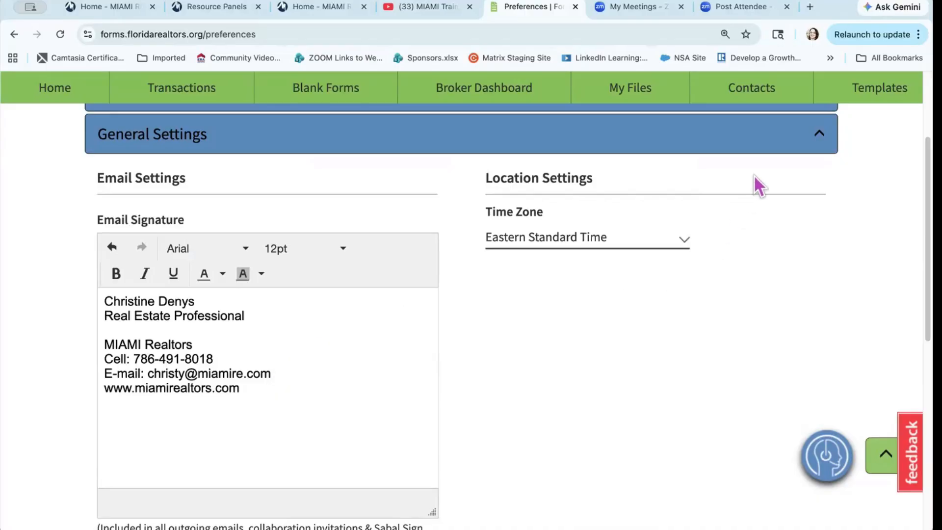
scroll(631, 383, "down", 3)
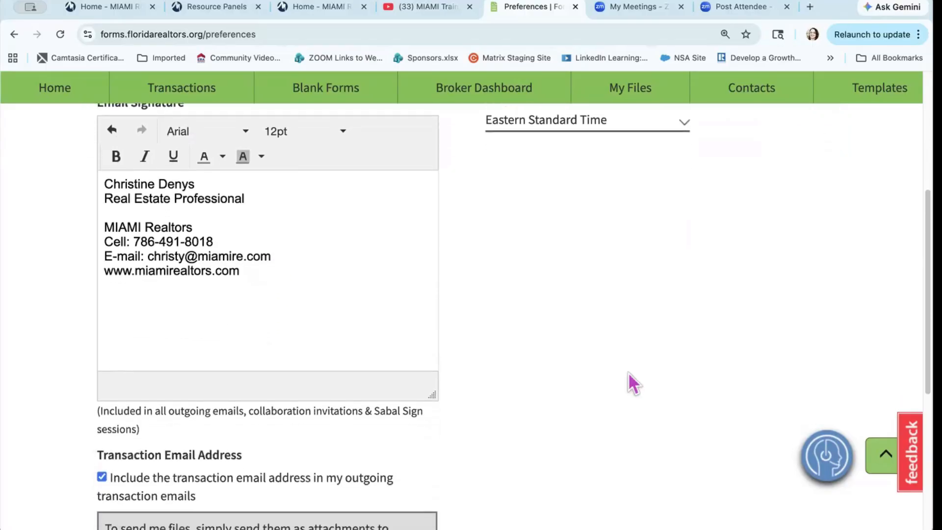
scroll(628, 372, "down", 3)
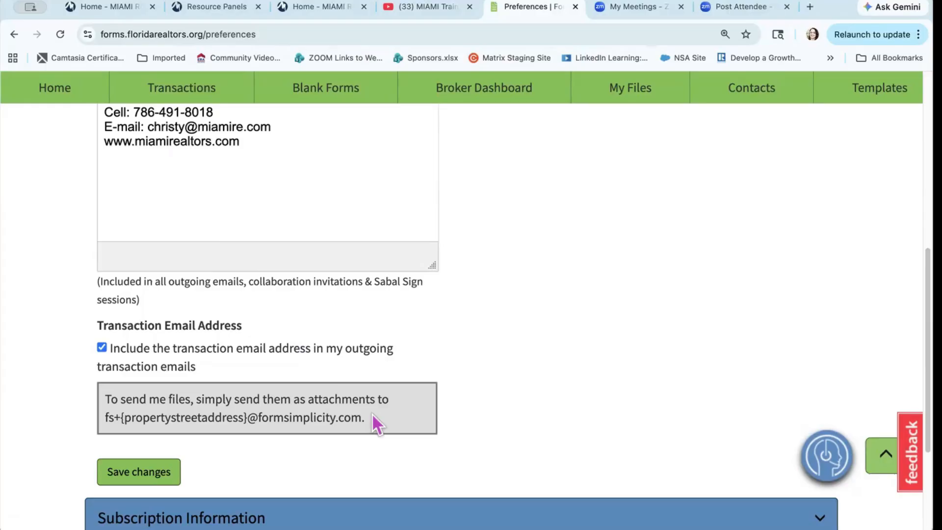
Step: Save the general settings, collapse them, and expand Subscription Information to show the Professional Edition details
left_click(169, 473)
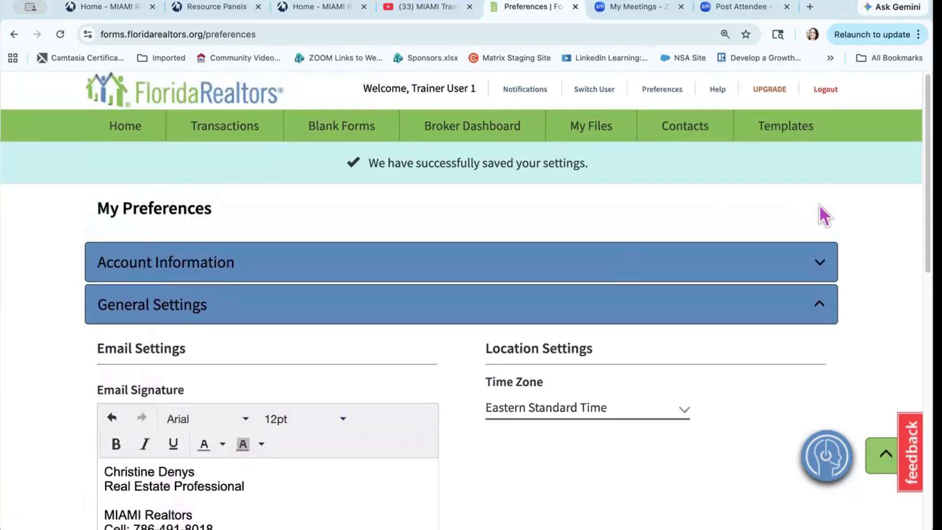
left_click(819, 309)
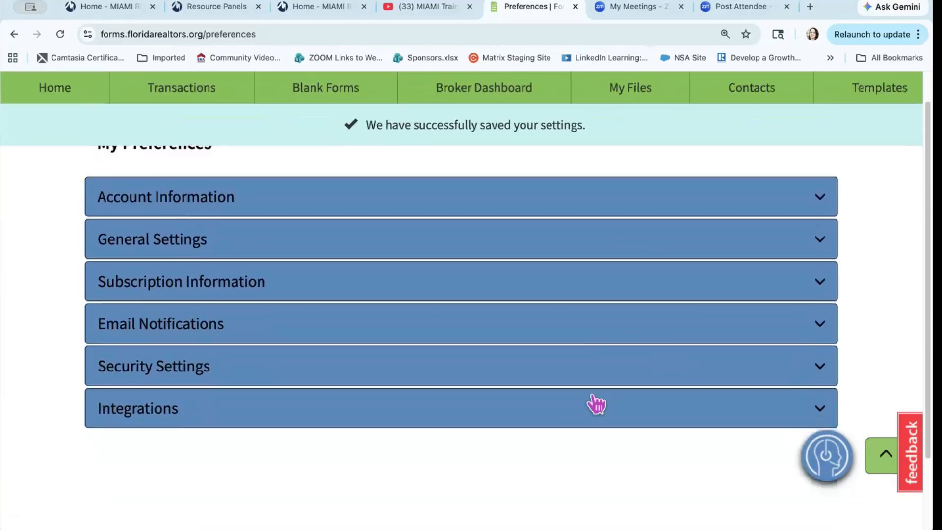
scroll(595, 403, "down", 2)
left_click(369, 293)
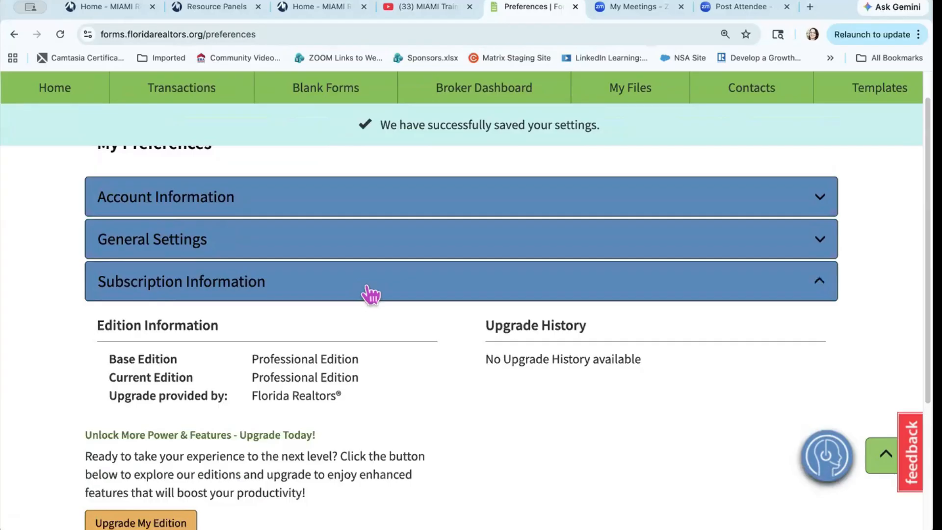
scroll(428, 371, "down", 2)
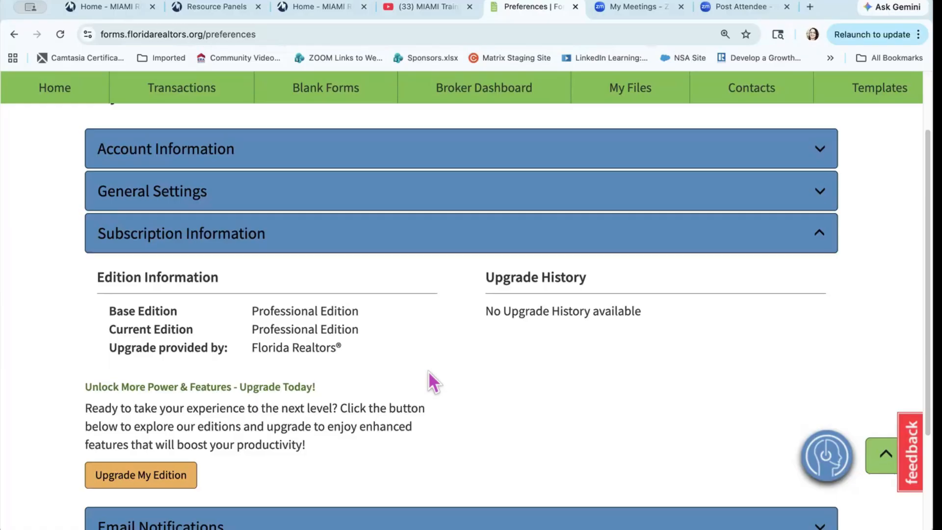
Step: Review the edition comparison: Professional ($4, current), Ultimate ($7) and Ultimate for Brokerages
left_click(166, 475)
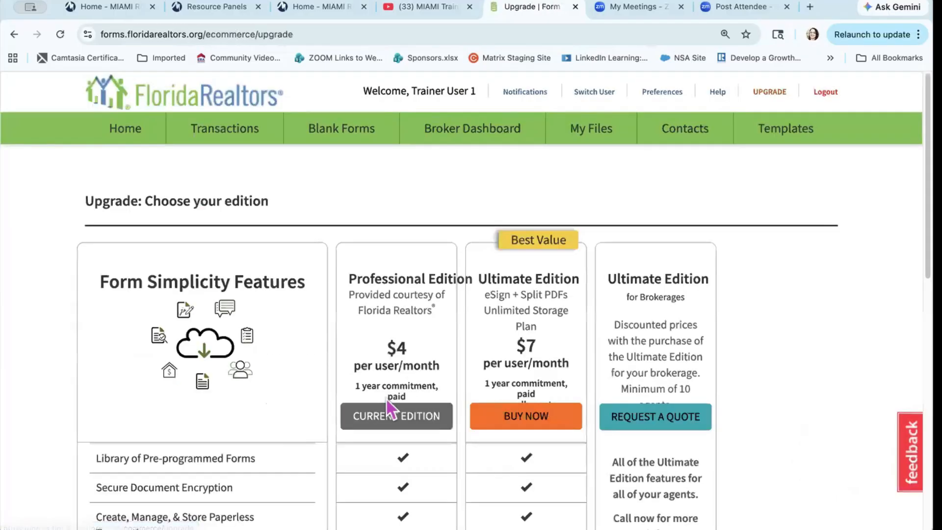
scroll(395, 428, "down", 3)
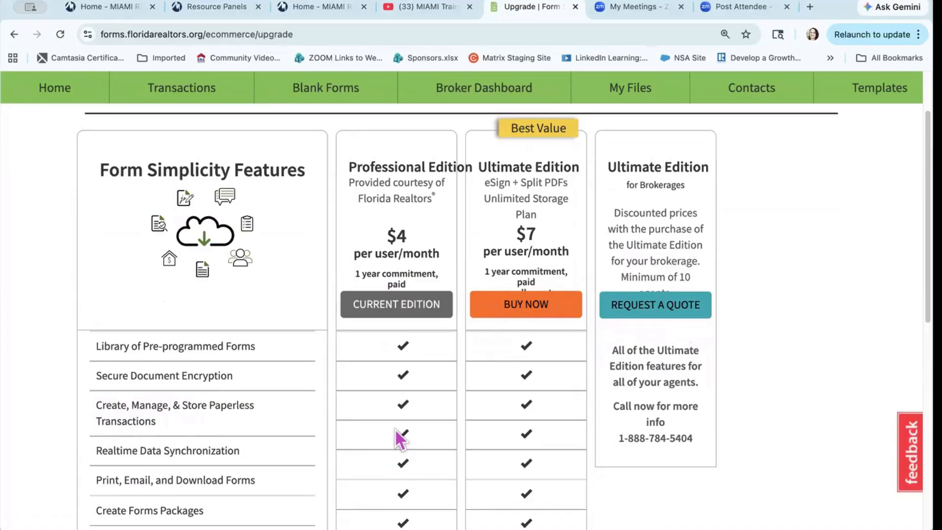
scroll(396, 430, "down", 5)
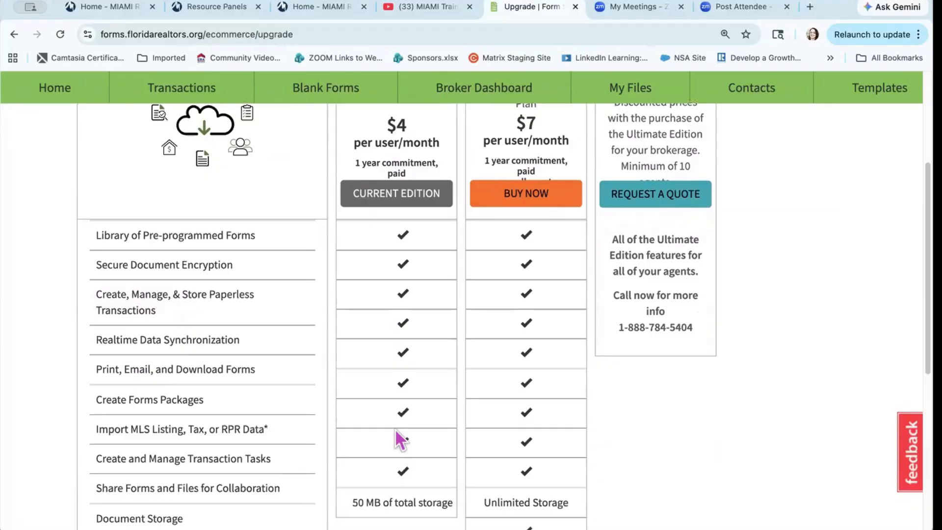
scroll(395, 430, "down", 7)
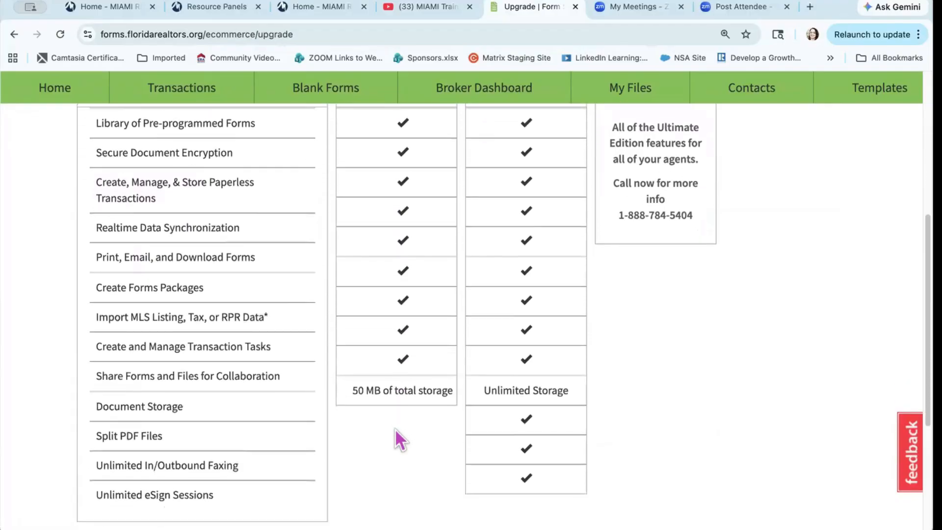
scroll(395, 437, "down", 8)
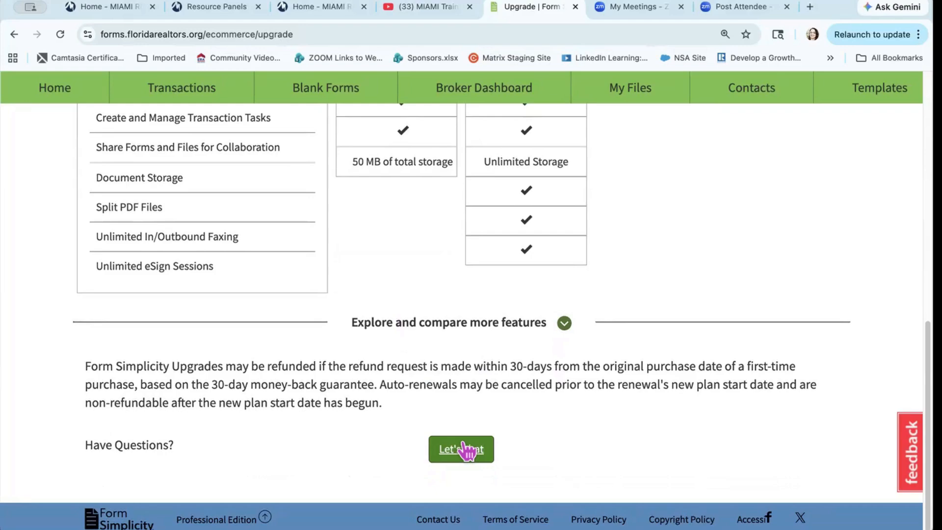
left_click(465, 449)
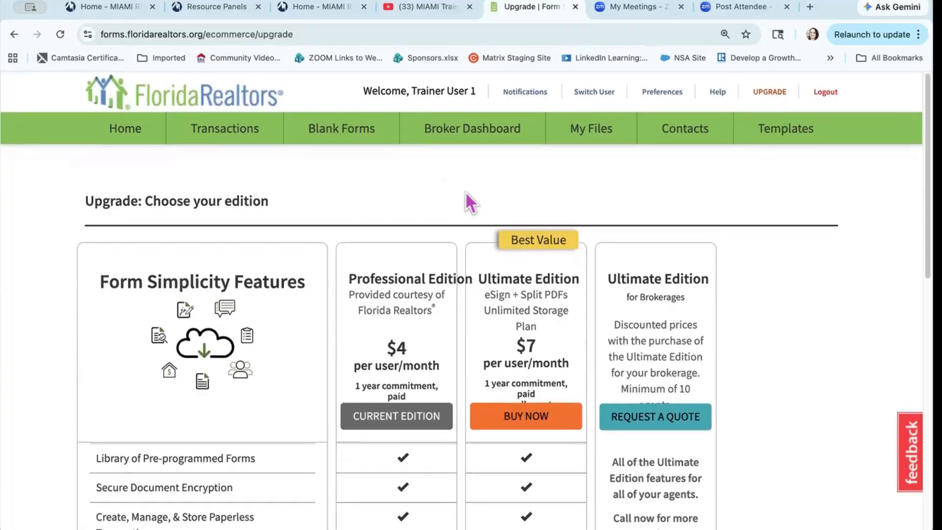
Step: In My Preferences, expand Email Notifications down to the Alternative and CC notification email fields
left_click(659, 96)
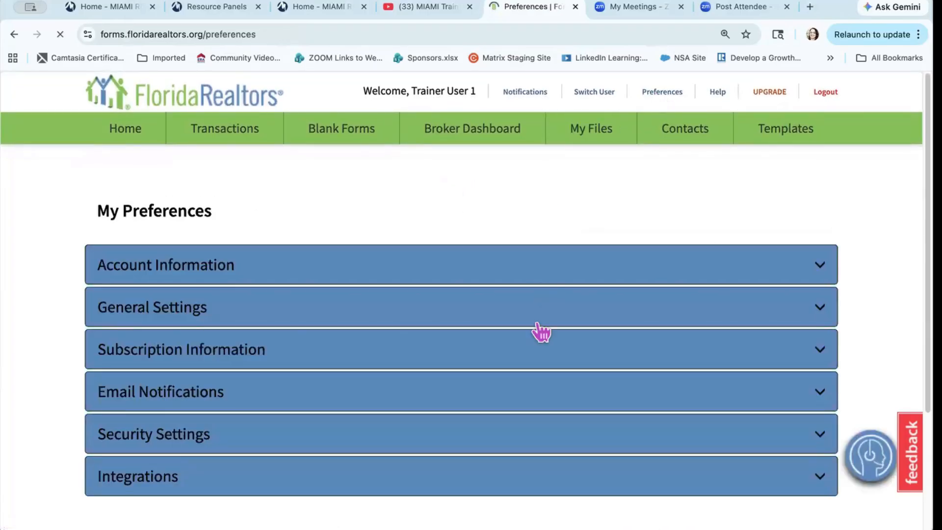
left_click(646, 397)
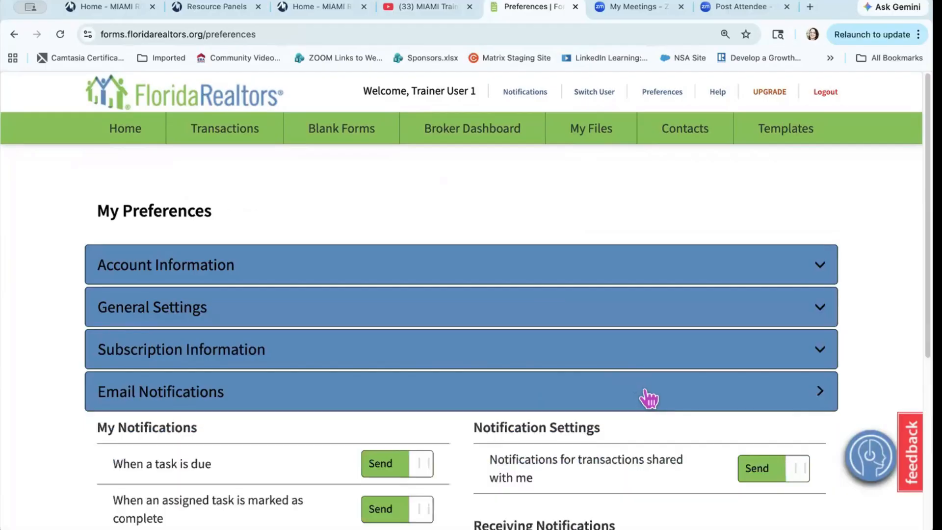
scroll(649, 398, "down", 1)
scroll(647, 397, "down", 5)
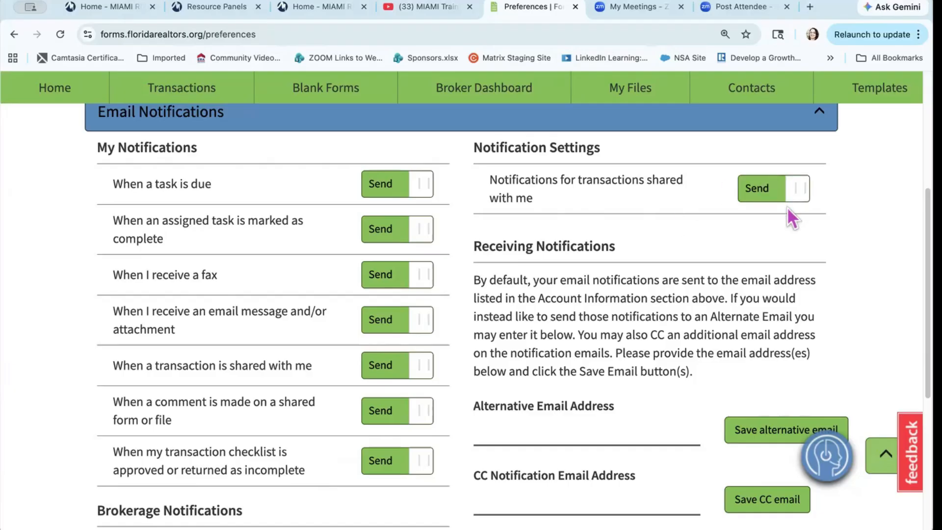
scroll(753, 283, "down", 3)
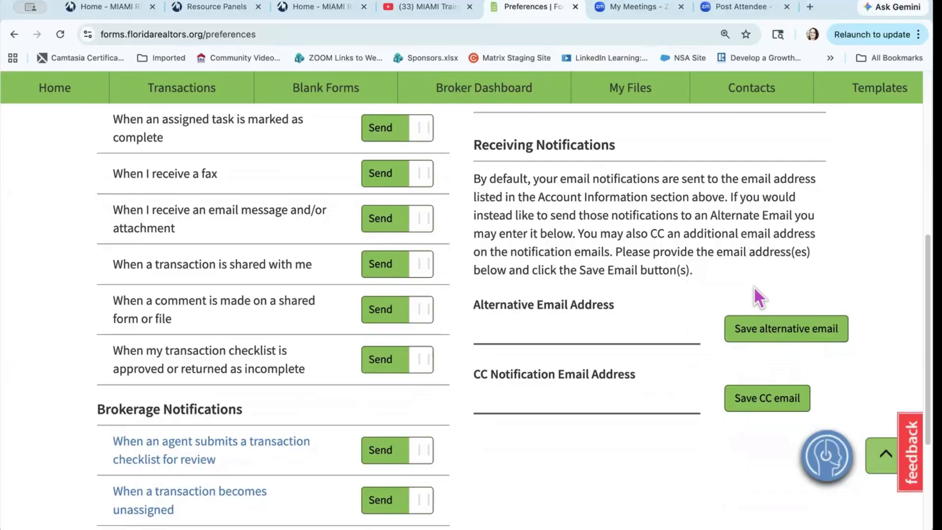
left_click(617, 333)
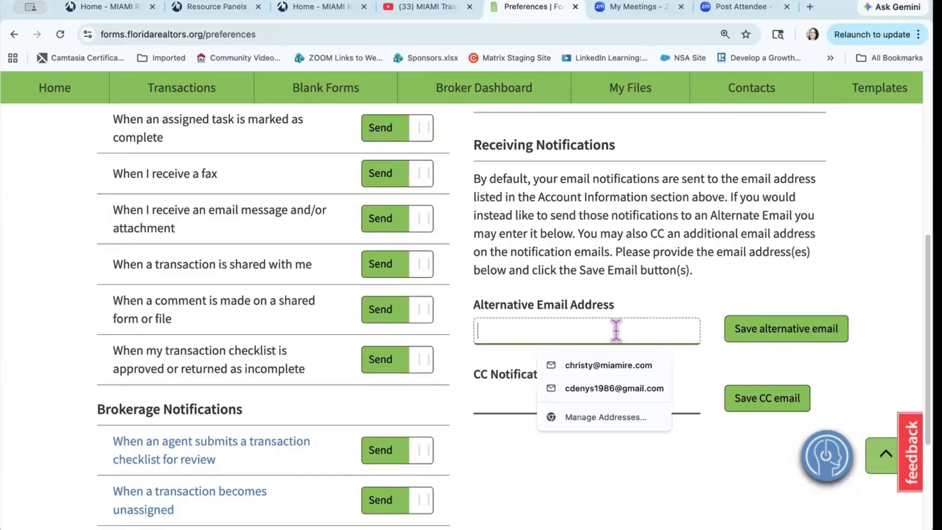
left_click(670, 285)
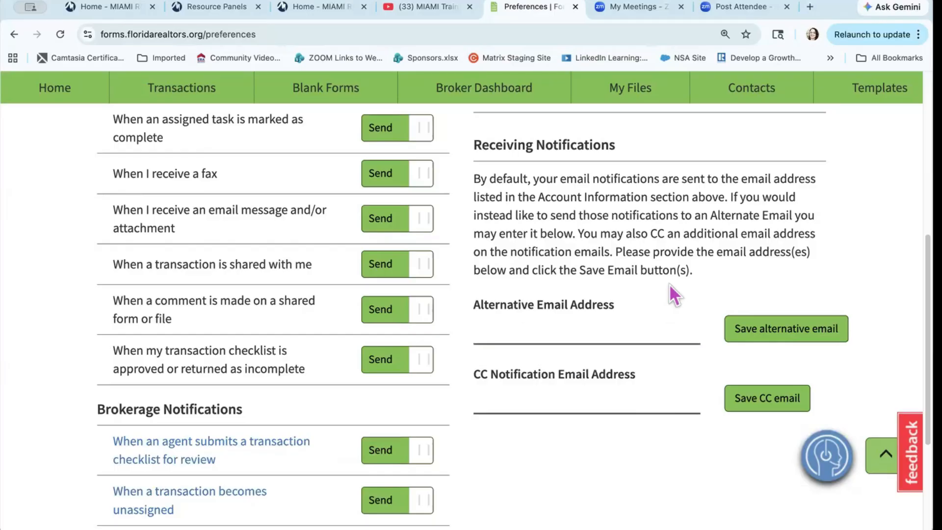
left_click(518, 402)
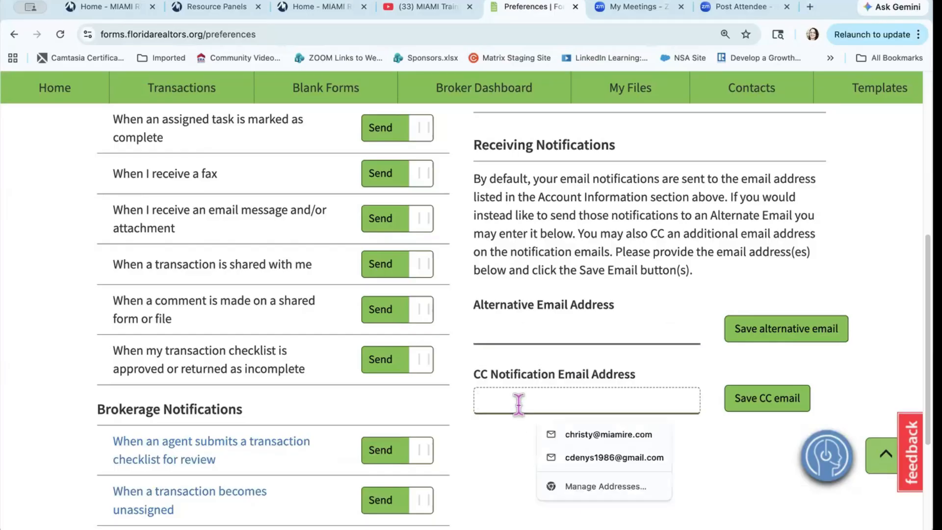
left_click(504, 454)
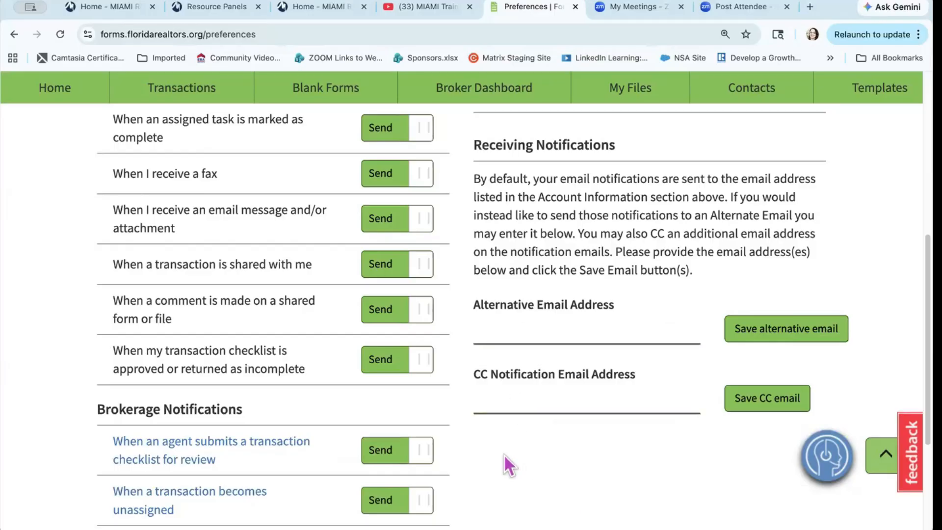
scroll(504, 454, "down", 4)
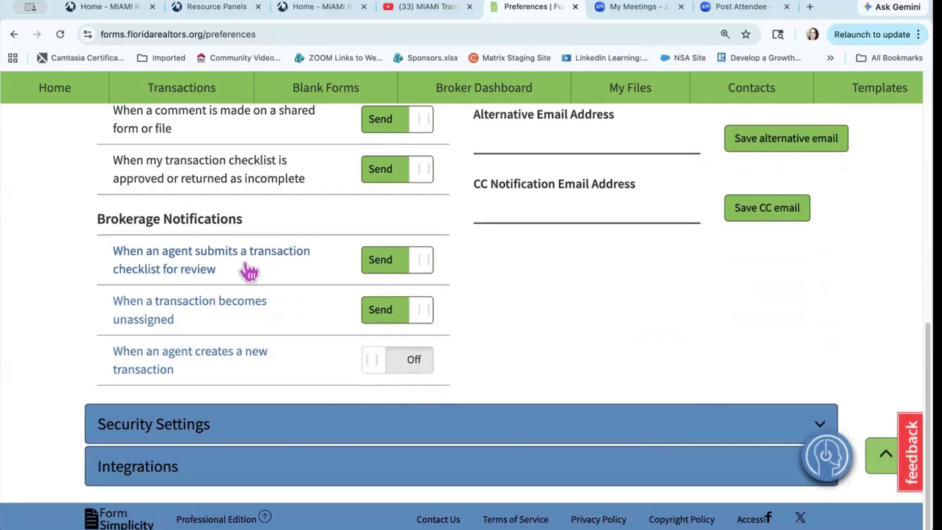
scroll(250, 271, "up", 6)
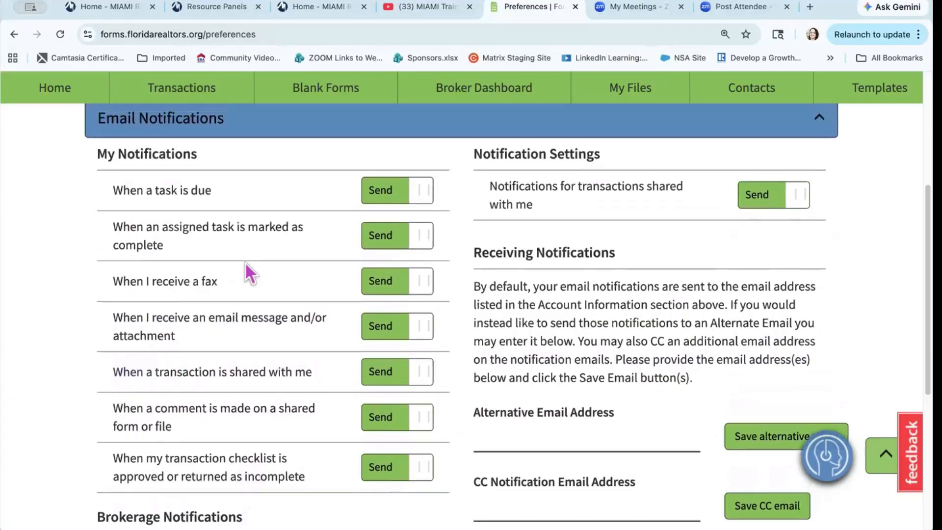
scroll(245, 264, "down", 6)
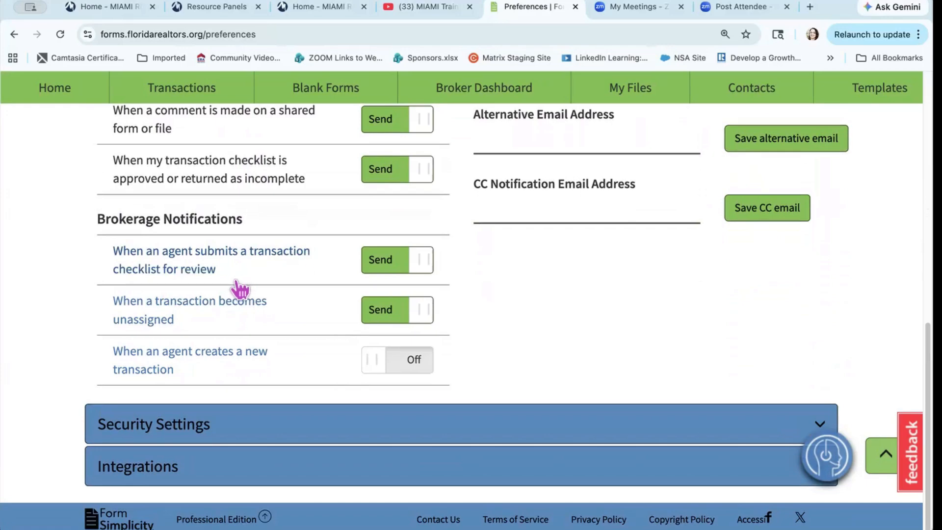
Step: Turn checklist-review alerts off and back to Send, set new-transaction alerts to Send, and expand Security Settings
left_click(363, 267)
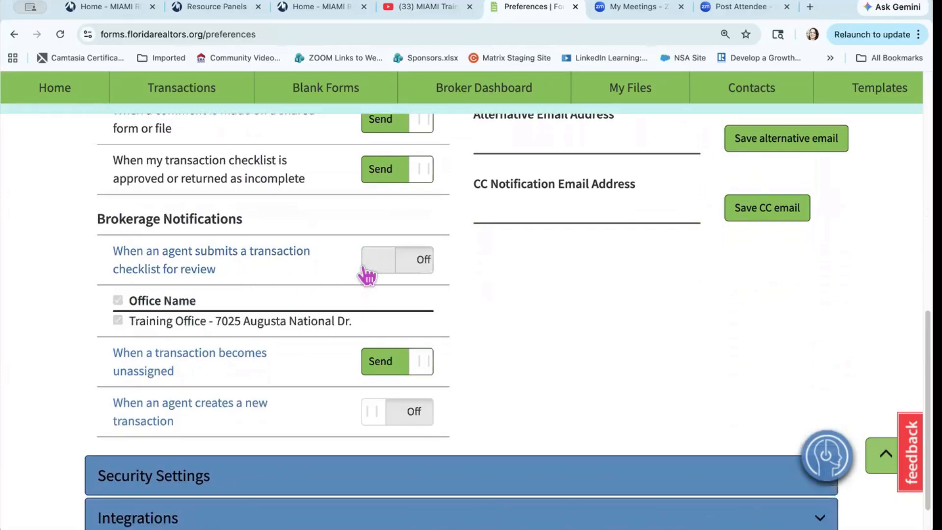
left_click(375, 267)
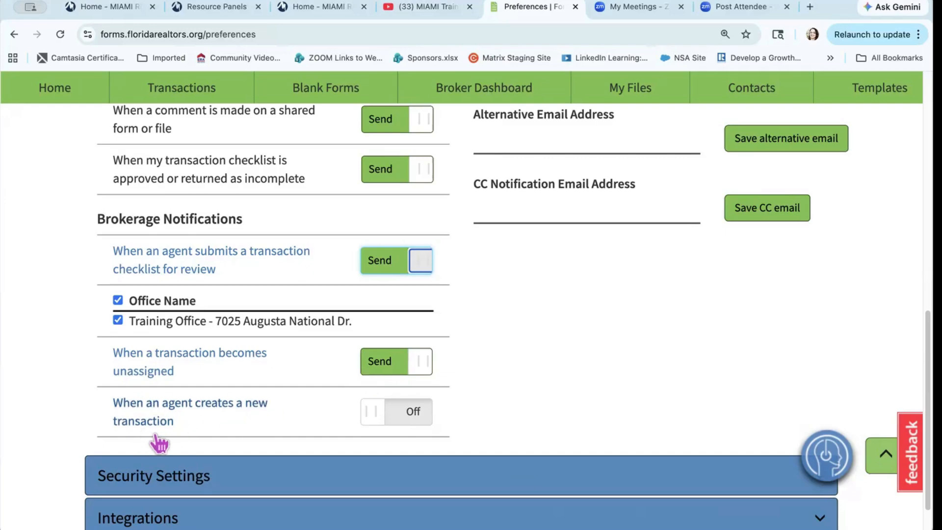
left_click(376, 421)
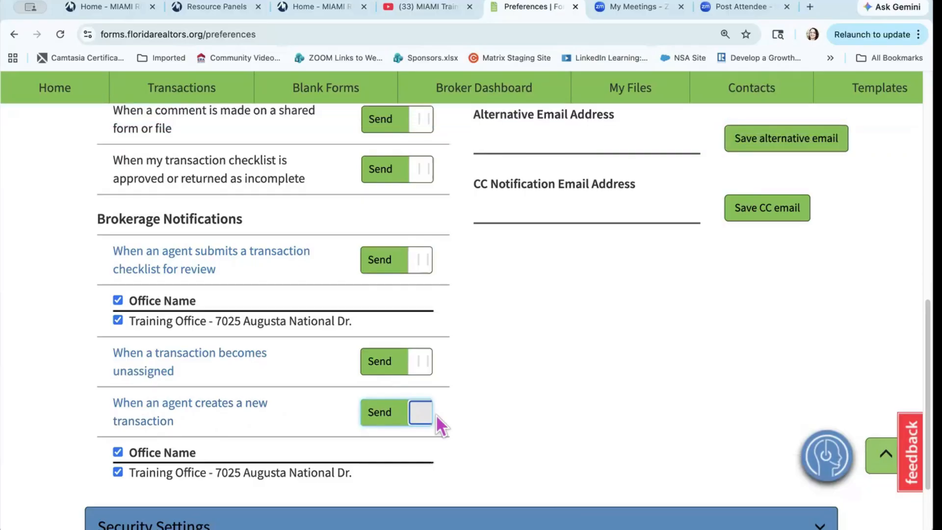
scroll(435, 414, "down", 3)
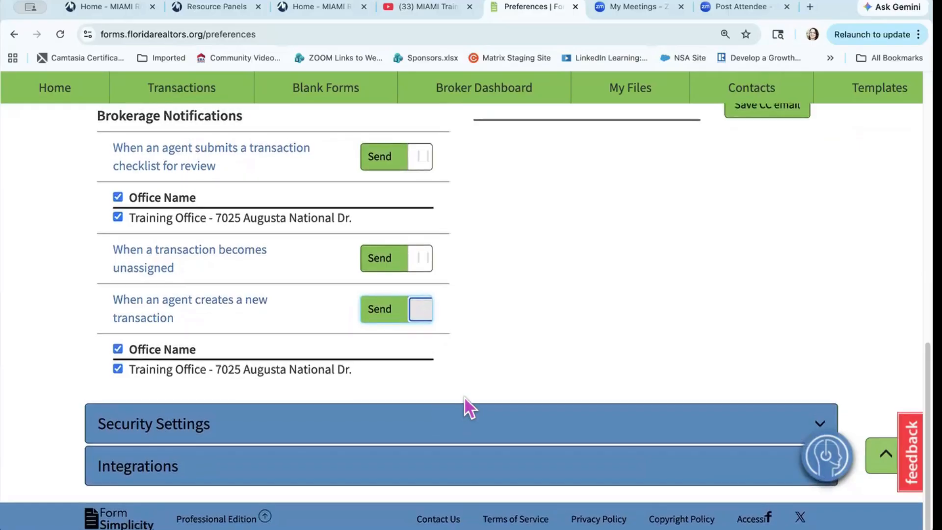
left_click(783, 425)
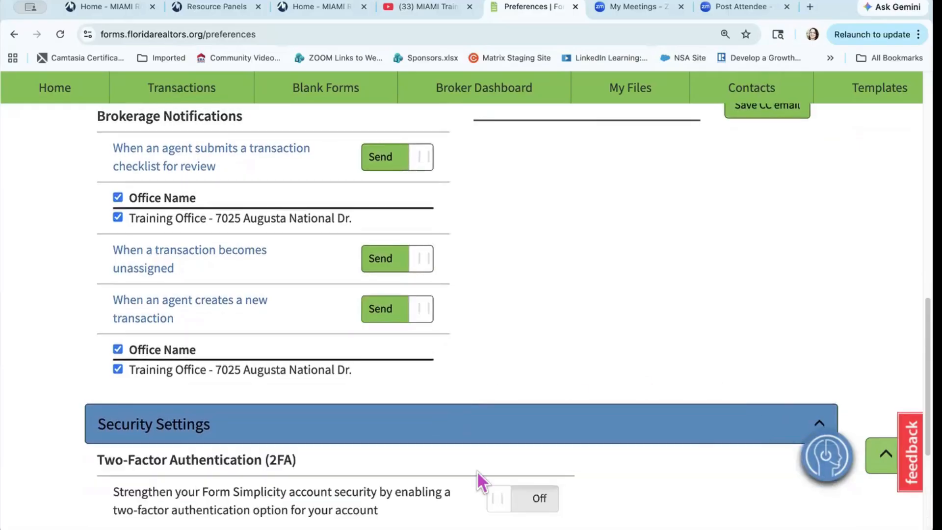
scroll(477, 470, "down", 5)
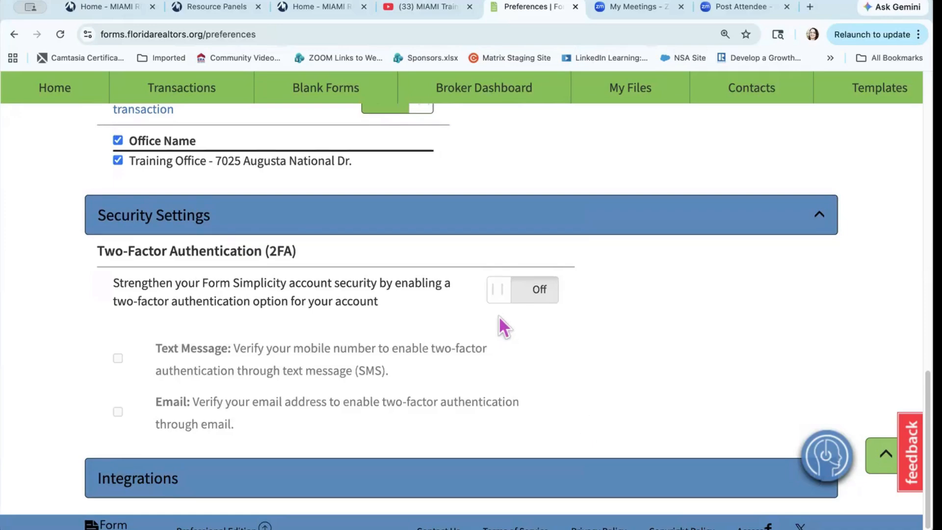
left_click(500, 292)
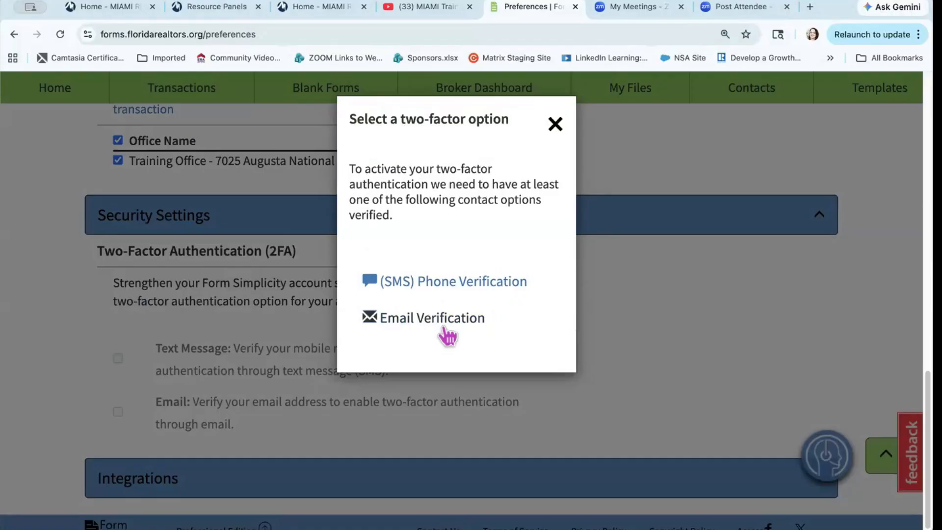
left_click(557, 125)
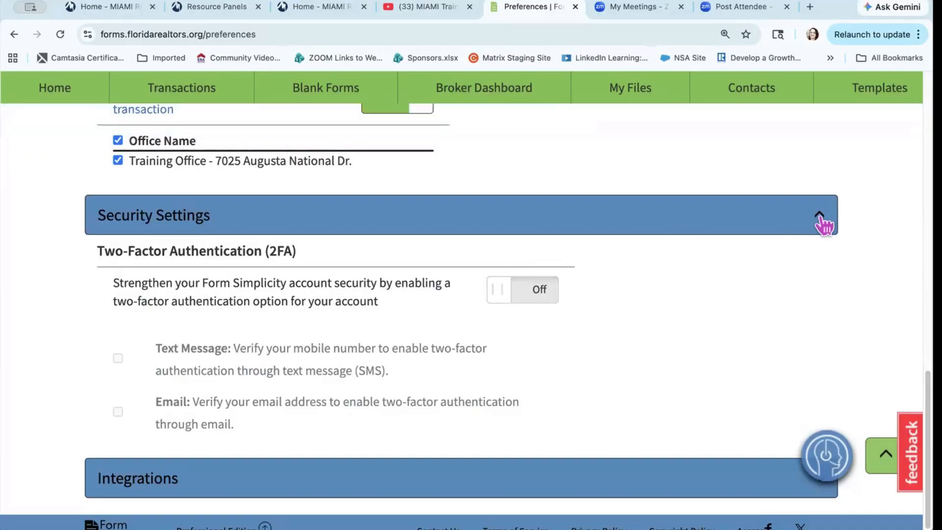
Step: Collapse Security Settings and Email Notifications, then expand Integrations to reveal BoldTrail, Google Drive, Dropbox and RateMyAgent
left_click(819, 216)
scroll(819, 199, "up", 5)
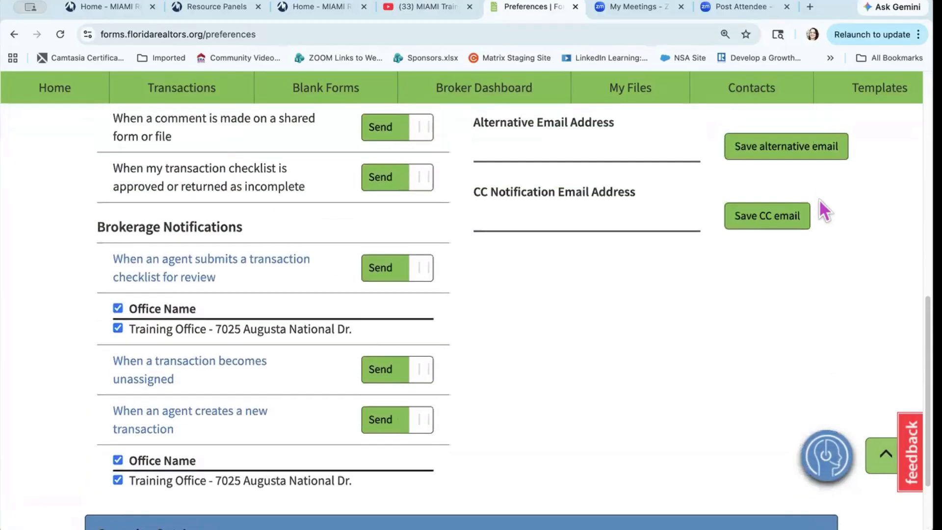
scroll(819, 199, "up", 5)
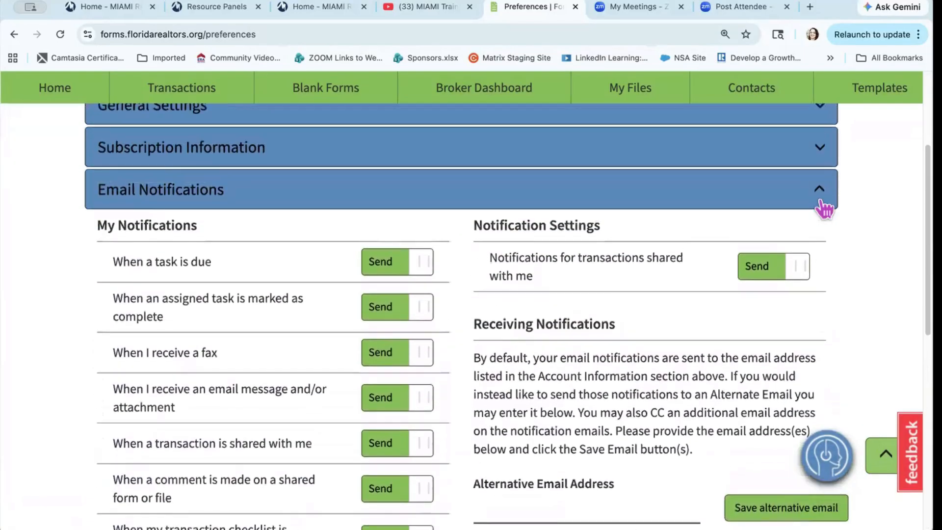
left_click(820, 201)
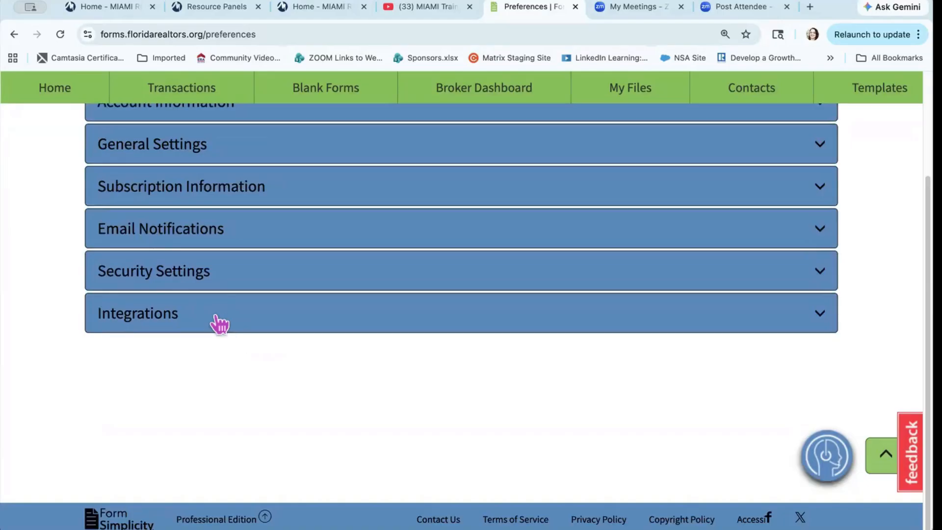
left_click(154, 325)
scroll(156, 330, "down", 5)
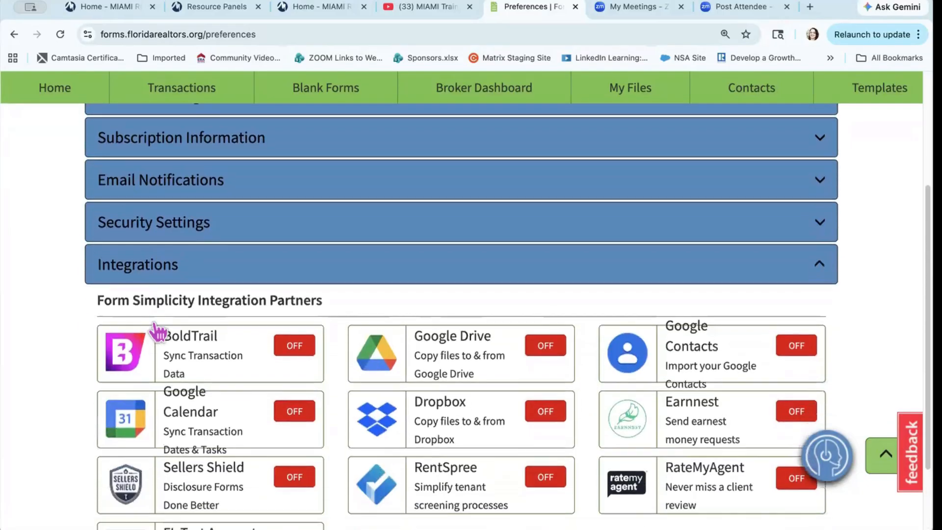
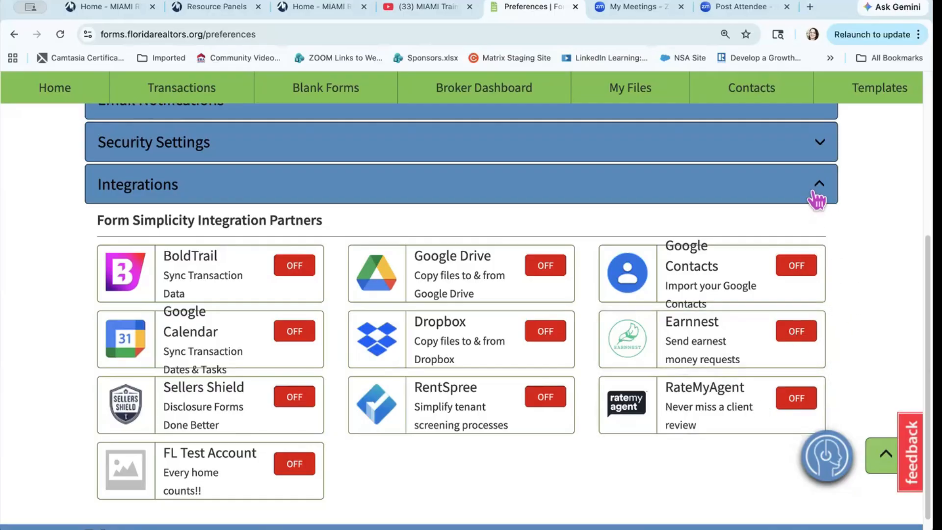
Step: Collapse the Integrations panel listing BoldTrail, Google Drive, Dropbox and RateMyAgent
left_click(813, 194)
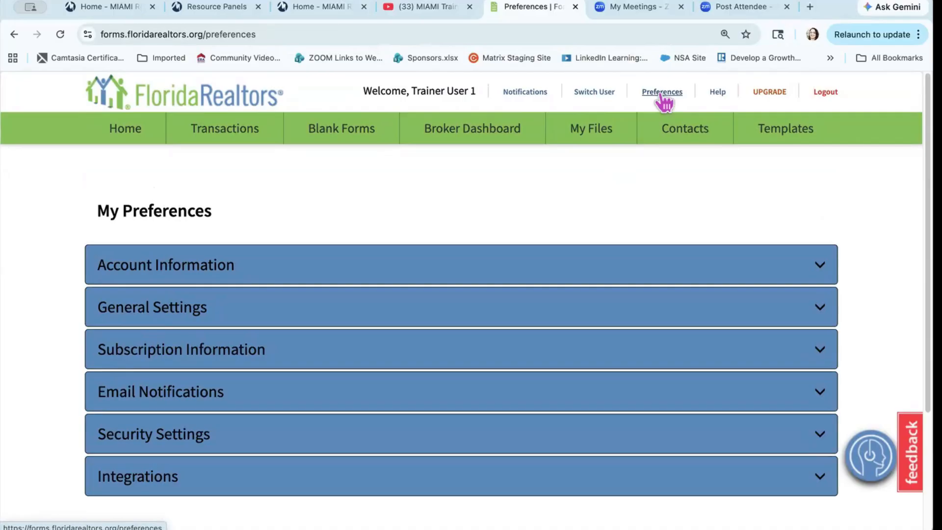
Step: Search the Form Simplicity Help Center for 'Broker'
left_click(717, 93)
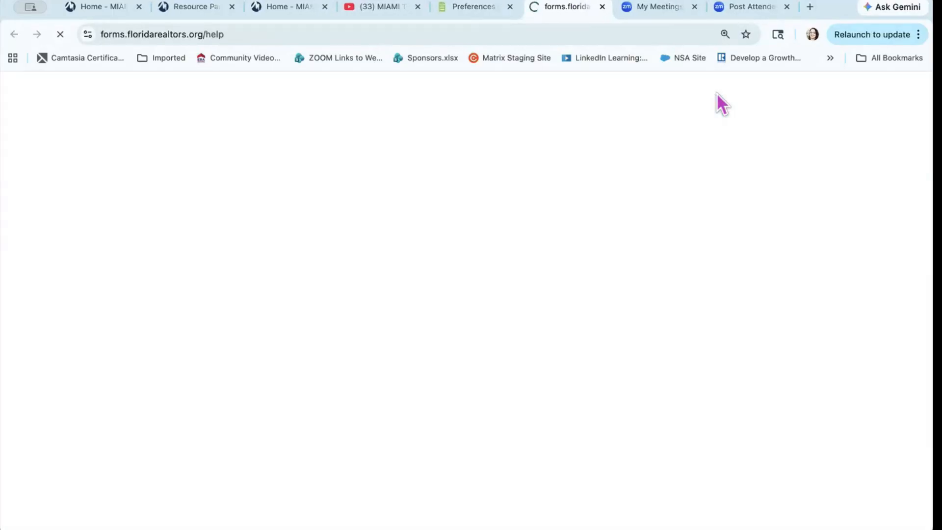
scroll(248, 447, "down", 3)
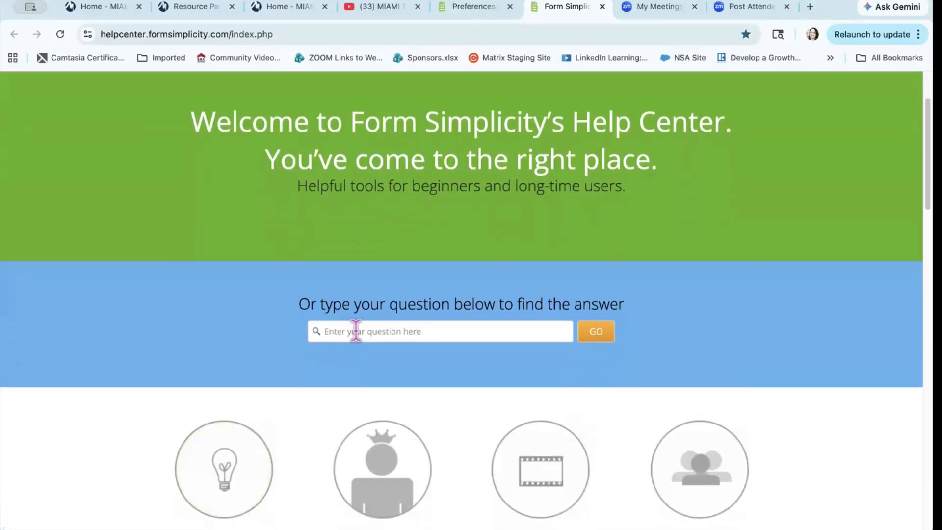
left_click(355, 330)
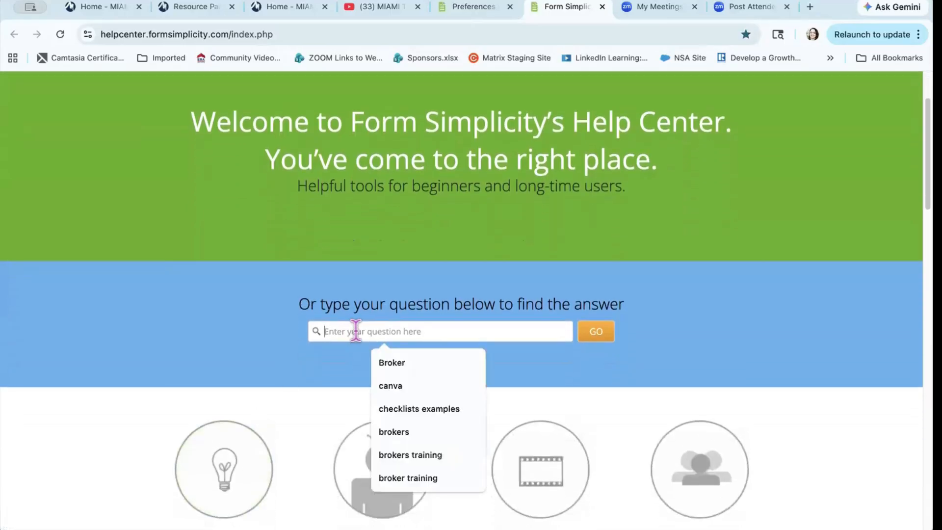
type("Broker")
left_click(252, 319)
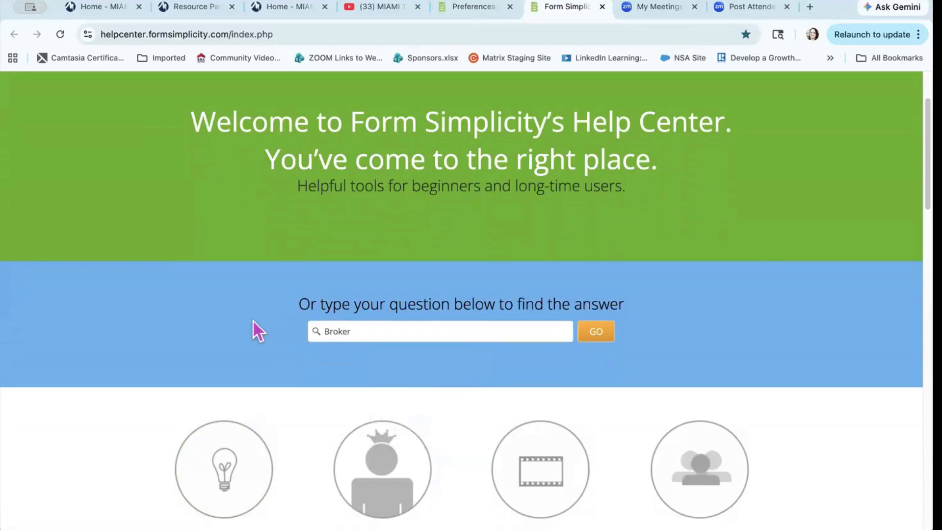
left_click(596, 334)
Step: Browse the Broker results on brokerage transactions, Broker Authority and release notes
scroll(595, 336, "down", 5)
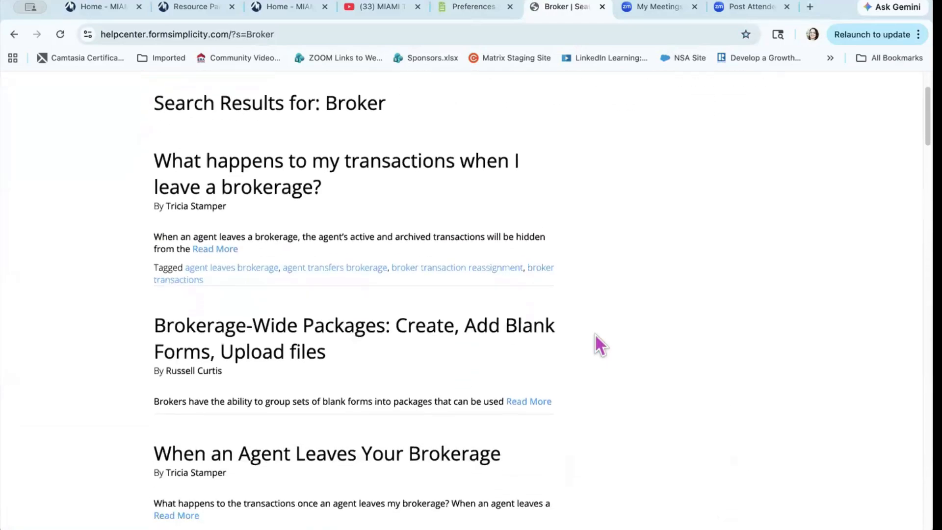
scroll(595, 334, "down", 1)
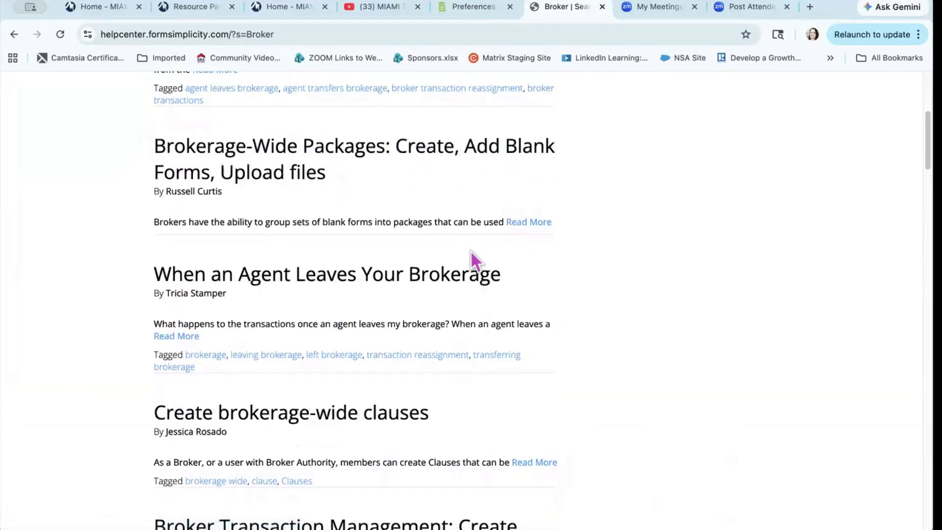
scroll(486, 277, "down", 4)
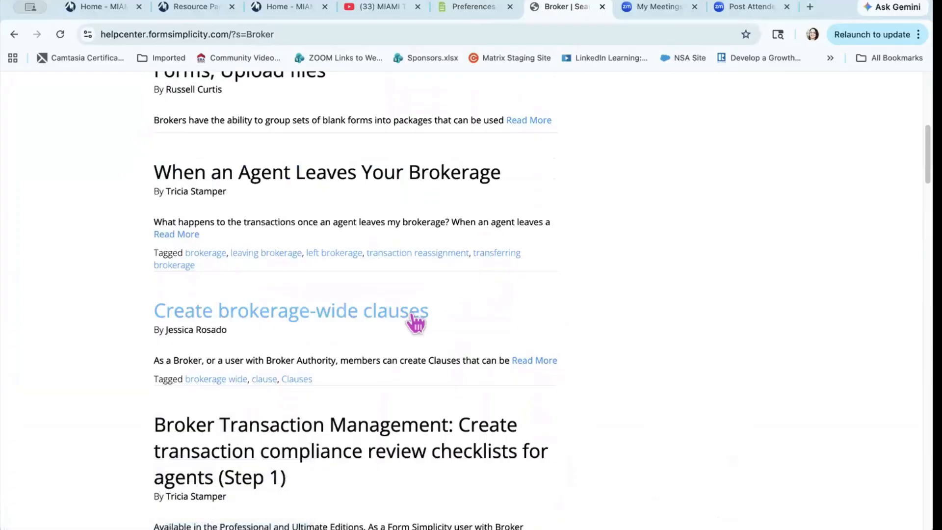
scroll(416, 322, "down", 5)
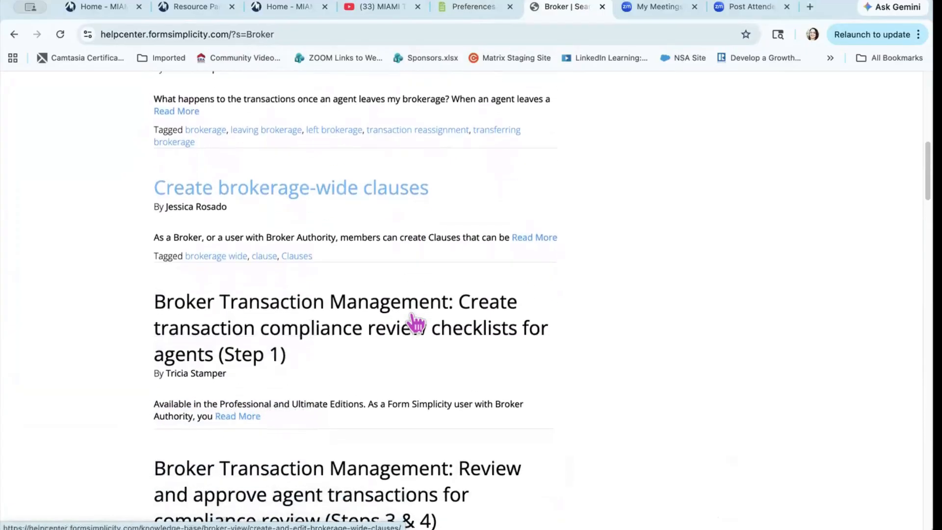
scroll(502, 335, "down", 4)
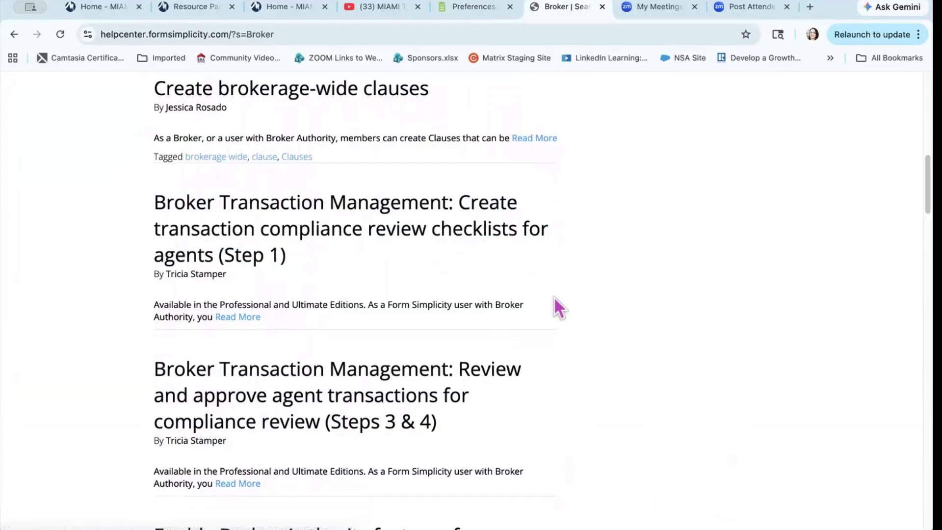
scroll(555, 296, "down", 14)
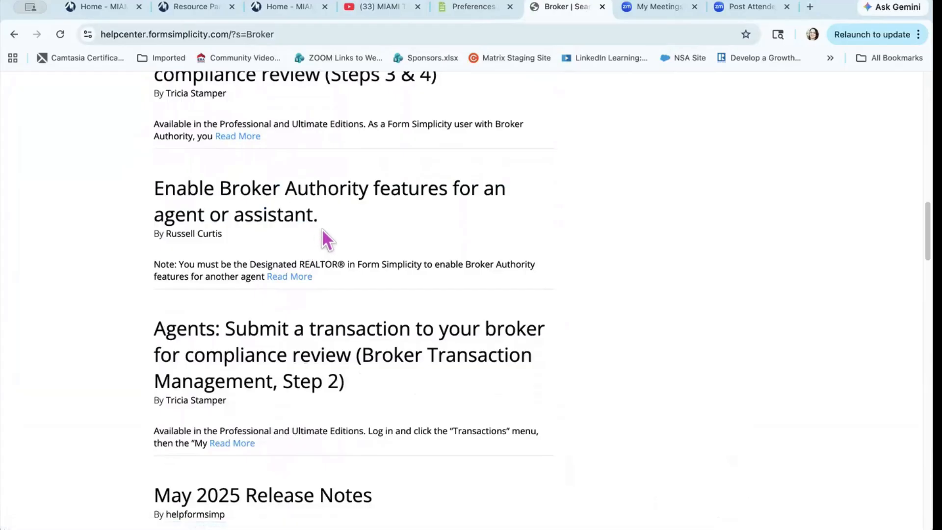
scroll(337, 222, "down", 7)
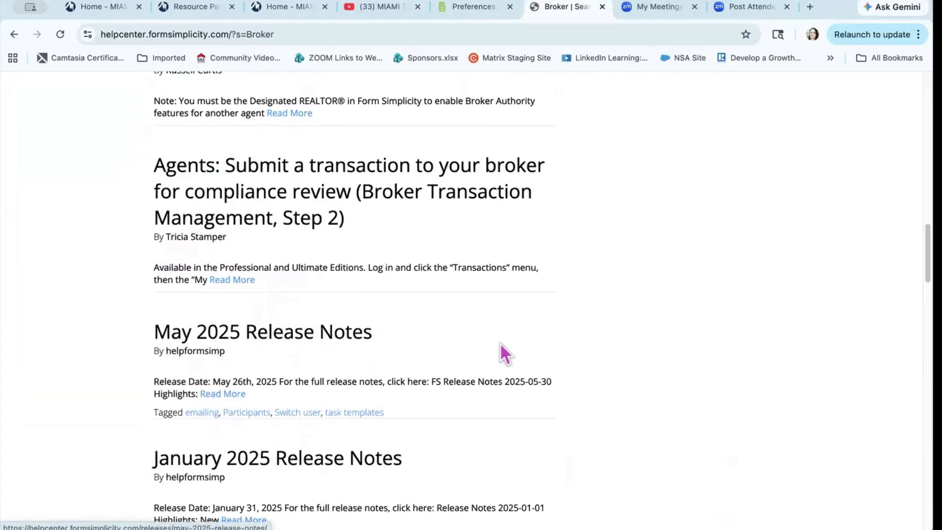
scroll(501, 352, "up", 10)
scroll(499, 343, "up", 5)
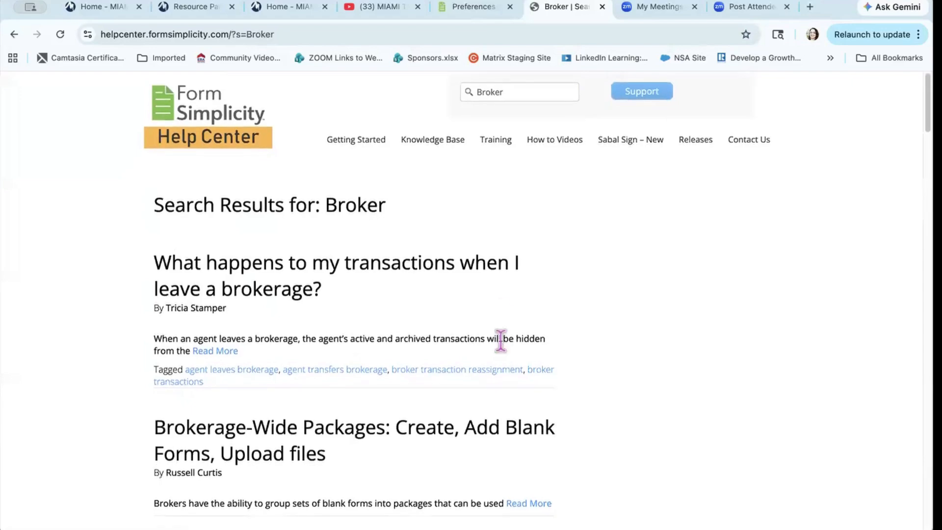
Step: Reopen a fresh Help Center with 'Broker' in the question box and scroll to Tech Helpline
left_click(602, 6)
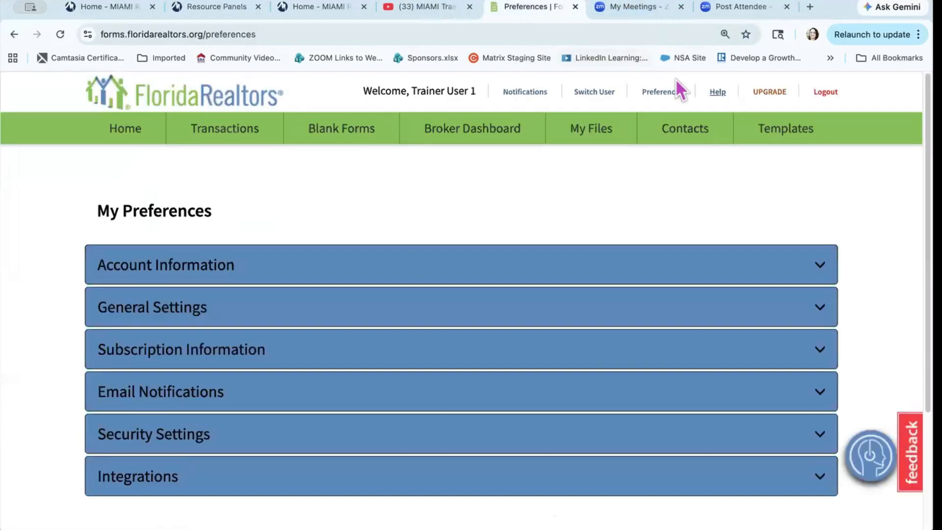
left_click(716, 92)
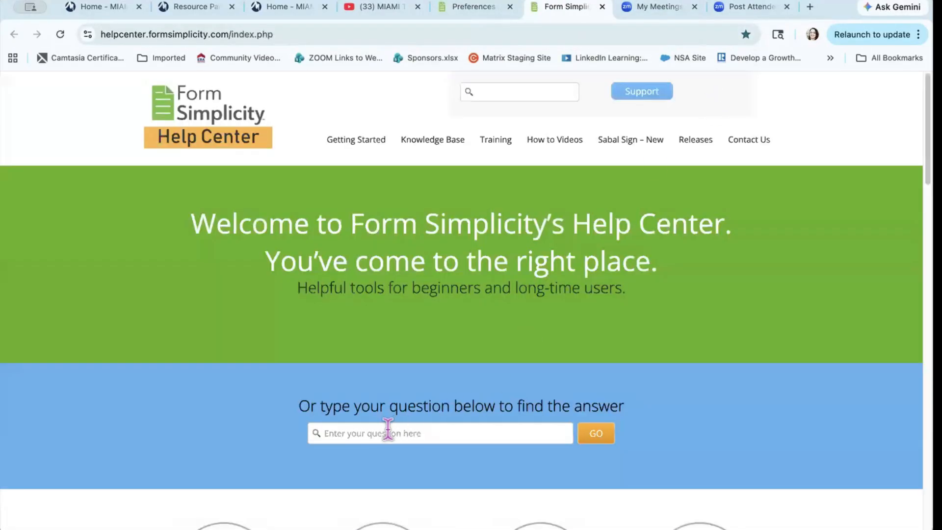
left_click(387, 431)
type("Broker")
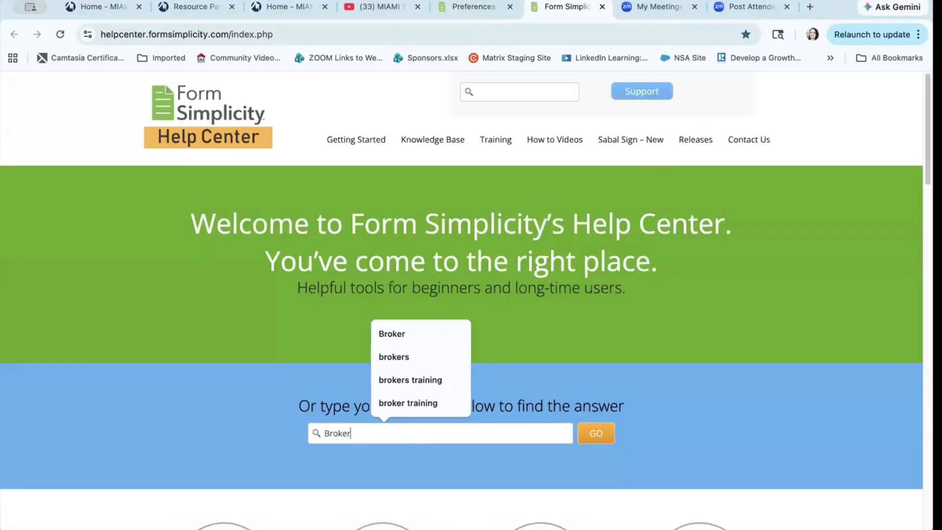
left_click(276, 430)
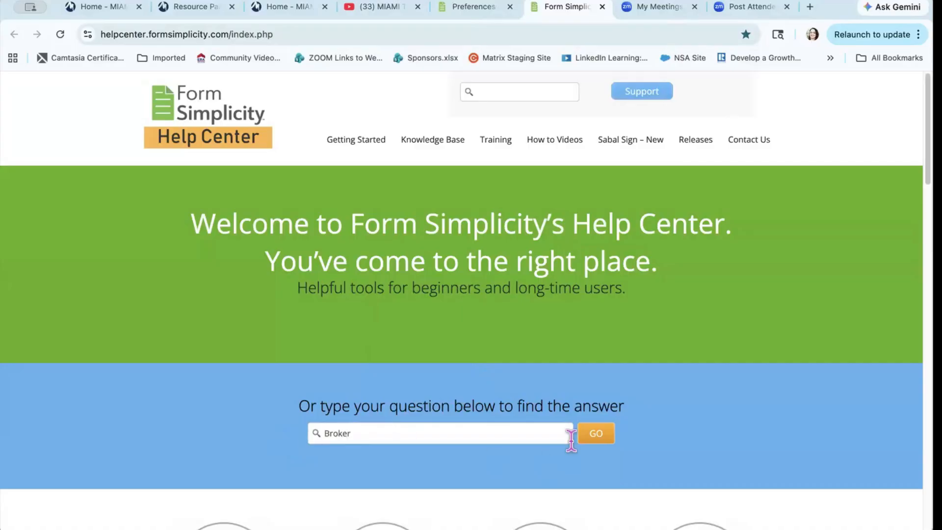
scroll(595, 437, "down", 5)
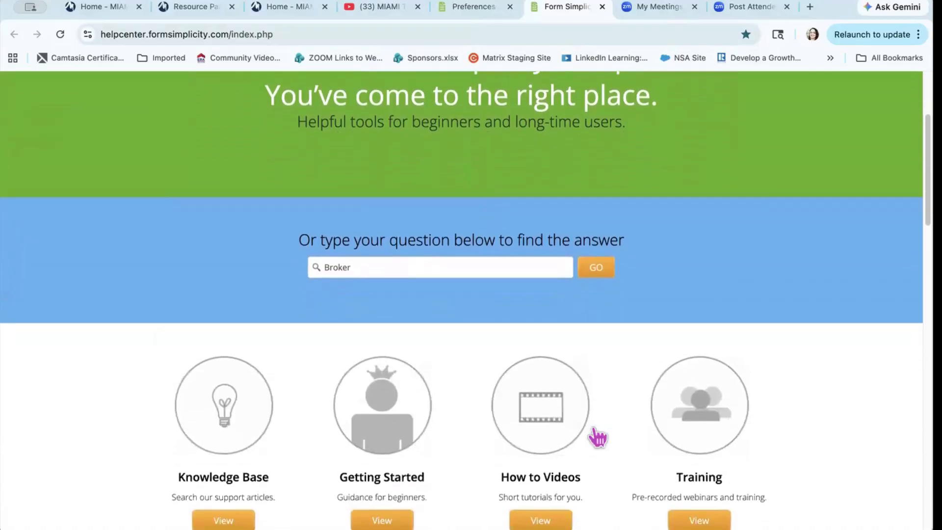
scroll(211, 436, "down", 2)
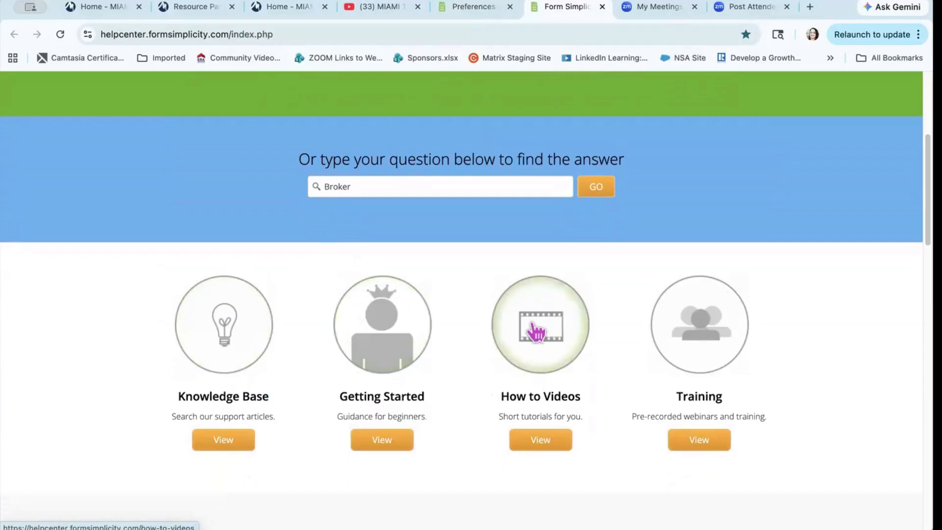
scroll(536, 331, "down", 5)
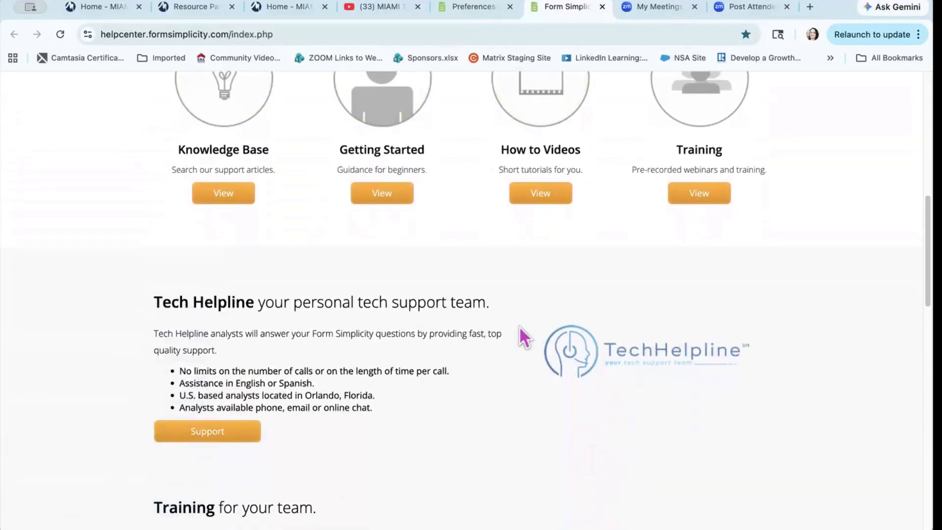
Step: View the Additional Support Options, then close the Help Center tab
left_click(204, 432)
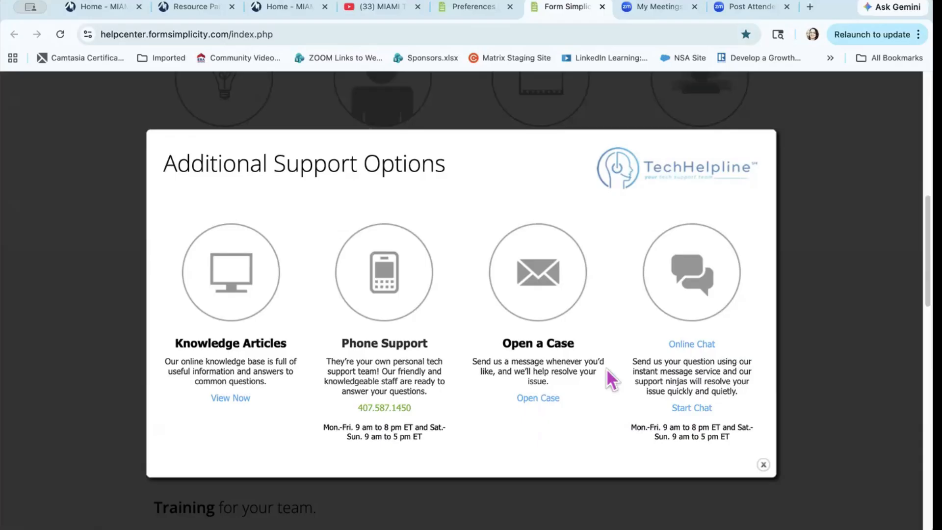
left_click(602, 6)
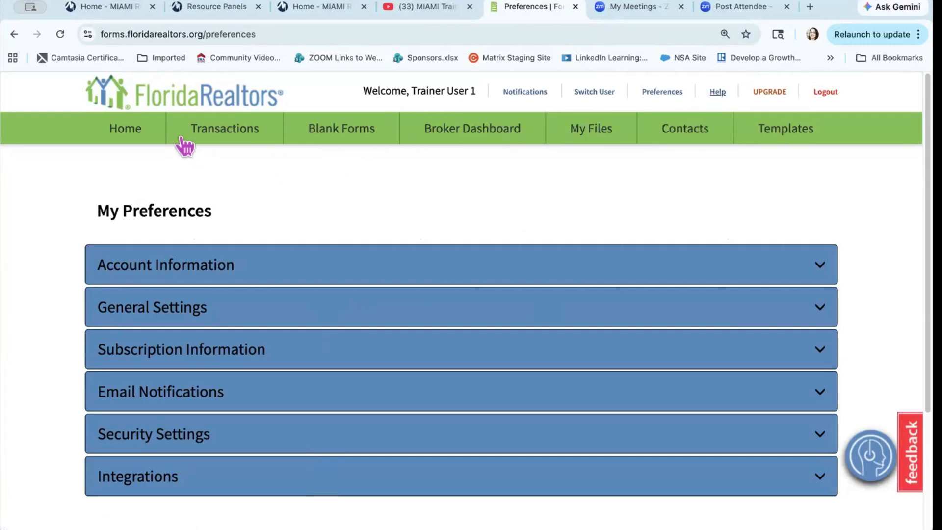
left_click(133, 136)
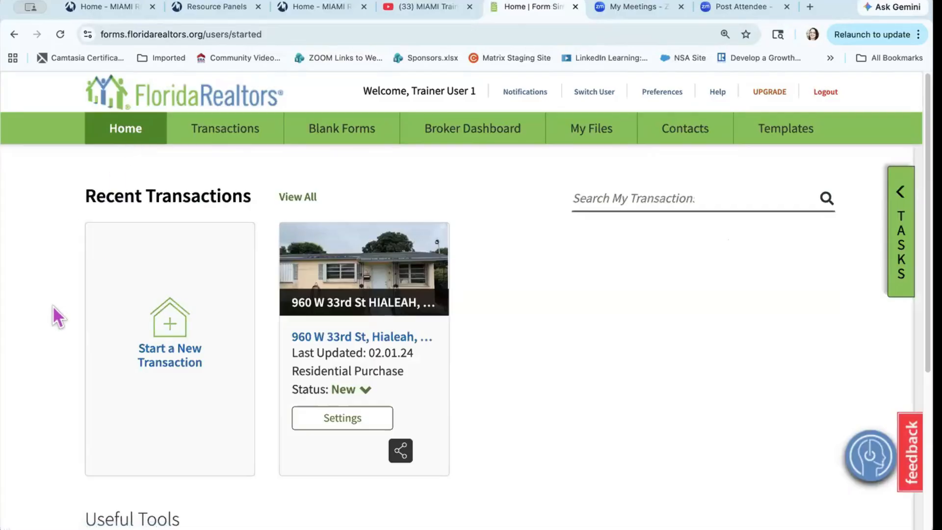
scroll(52, 314, "down", 1)
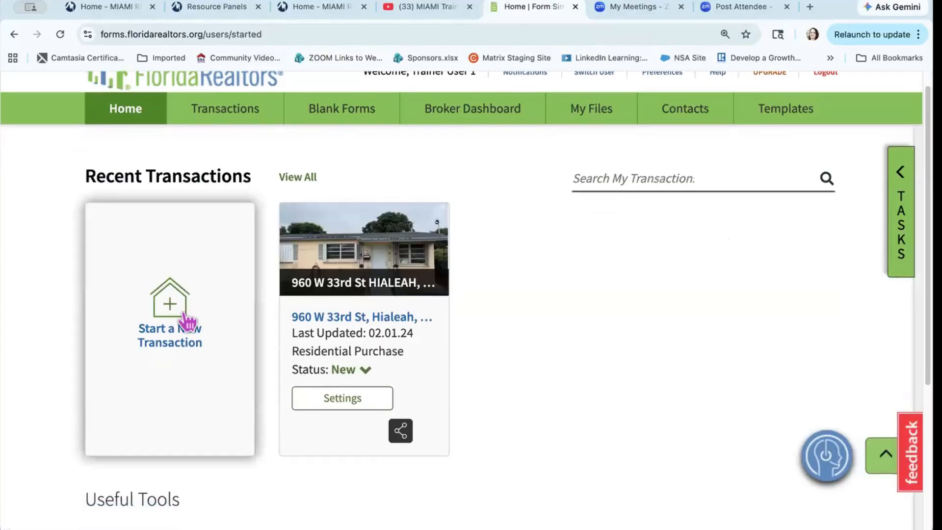
left_click(367, 371)
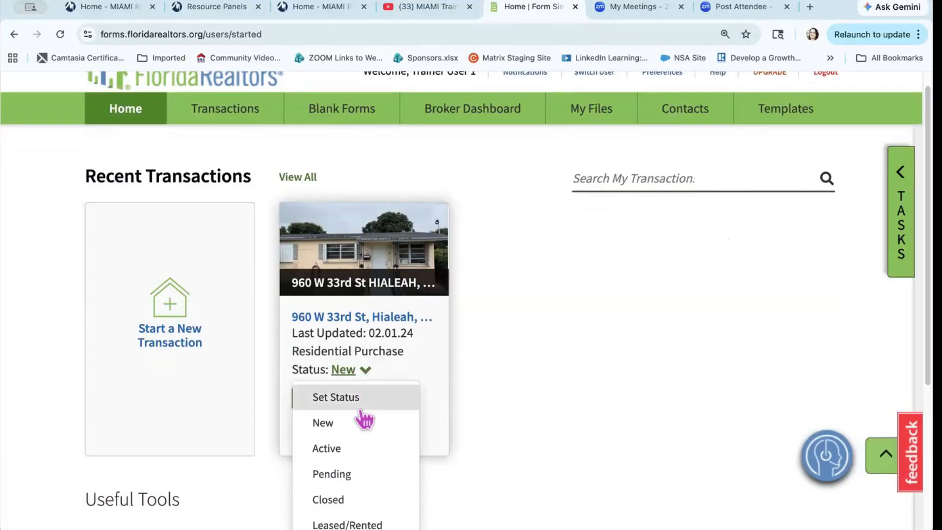
scroll(363, 417, "down", 3)
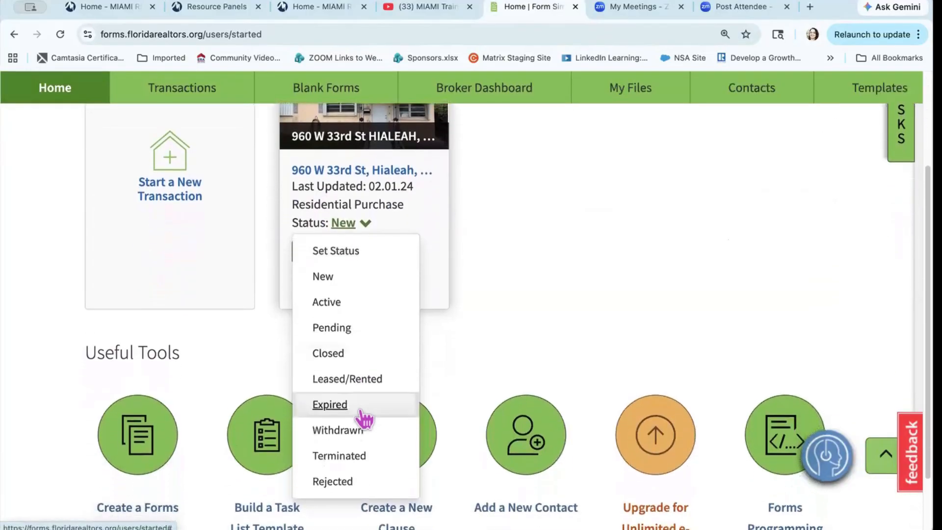
left_click(360, 384)
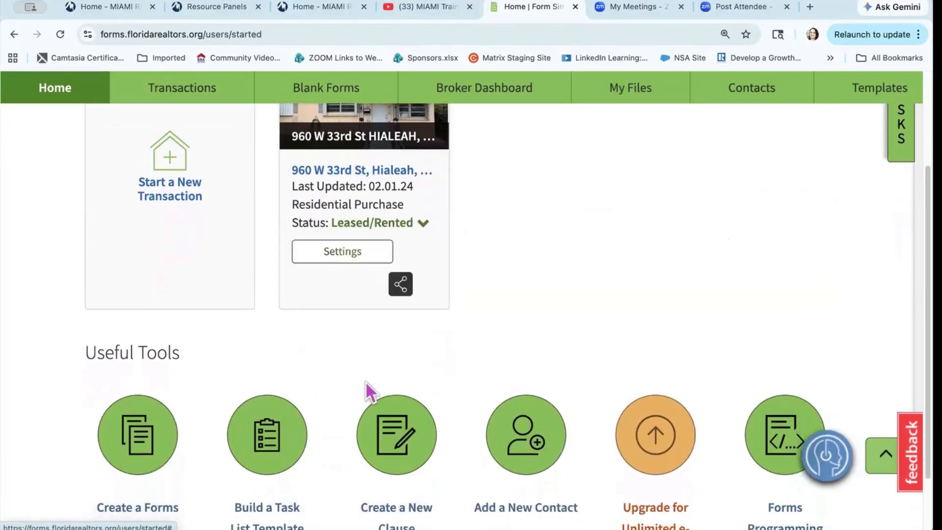
scroll(517, 297, "up", 3)
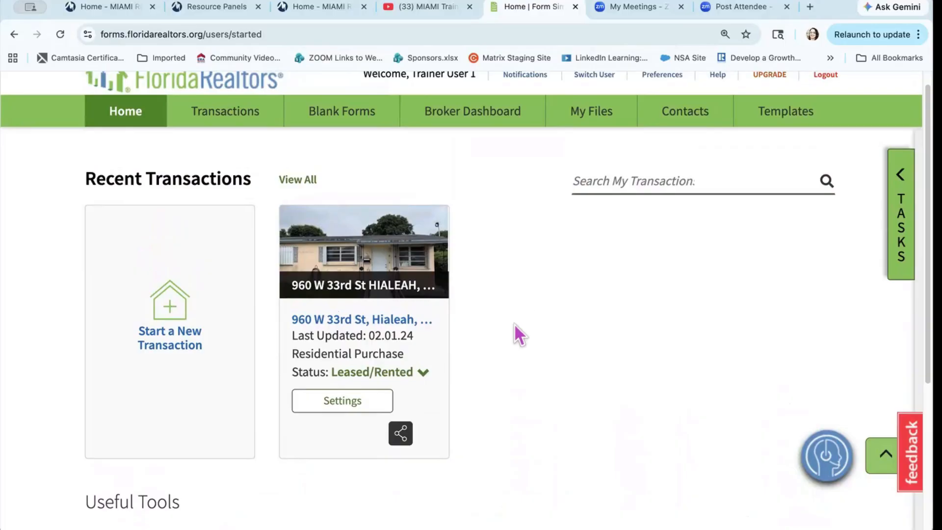
left_click(365, 283)
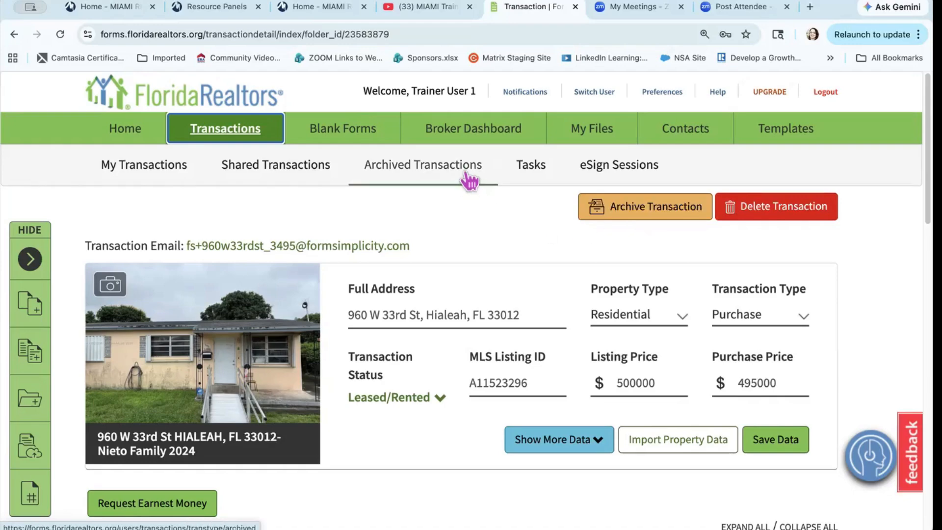
left_click(642, 206)
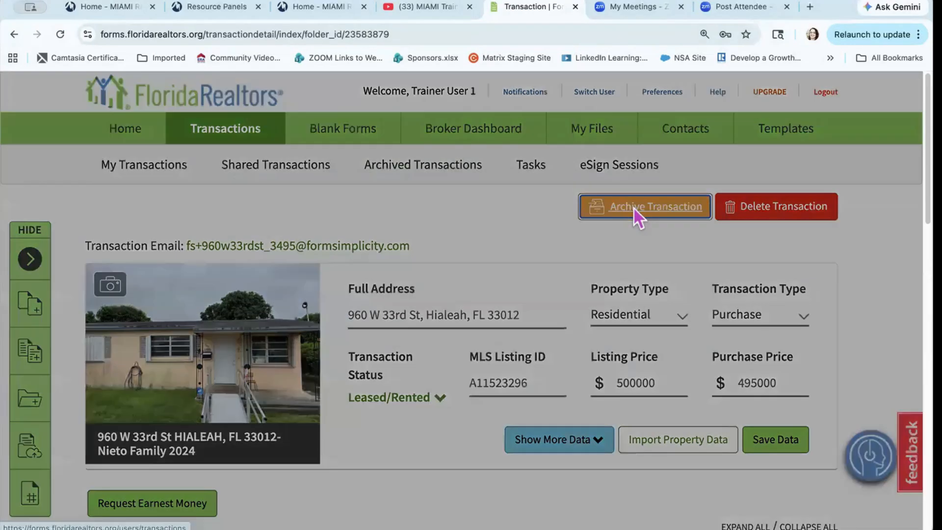
left_click(471, 255)
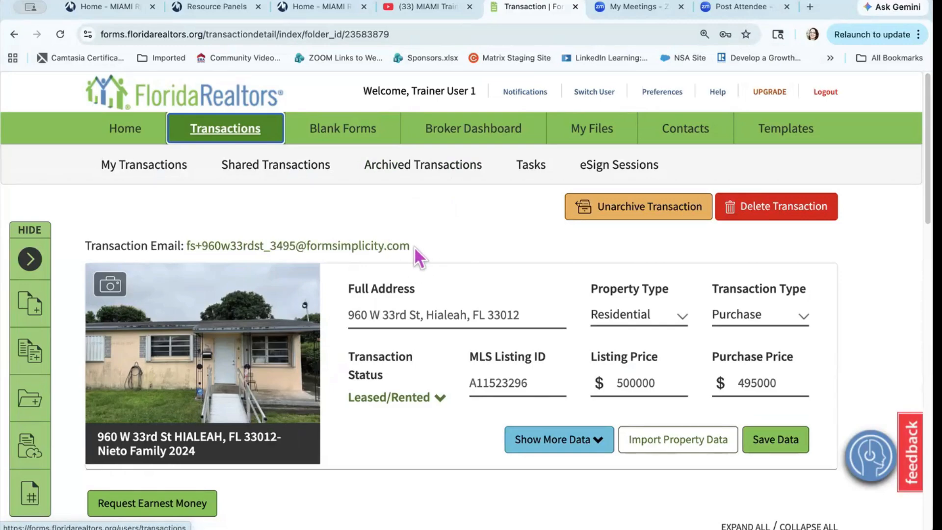
scroll(414, 246, "down", 10)
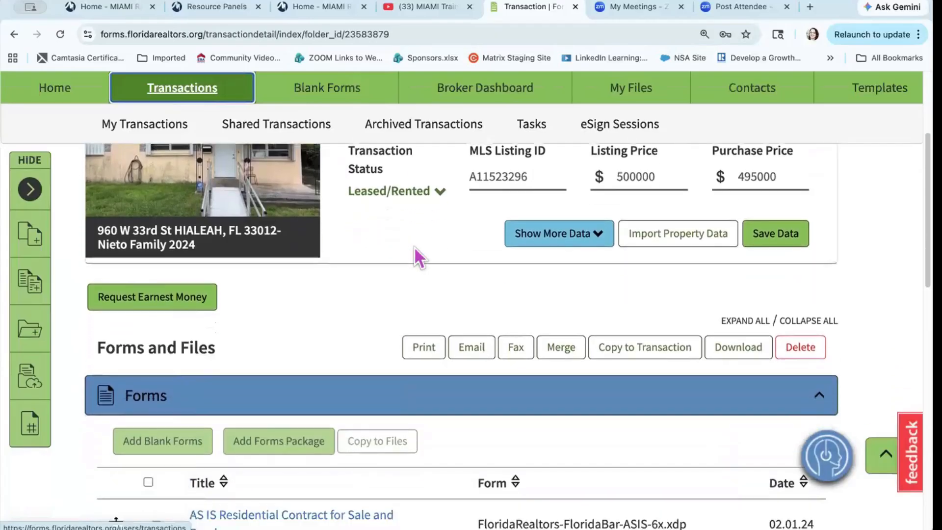
scroll(414, 246, "down", 2)
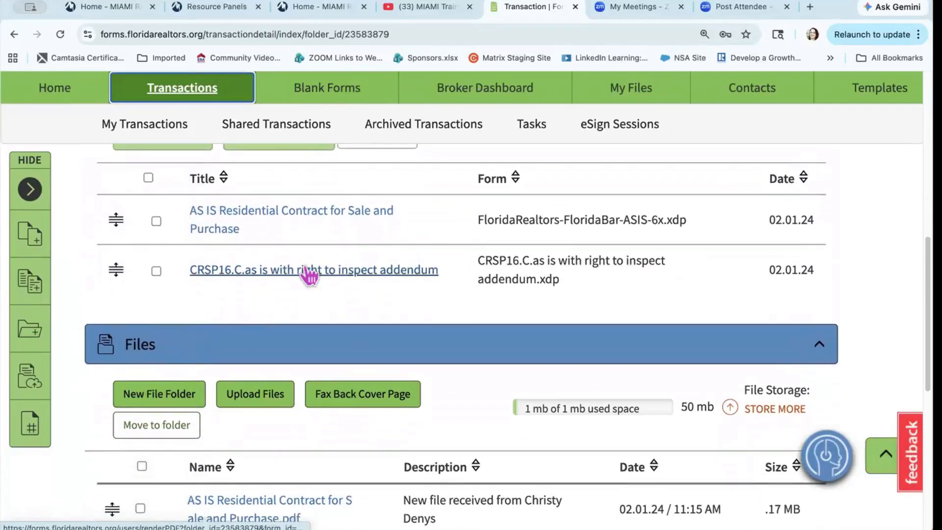
scroll(310, 270, "up", 8)
scroll(309, 275, "up", 4)
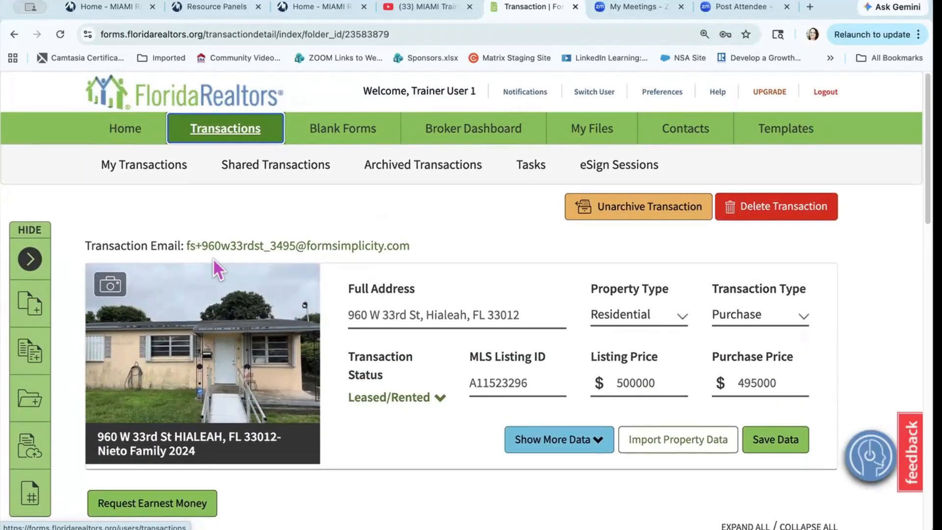
left_click(147, 175)
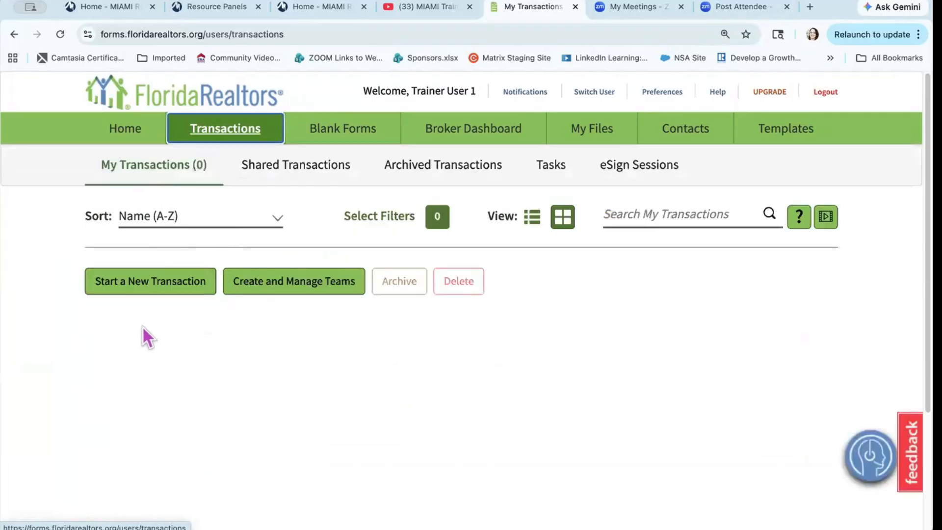
left_click(151, 287)
left_click(284, 221)
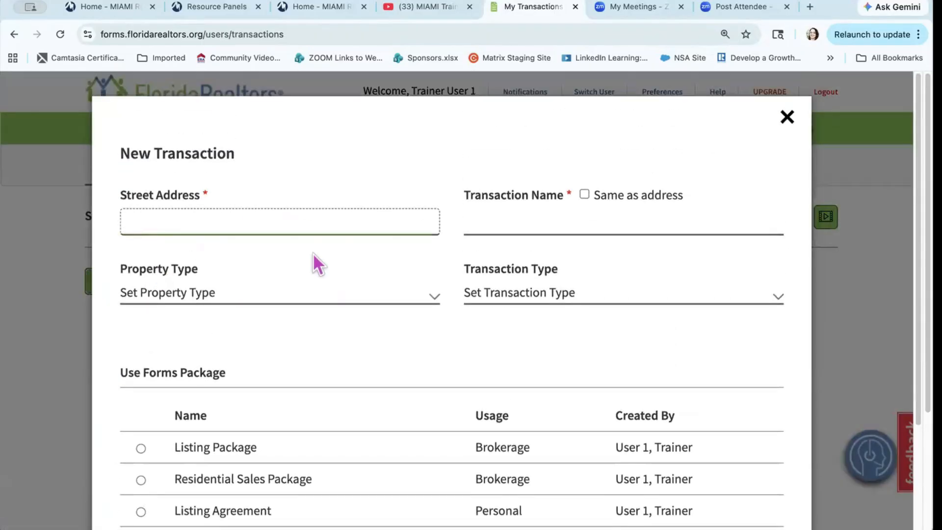
left_click(302, 223)
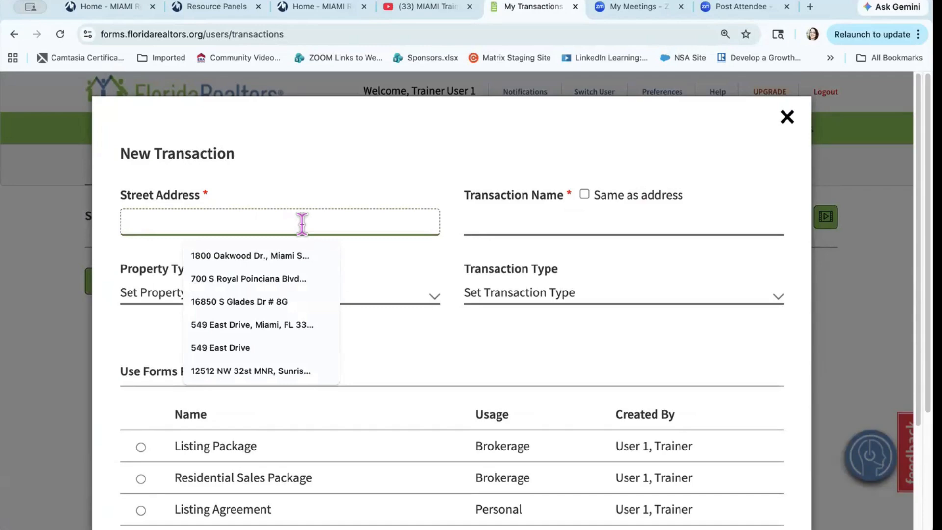
left_click(293, 370)
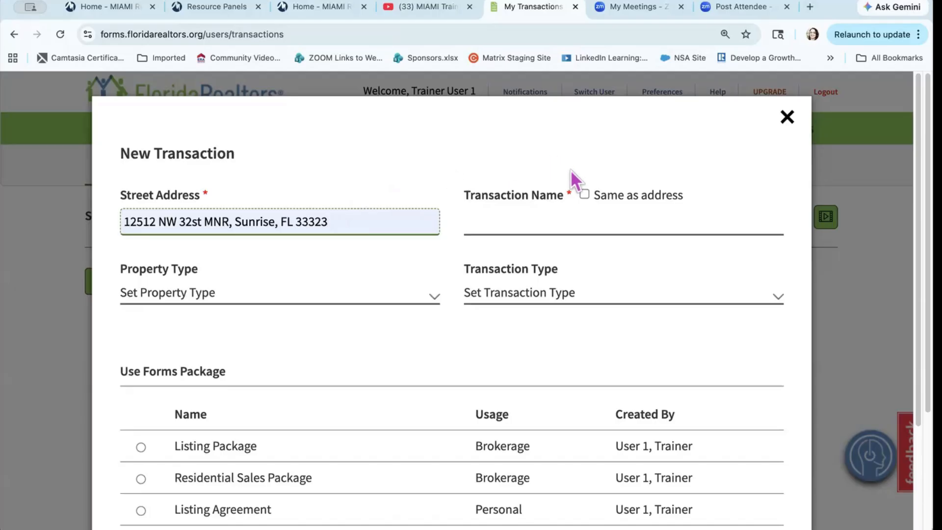
left_click(584, 194)
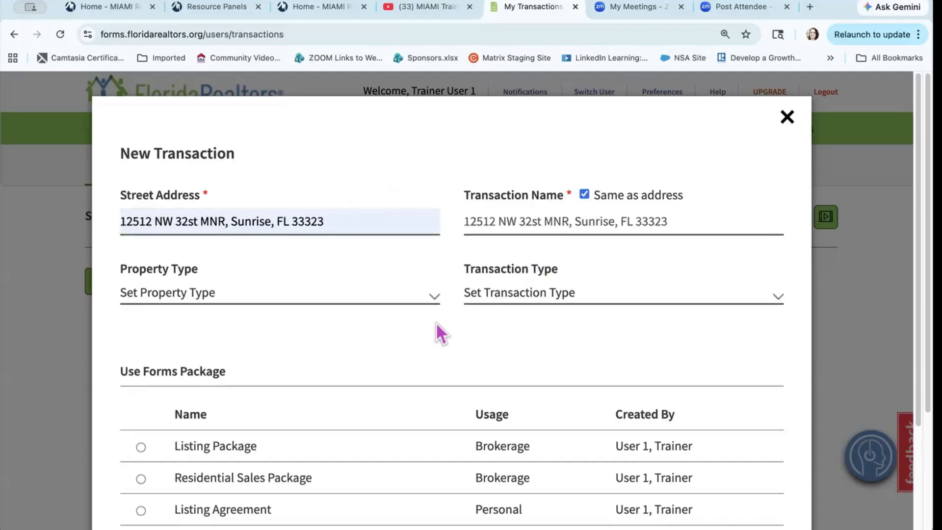
Step: Set the transaction to Residential Purchase and choose the Listing Package forms
left_click(425, 293)
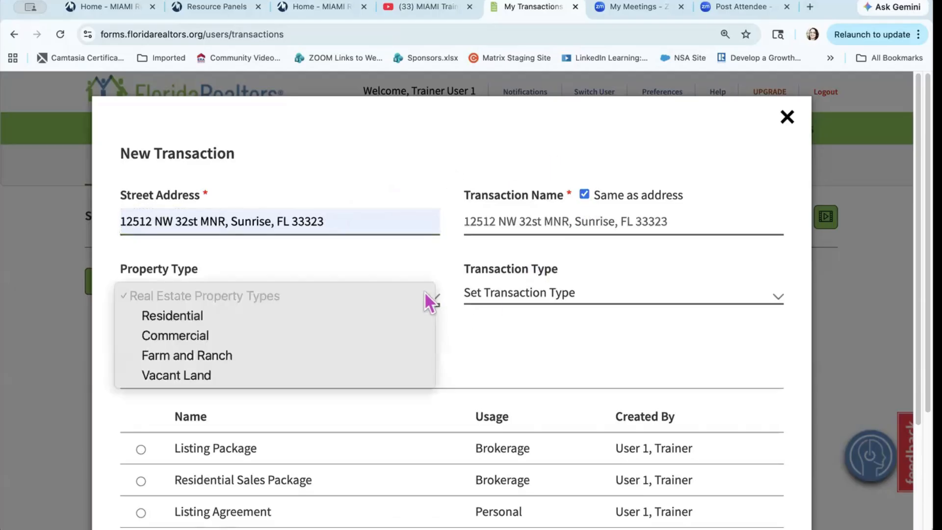
left_click(403, 319)
left_click(531, 293)
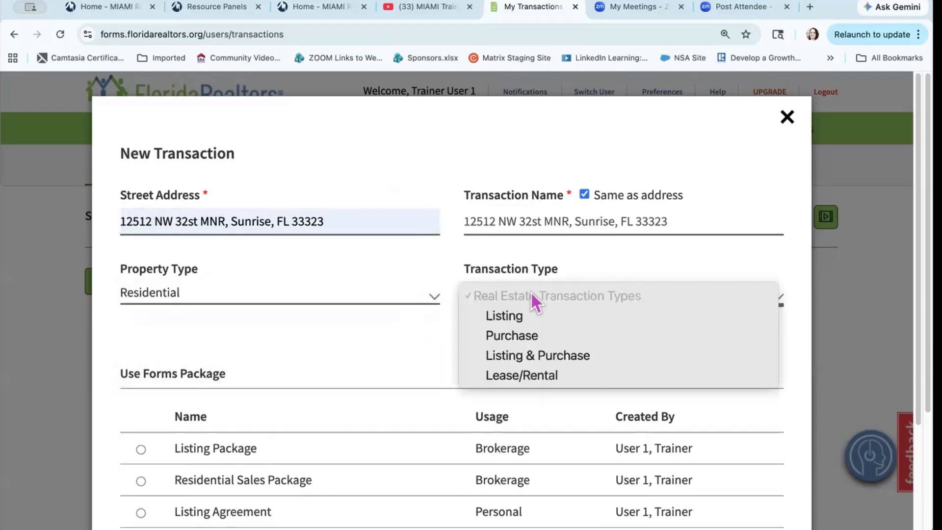
left_click(533, 335)
left_click(481, 346)
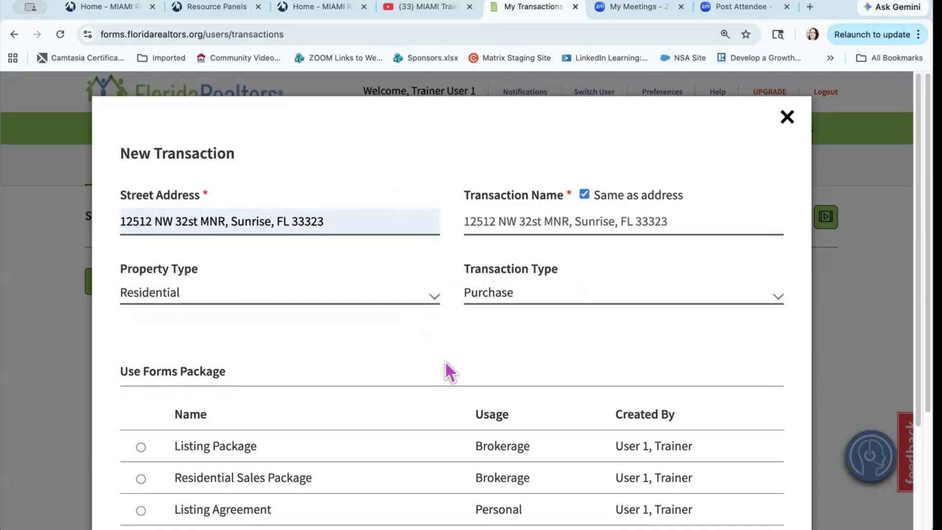
scroll(230, 366, "down", 4)
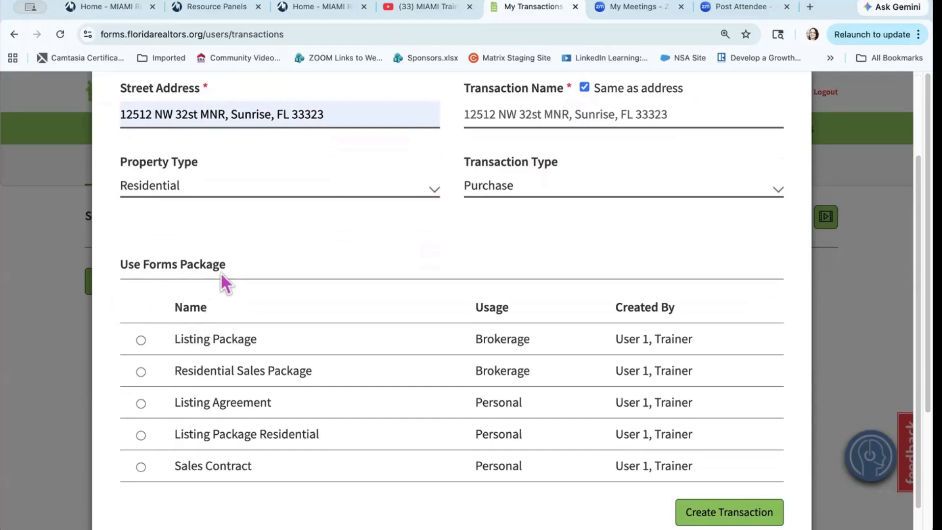
scroll(220, 274, "down", 1)
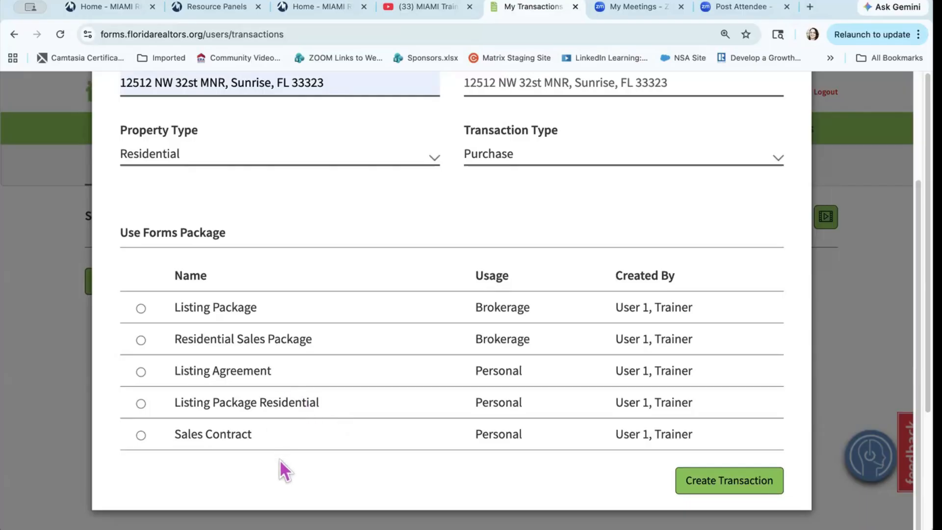
scroll(280, 459, "down", 1)
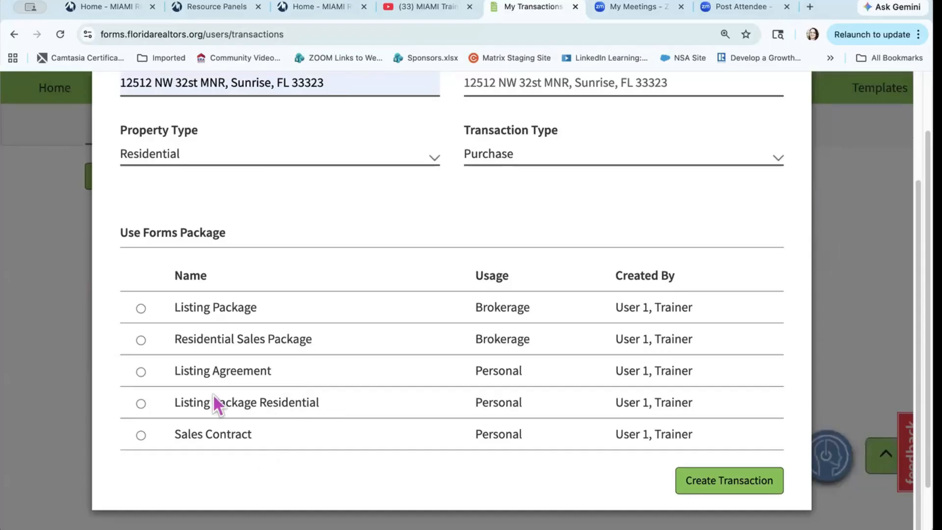
left_click(140, 308)
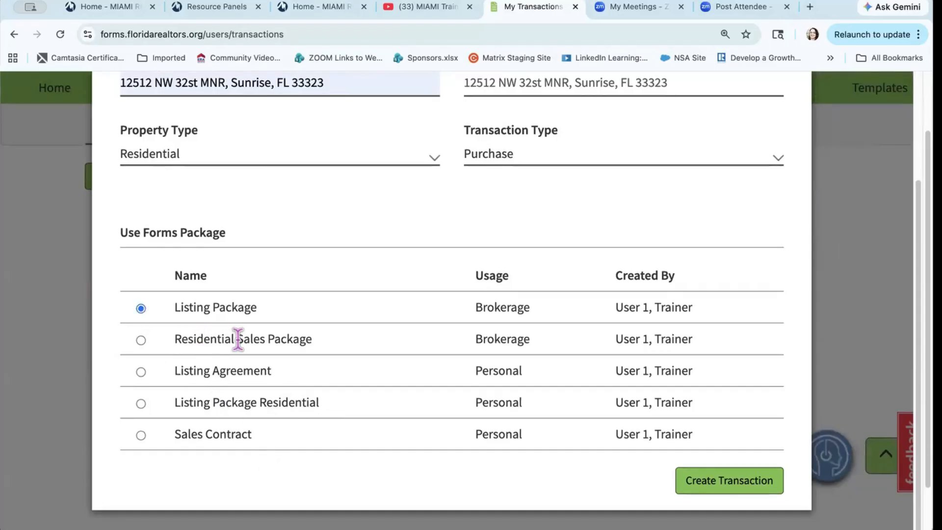
left_click(731, 483)
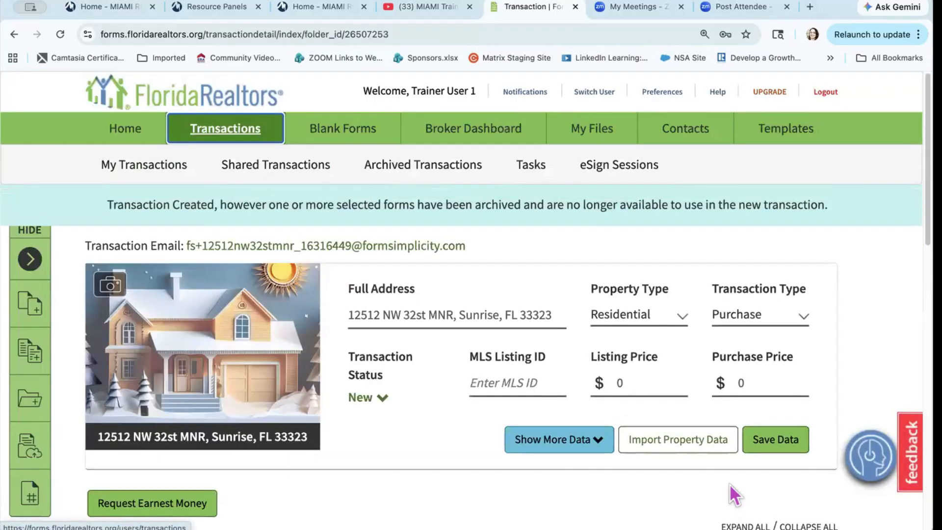
scroll(461, 479, "down", 6)
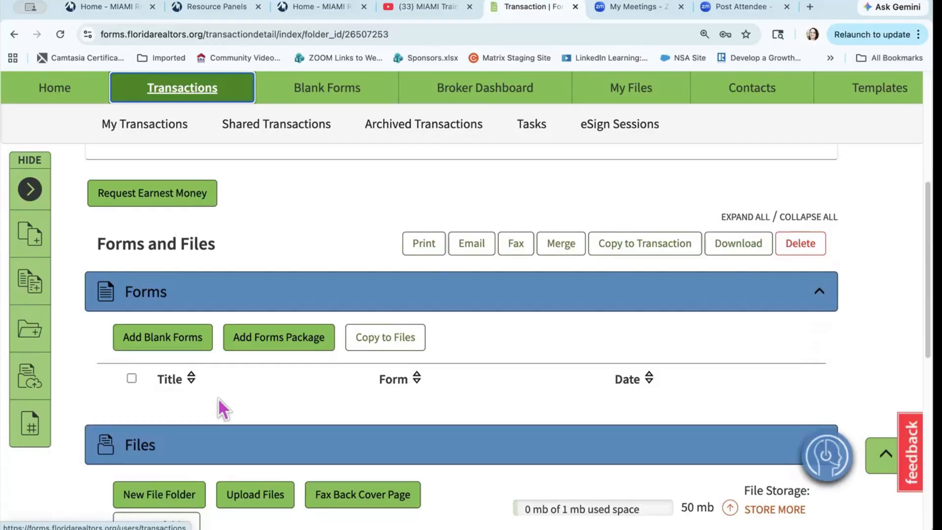
scroll(218, 398, "up", 5)
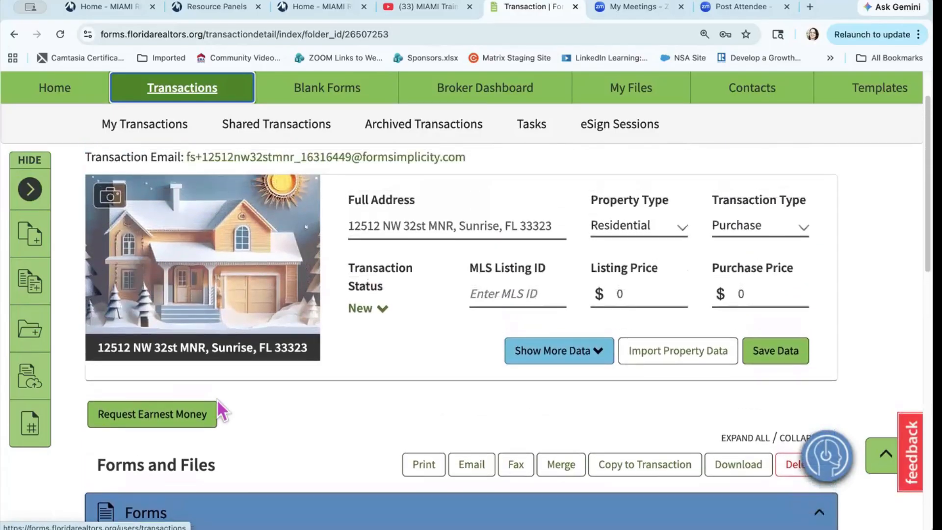
left_click(44, 90)
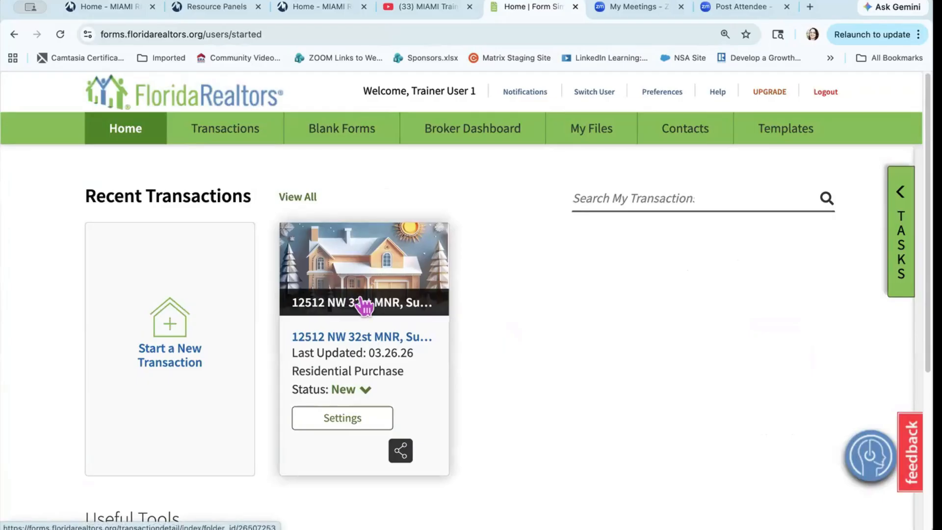
left_click(175, 338)
left_click(217, 231)
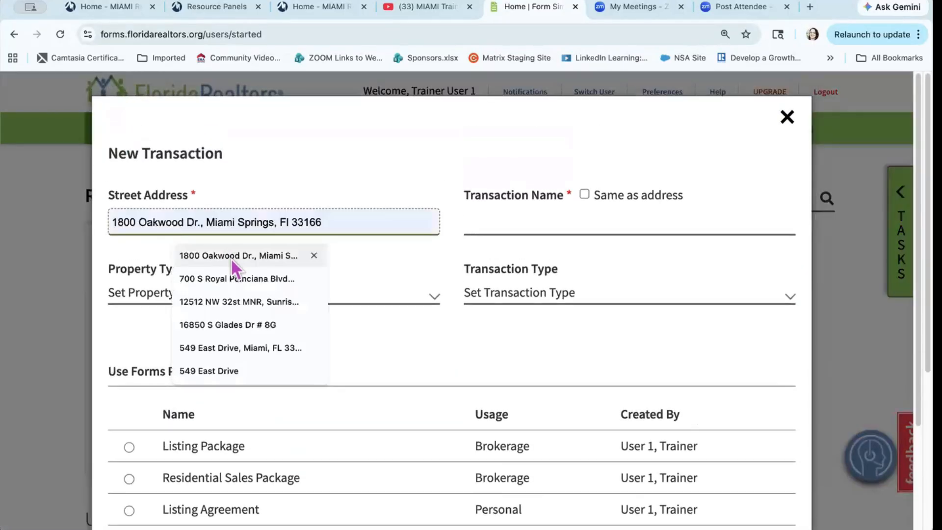
left_click(248, 302)
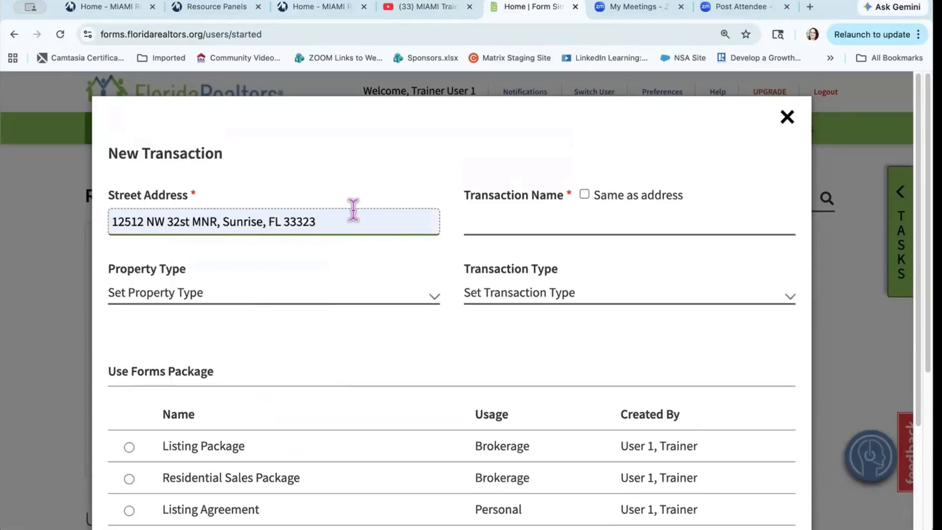
left_click(530, 223)
left_click(584, 194)
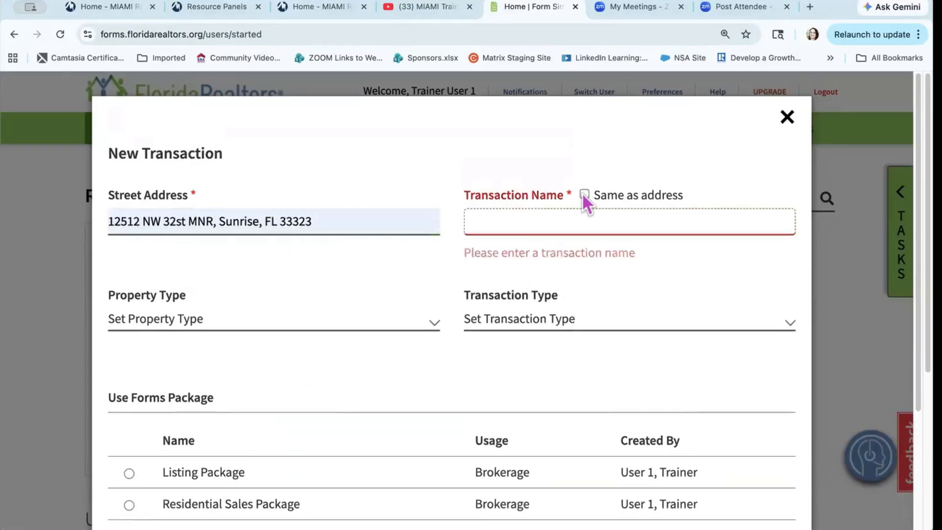
left_click(357, 296)
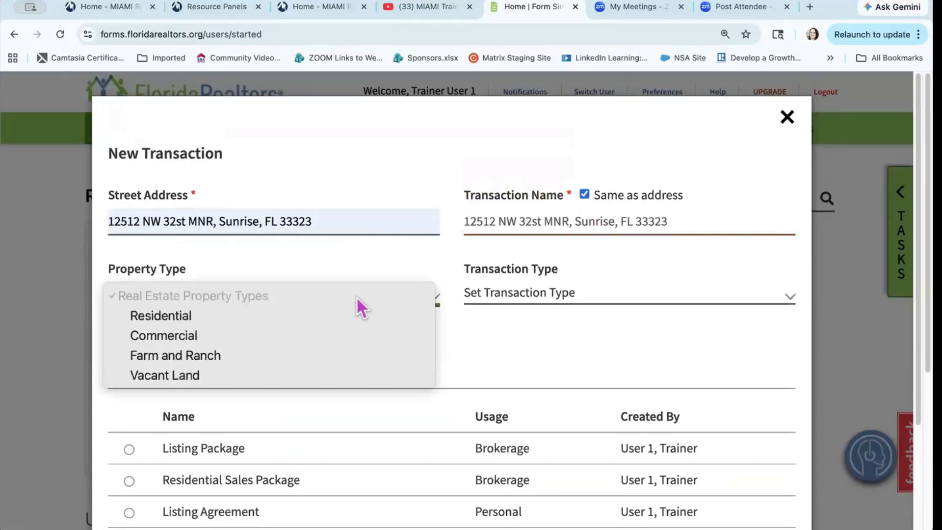
left_click(336, 317)
left_click(561, 291)
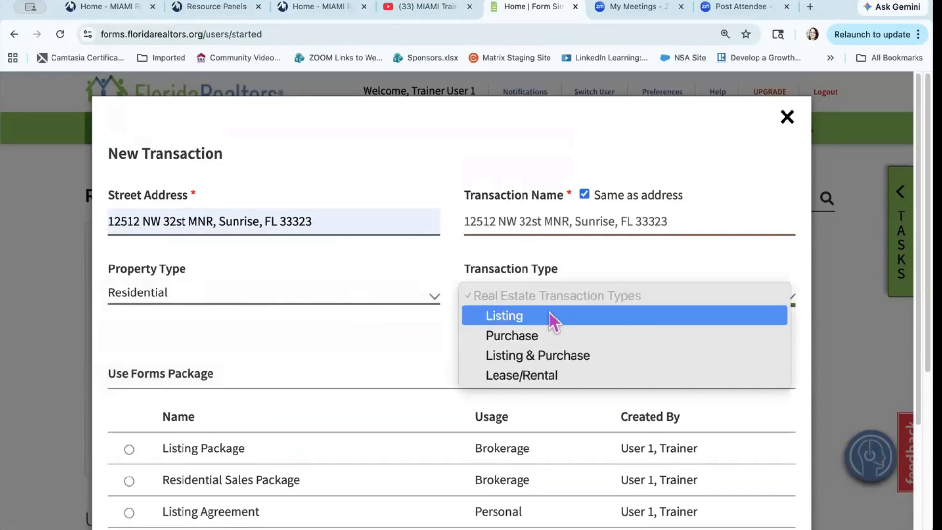
left_click(546, 333)
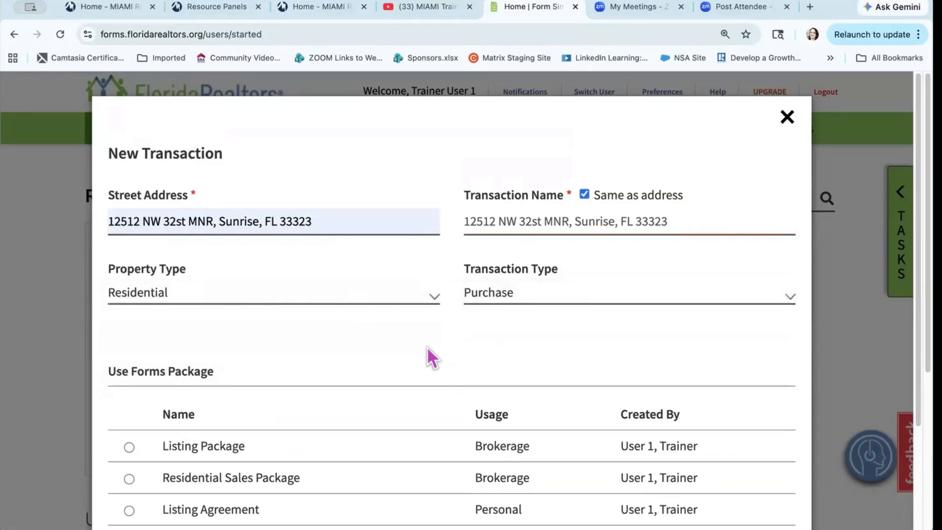
scroll(426, 346, "down", 3)
scroll(427, 347, "down", 1)
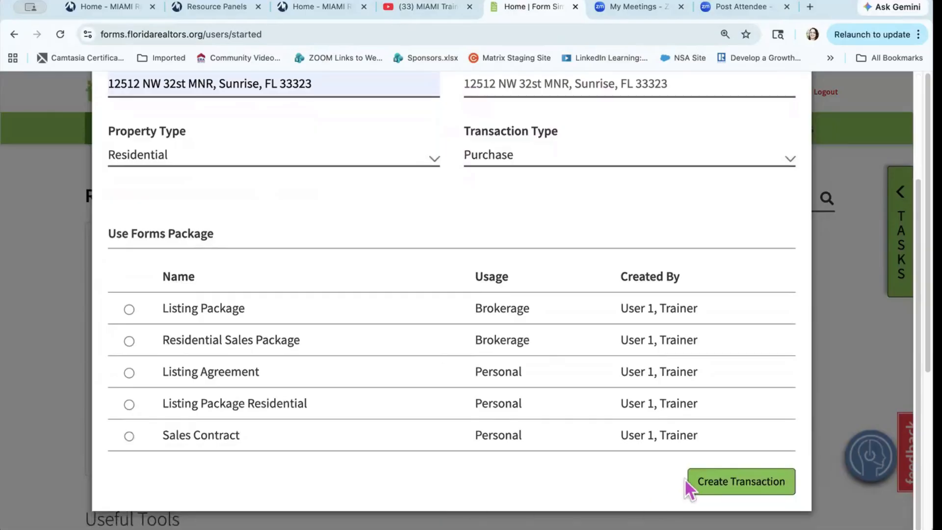
left_click(725, 483)
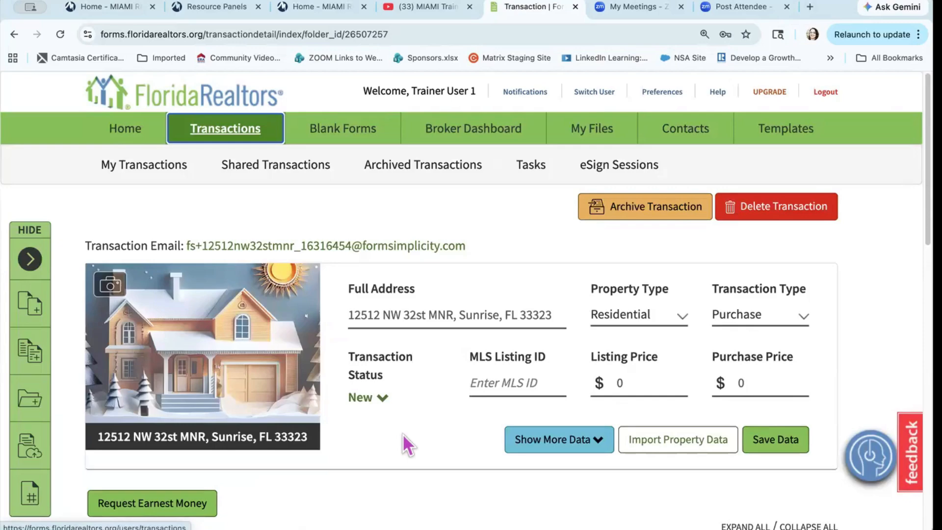
scroll(402, 433, "down", 5)
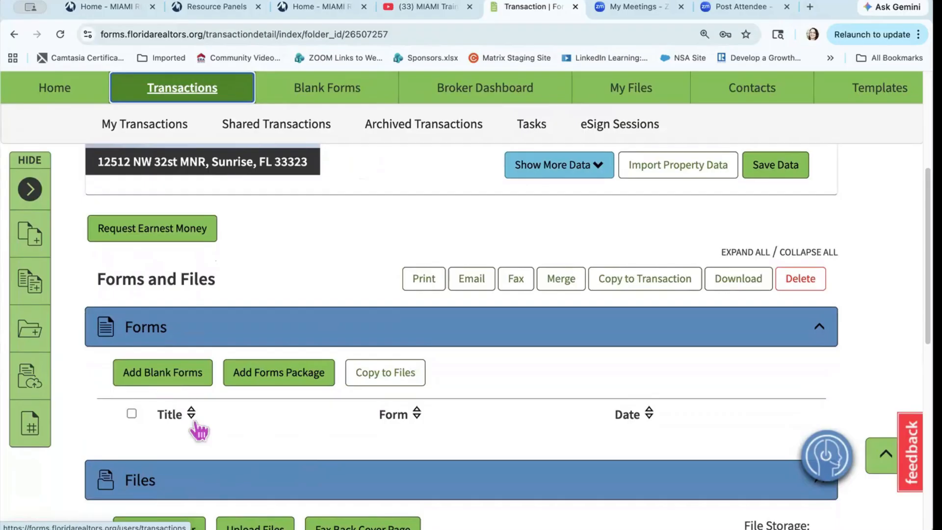
left_click(295, 375)
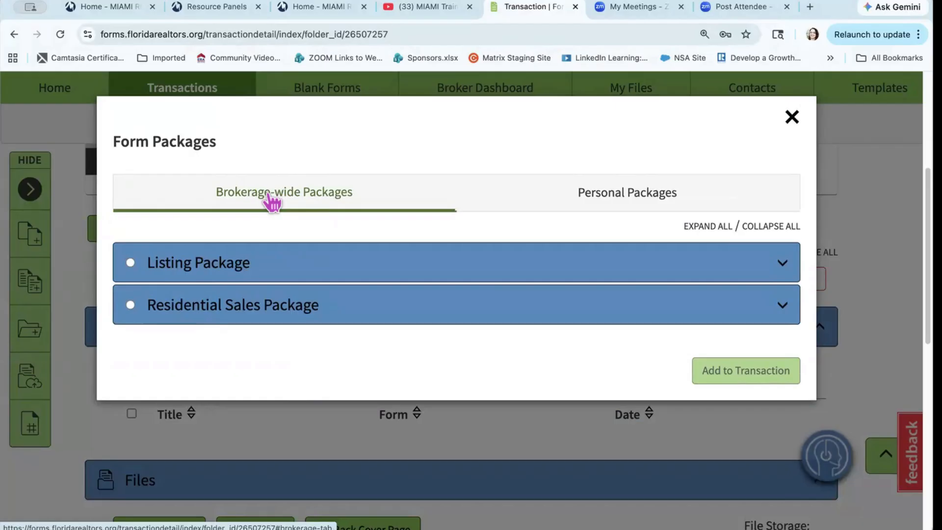
left_click(602, 196)
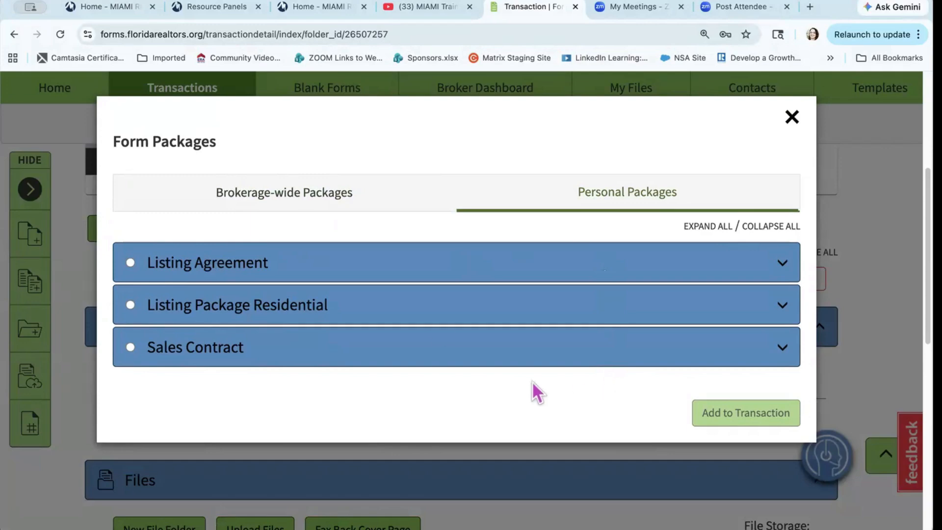
left_click(765, 269)
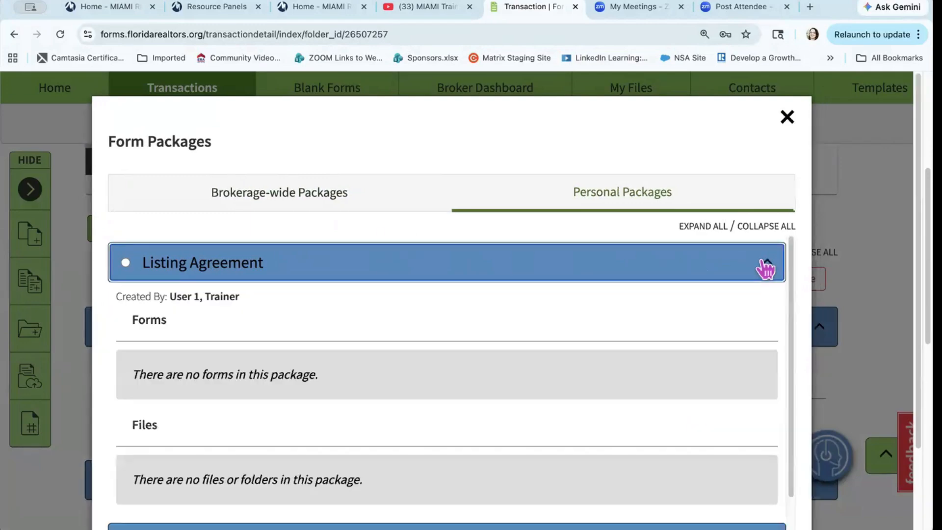
left_click(762, 268)
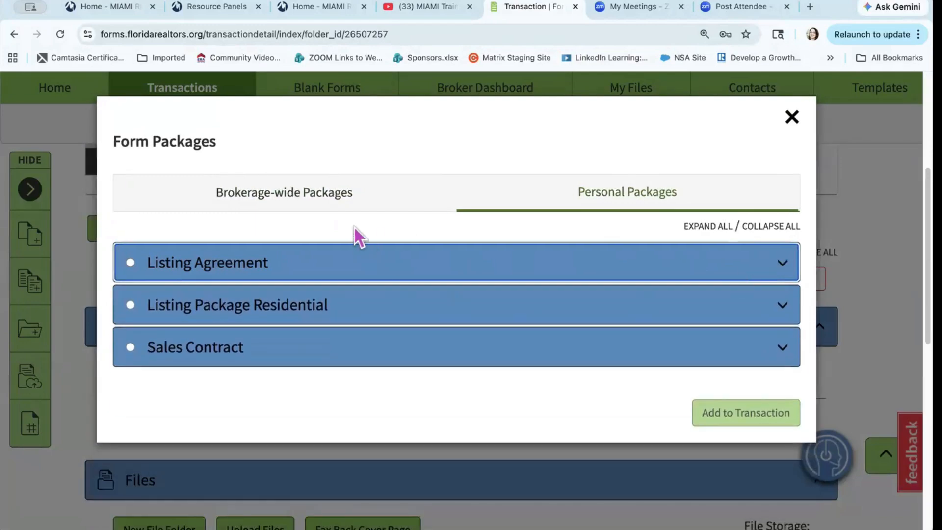
left_click(325, 193)
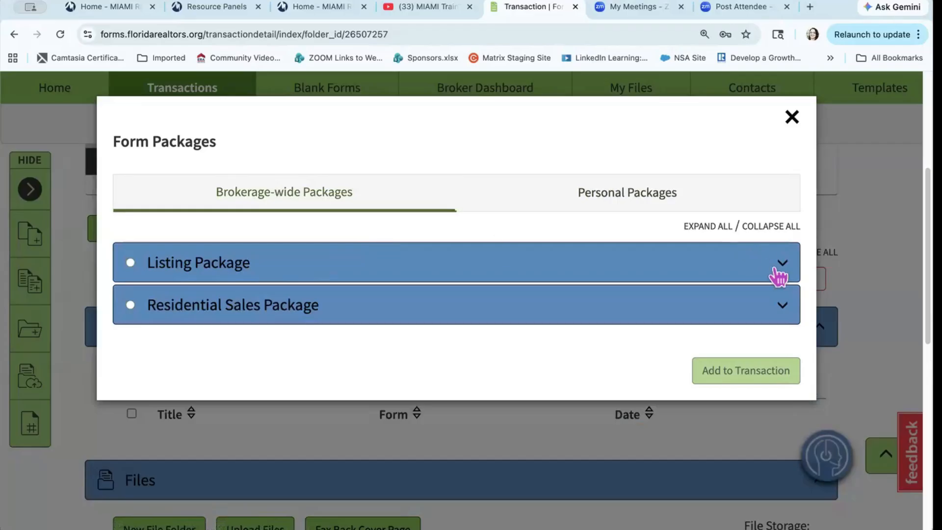
left_click(786, 279)
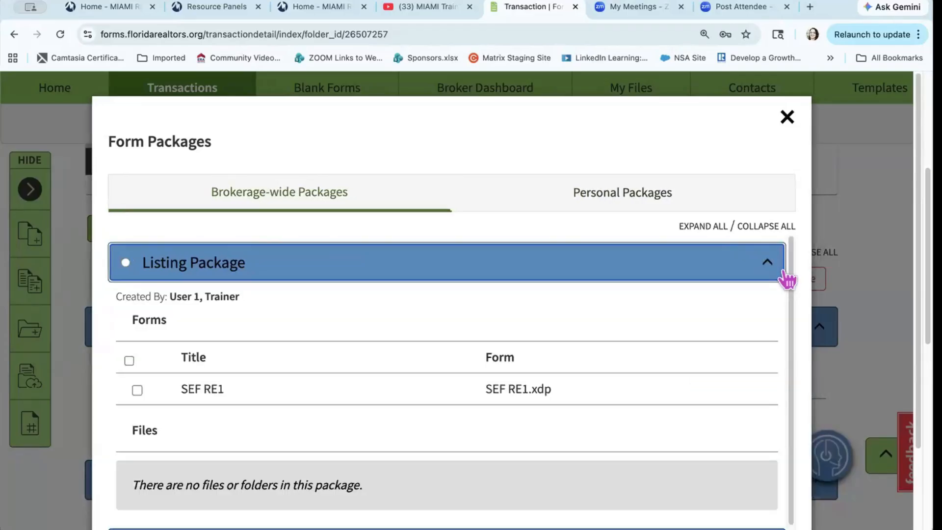
left_click(786, 277)
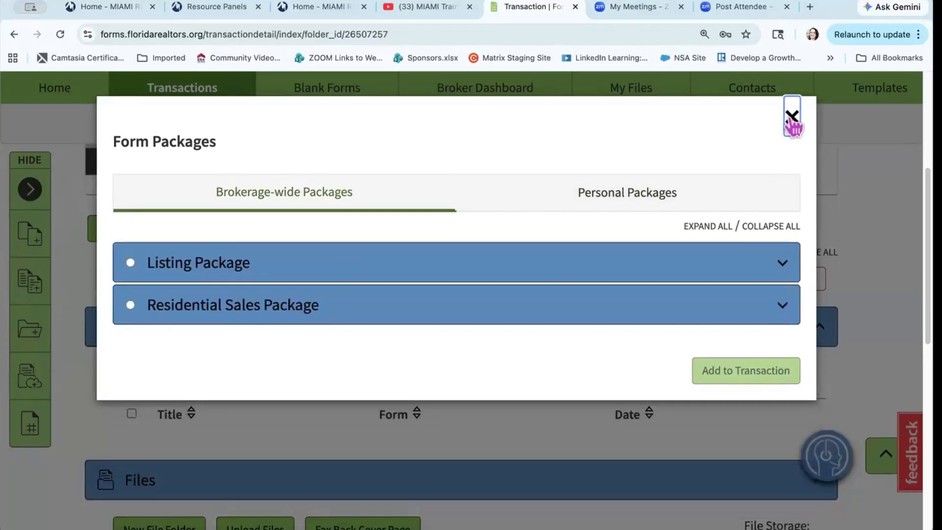
left_click(790, 120)
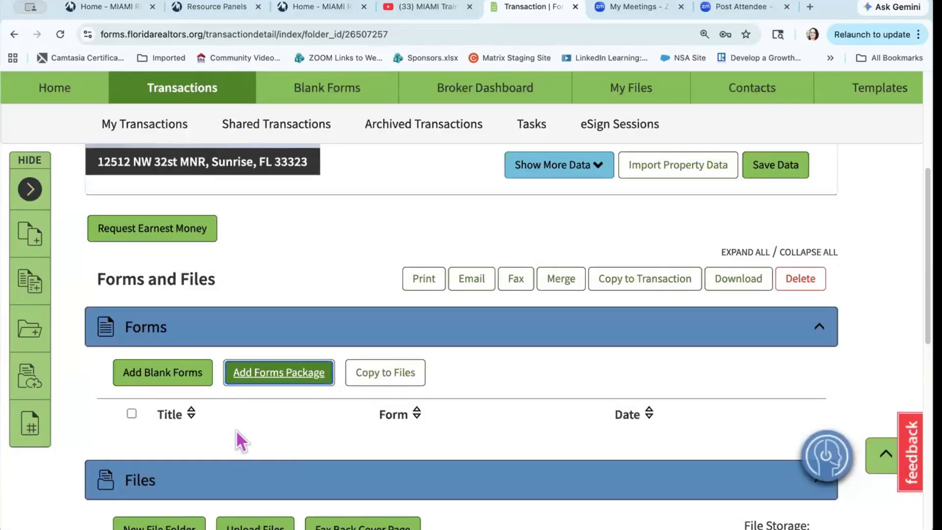
scroll(237, 430, "down", 2)
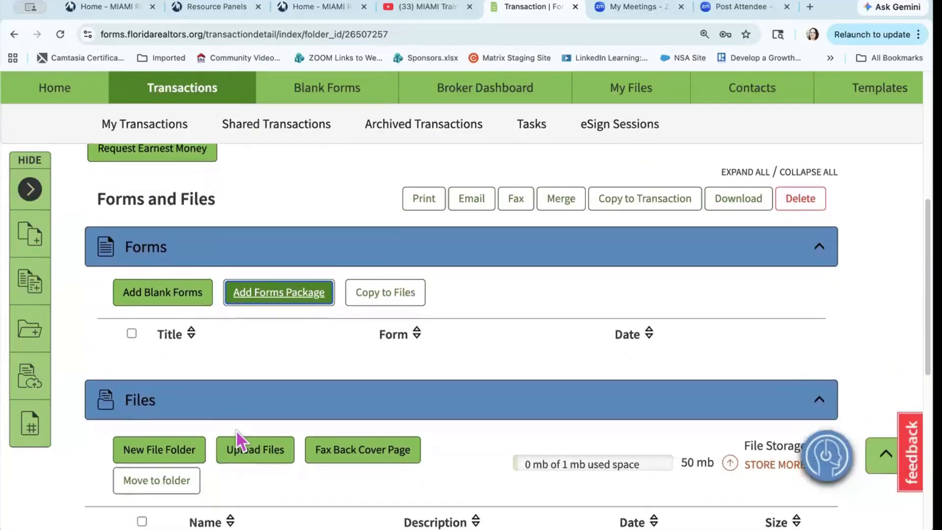
scroll(236, 431, "up", 1)
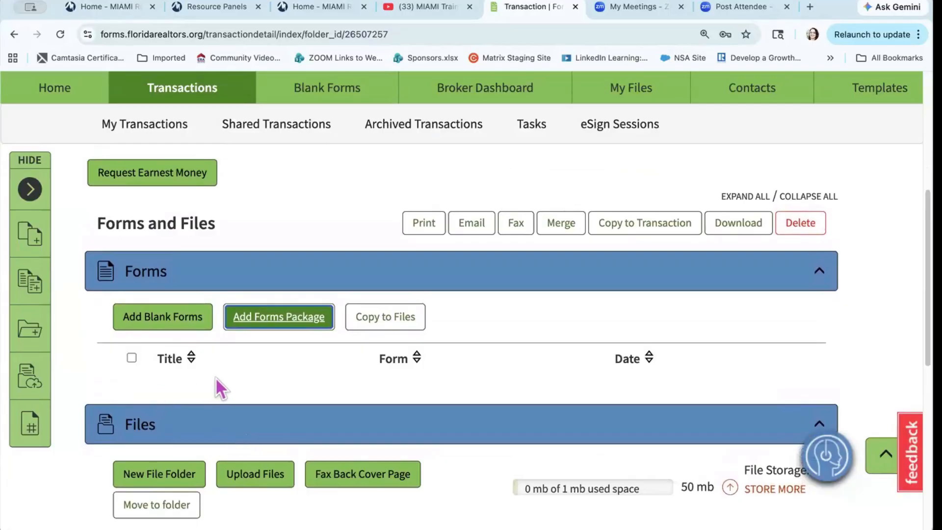
Step: Search all libraries for 'As is' and add the contract, CR-7_K Rider and CRSP17.C addendum
left_click(162, 323)
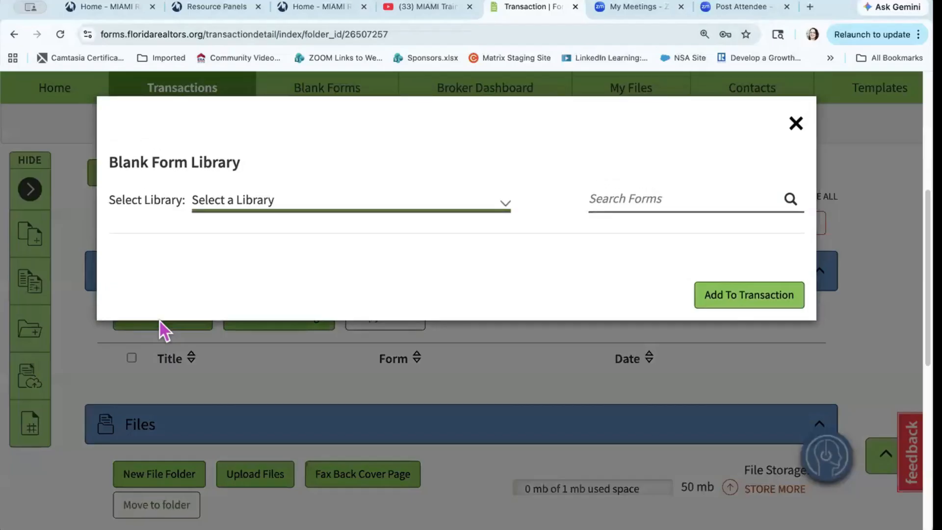
left_click(435, 202)
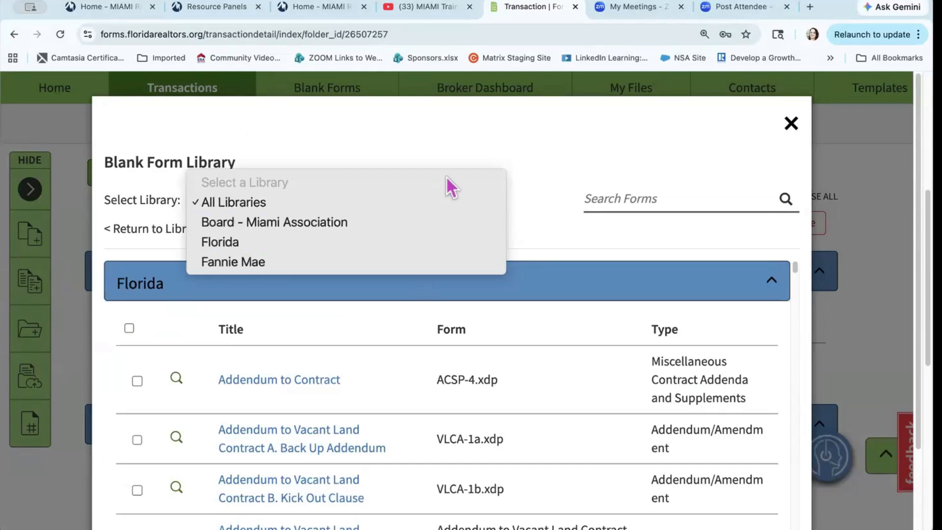
left_click(448, 152)
left_click(611, 198)
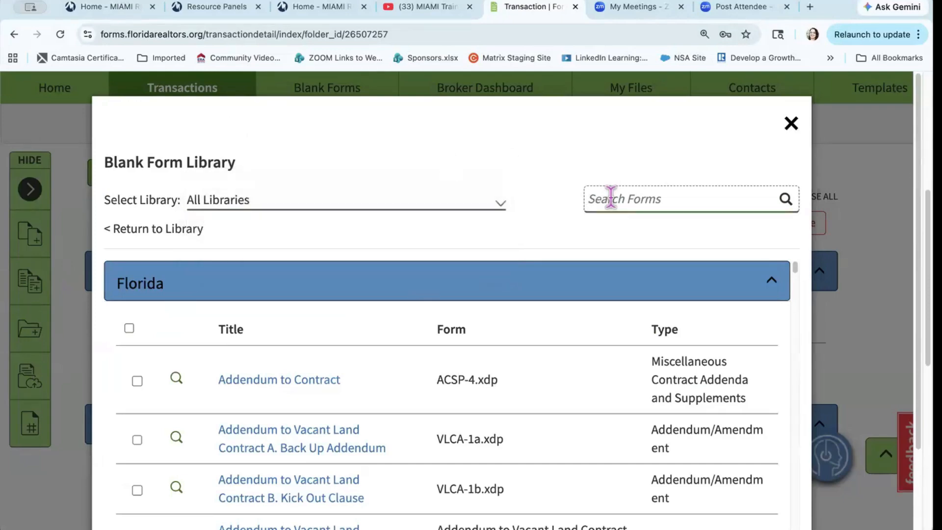
type("As is")
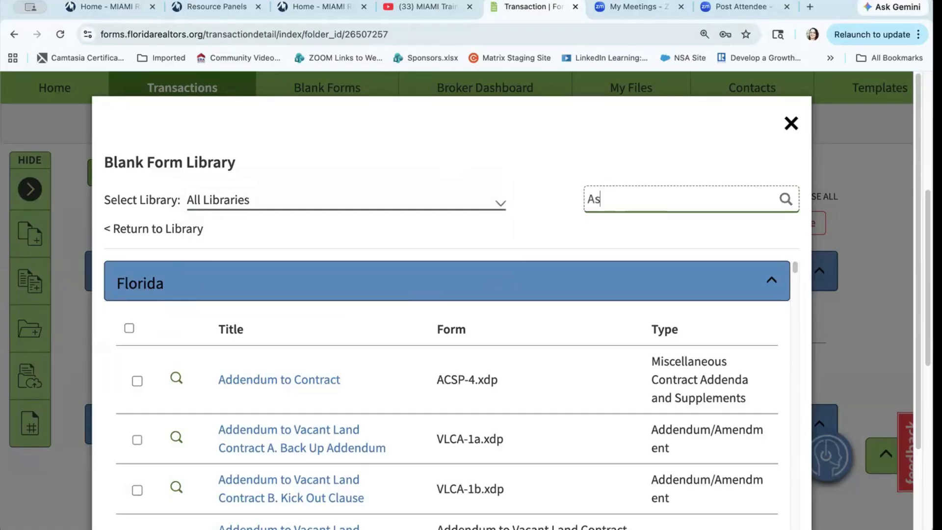
left_click(785, 199)
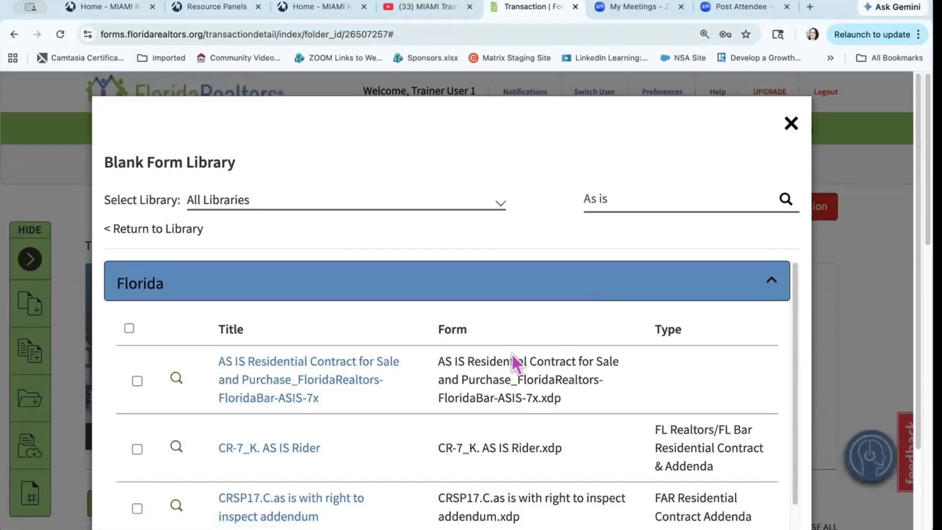
scroll(512, 355, "down", 1)
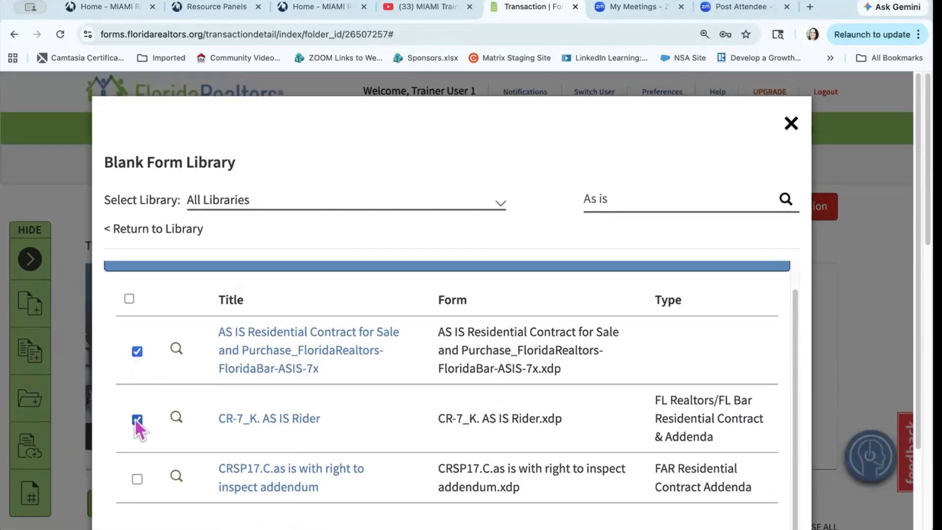
left_click(137, 478)
scroll(360, 411, "down", 3)
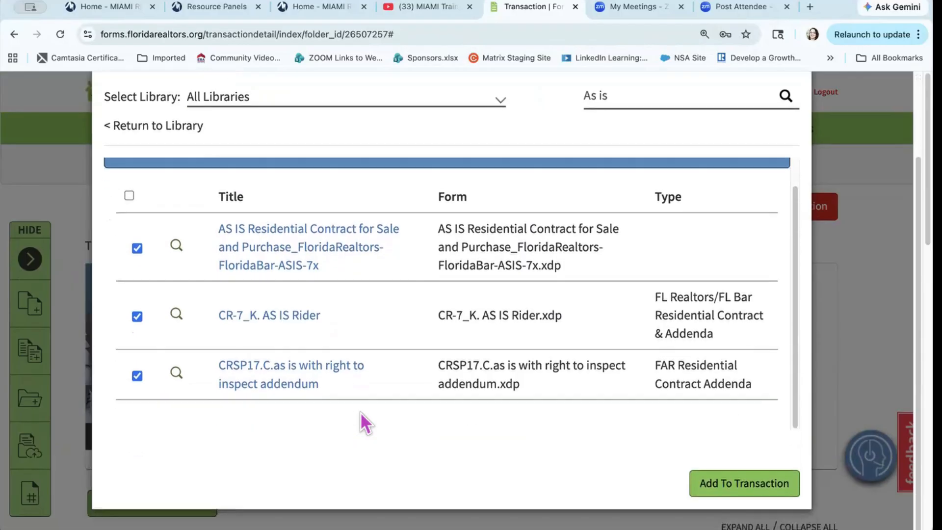
left_click(724, 487)
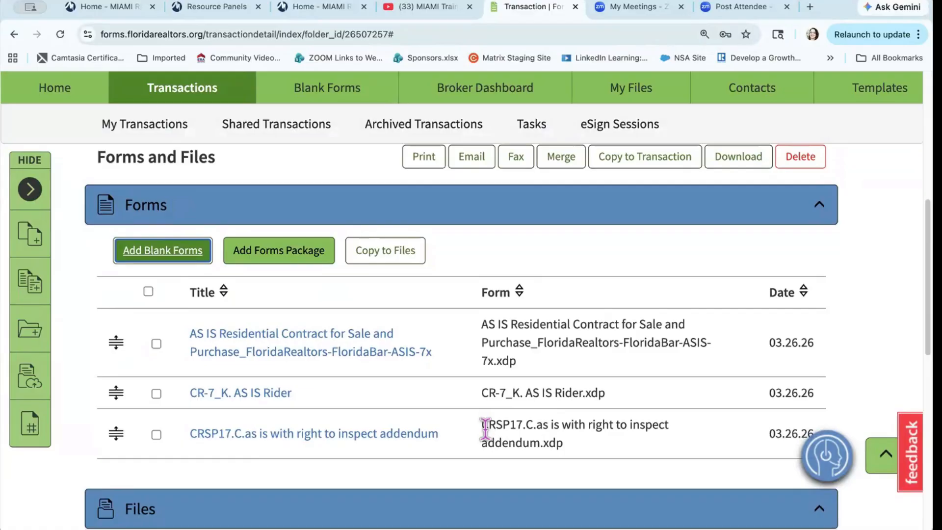
scroll(486, 430, "up", 7)
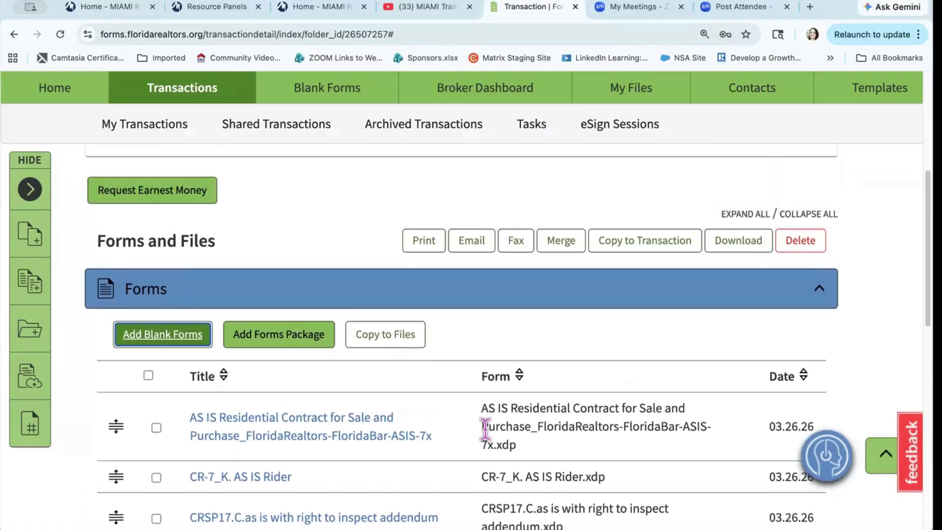
scroll(485, 430, "up", 2)
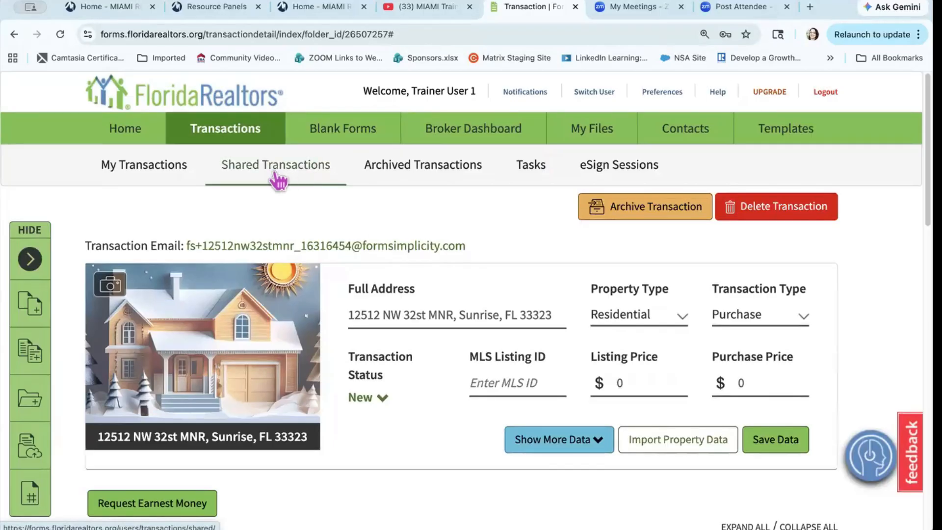
scroll(334, 258, "down", 8)
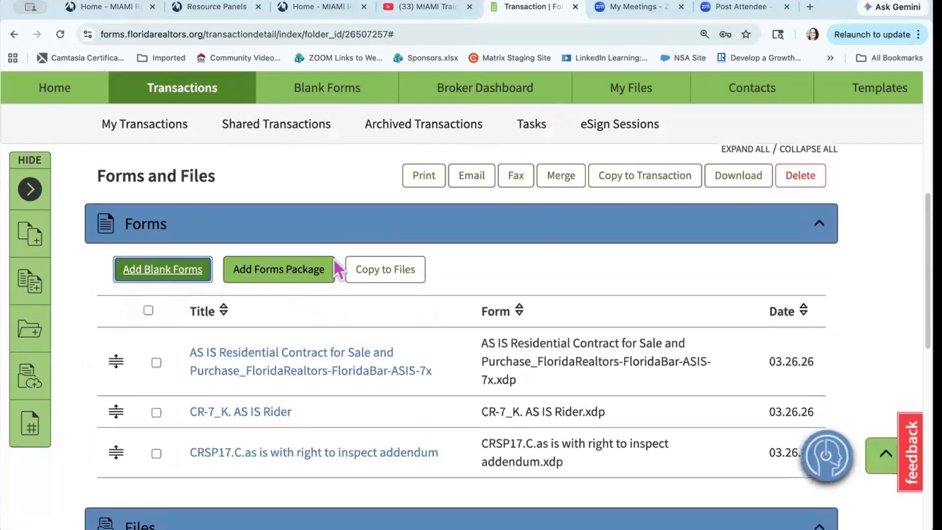
scroll(334, 260, "down", 1)
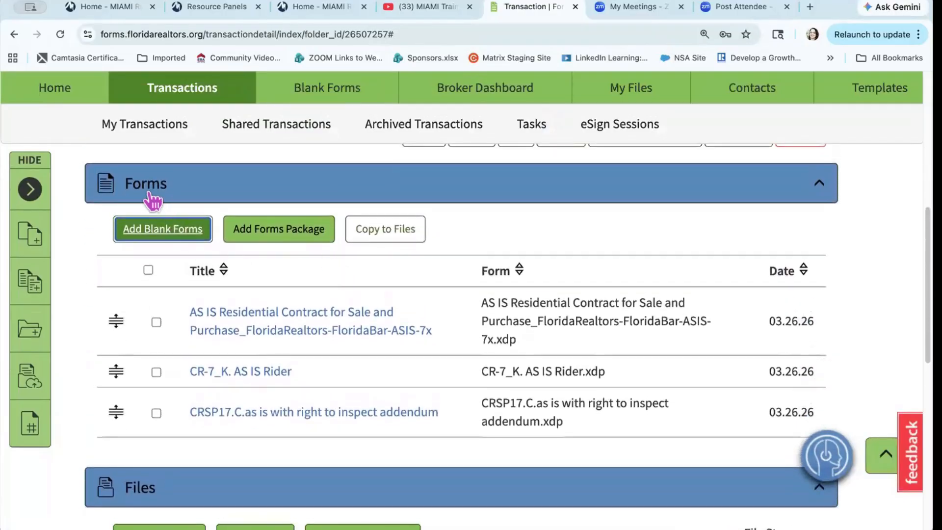
scroll(151, 203, "down", 5)
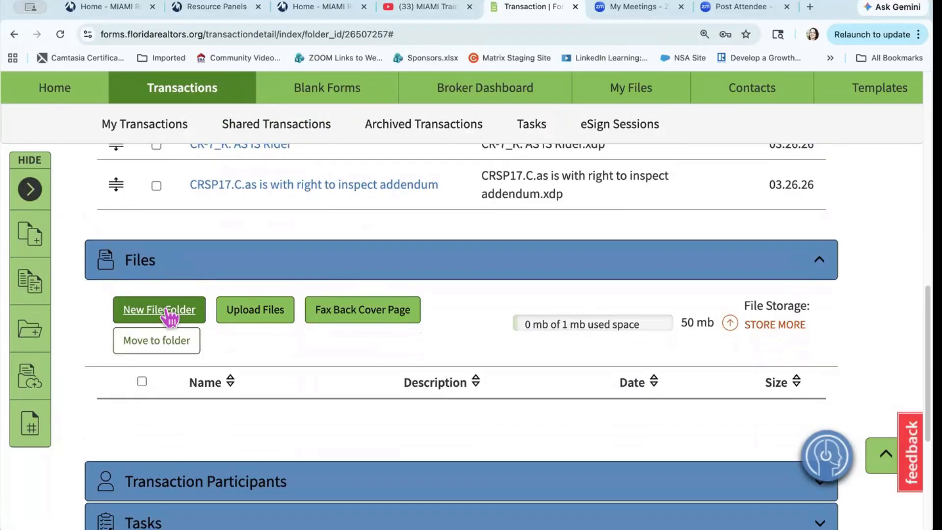
Step: Expand the transaction's Tasks and Collaboration sections, both still empty
scroll(169, 317, "down", 5)
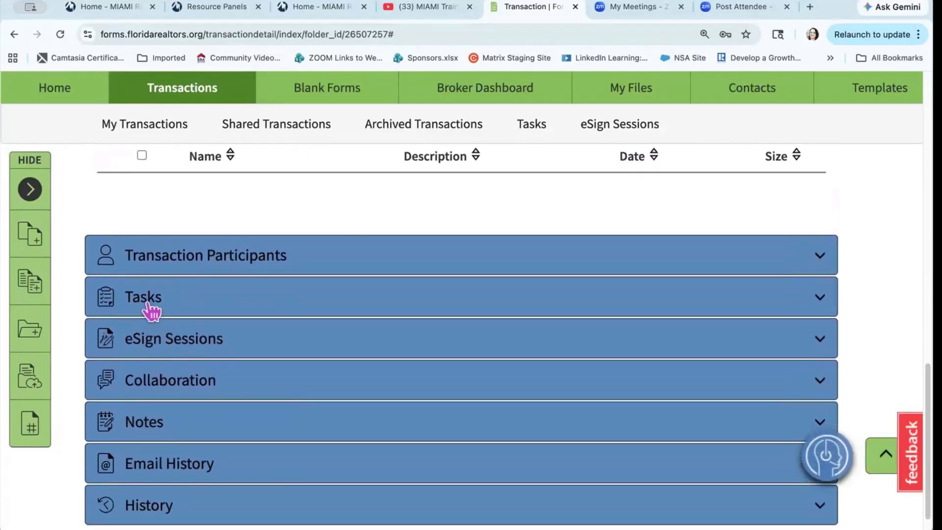
left_click(149, 307)
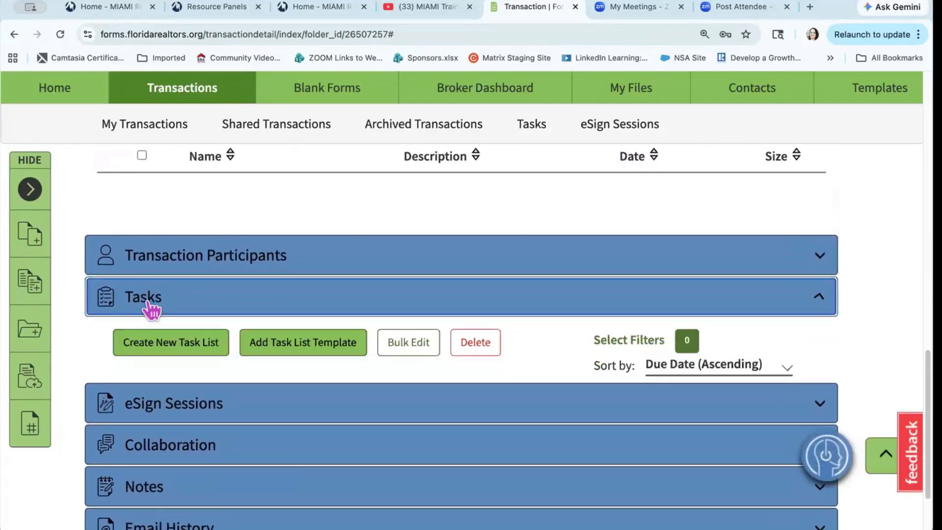
scroll(225, 314, "down", 2)
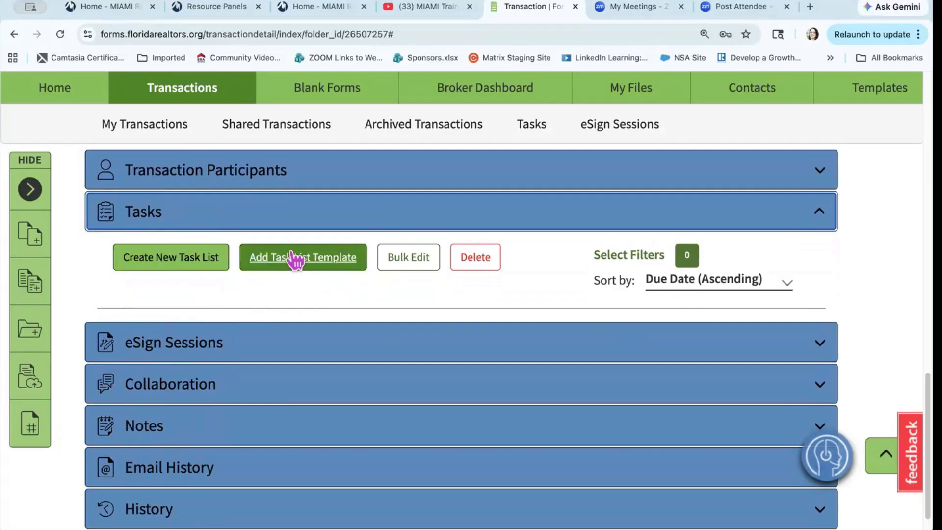
scroll(297, 260, "down", 1)
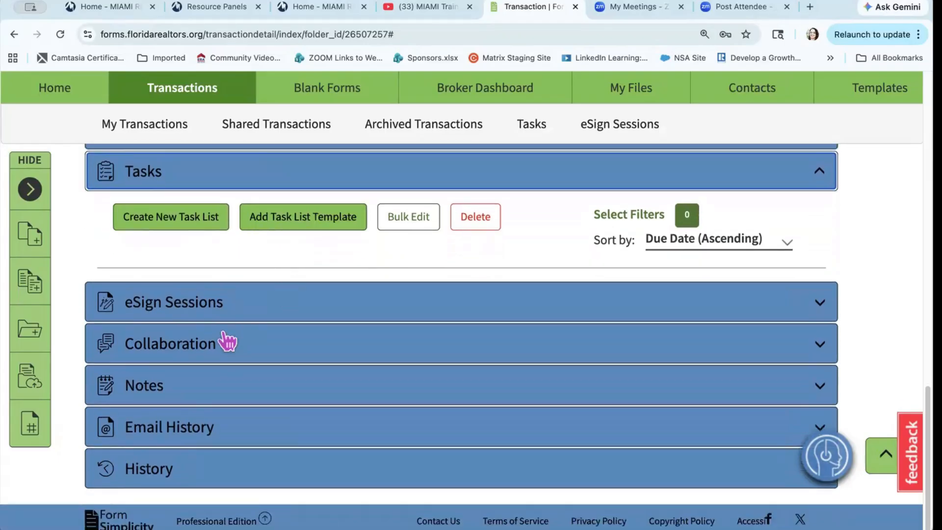
left_click(191, 349)
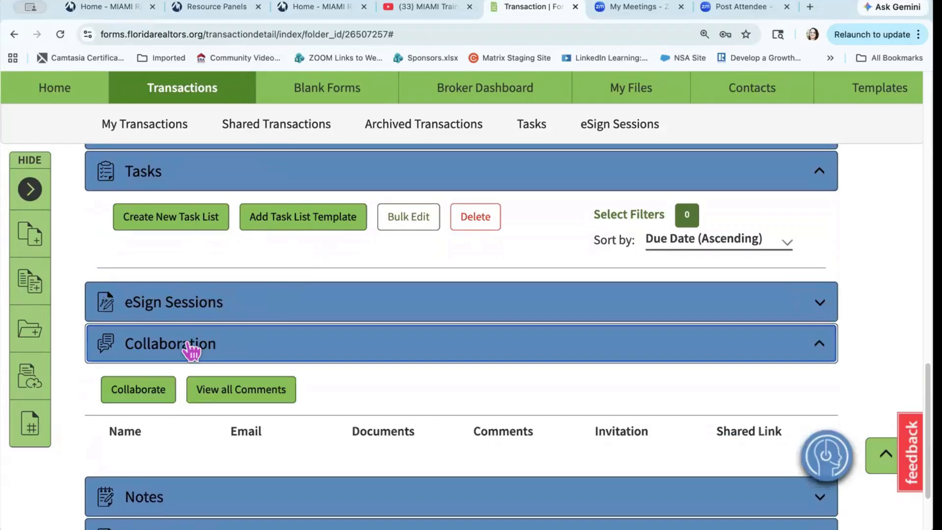
scroll(191, 349, "down", 2)
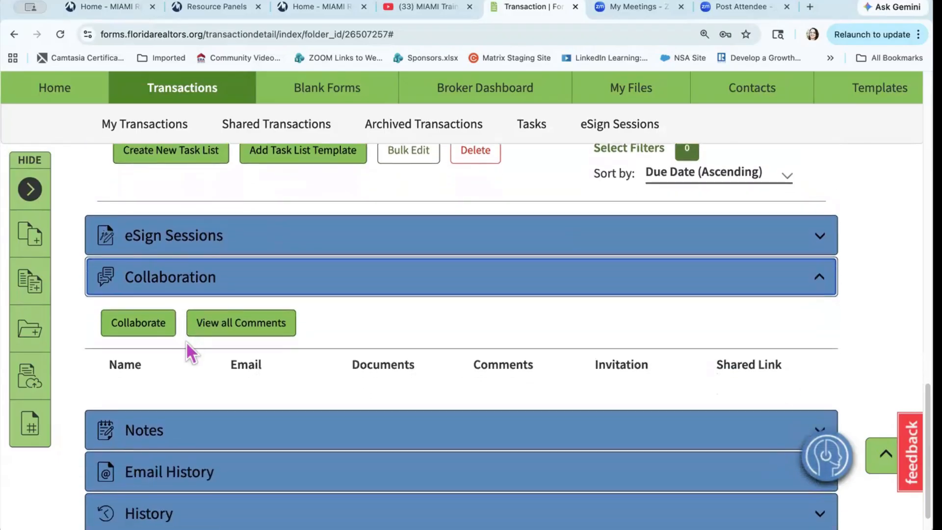
Step: Start a collaboration invite and pick the collaborator's contact by their e-mail address
left_click(148, 330)
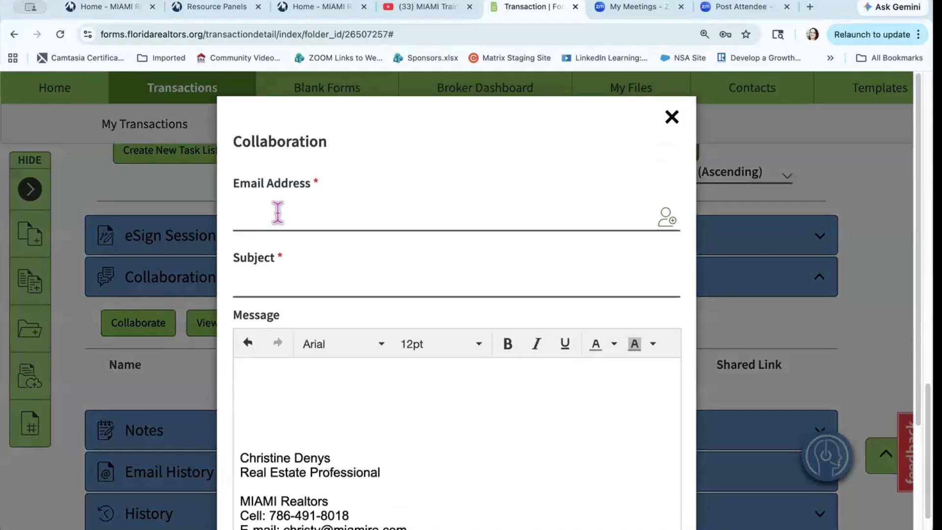
left_click(275, 212)
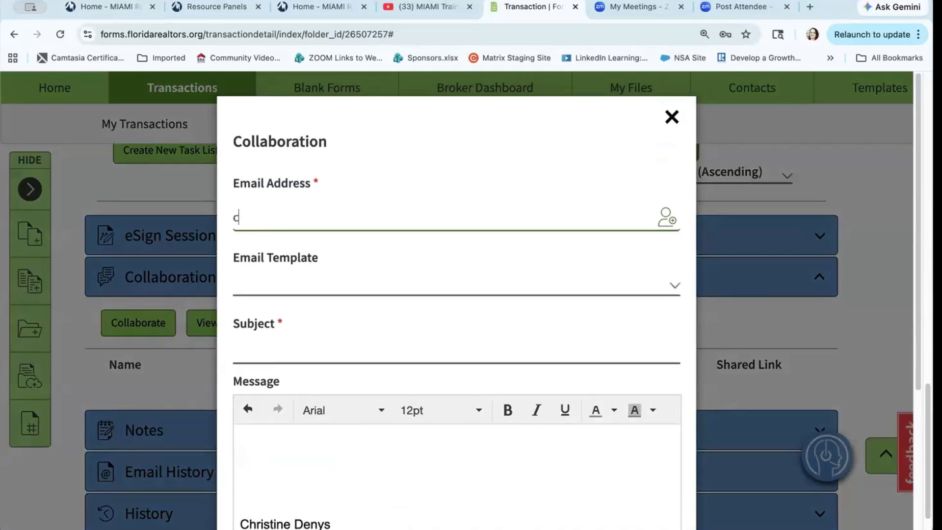
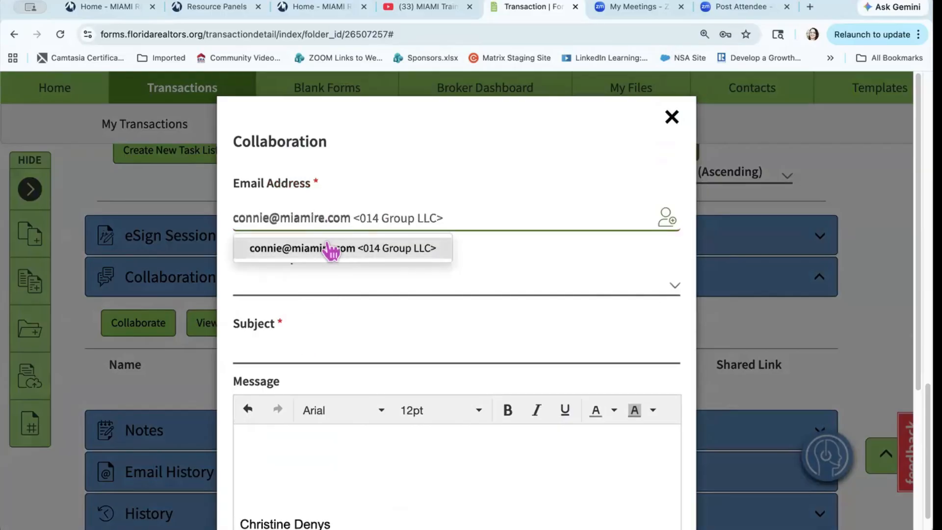
left_click(331, 249)
Step: Send the link with subject 'Please Review before I send' and message 'Please Review'
left_click(271, 366)
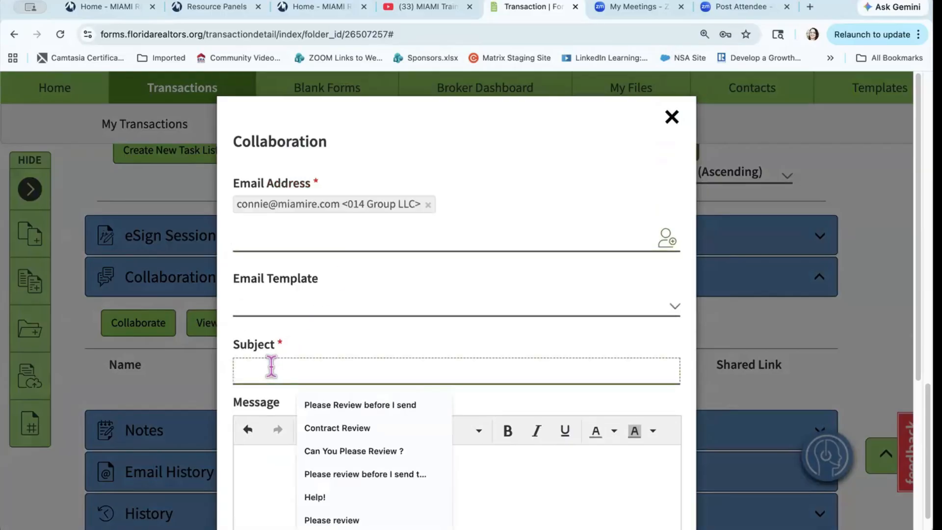
type("Please")
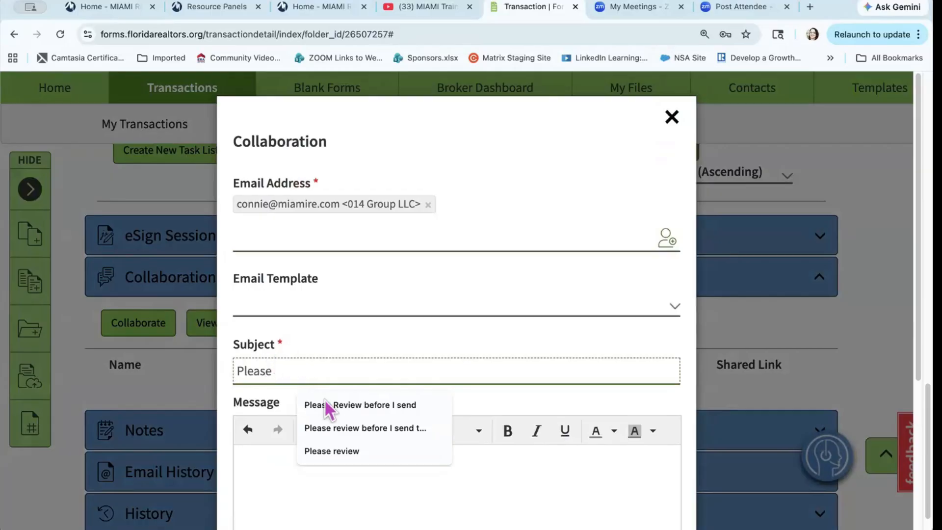
left_click(328, 406)
left_click(306, 487)
type("Ple")
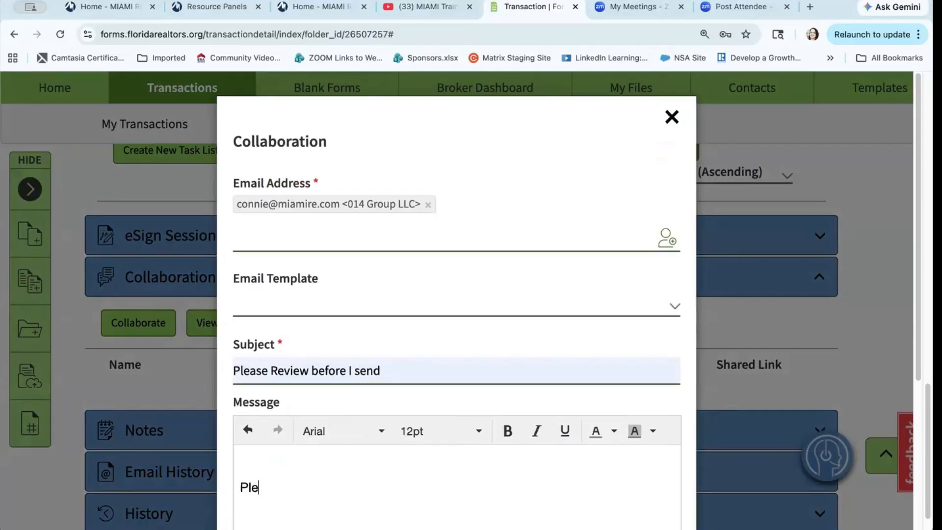
type("ase Review")
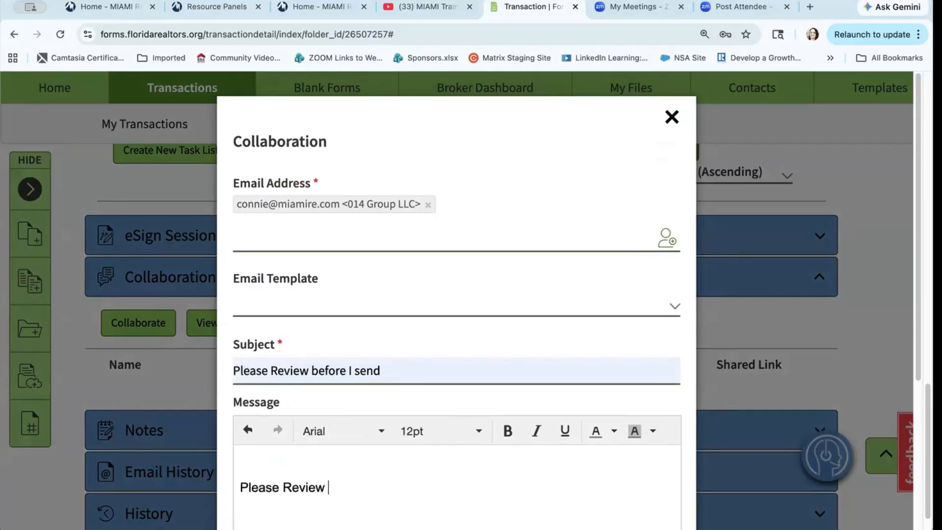
scroll(345, 467, "down", 5)
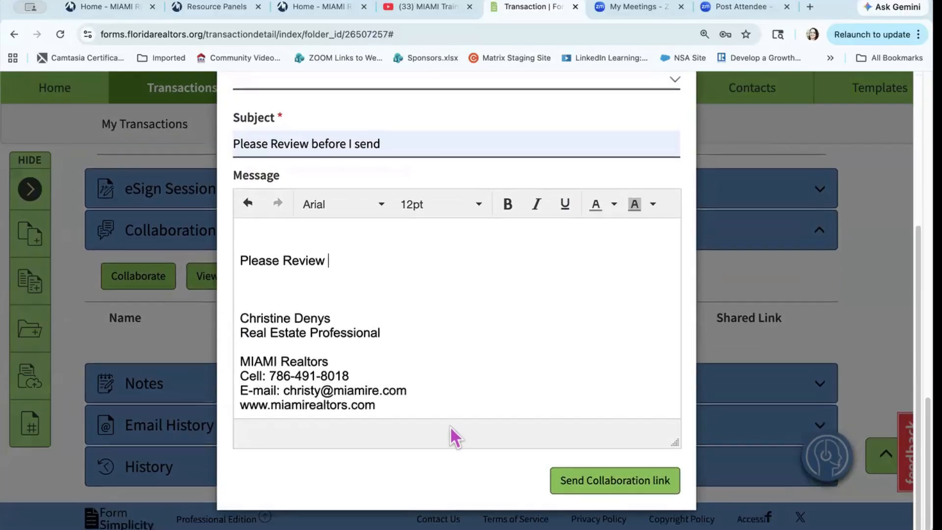
left_click(582, 479)
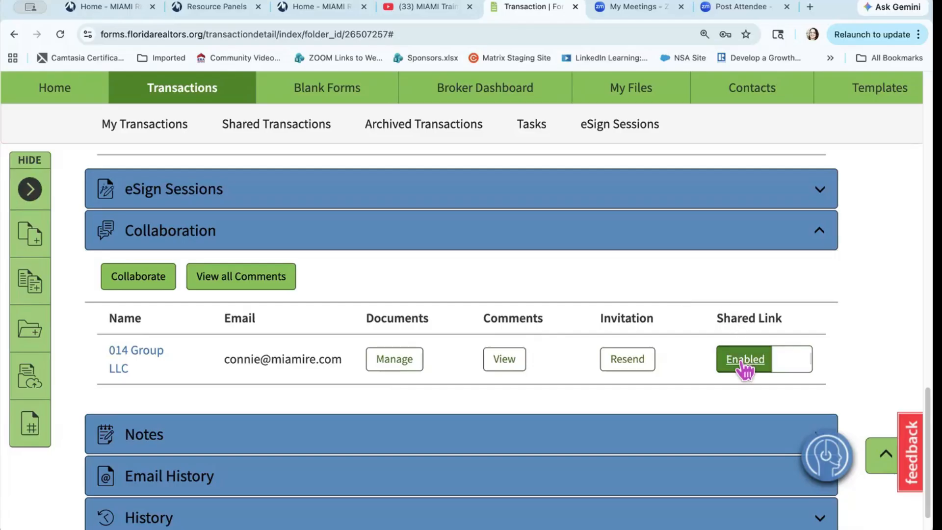
Step: Expand Notes, Email History and History, review the four history entries, then return to the top
left_click(800, 369)
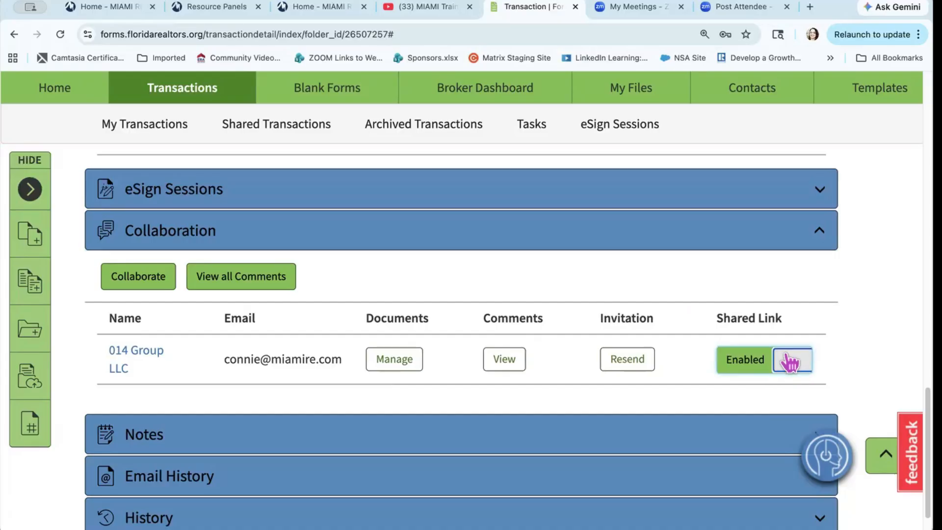
scroll(789, 362, "down", 1)
left_click(819, 380)
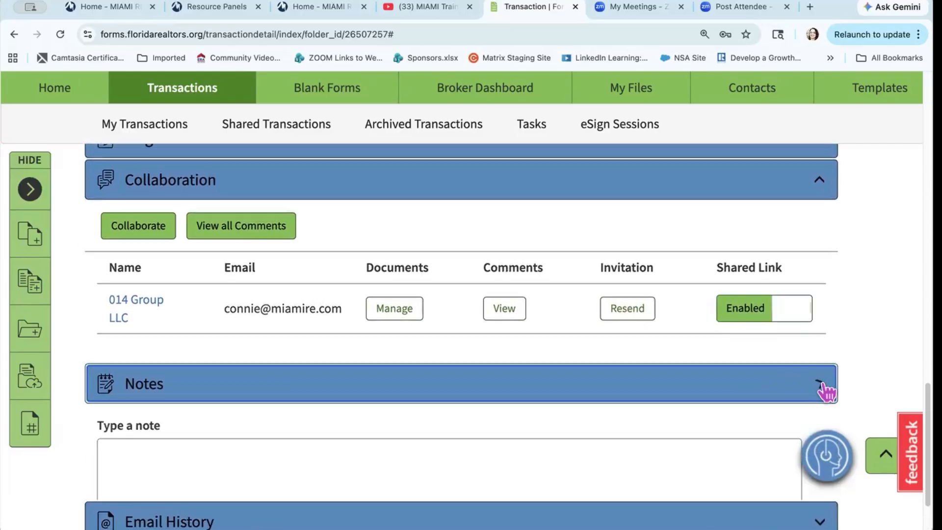
scroll(576, 437, "down", 4)
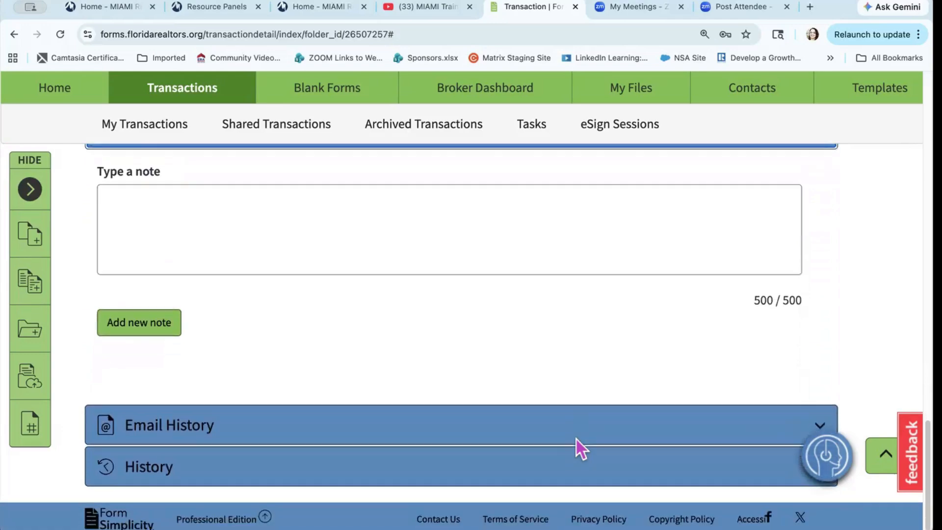
left_click(673, 431)
scroll(675, 432, "down", 2)
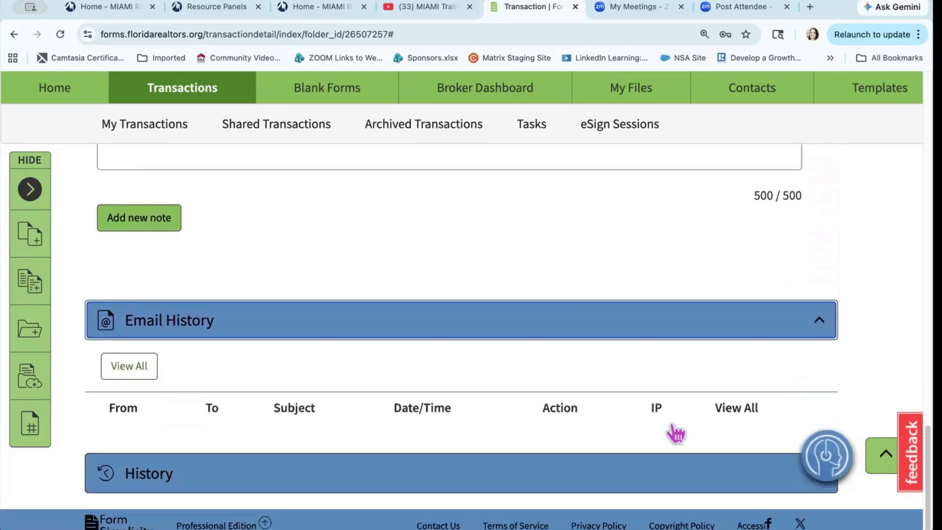
left_click(707, 485)
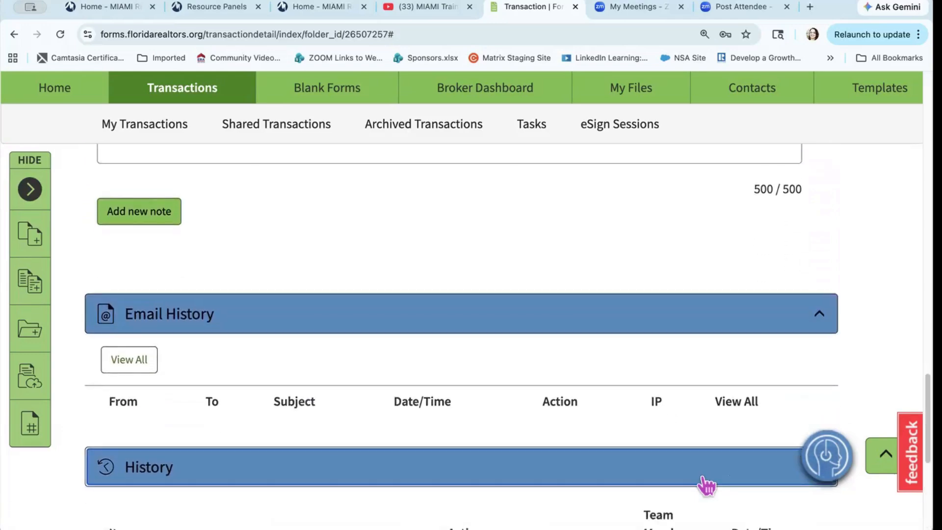
scroll(701, 478, "down", 6)
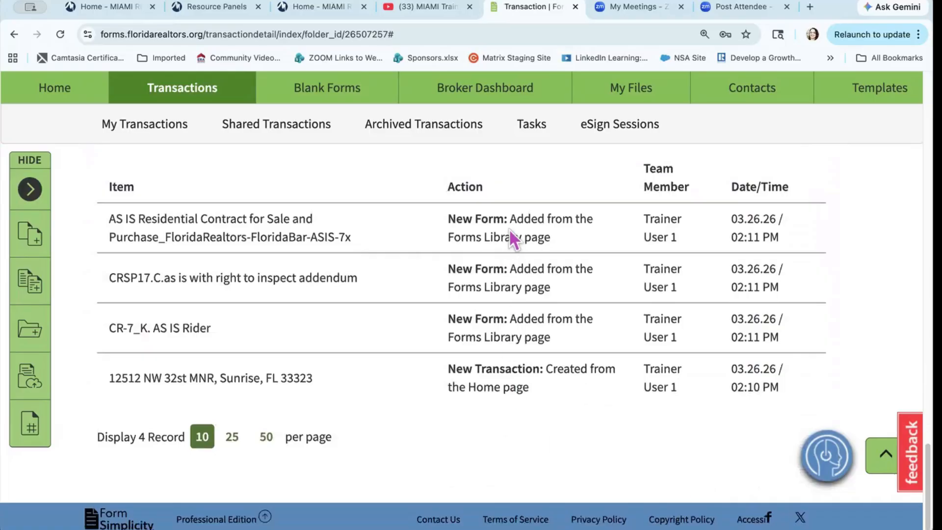
scroll(489, 366, "up", 2)
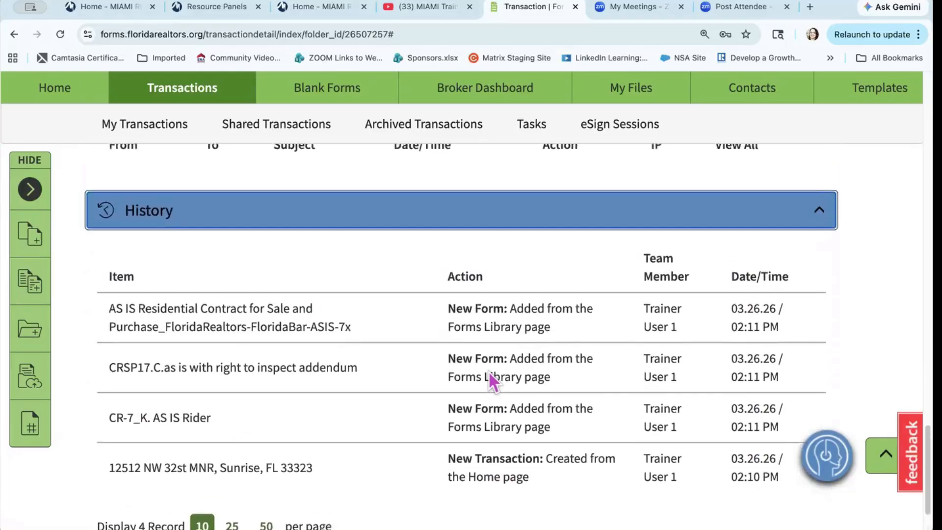
scroll(488, 371, "up", 20)
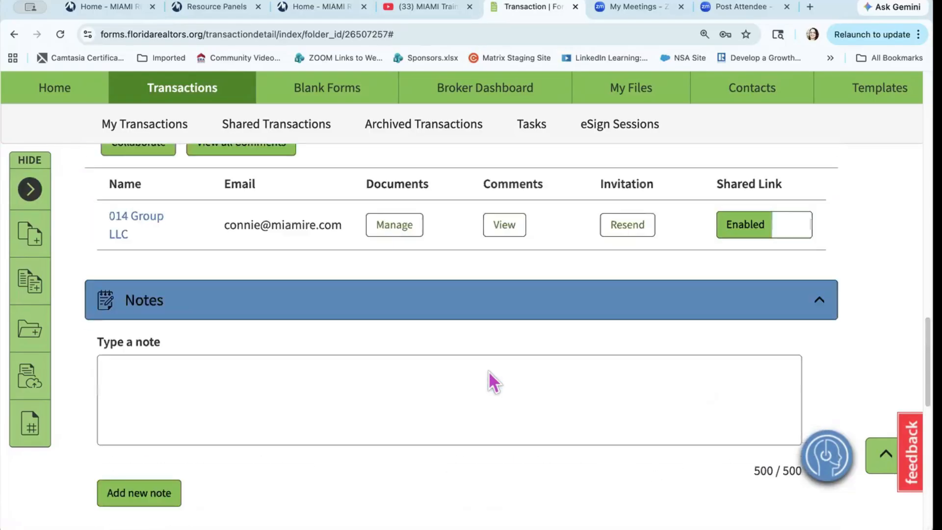
scroll(489, 370, "up", 2)
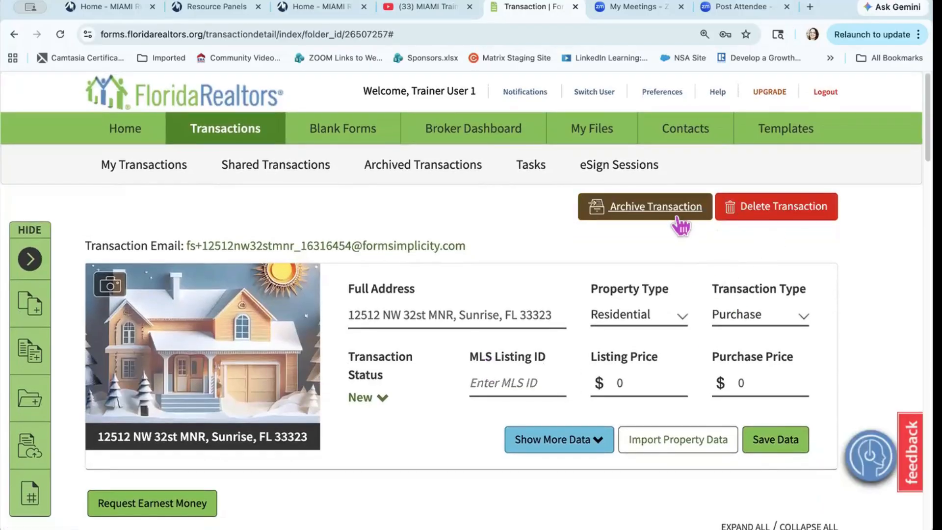
left_click(653, 211)
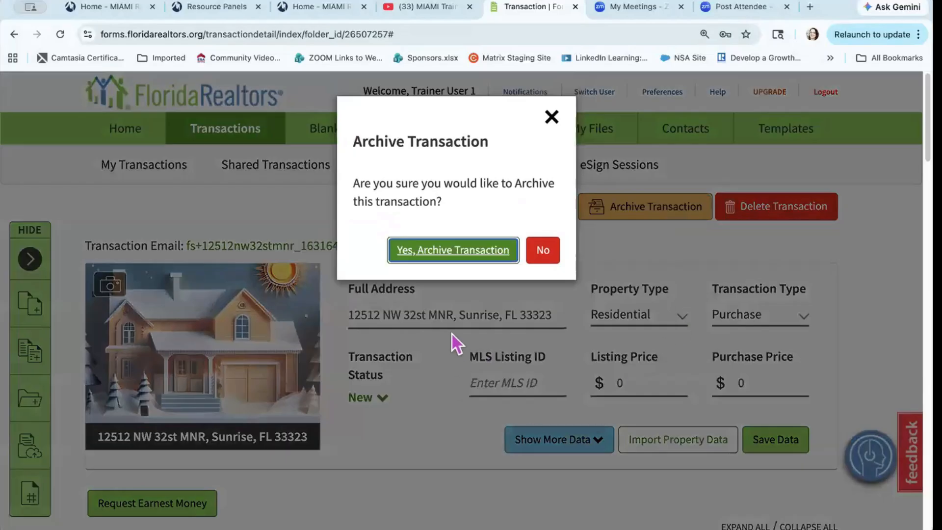
left_click(543, 250)
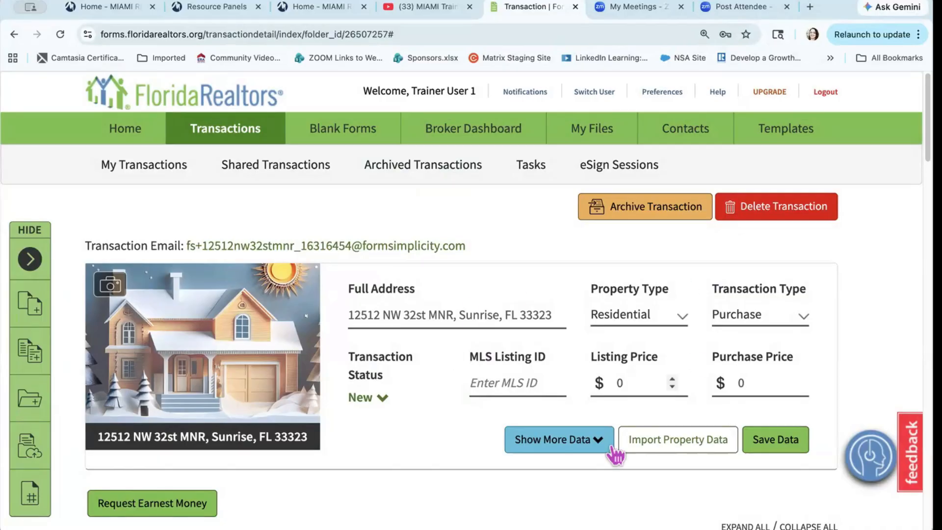
scroll(437, 401, "down", 2)
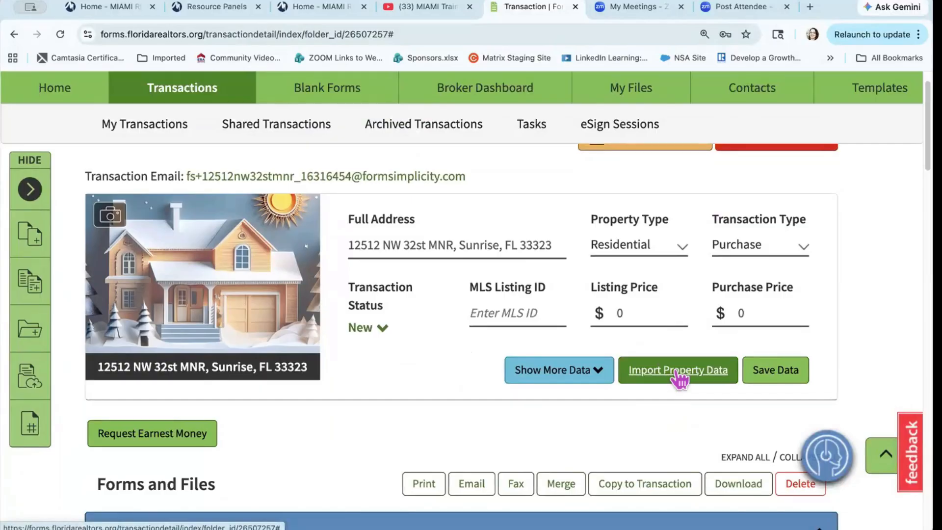
triple_click(428, 247)
key("super+c")
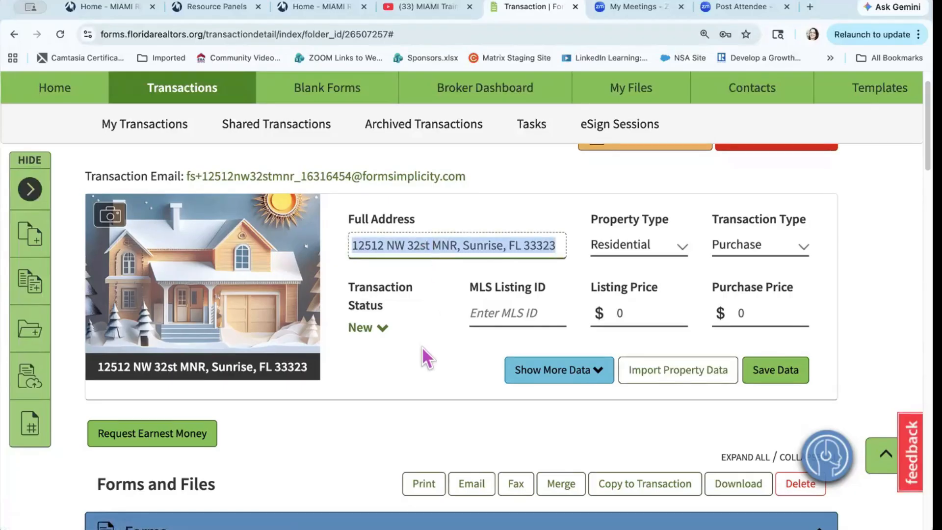
Step: Look up MLS listing ID A11542493 through Import MLS Data
left_click(448, 358)
left_click(640, 374)
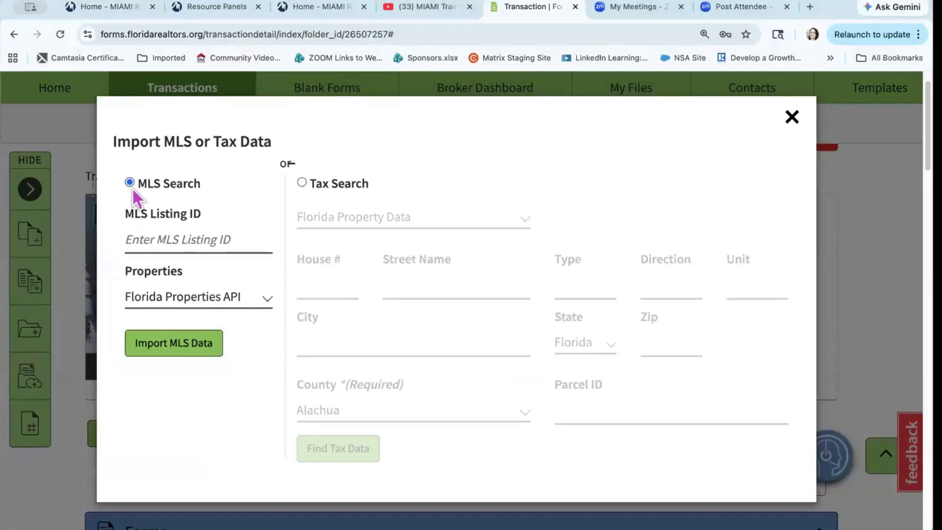
left_click(149, 240)
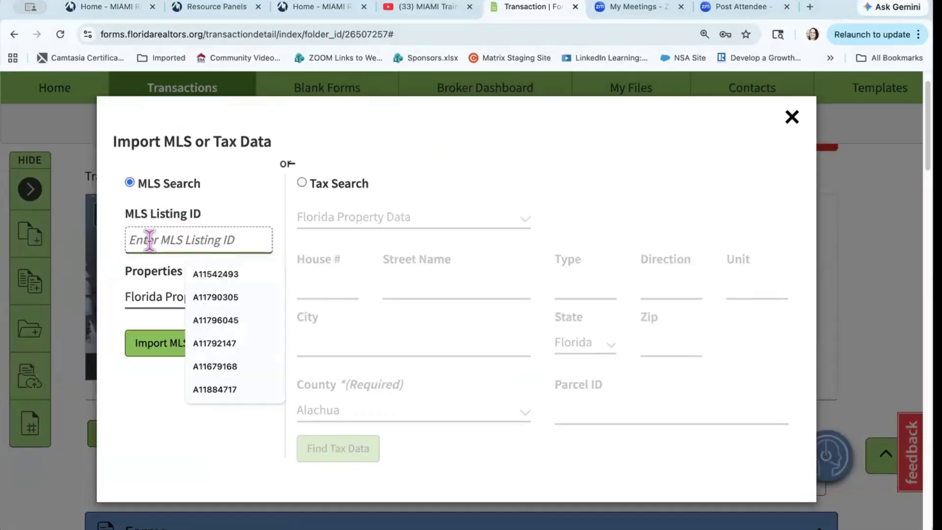
left_click(234, 271)
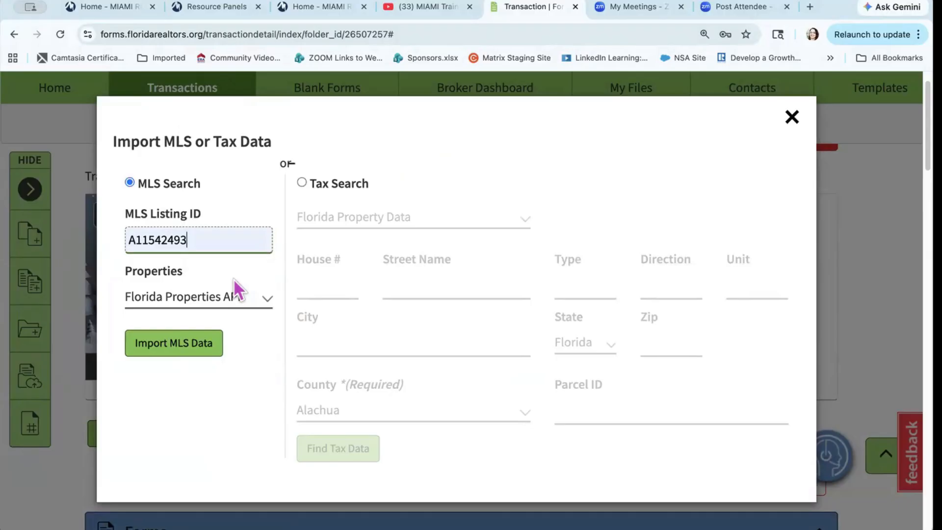
left_click(182, 354)
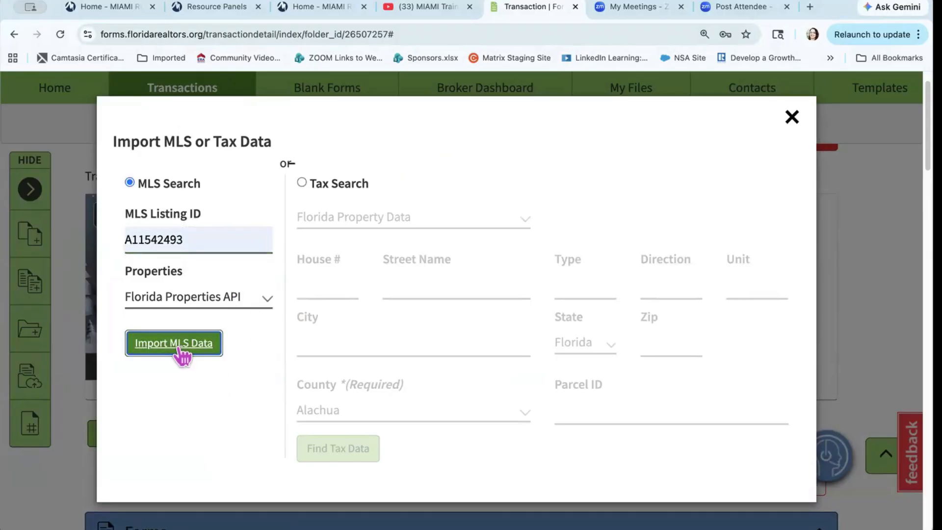
Step: Confirm no listing was found and clear the MLS Listing ID field
scroll(175, 346, "down", 2)
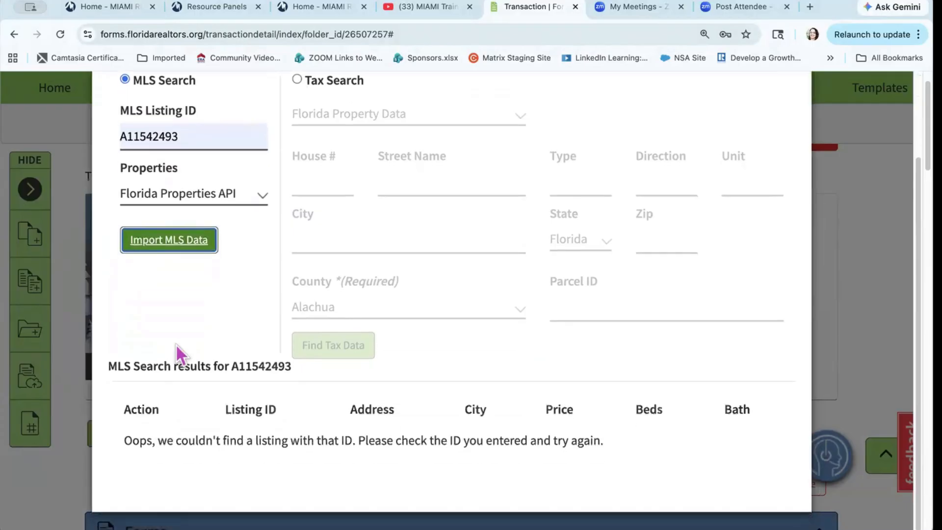
scroll(176, 344, "up", 1)
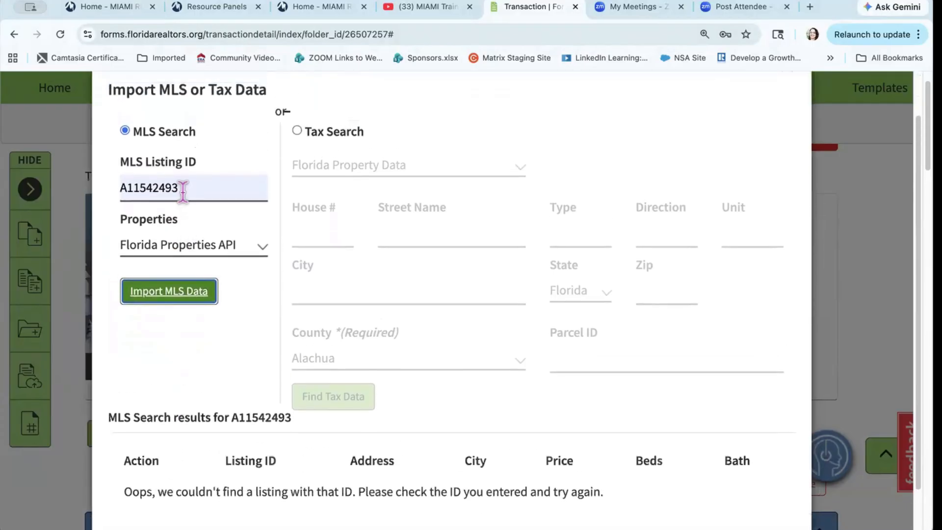
scroll(195, 468, "down", 1)
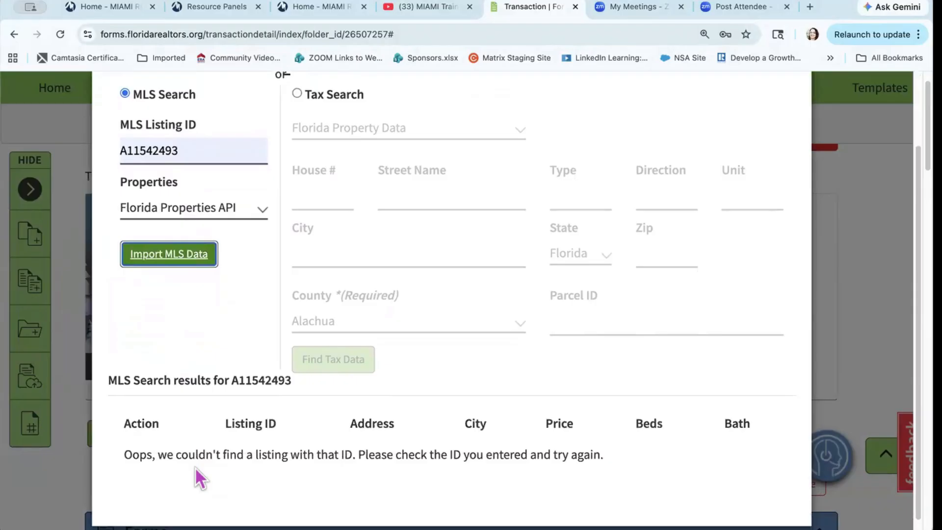
scroll(144, 454, "up", 3)
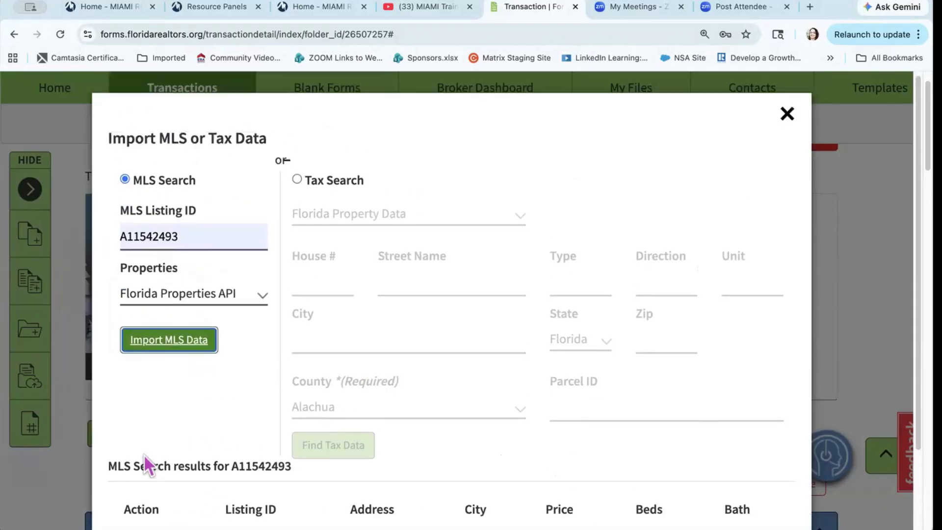
left_click_drag(177, 240, 54, 243)
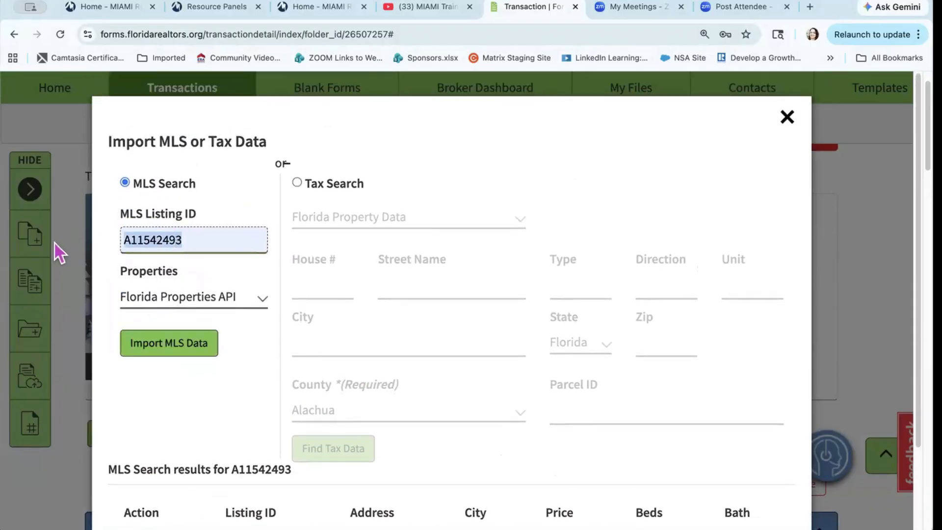
key("BackSpace")
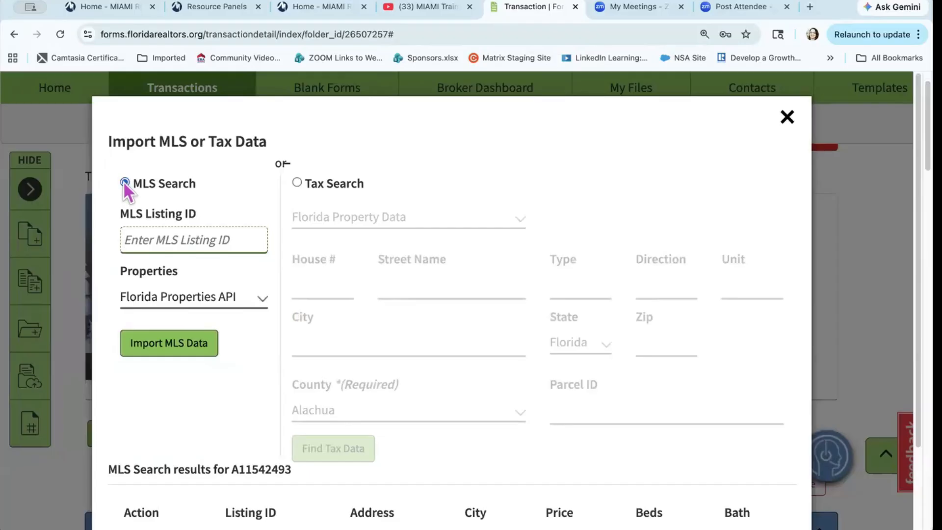
Step: Search Broward County tax records for the property's address
left_click(297, 182)
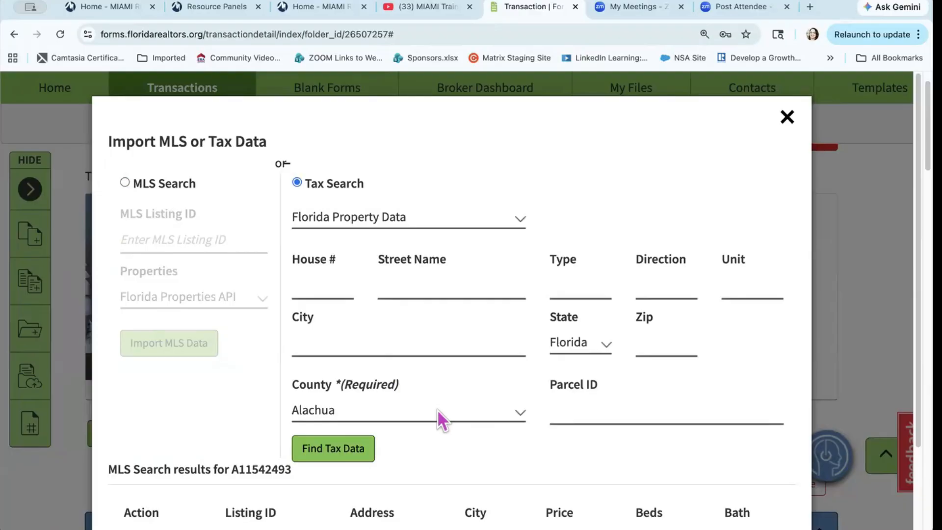
left_click(416, 407)
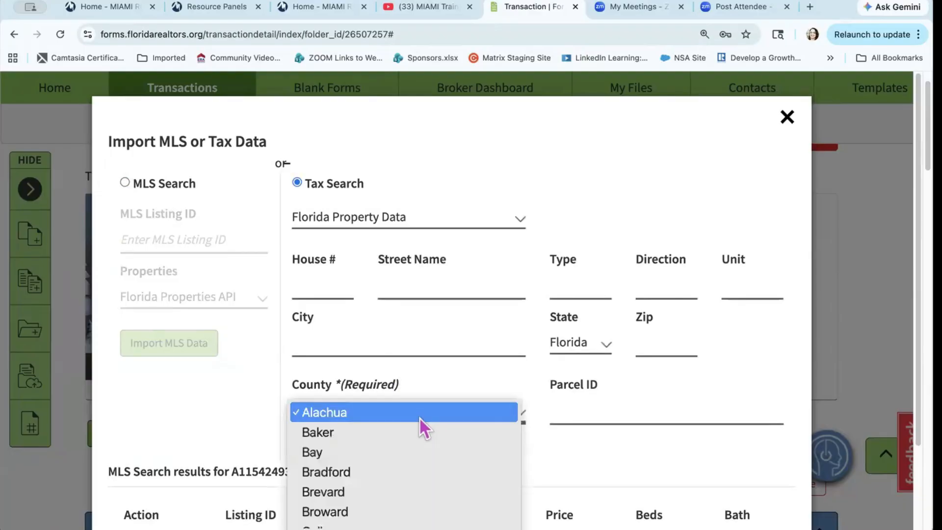
left_click(325, 512)
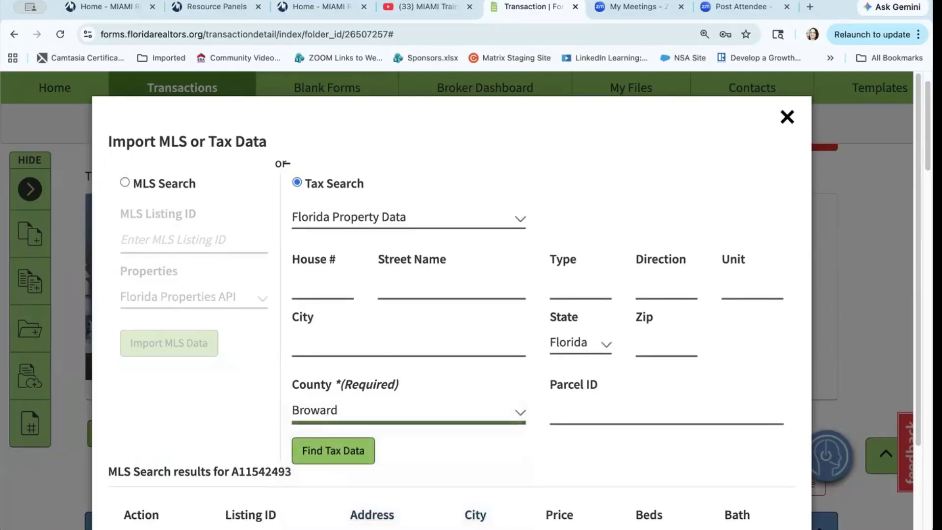
left_click(568, 407)
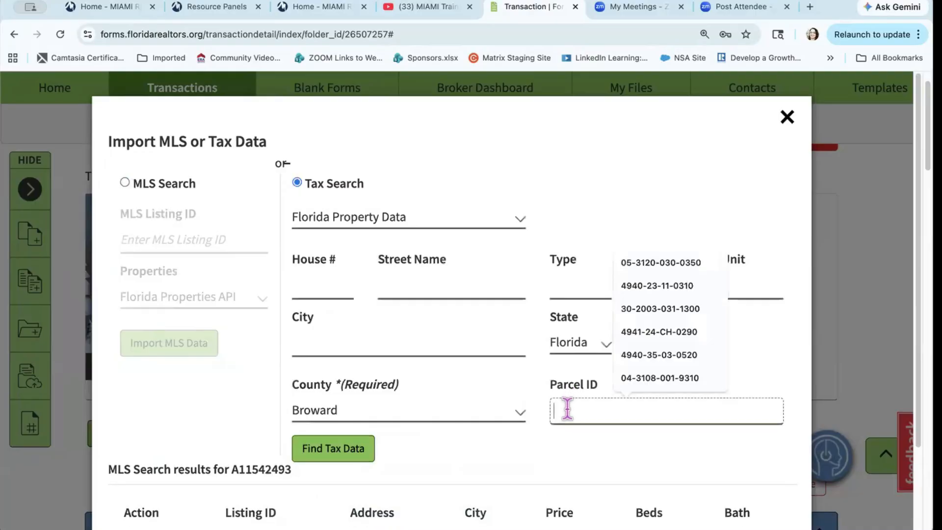
key("super+v")
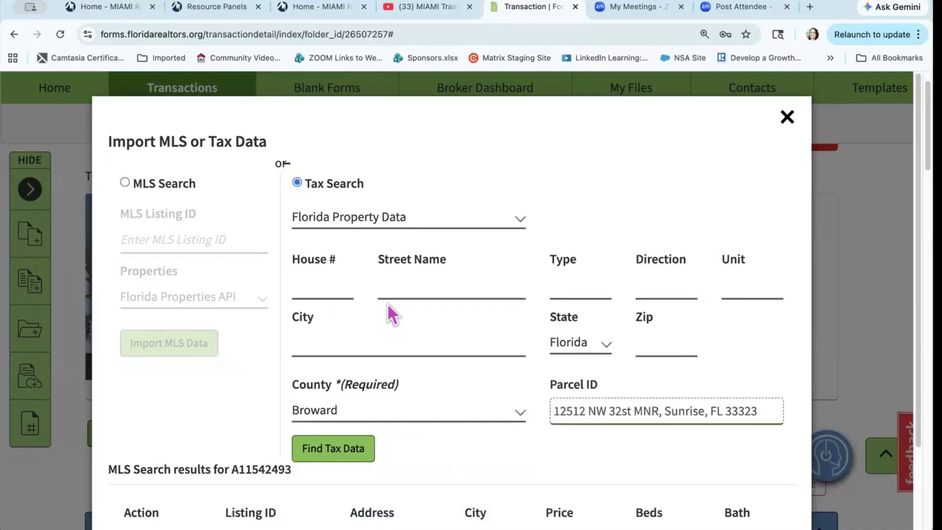
left_click(324, 287)
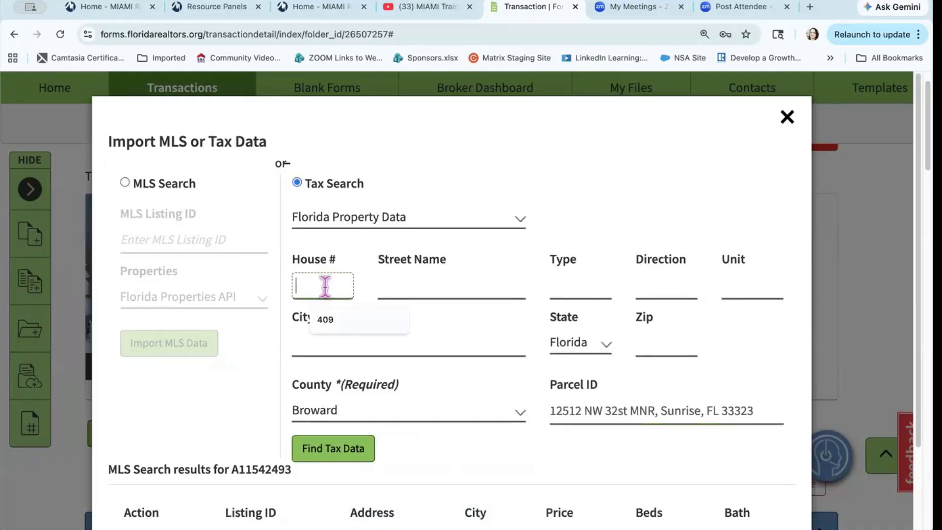
type("12512")
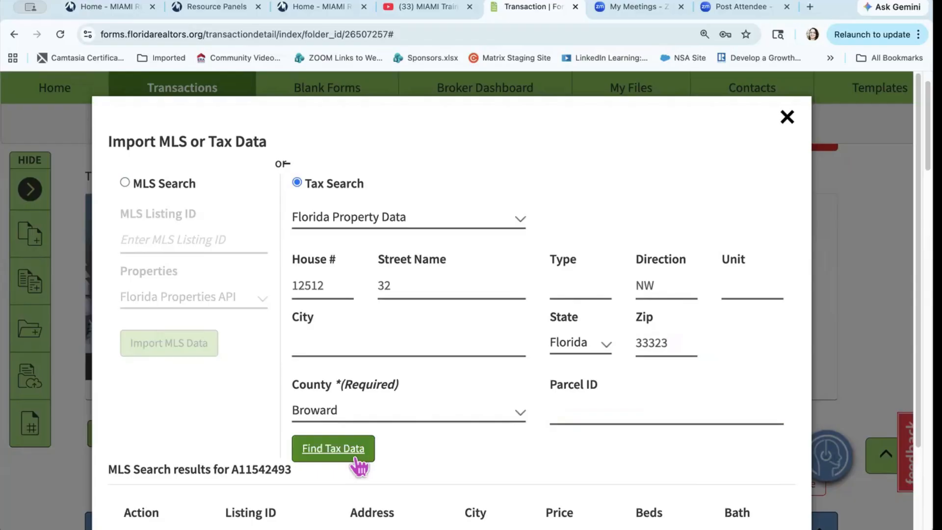
left_click(351, 456)
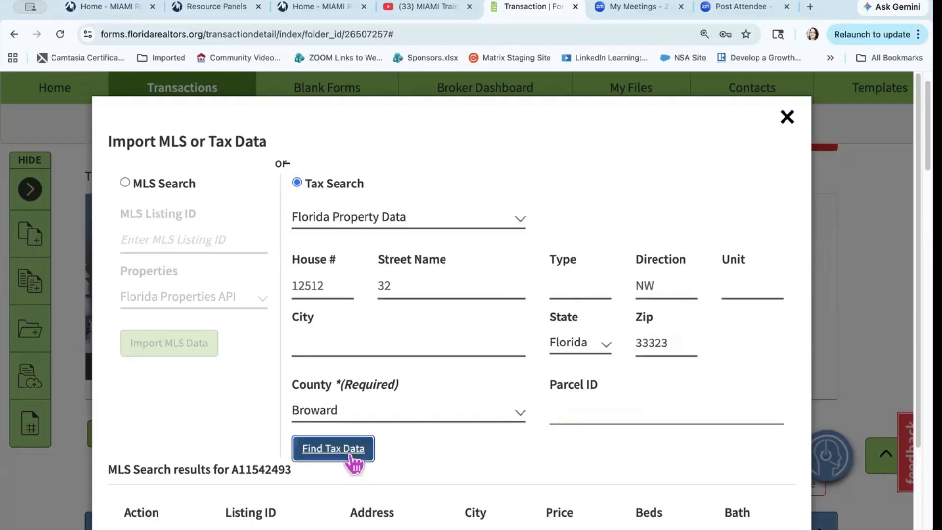
scroll(353, 461, "down", 3)
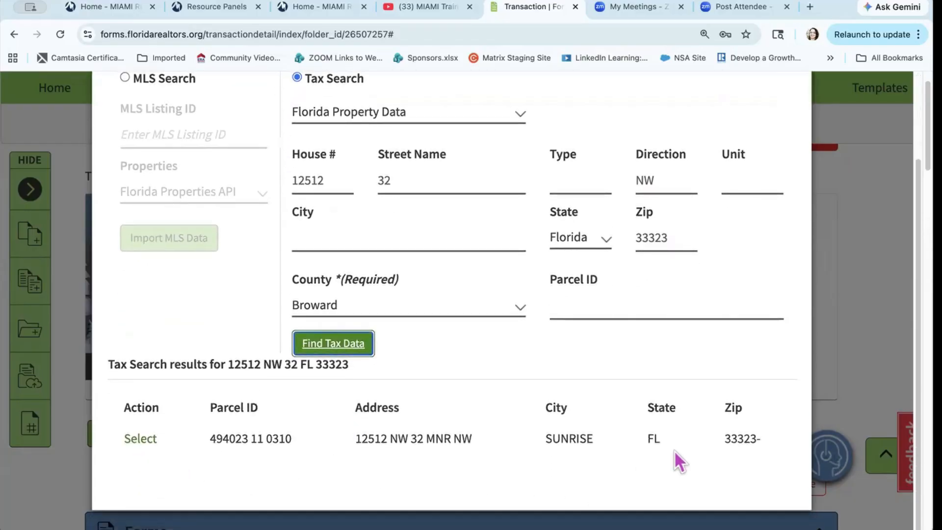
left_click(139, 440)
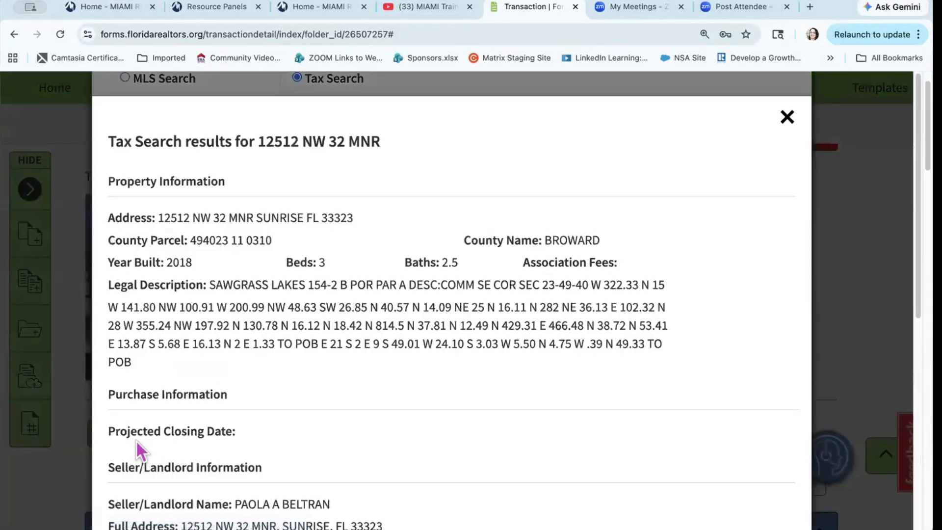
scroll(383, 427, "down", 6)
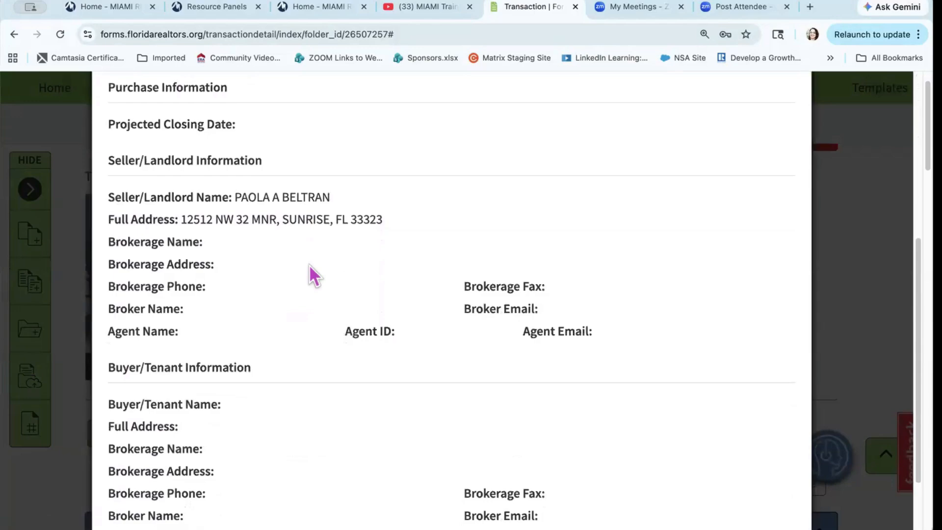
scroll(310, 266, "down", 2)
left_click(657, 476)
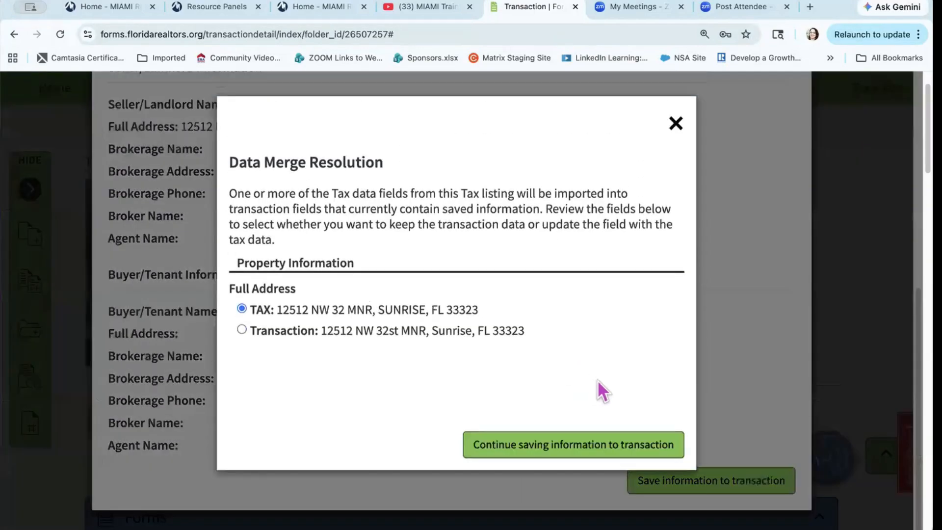
left_click(565, 446)
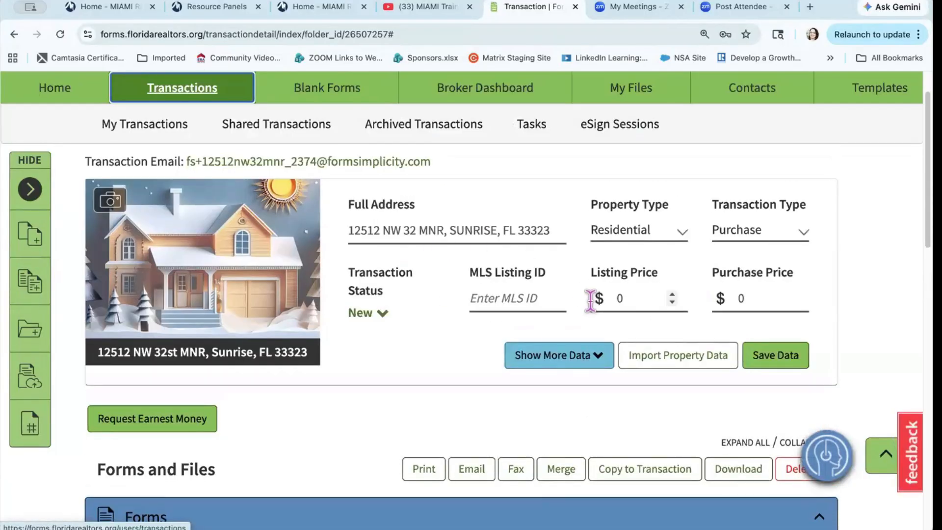
Step: Reveal the extra property fields (built 2018, 3 bedrooms, 2.5 bathrooms) and save the data
left_click(578, 363)
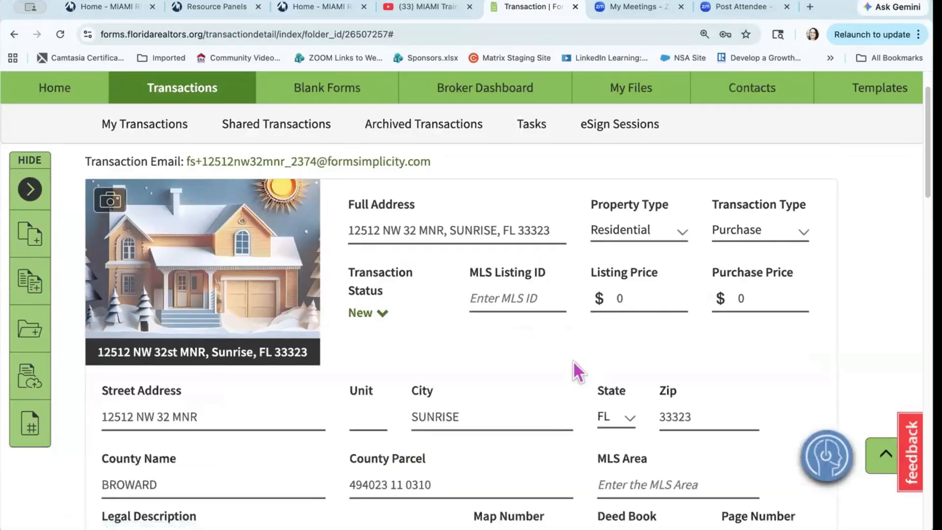
scroll(494, 406, "down", 5)
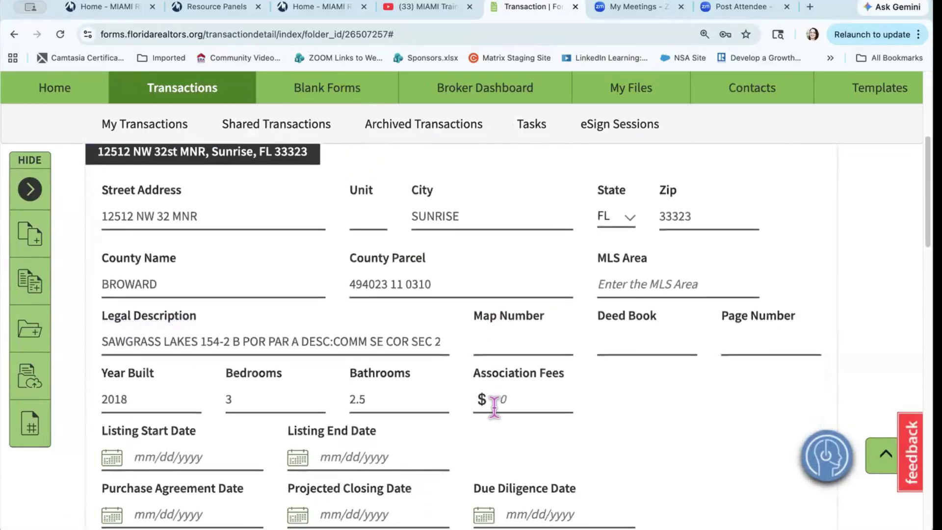
scroll(494, 406, "down", 10)
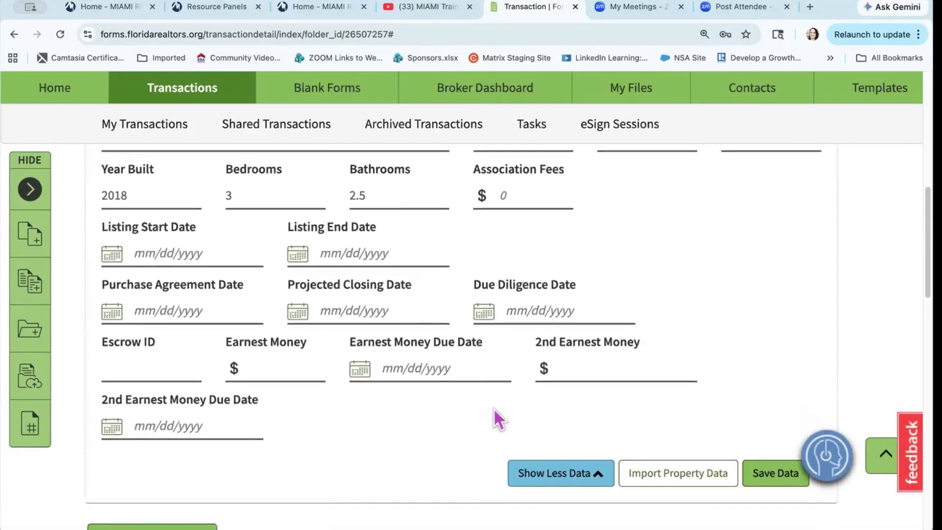
scroll(499, 417, "down", 3)
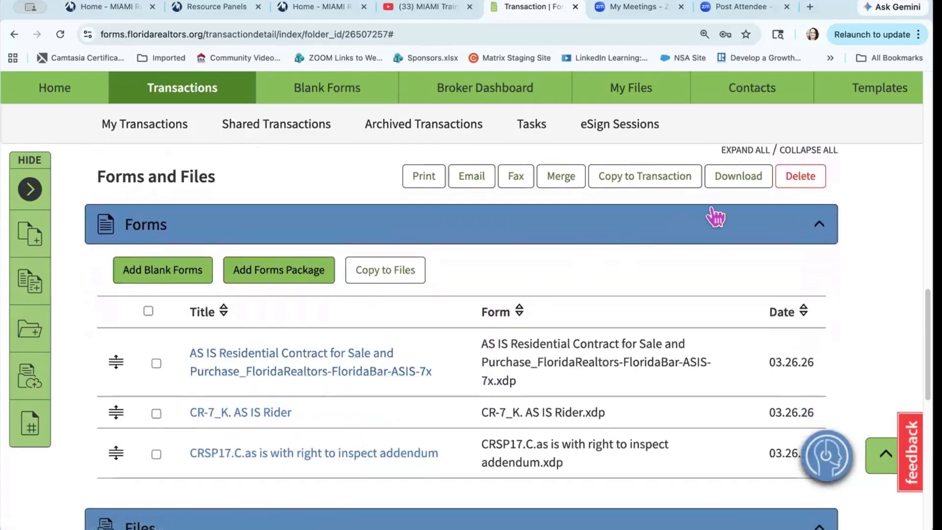
scroll(690, 222, "up", 3)
scroll(692, 223, "up", 1)
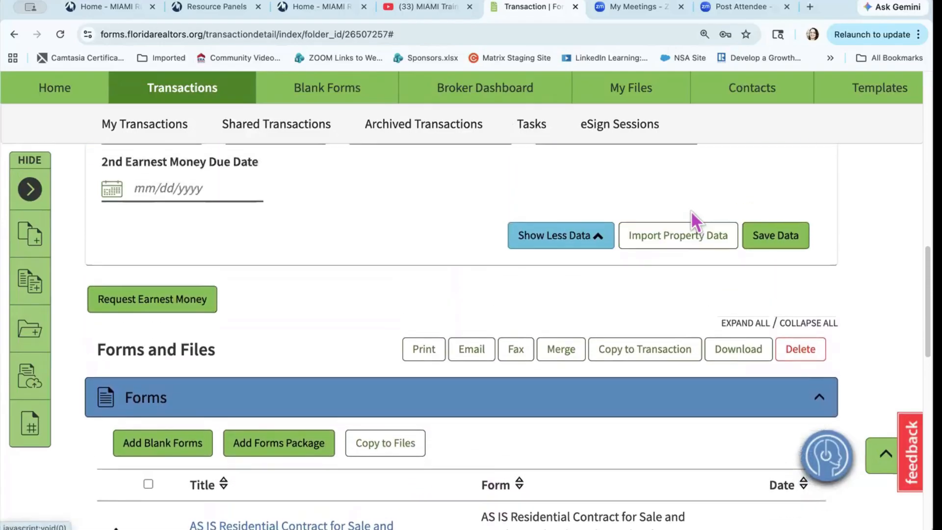
left_click(774, 236)
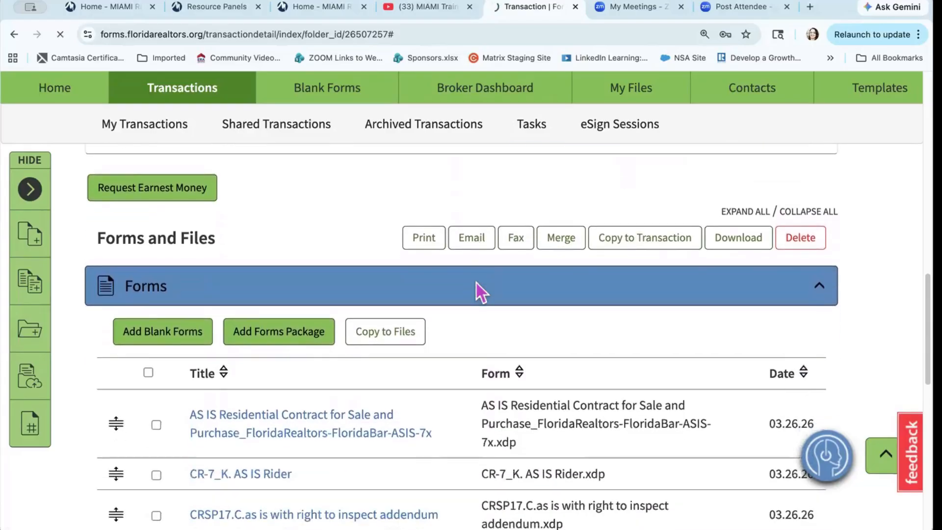
scroll(476, 281, "down", 6)
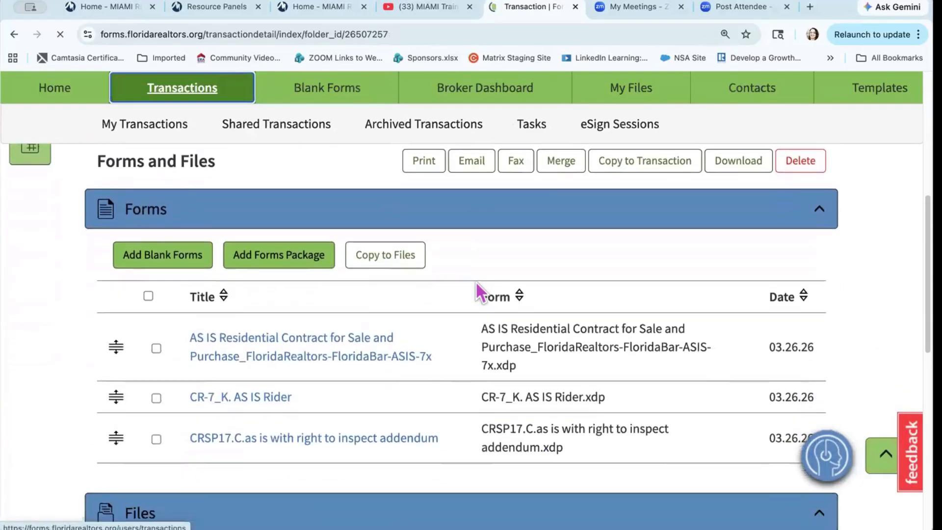
Step: Open the AS IS residential contract and put the cursor in Additional Terms line 594
left_click(364, 334)
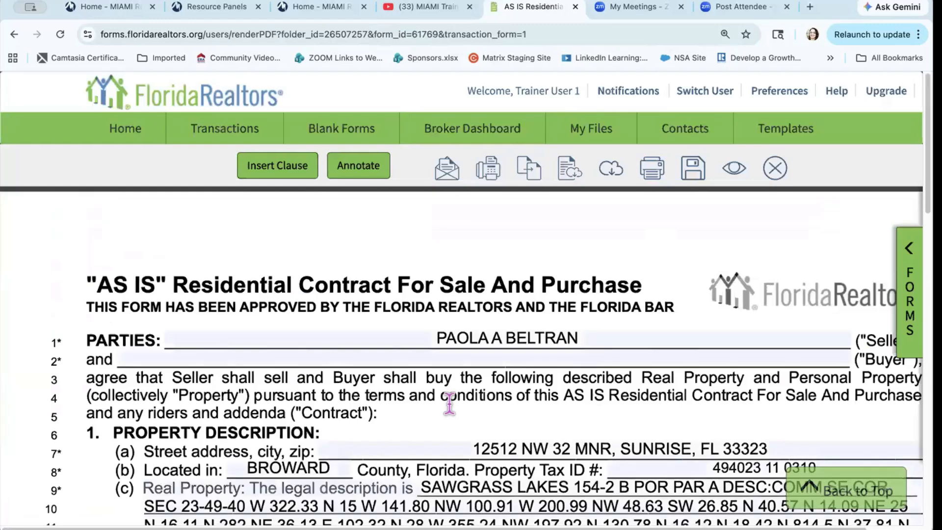
scroll(448, 405, "down", 1)
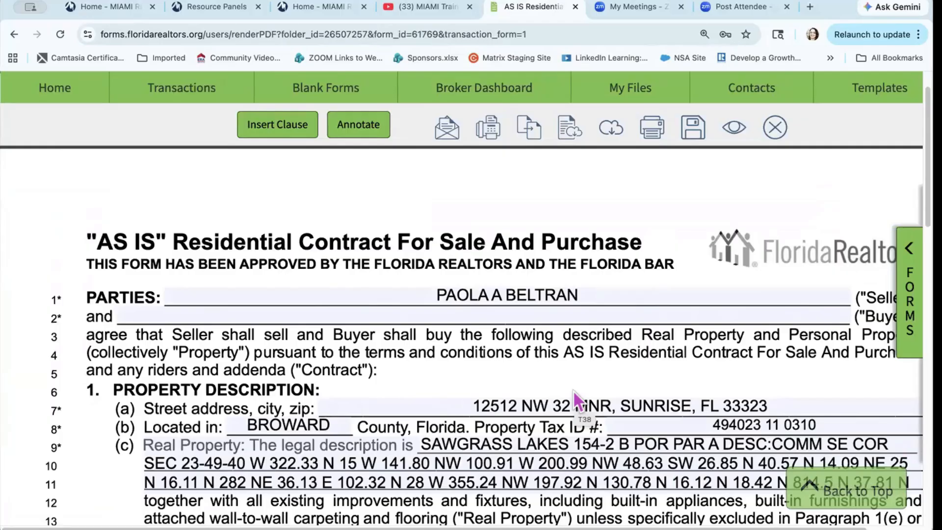
scroll(572, 390, "down", 20)
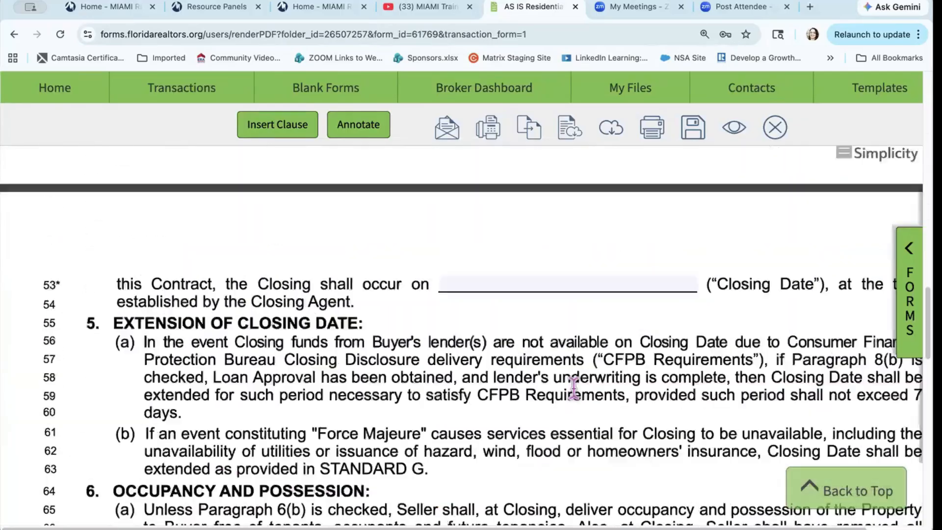
scroll(573, 388, "down", 20)
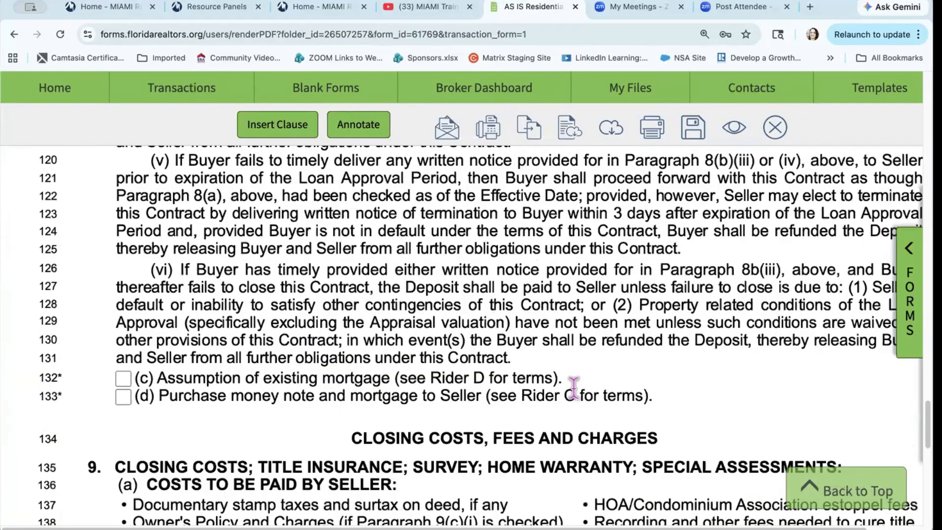
scroll(573, 384, "down", 20)
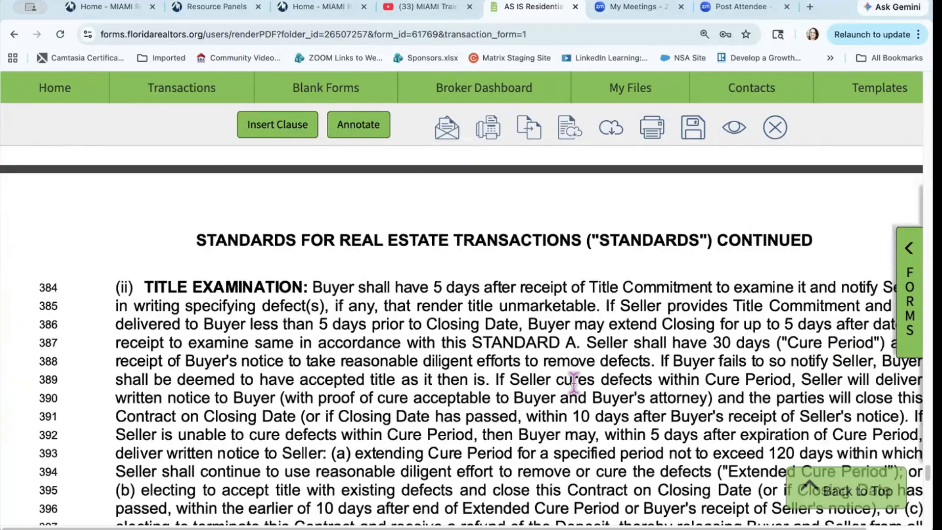
scroll(573, 383, "down", 20)
scroll(573, 384, "up", 10)
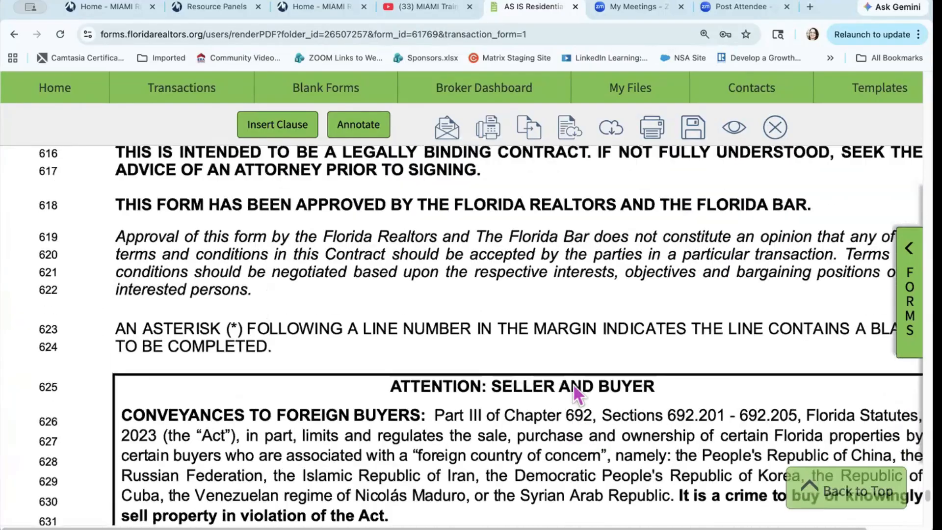
scroll(573, 383, "up", 8)
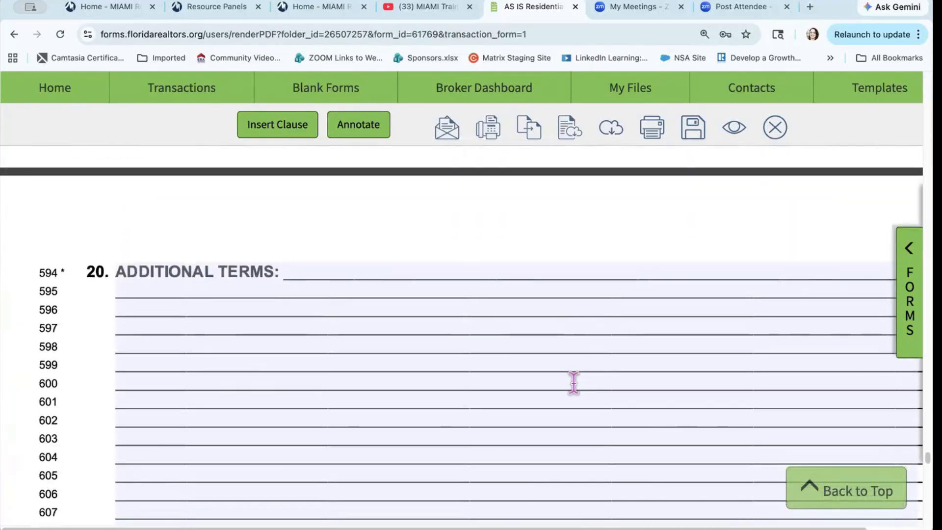
left_click(332, 264)
Step: Insert the Photography Clause ('Test Test Test') into Additional Terms line 594
left_click(281, 131)
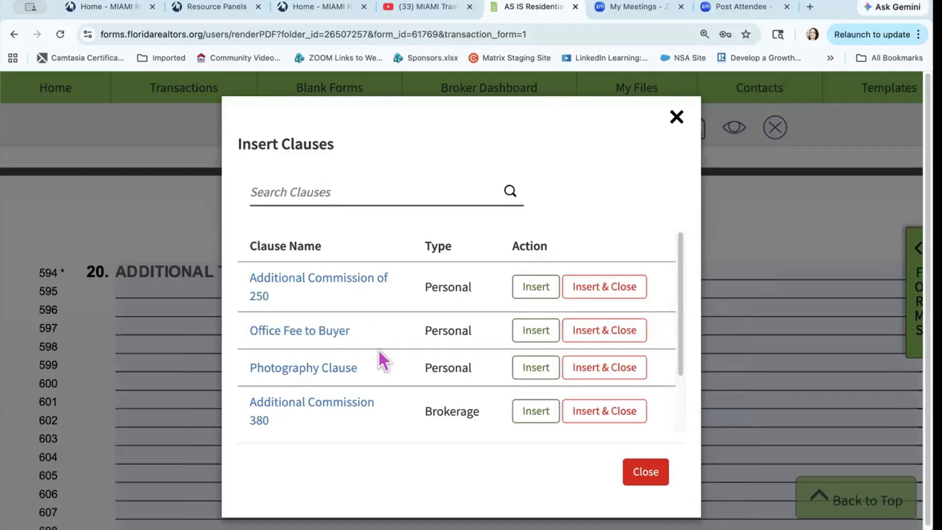
scroll(378, 358, "down", 3)
scroll(382, 357, "up", 1)
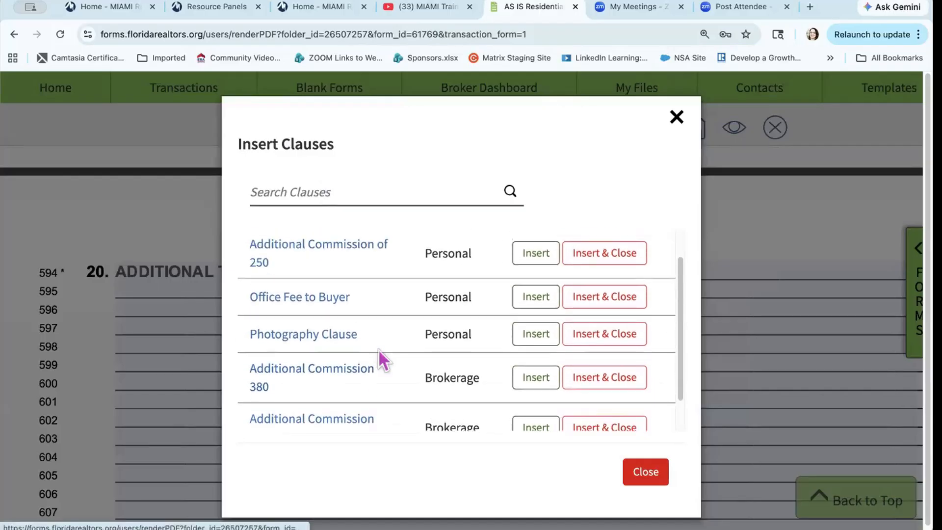
left_click(535, 335)
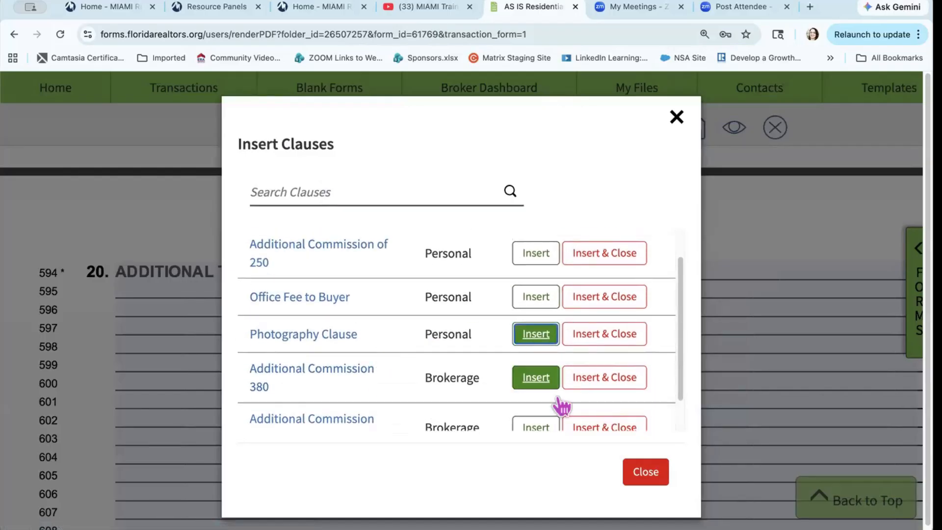
left_click(647, 478)
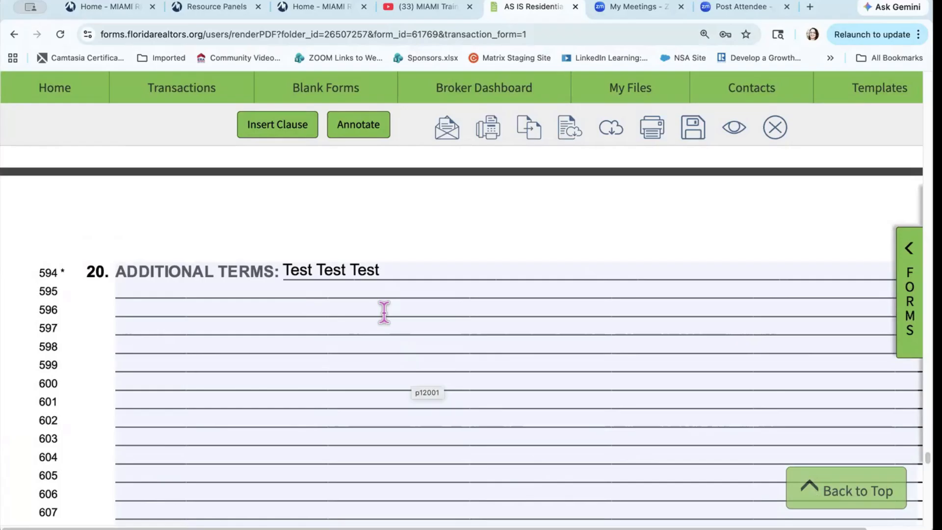
Step: Save and close the AS IS contract, returning to the transaction details
scroll(384, 313, "up", 15)
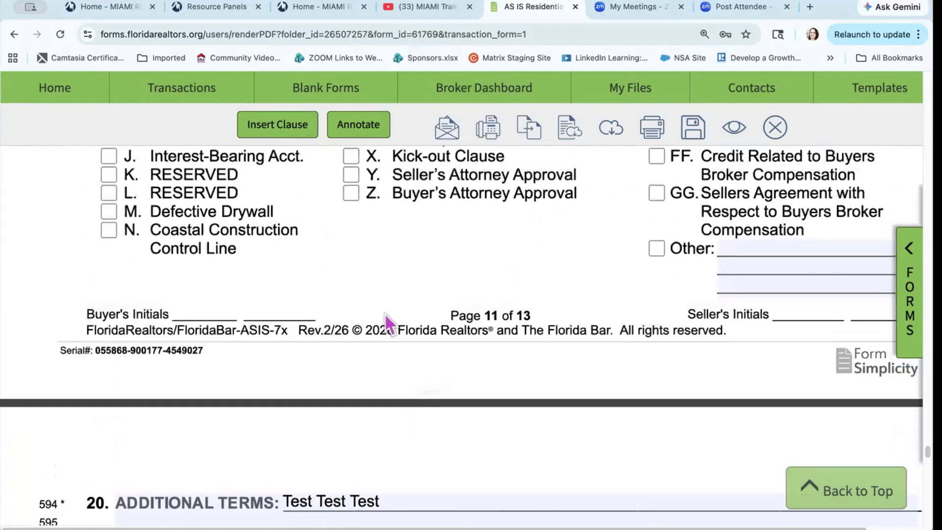
scroll(384, 315, "up", 20)
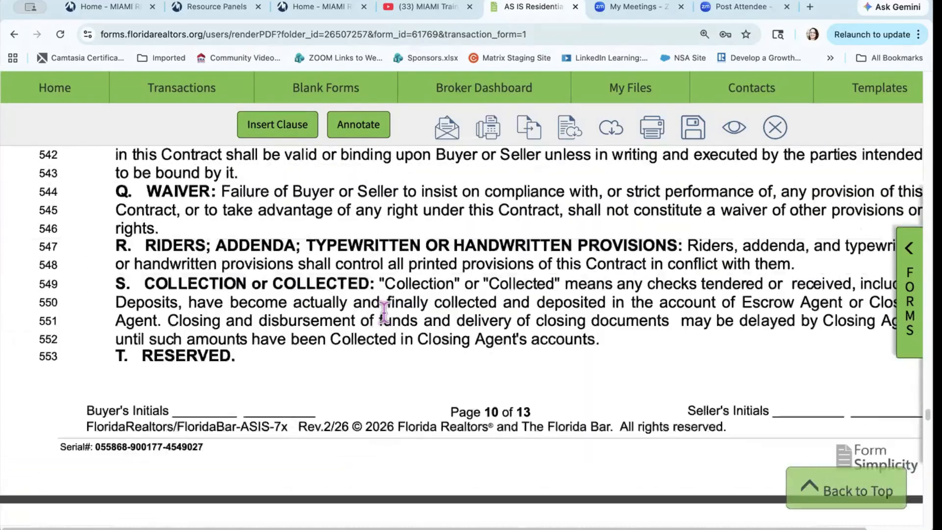
scroll(384, 313, "up", 20)
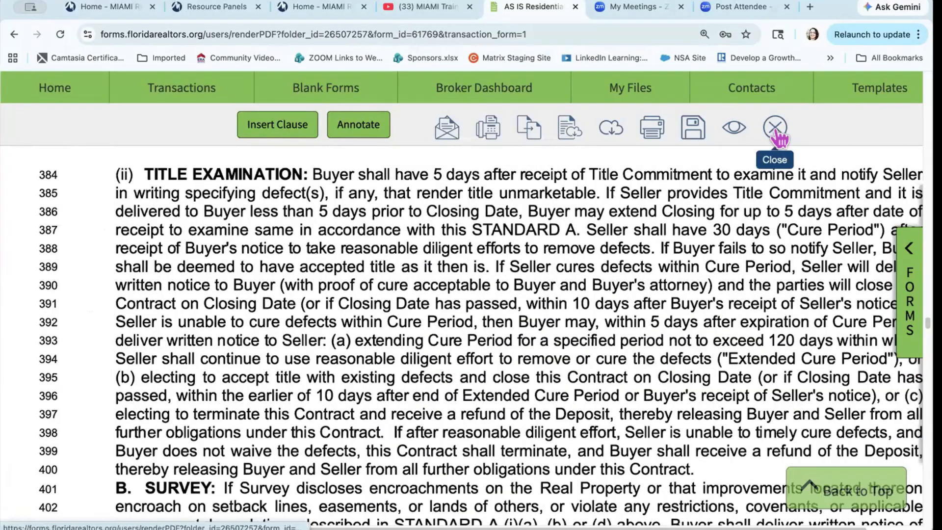
left_click(775, 128)
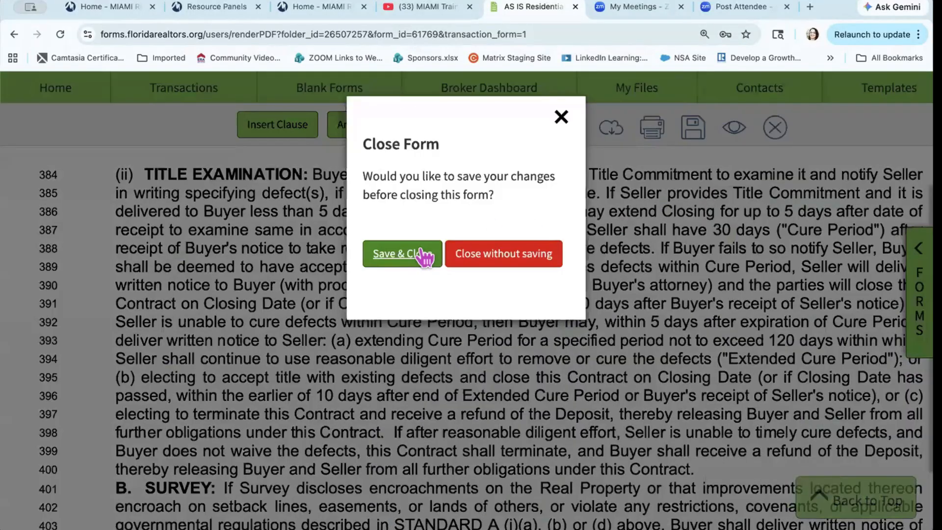
left_click(414, 267)
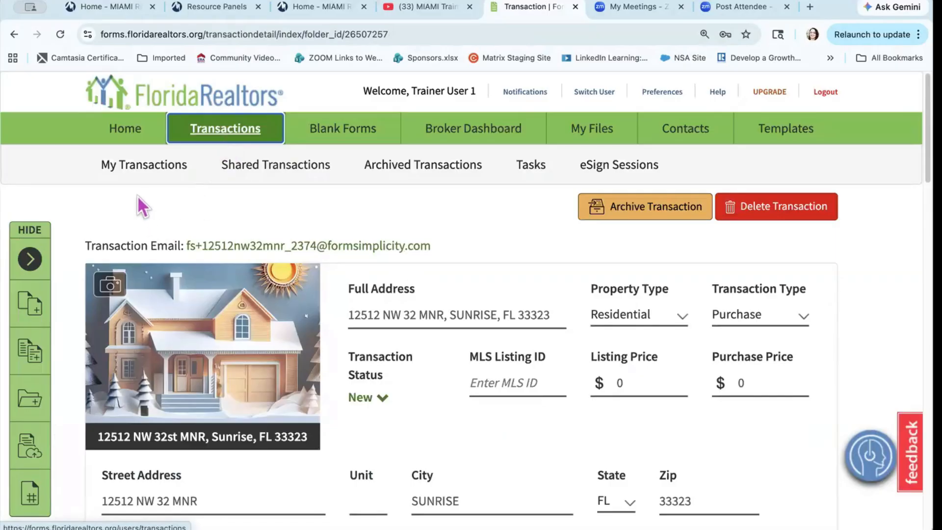
Step: Go to Archived Transactions via Shared Transactions and look at the Sort options
left_click(286, 172)
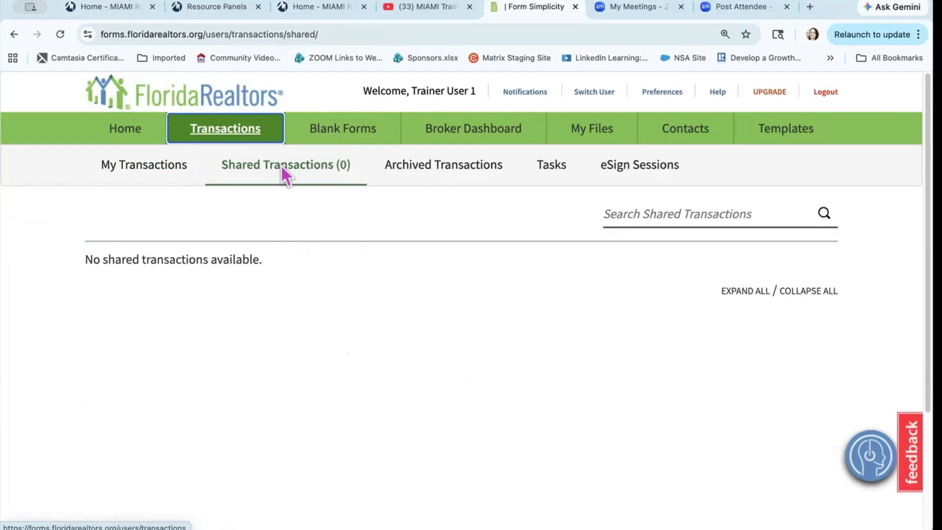
left_click(454, 172)
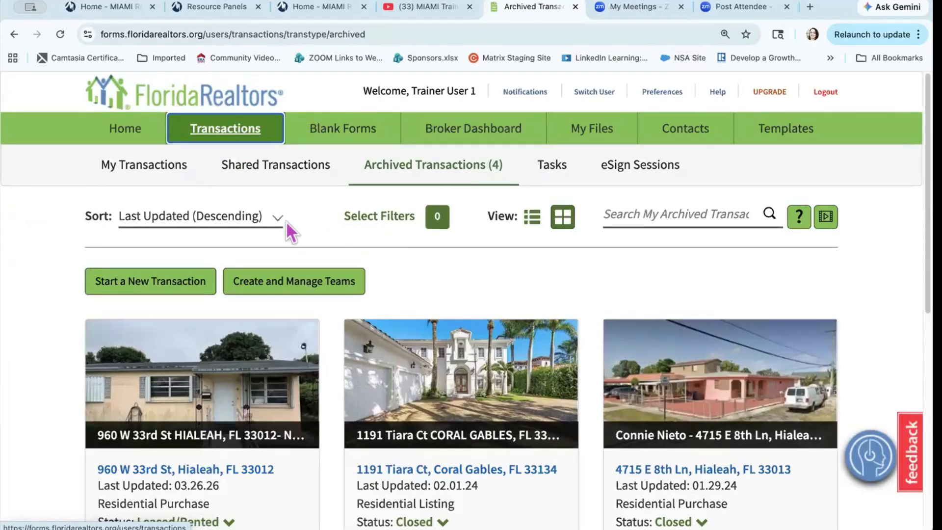
left_click(270, 220)
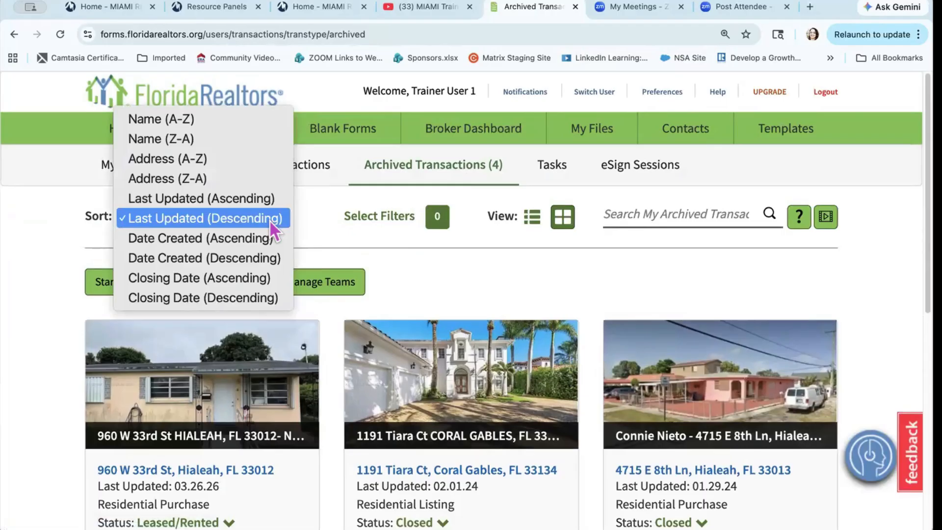
left_click(466, 240)
Step: Toggle between table and card views, then view and close the page's help
left_click(536, 220)
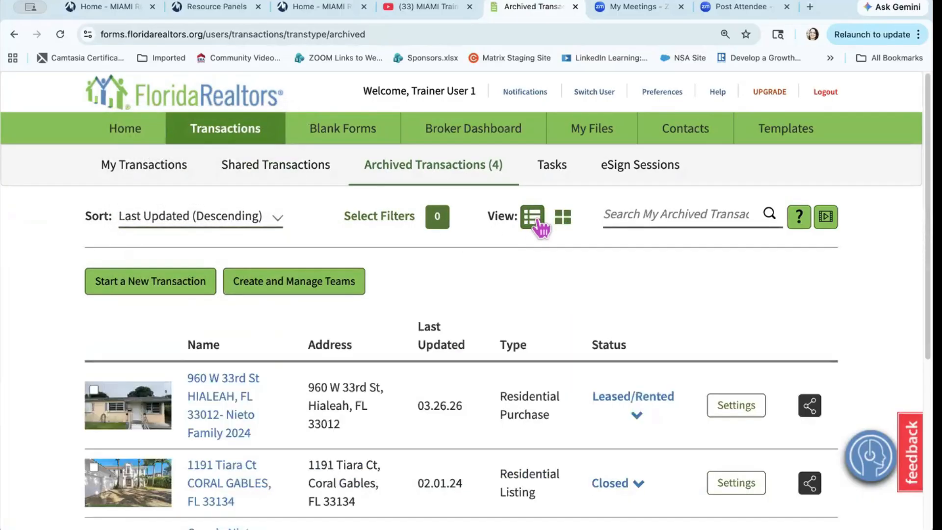
left_click(563, 224)
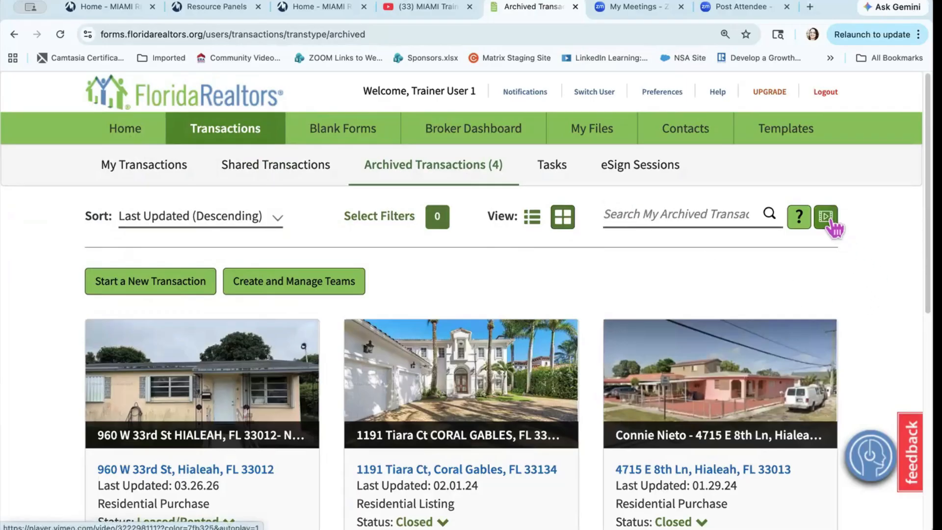
left_click(800, 217)
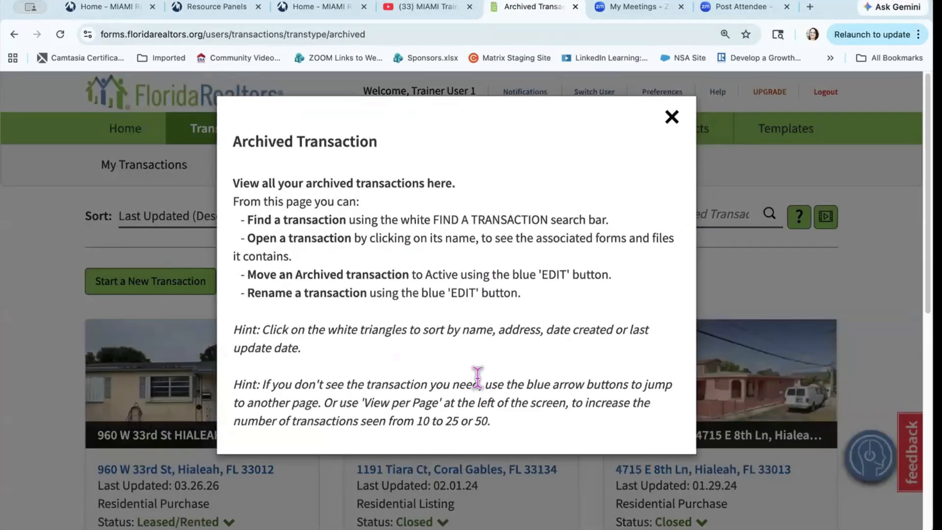
left_click(672, 118)
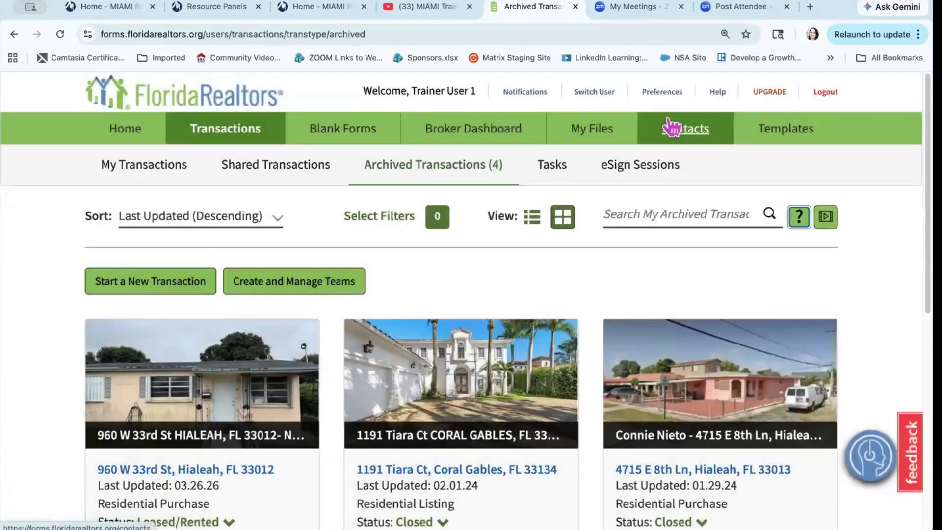
Step: In the Blank Forms library, collapse Florida and expand Board - Miami Association to browse its forms
left_click(350, 128)
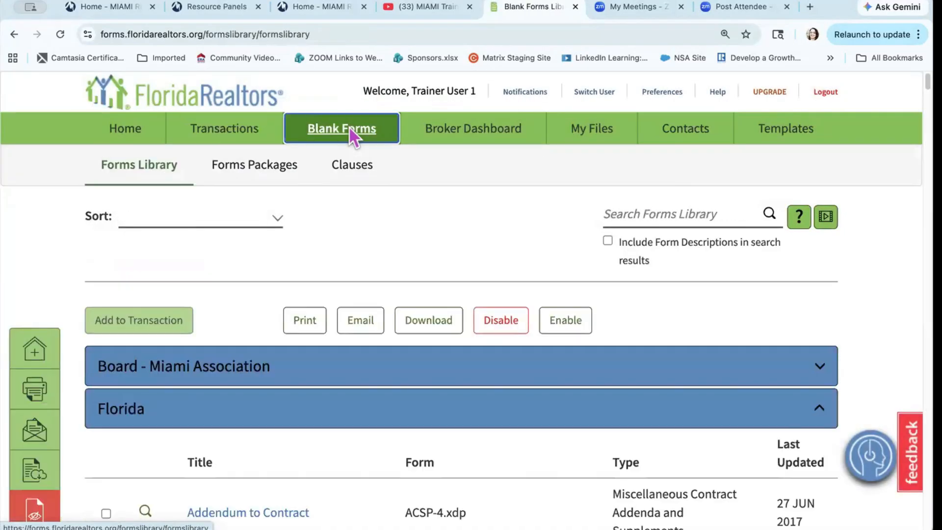
left_click(812, 420)
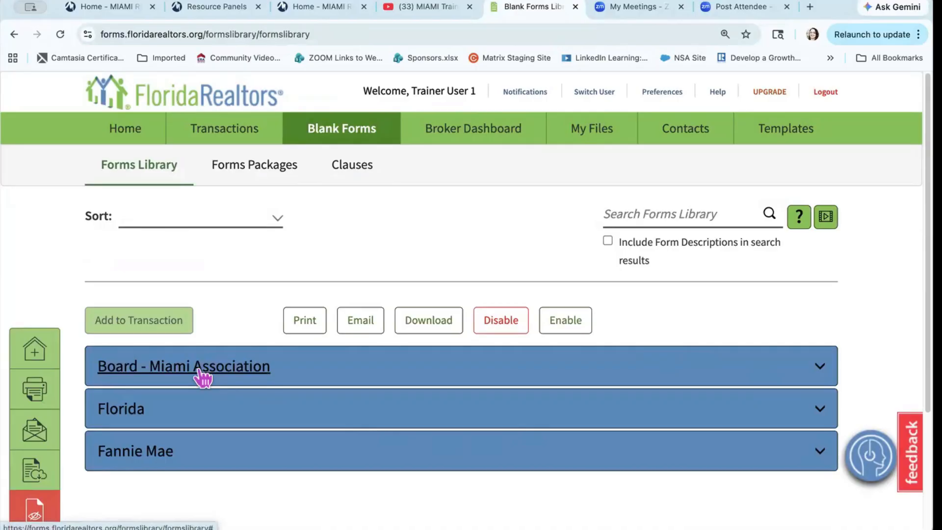
left_click(219, 379)
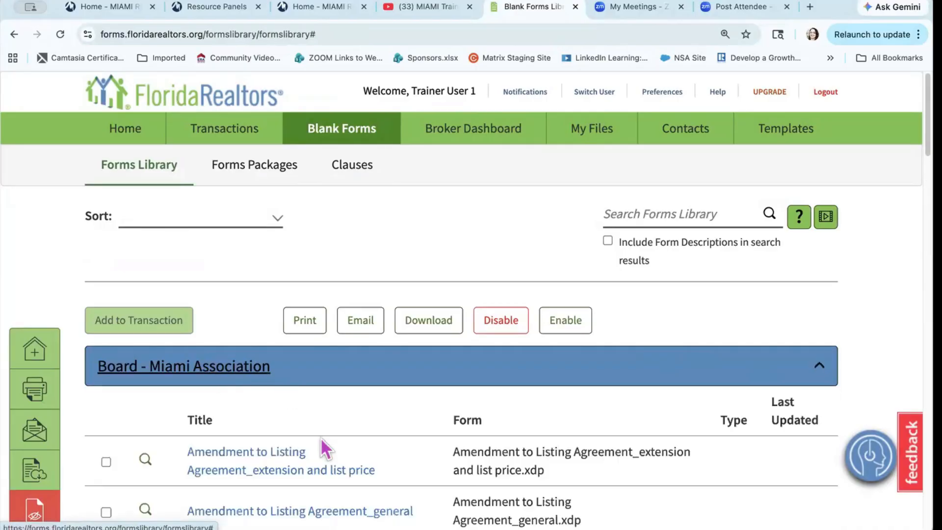
scroll(321, 441, "down", 6)
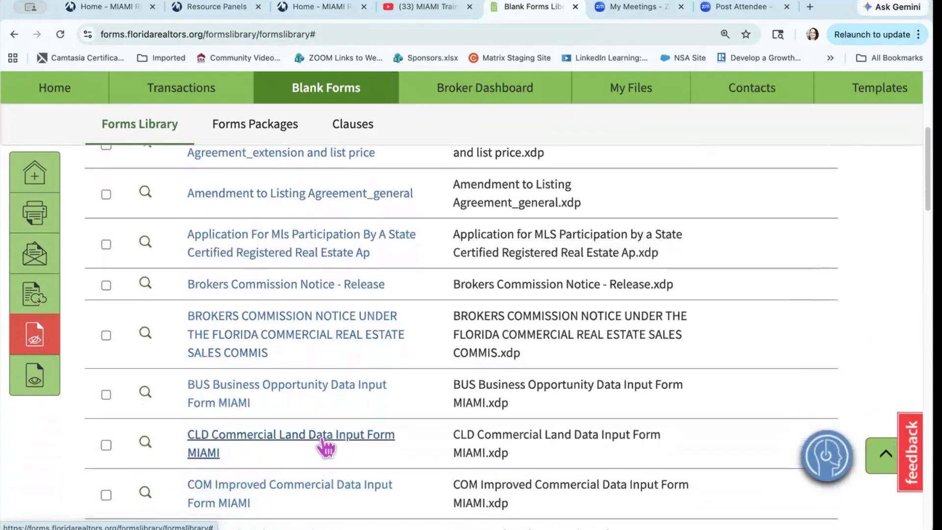
scroll(325, 446, "down", 6)
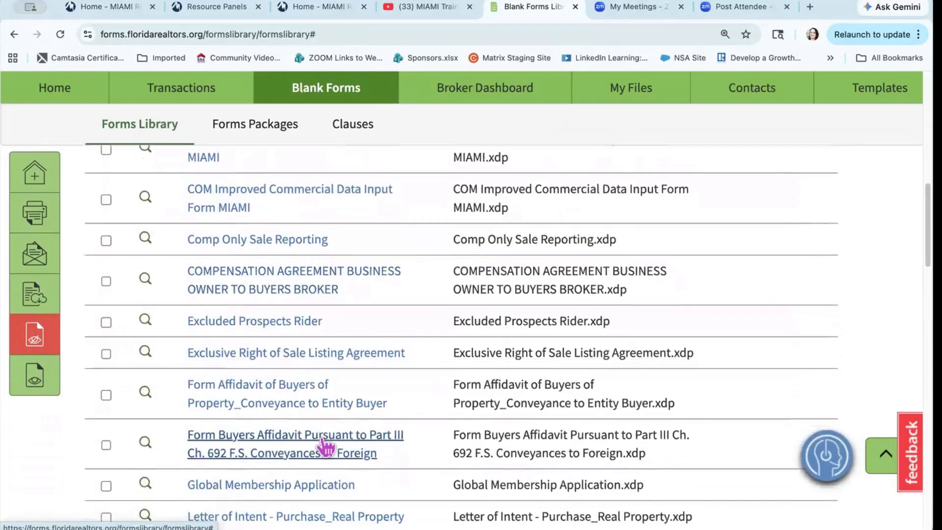
scroll(325, 447, "down", 6)
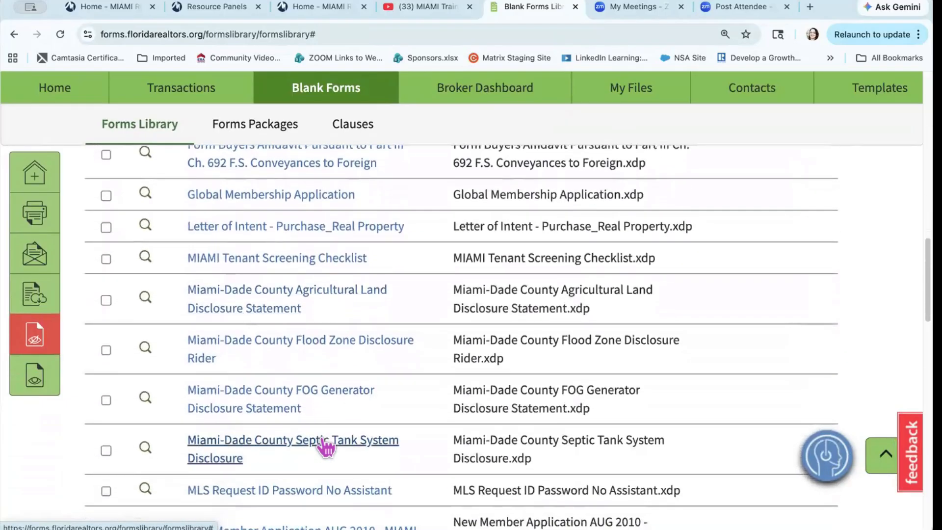
scroll(325, 447, "down", 3)
scroll(322, 439, "down", 7)
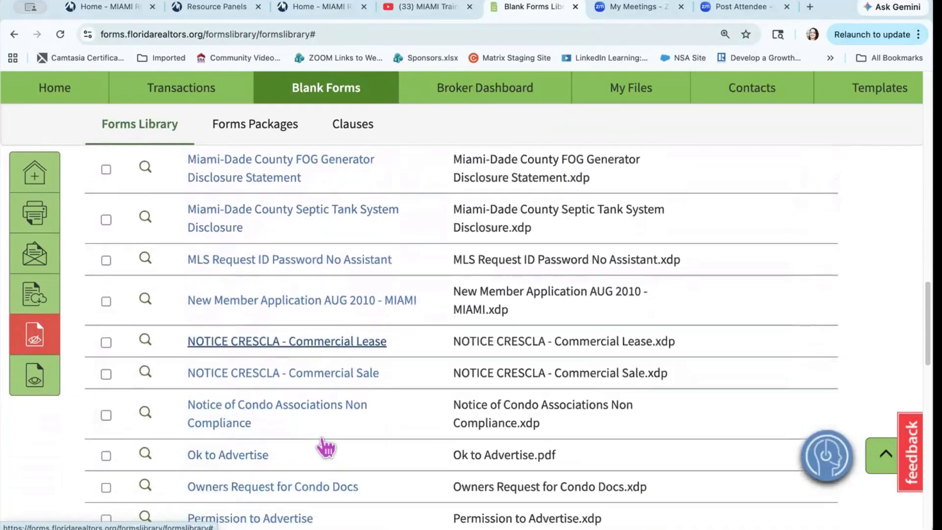
scroll(324, 443, "down", 3)
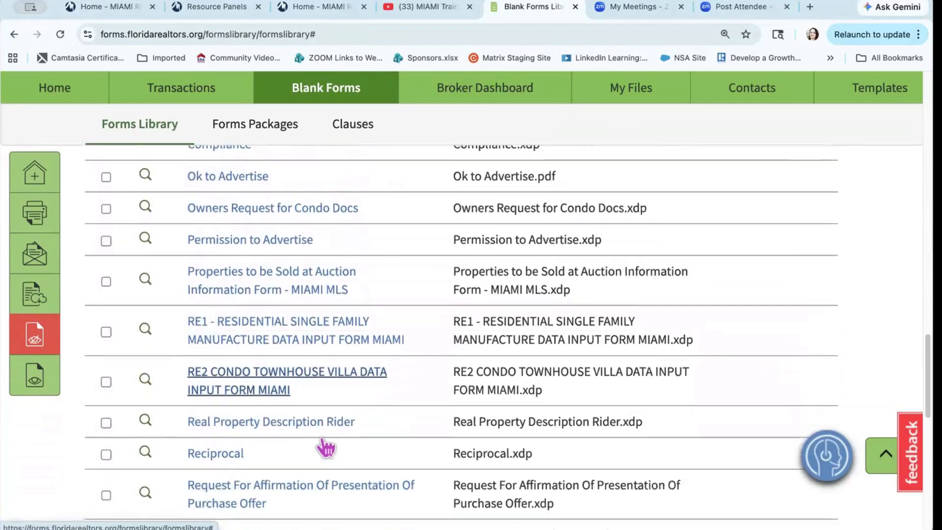
scroll(326, 447, "up", 15)
scroll(325, 446, "up", 15)
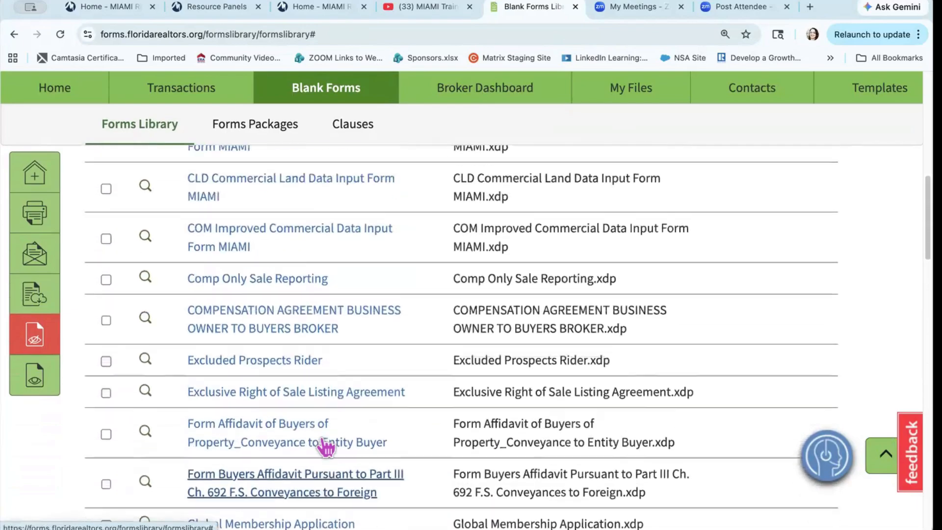
scroll(320, 437, "up", 1)
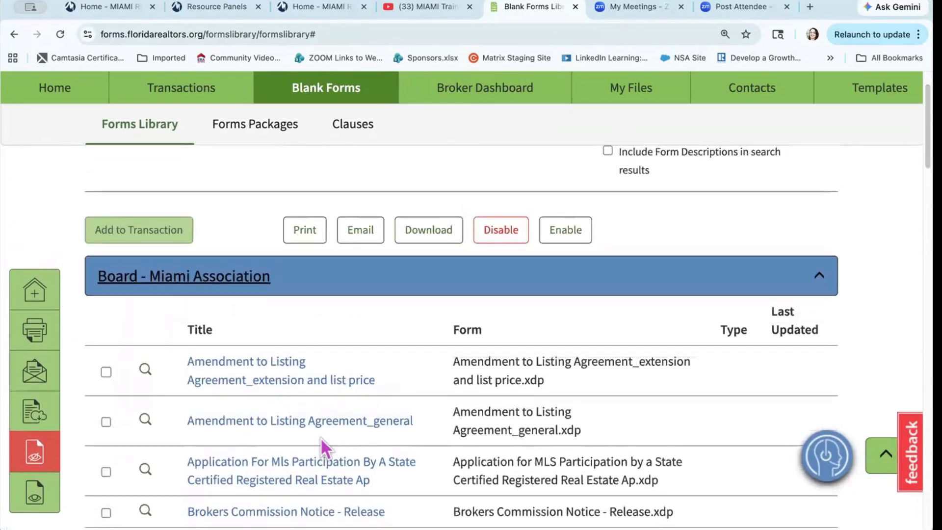
Step: Collapse the Board - Miami Association, Florida and Fannie Mae groups, then go to Forms Packages
left_click(820, 278)
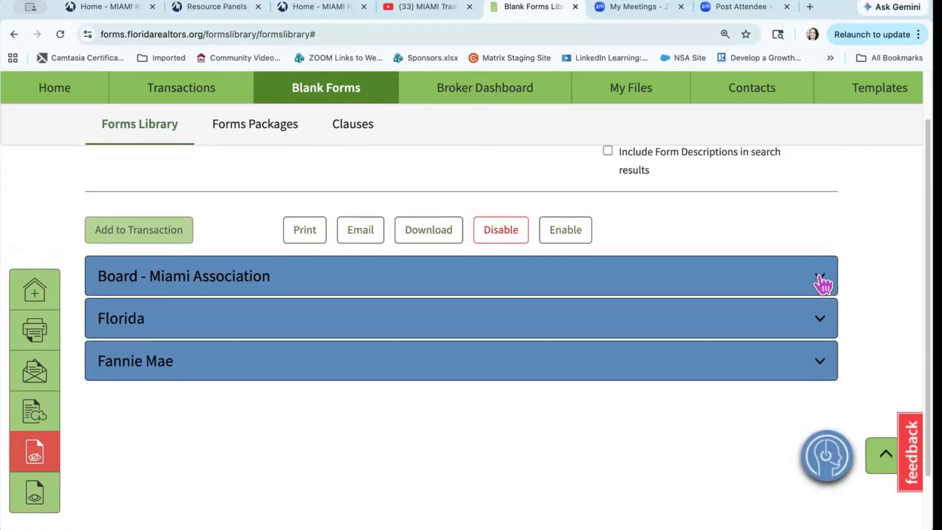
left_click(820, 321)
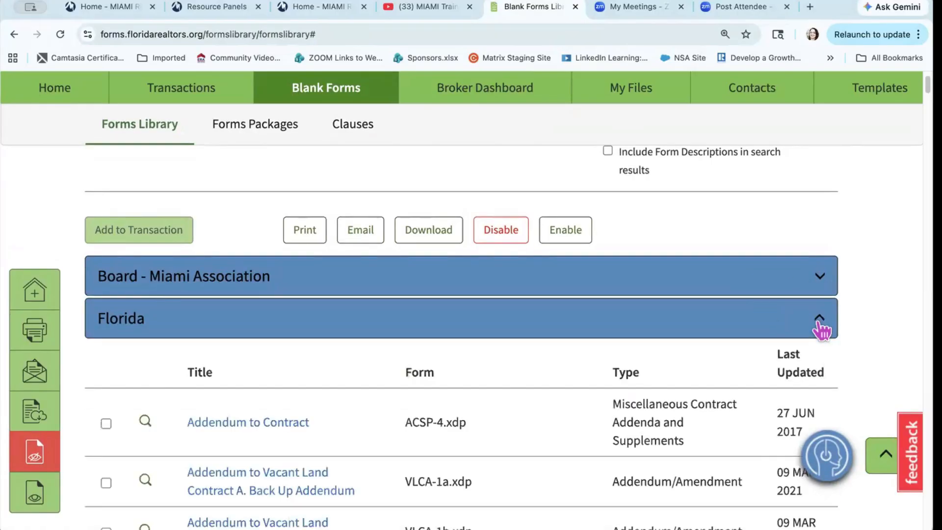
scroll(692, 411, "down", 3)
scroll(692, 411, "up", 2)
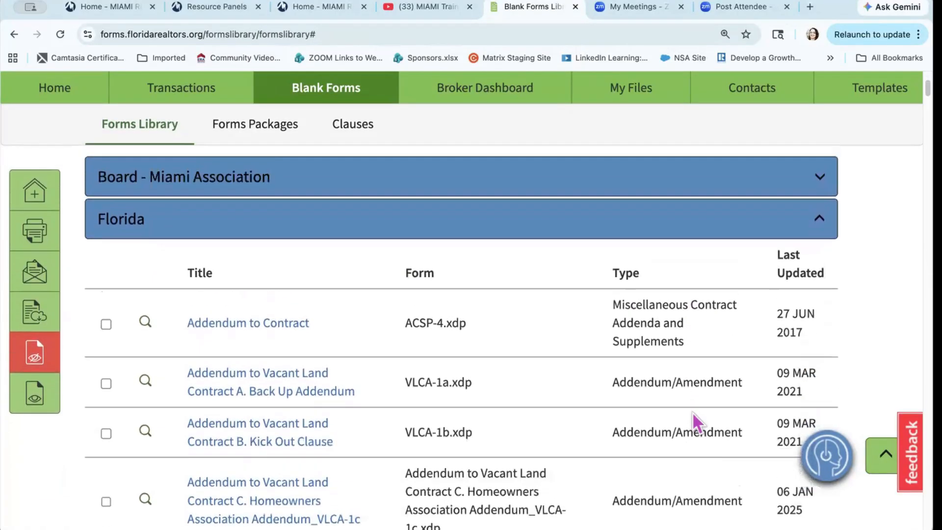
left_click(818, 274)
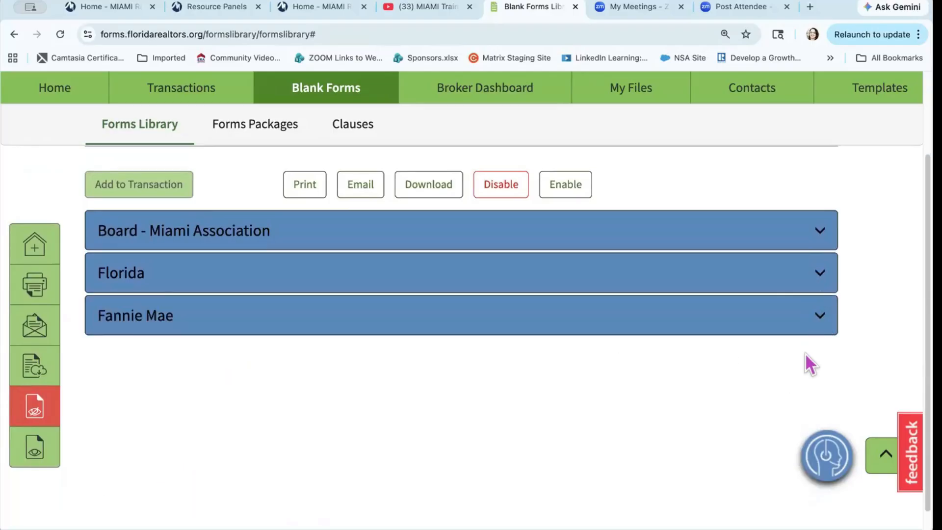
left_click(818, 316)
scroll(613, 318, "up", 3)
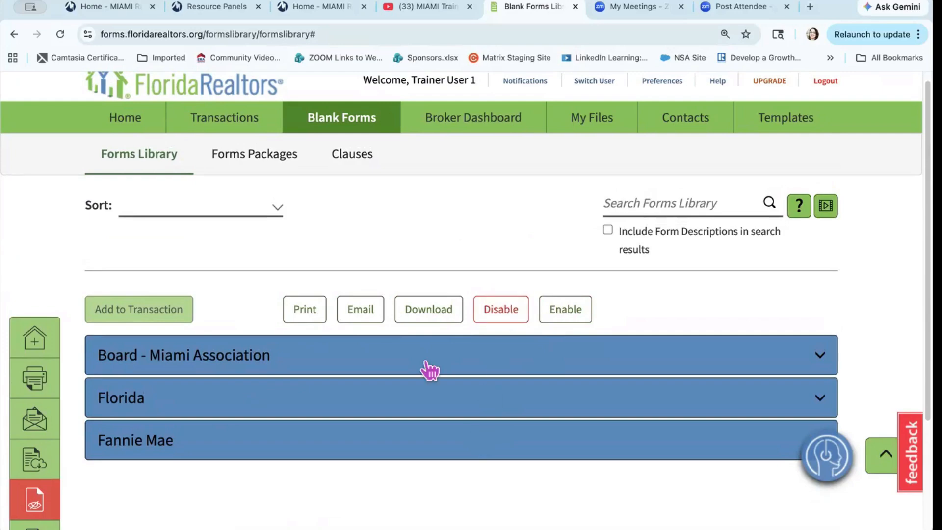
left_click(271, 164)
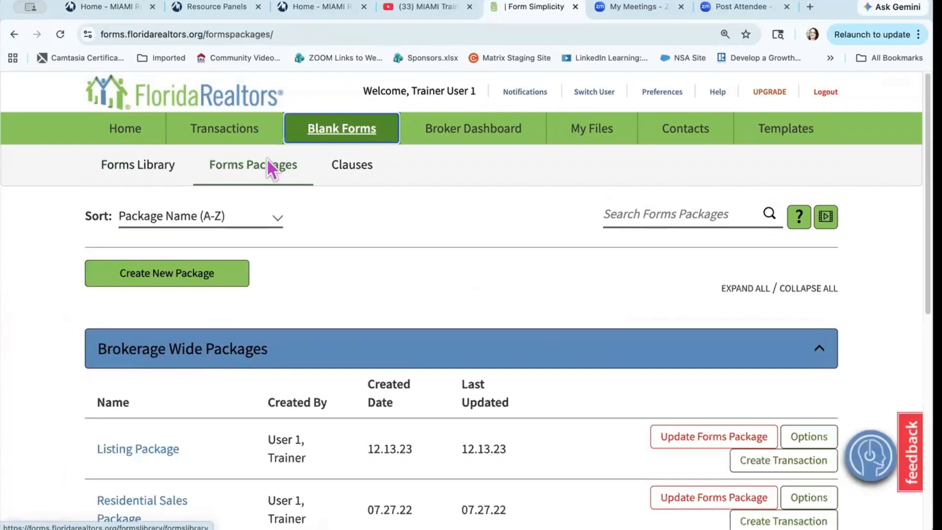
Step: Collapse the brokerage-wide and personal package lists, then the Brokerage-Wide and Personal Clauses lists
left_click(819, 351)
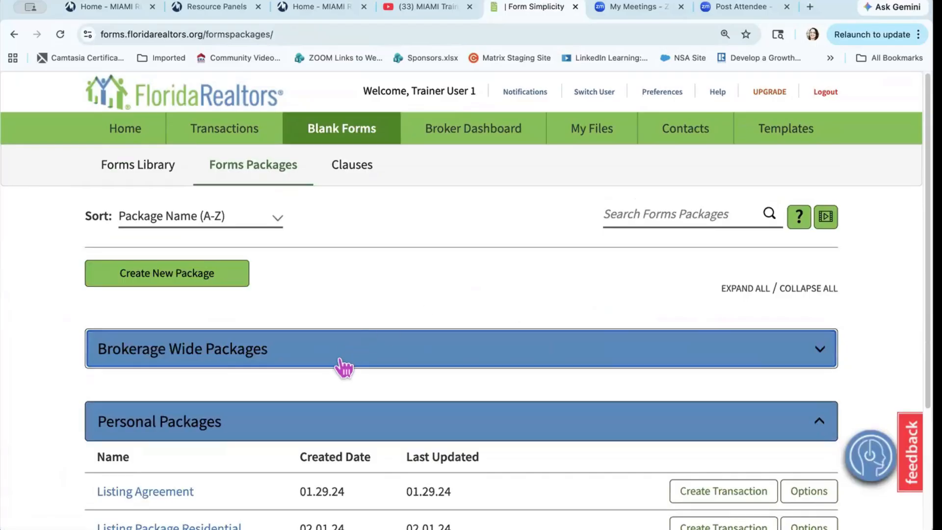
left_click(822, 423)
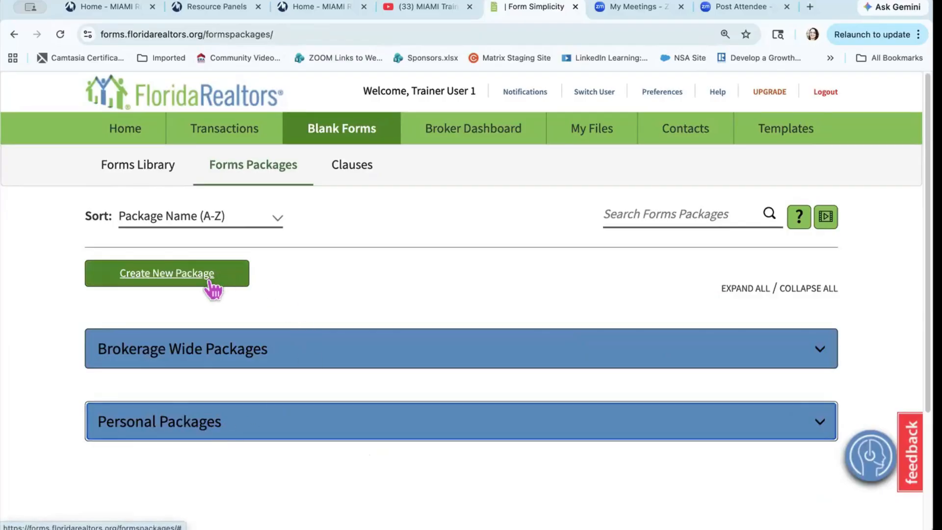
left_click(364, 172)
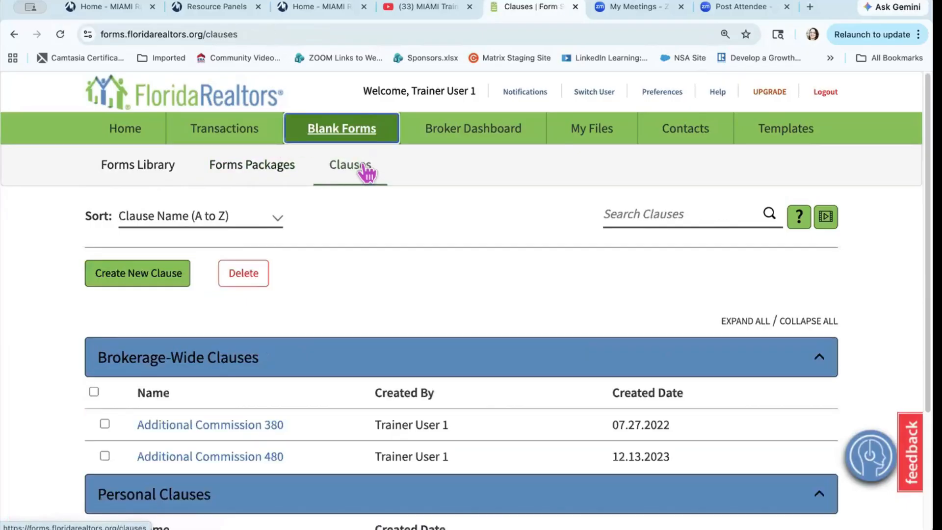
left_click(816, 363)
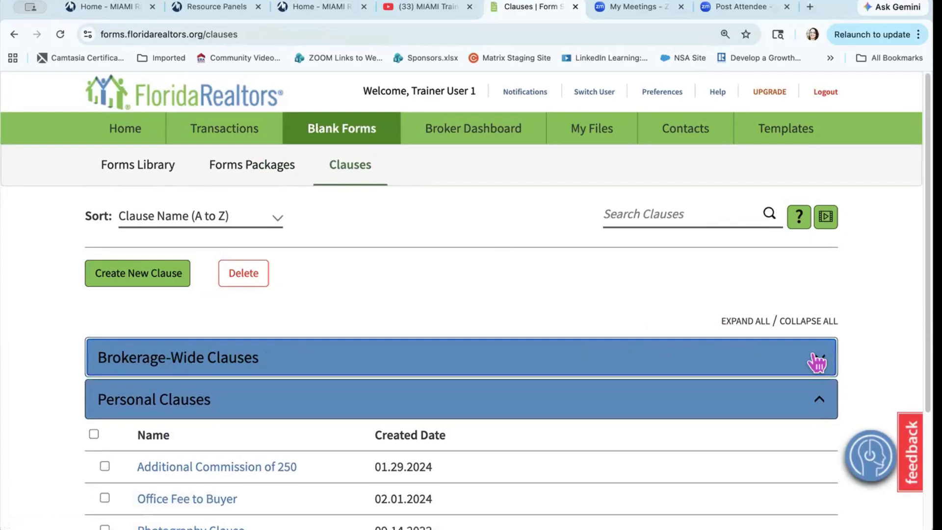
left_click(827, 403)
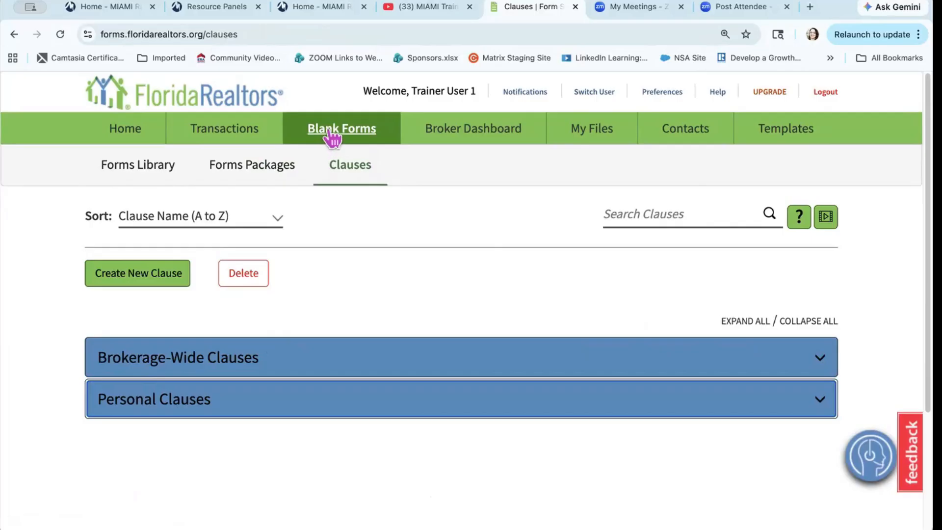
Step: View the Broker Dashboard's Transaction Review, which has no submissions, then the office's Agents list
left_click(474, 132)
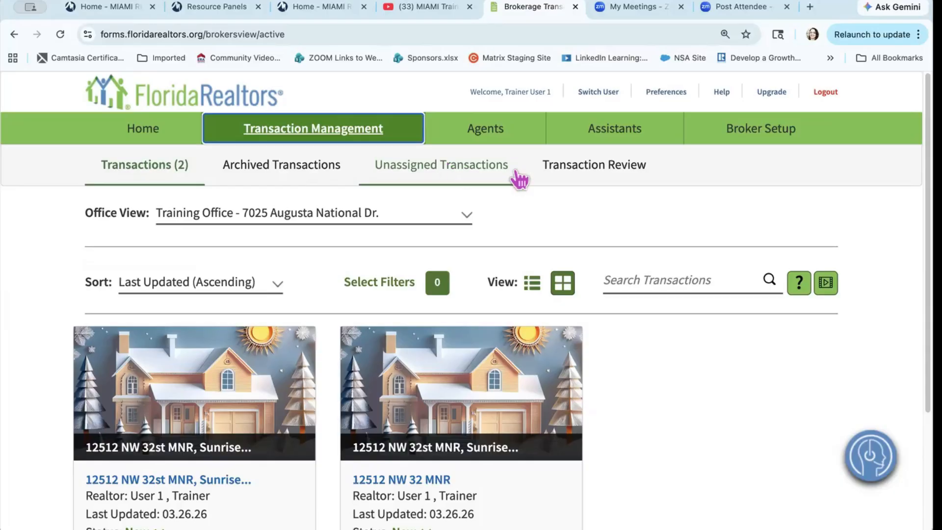
left_click(570, 178)
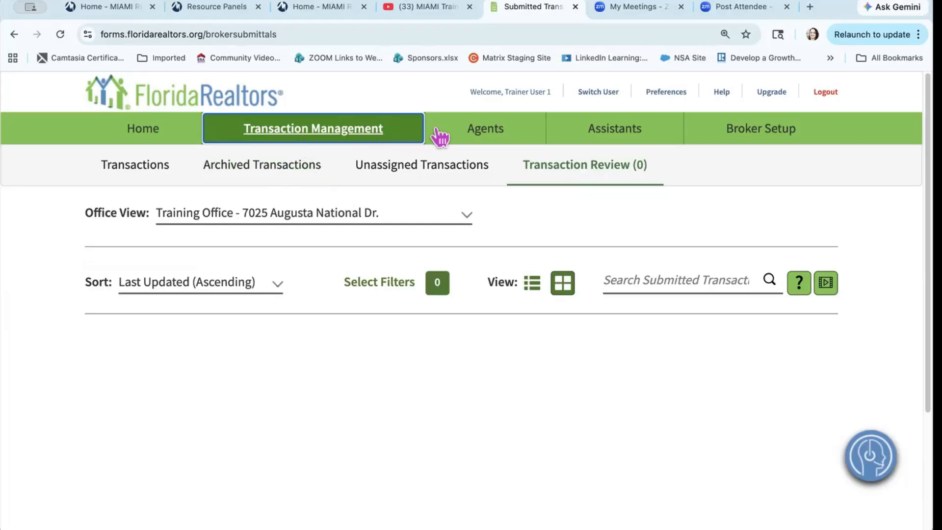
left_click(496, 135)
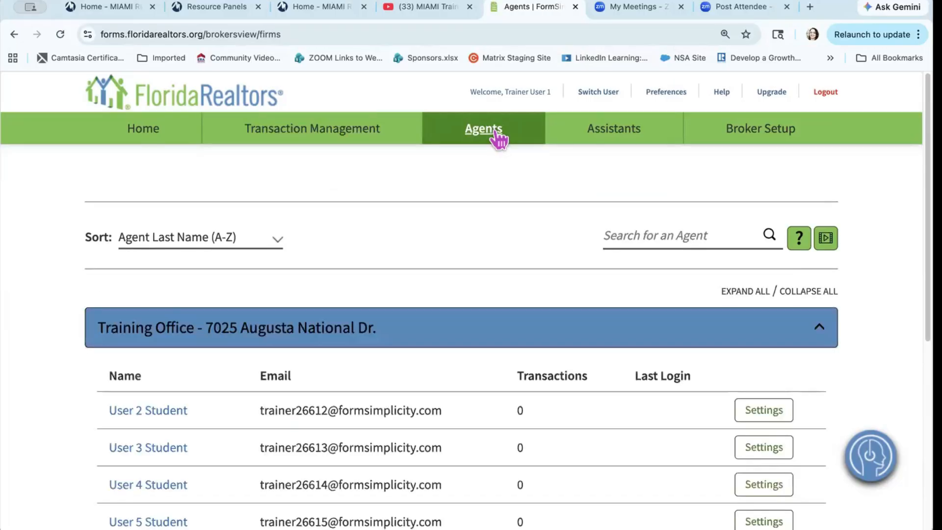
Step: View all of the first agent's transactions, return to Agents, then switch to Assistants
scroll(428, 355, "down", 5)
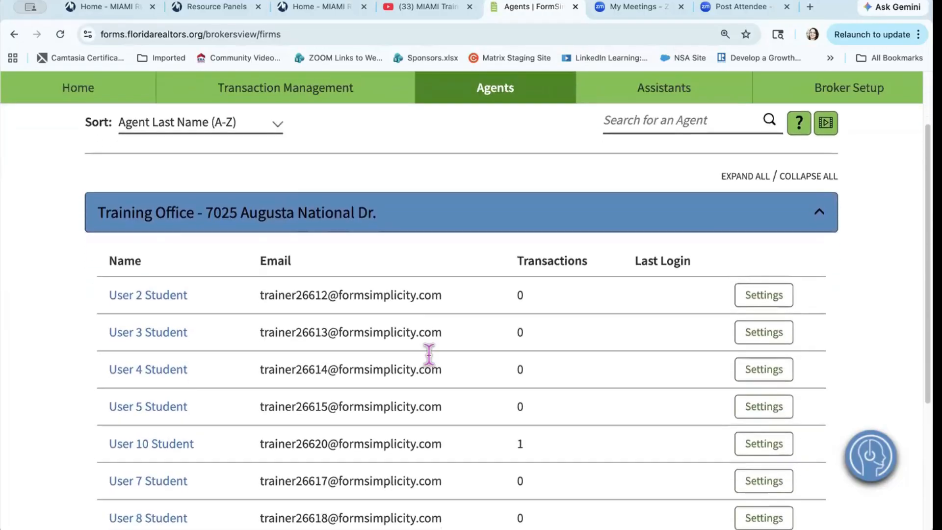
scroll(429, 354, "down", 3)
scroll(429, 353, "up", 5)
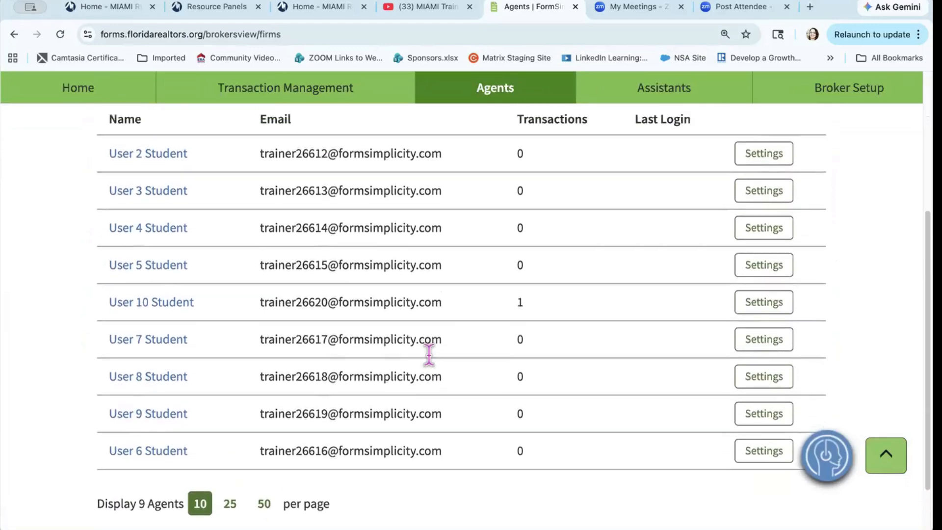
scroll(429, 355, "up", 1)
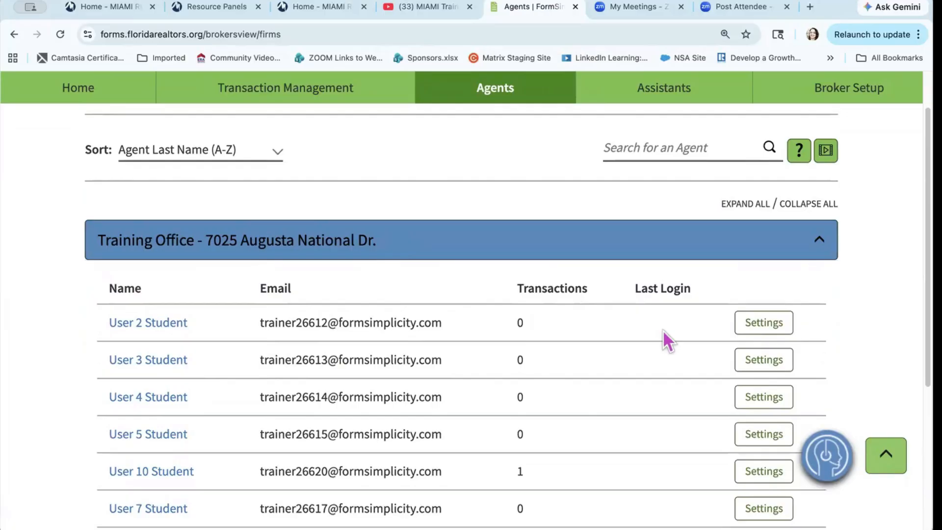
scroll(663, 330, "up", 3)
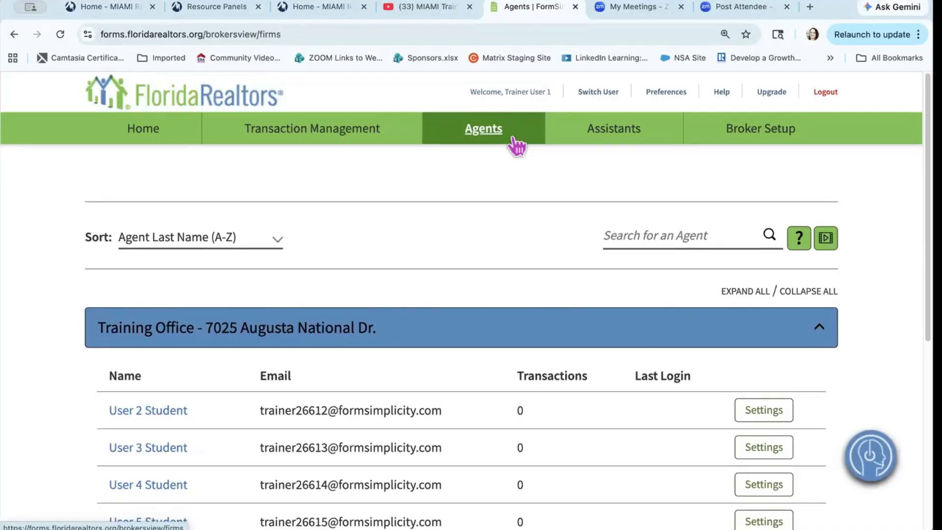
left_click(166, 412)
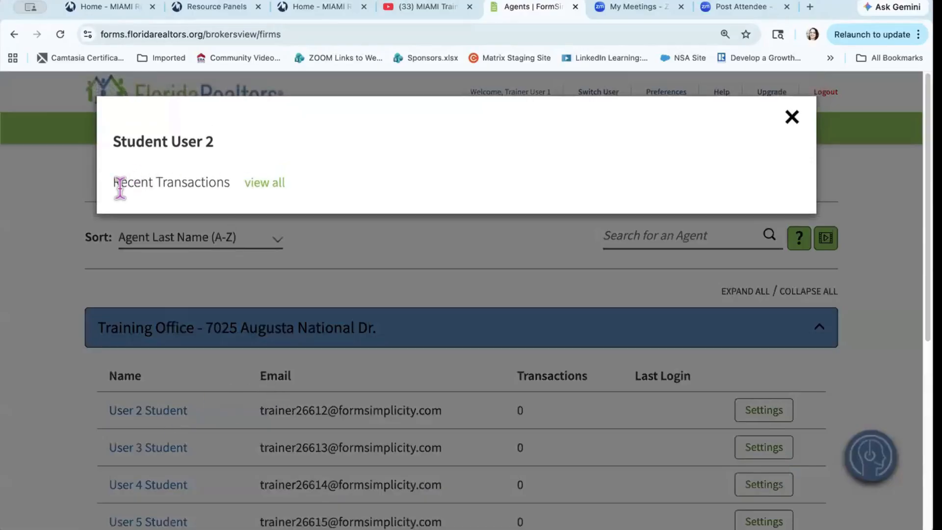
left_click(268, 187)
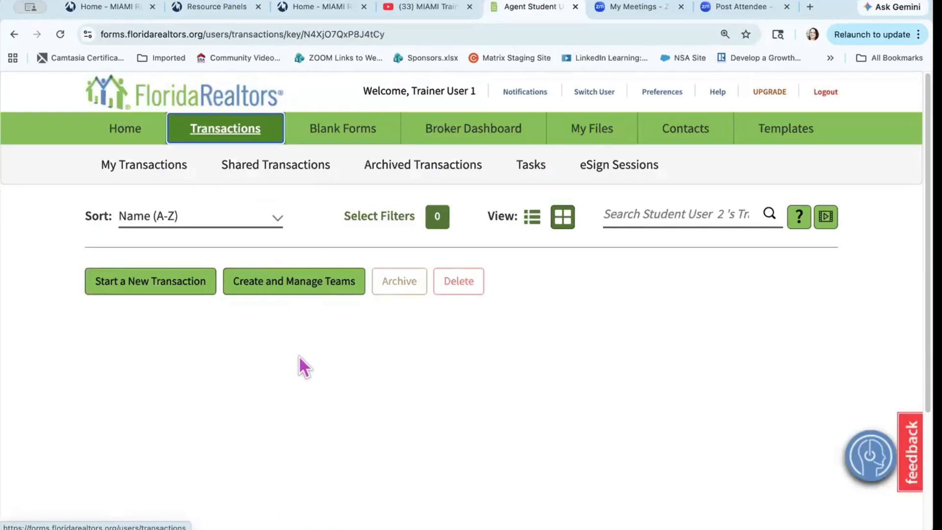
left_click(253, 129)
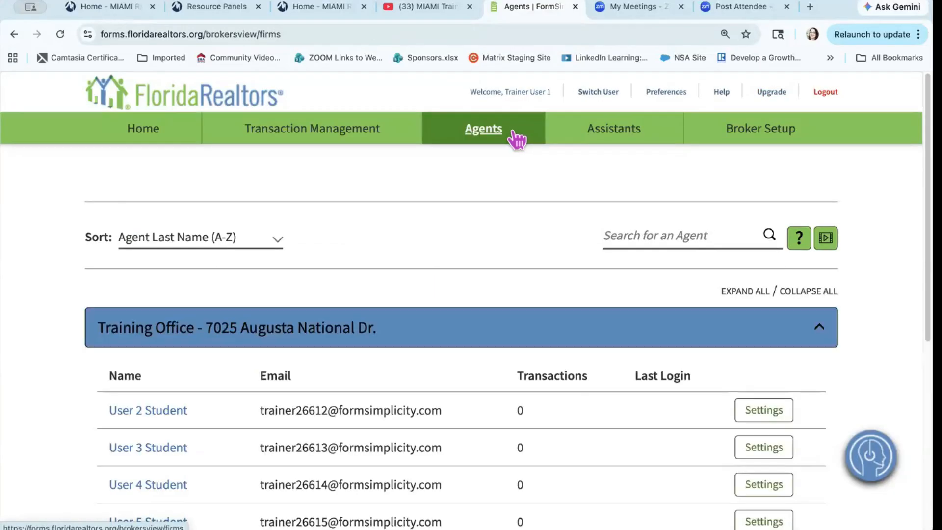
left_click(613, 130)
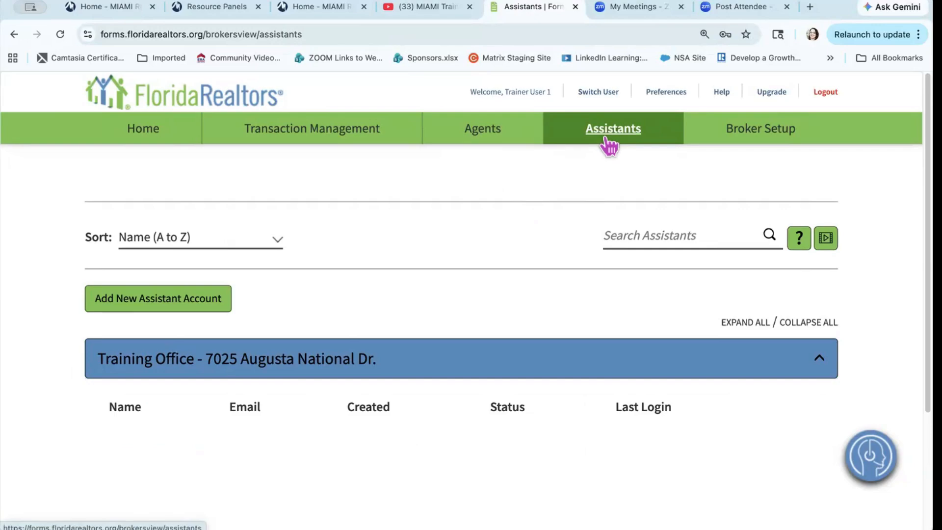
Step: Keep the assistants list sorted by name A to Z
left_click(636, 237)
left_click(249, 242)
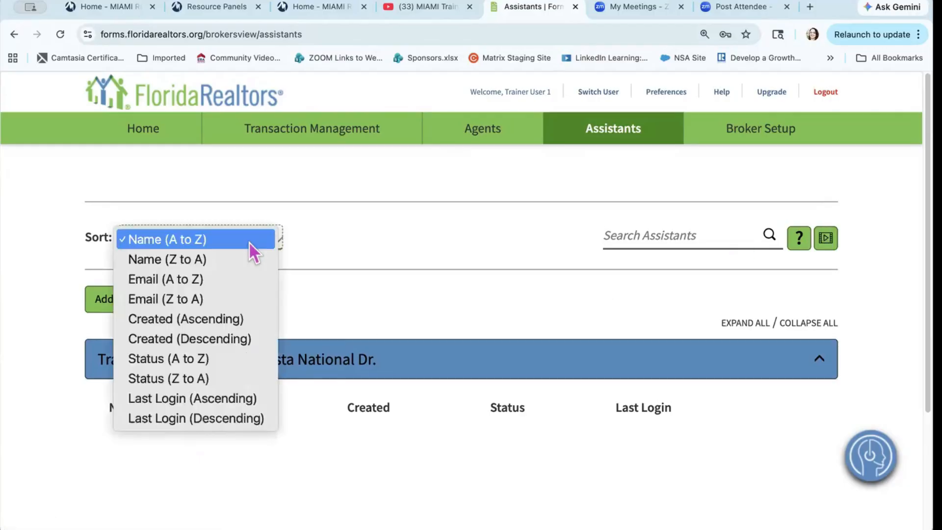
left_click(250, 238)
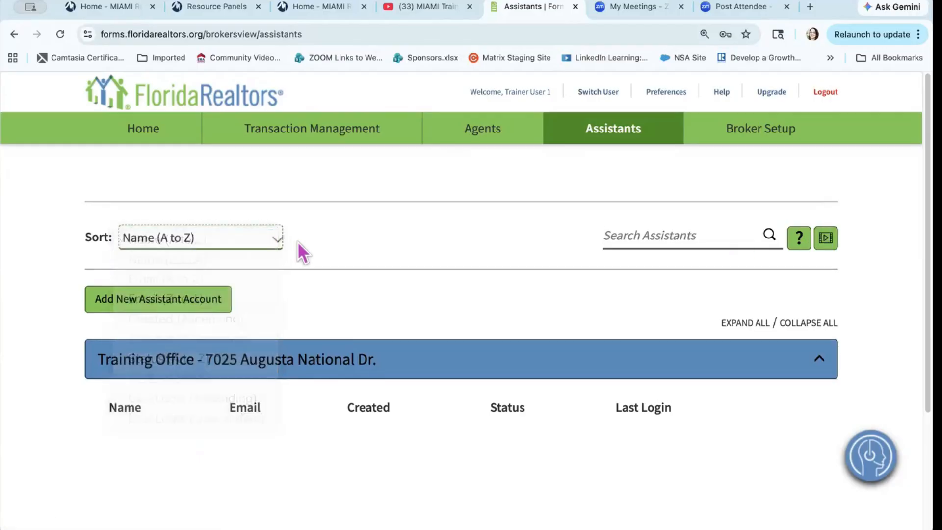
Step: Start a Training Office assistant account, discard it unsaved, and go to Broker Setup
left_click(145, 307)
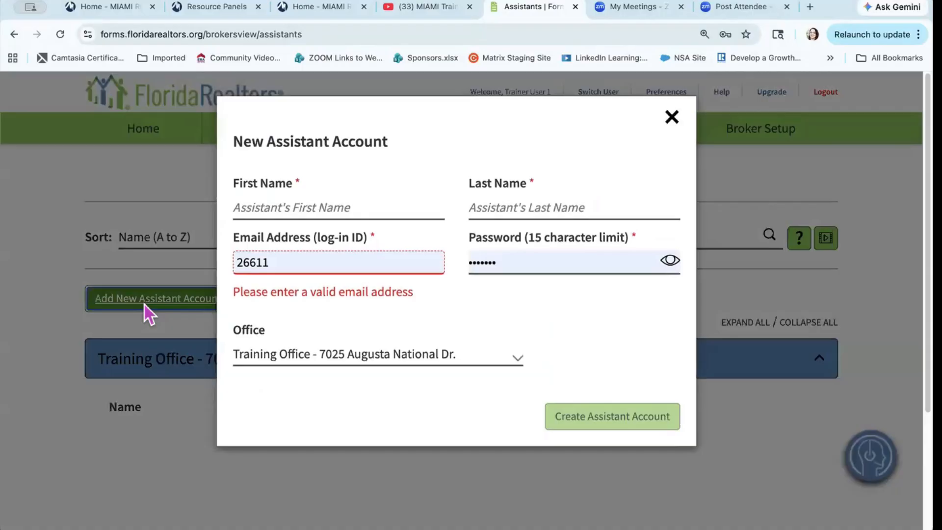
left_click(253, 206)
left_click(509, 196)
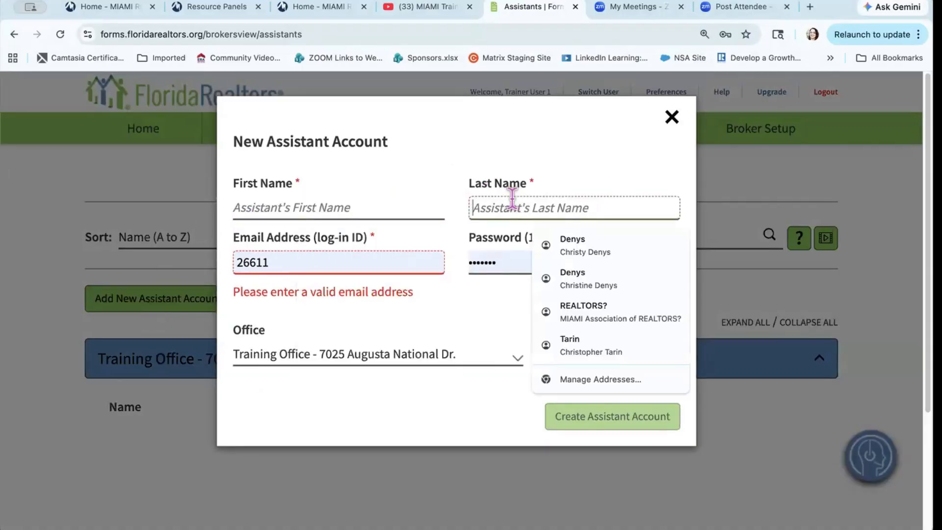
left_click(507, 321)
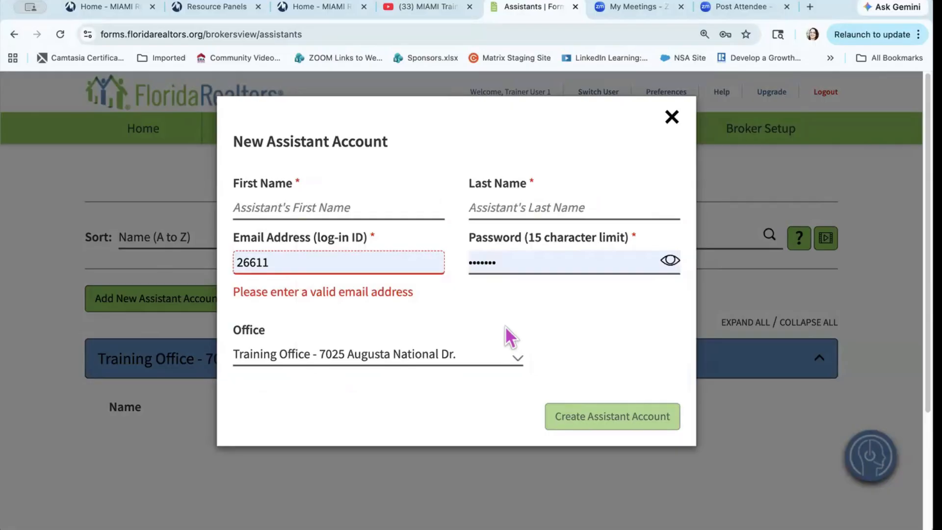
left_click(513, 356)
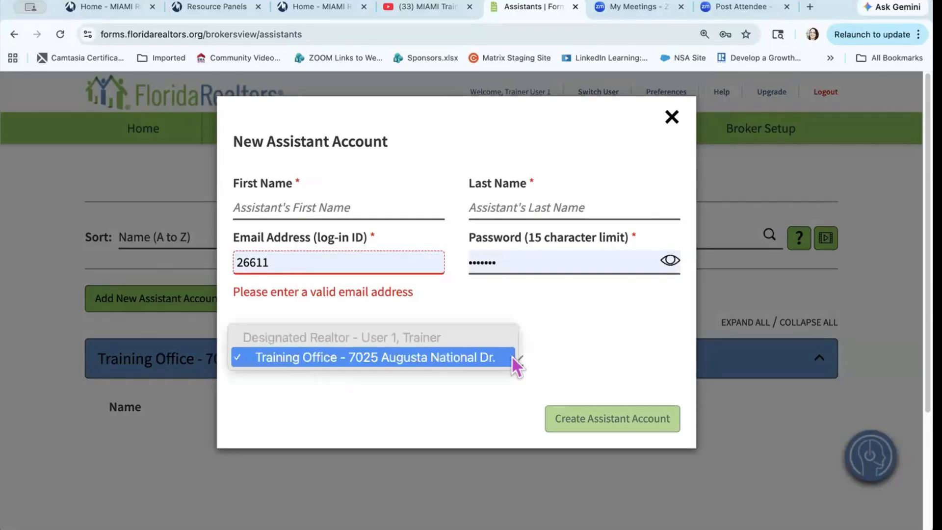
left_click(527, 352)
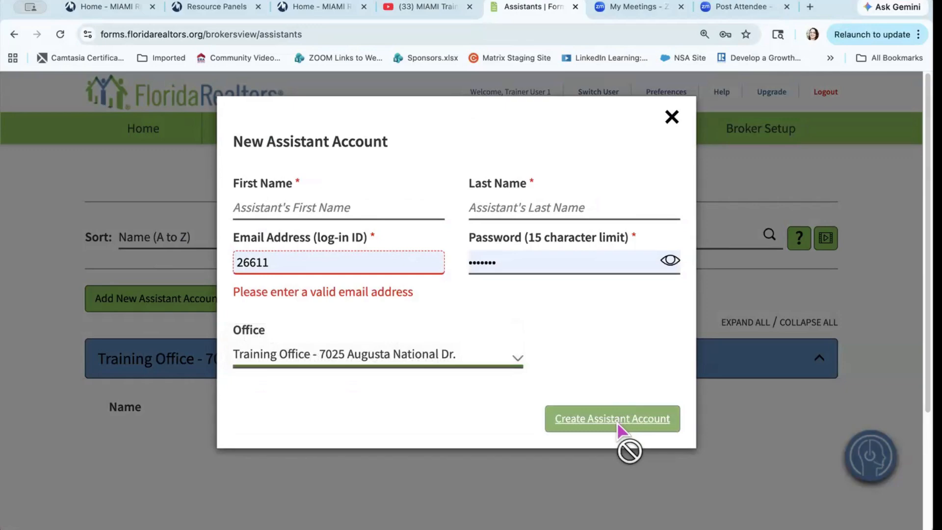
left_click(671, 118)
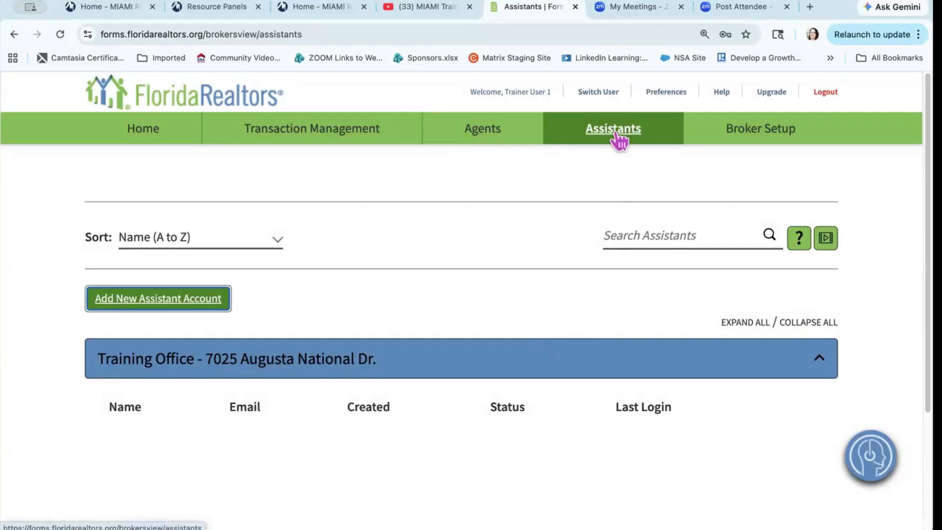
left_click(743, 139)
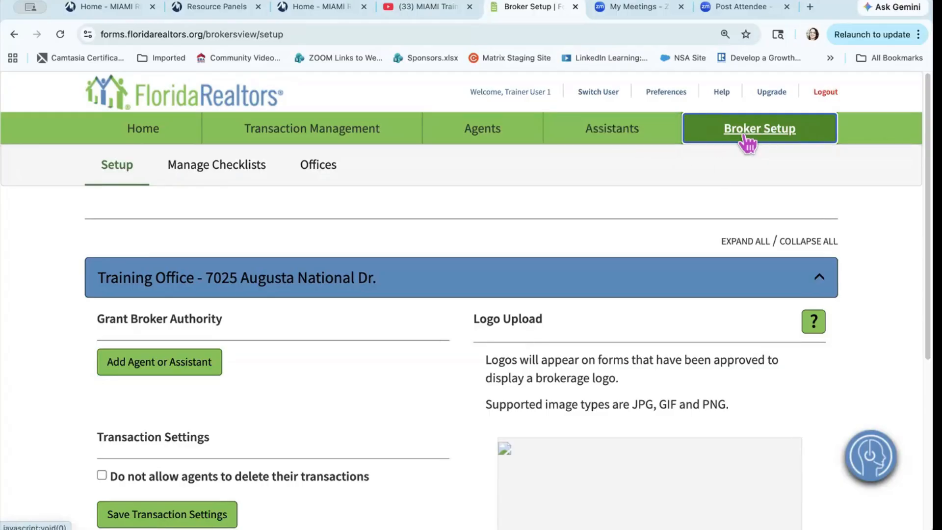
Step: Pick User 8, Student and grant all feature permissions except Approve own Transactions
left_click(166, 365)
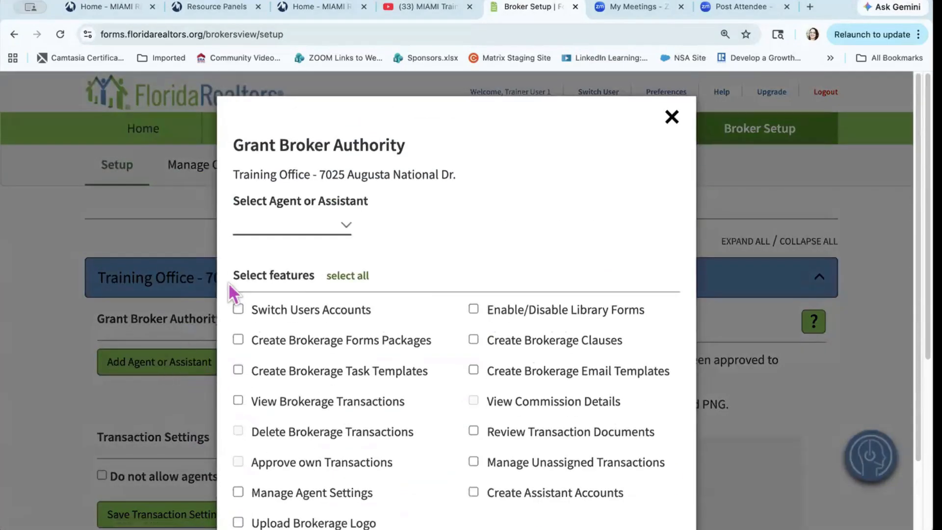
left_click(337, 229)
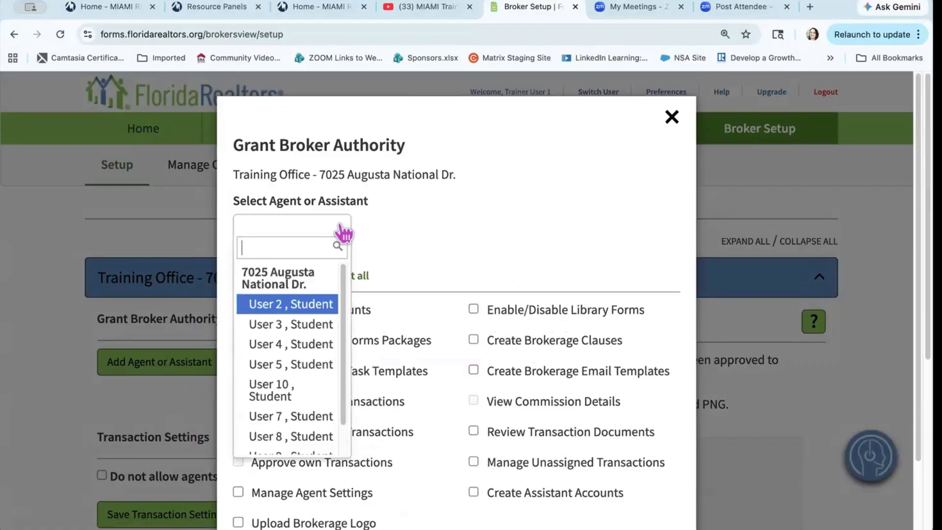
scroll(294, 409, "down", 1)
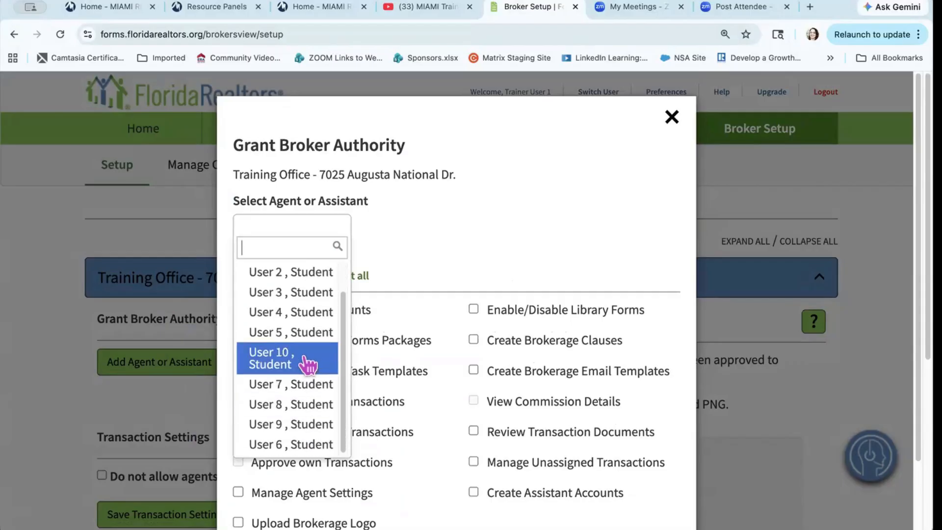
left_click(316, 412)
scroll(418, 314, "down", 3)
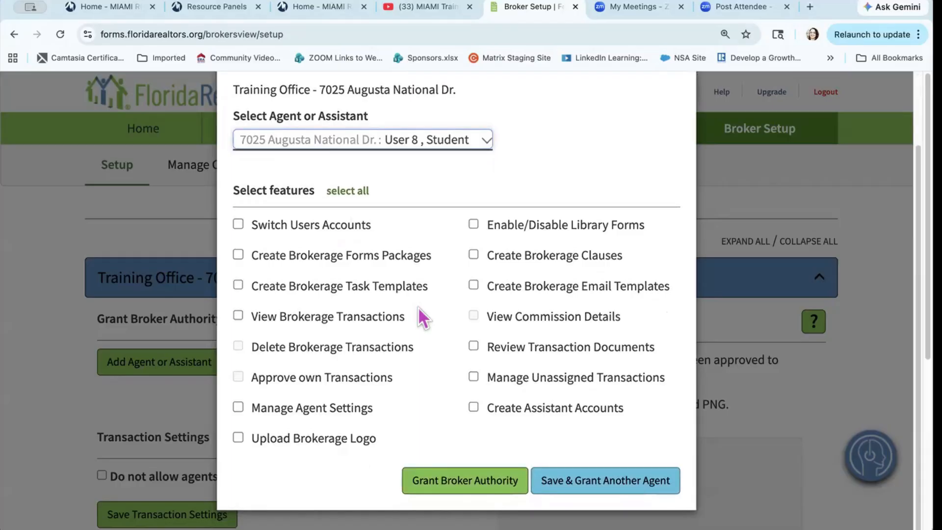
left_click(240, 227)
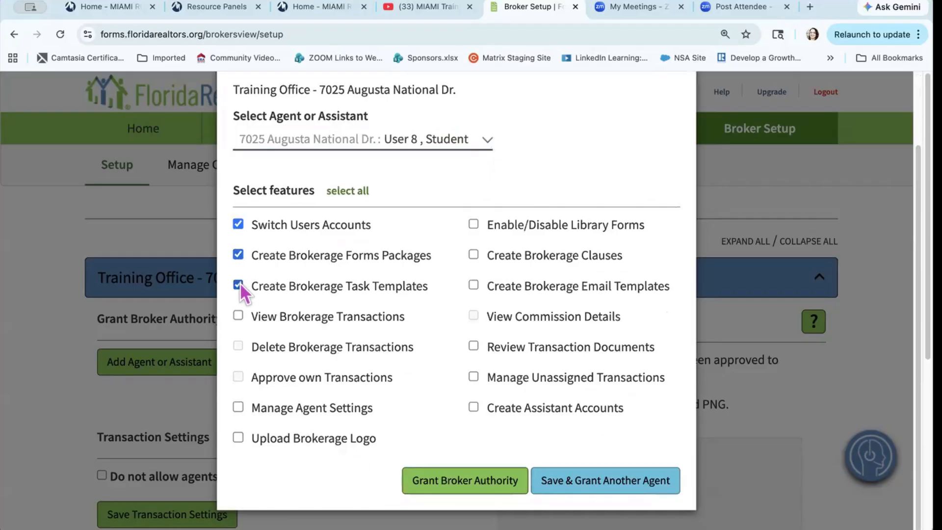
left_click(238, 316)
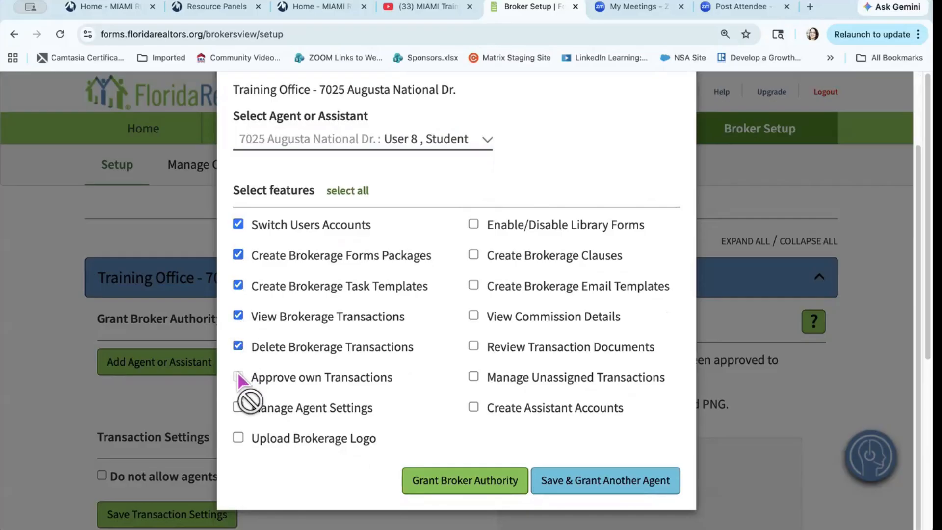
triple_click(242, 384)
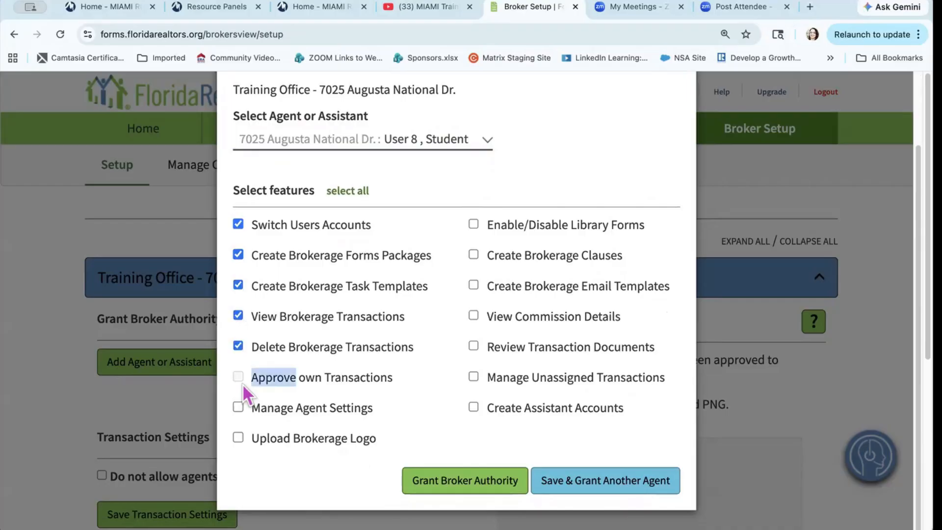
left_click(239, 407)
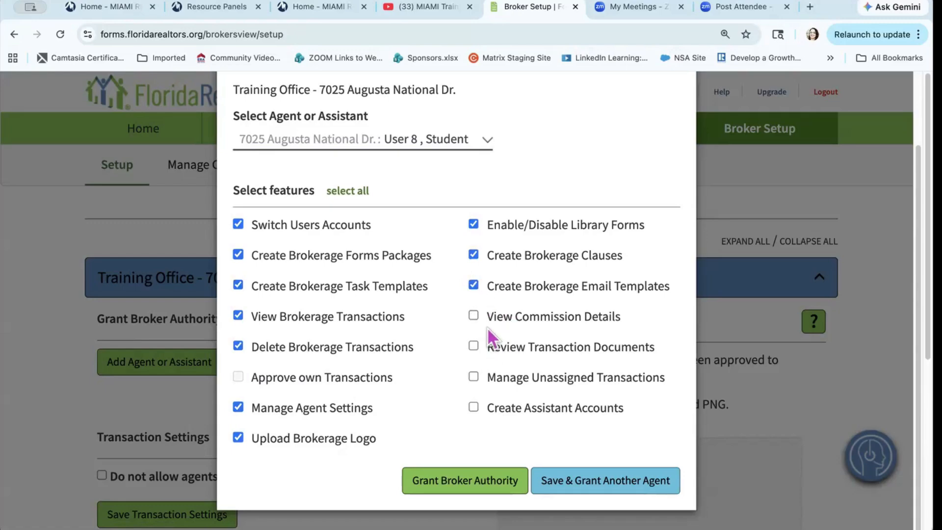
left_click(474, 346)
left_click(474, 376)
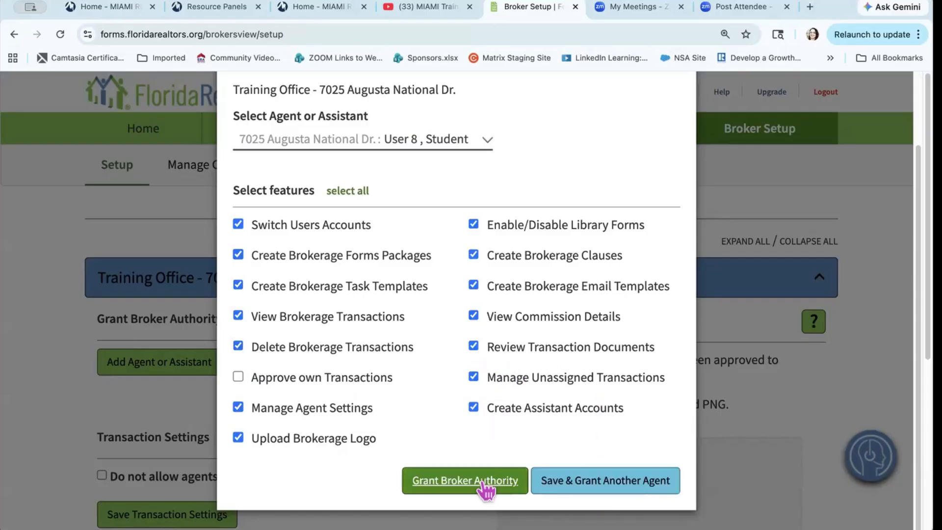
Step: Select all, then unselect all permissions, and close Grant Broker Authority without saving
scroll(486, 489, "up", 3)
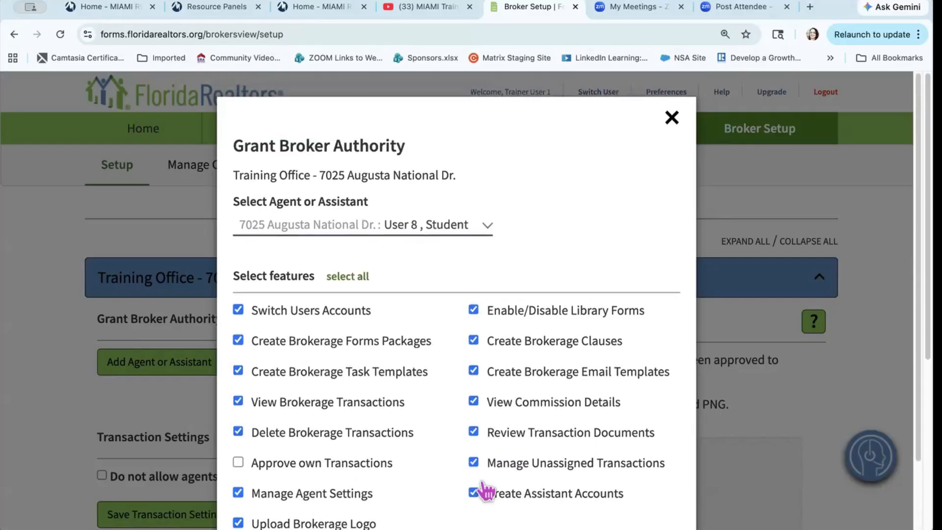
scroll(486, 490, "down", 3)
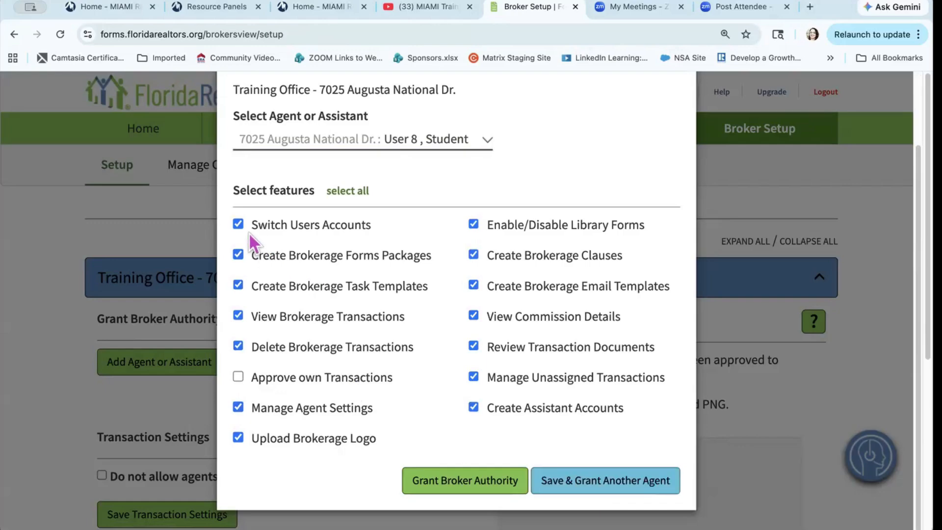
left_click(343, 194)
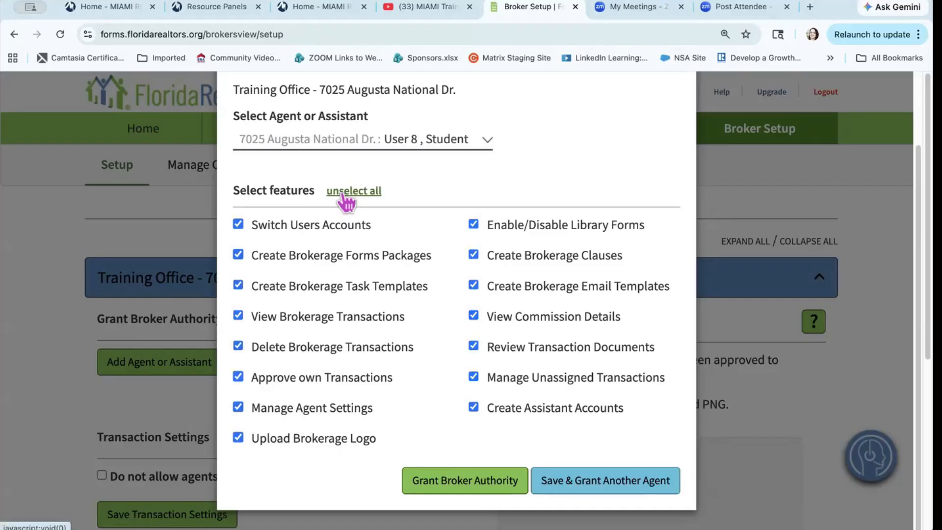
left_click(344, 196)
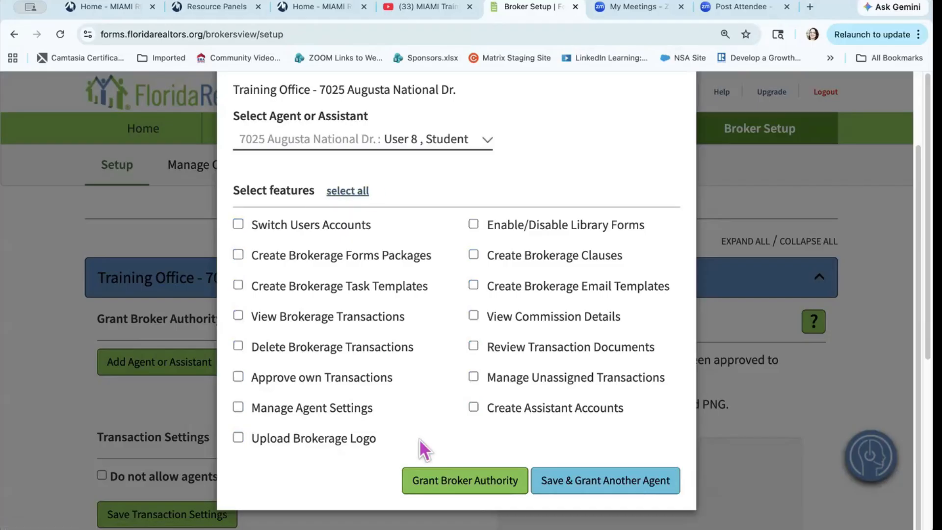
scroll(419, 439, "up", 3)
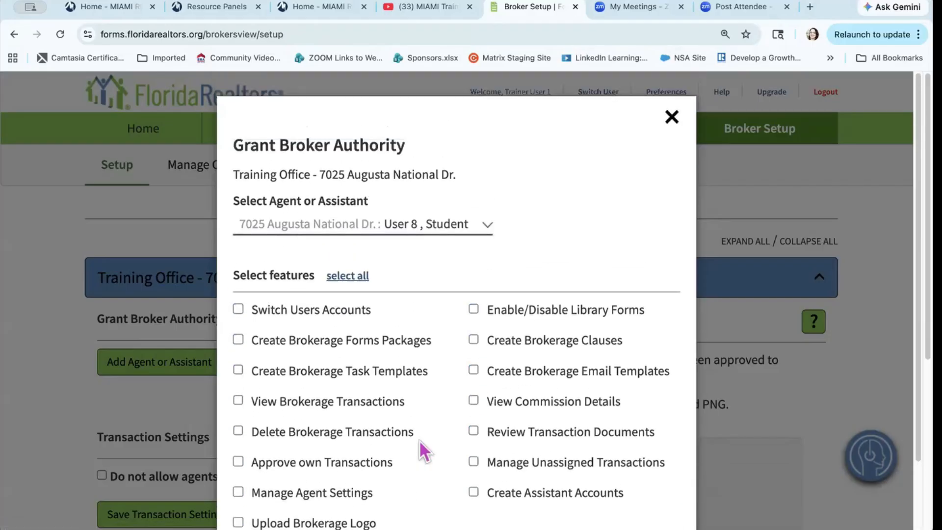
left_click(671, 118)
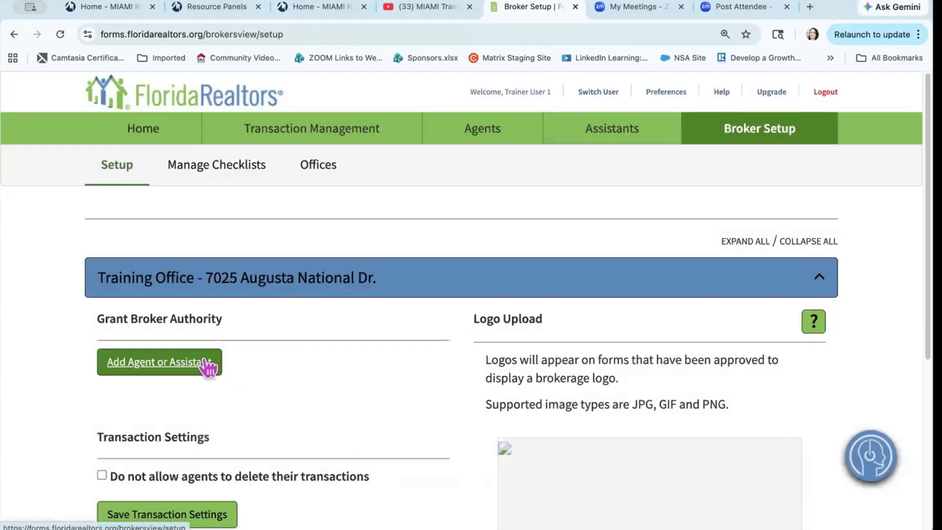
scroll(206, 366, "down", 4)
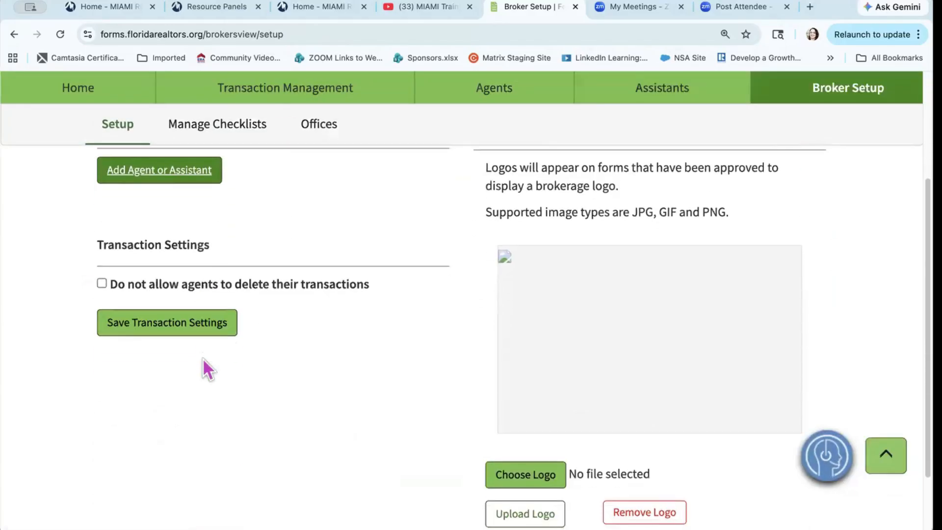
left_click(102, 283)
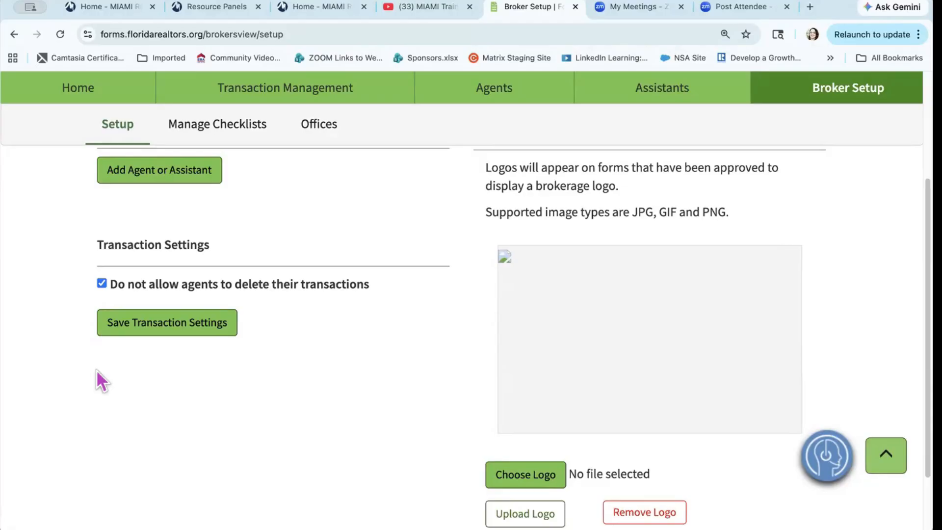
left_click(102, 283)
scroll(358, 314, "up", 5)
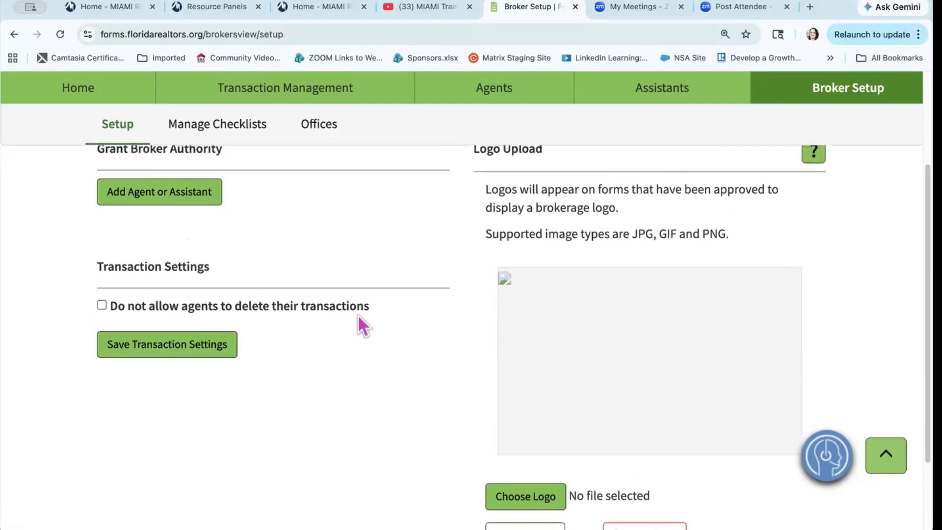
scroll(357, 314, "down", 3)
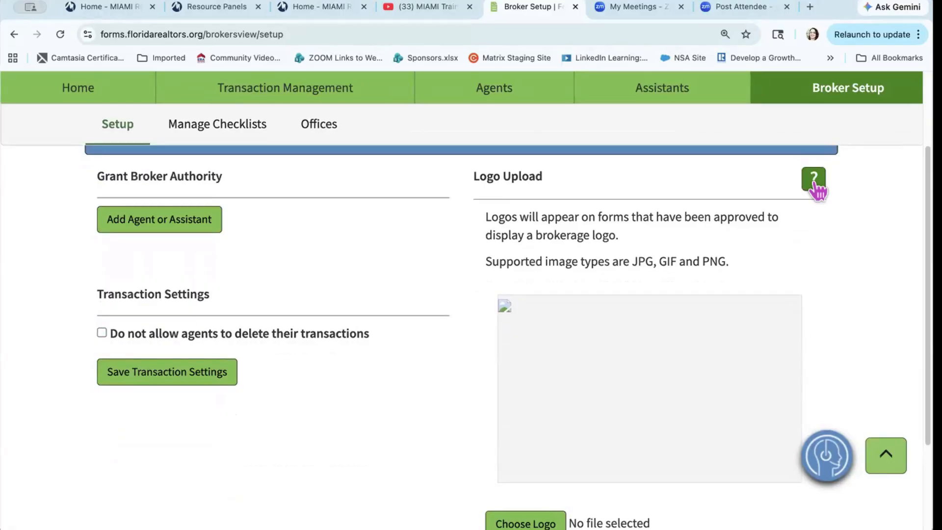
scroll(624, 392, "down", 2)
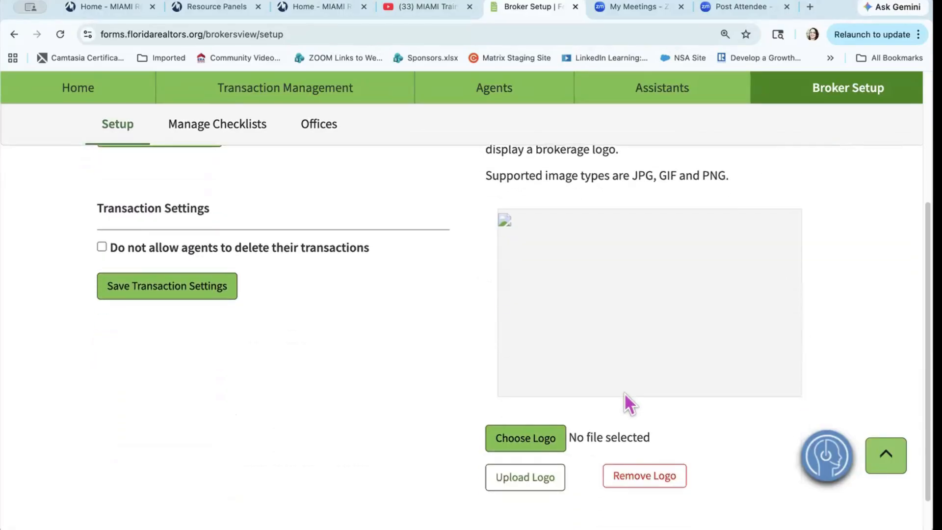
Step: Choose the MIAMI REALTORS screenshot PNG as the Training Office logo and upload it
left_click(518, 441)
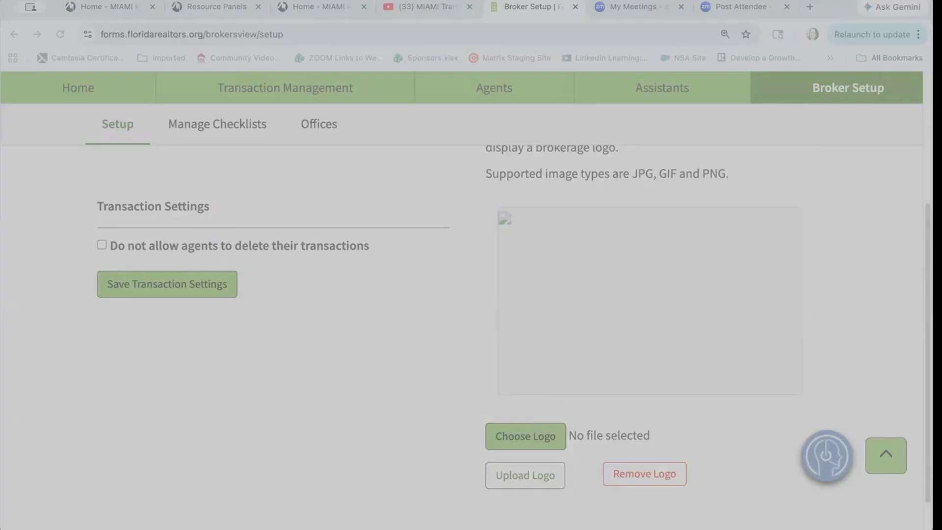
scroll(716, 322, "down", 1)
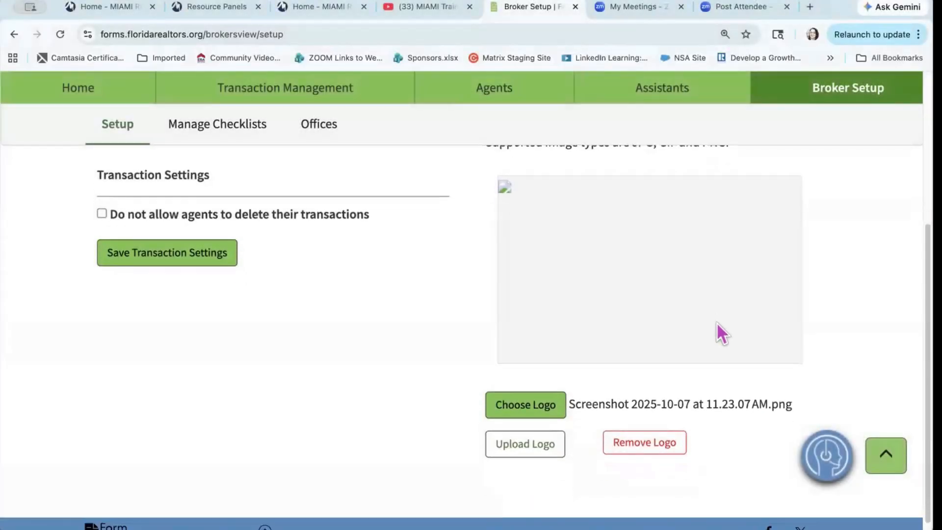
left_click(540, 451)
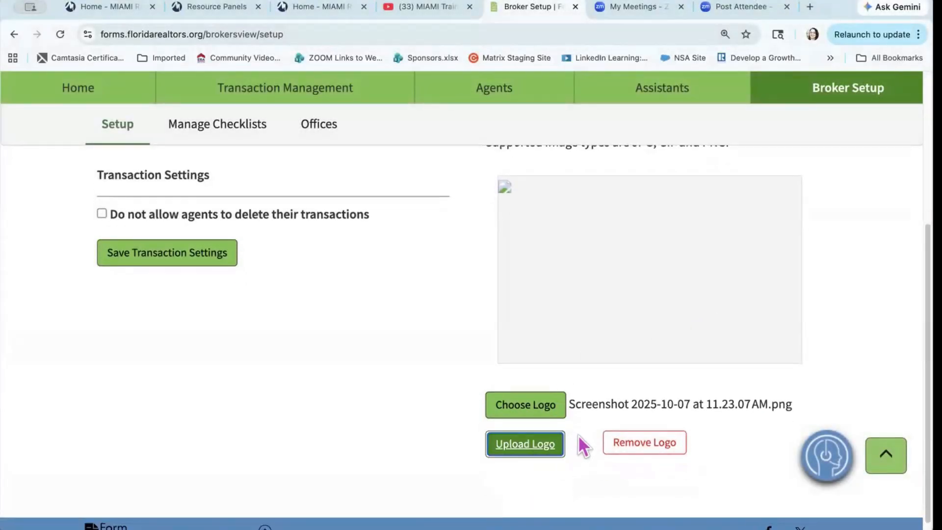
scroll(429, 380, "up", 2)
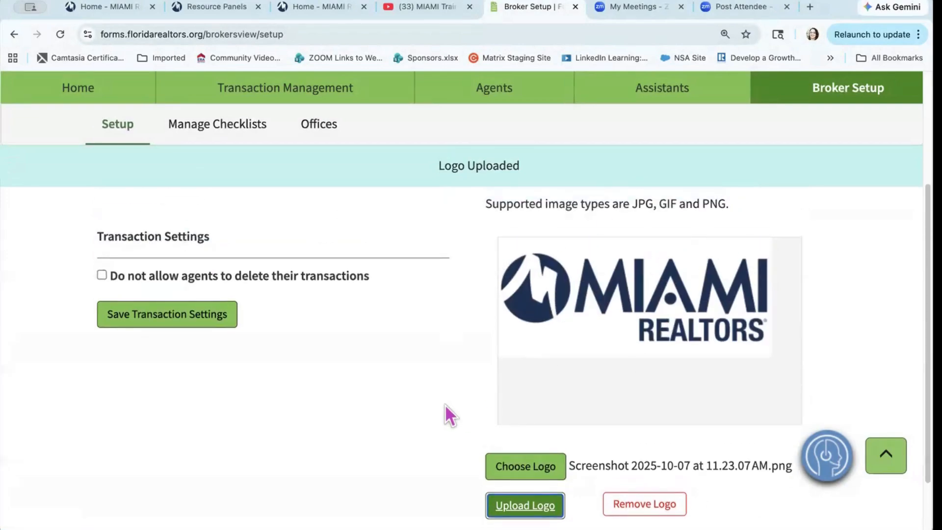
scroll(446, 414, "up", 3)
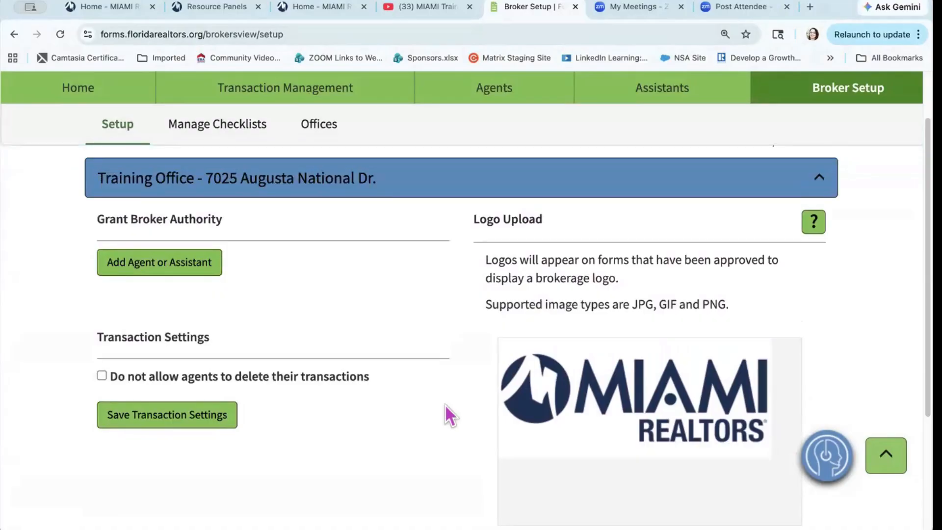
Step: Tick 'Do not allow agents to delete their transactions' and save the transaction settings
key("super+minus")
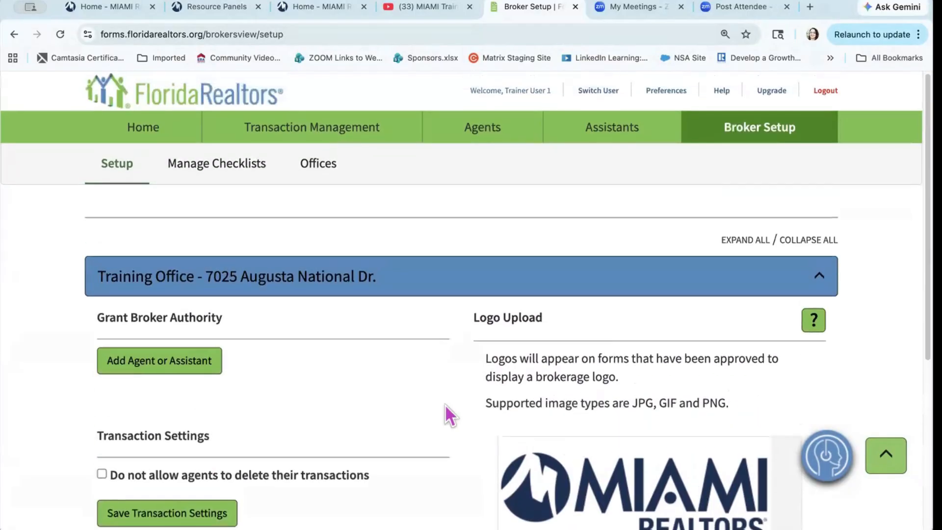
scroll(445, 404, "down", 1)
key("super+equal")
scroll(445, 404, "down", 2)
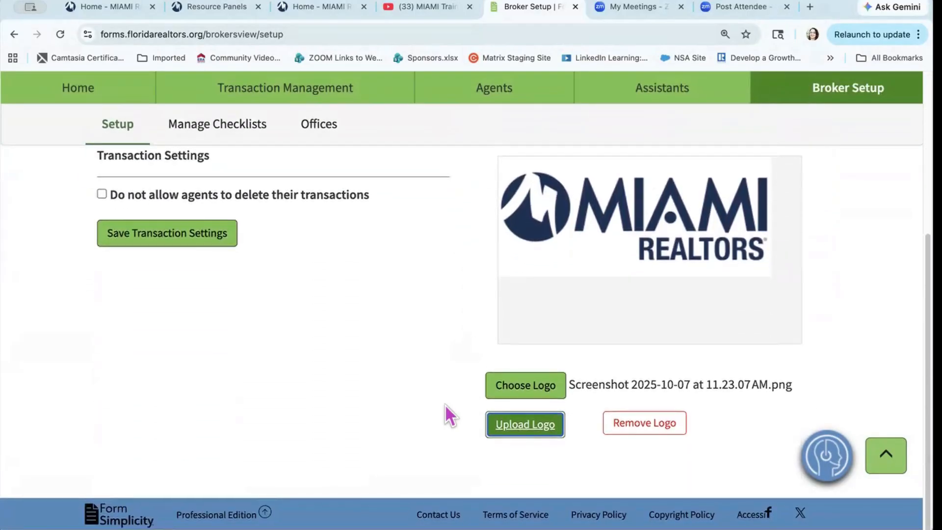
scroll(446, 404, "up", 1)
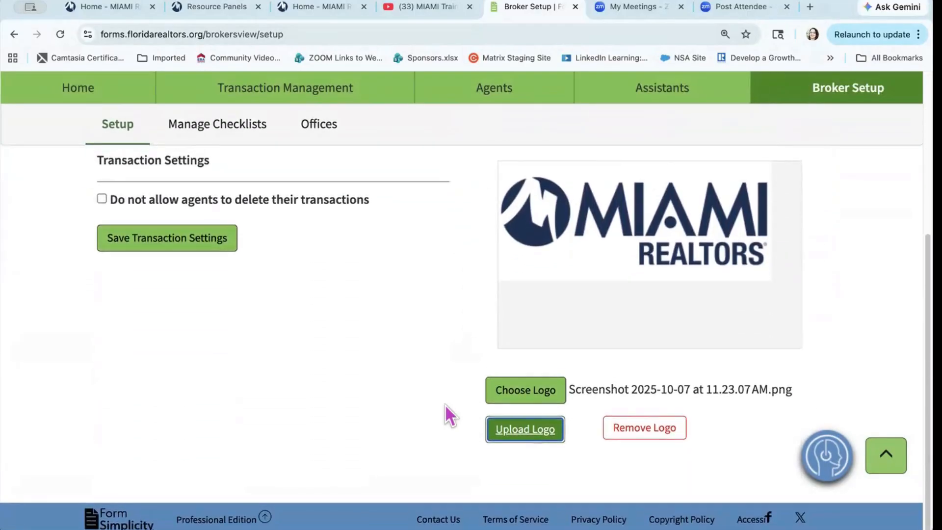
left_click(102, 201)
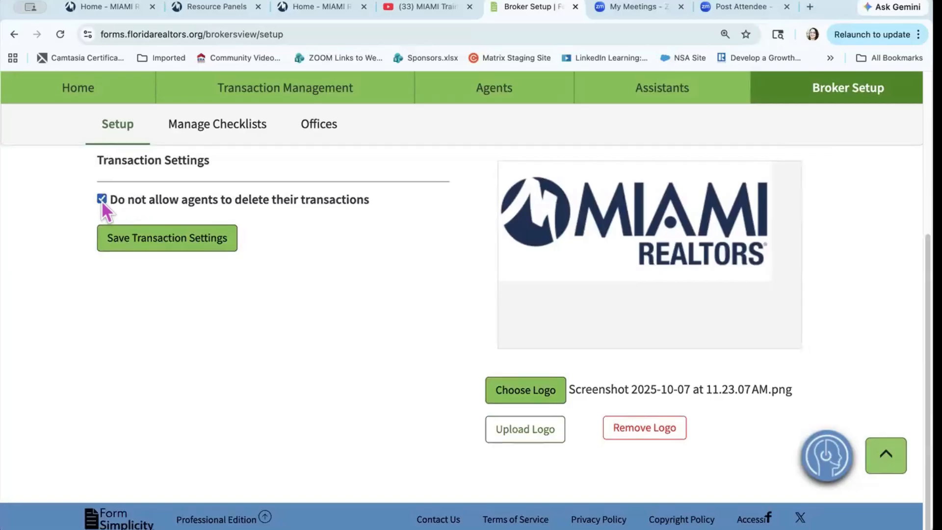
left_click(160, 248)
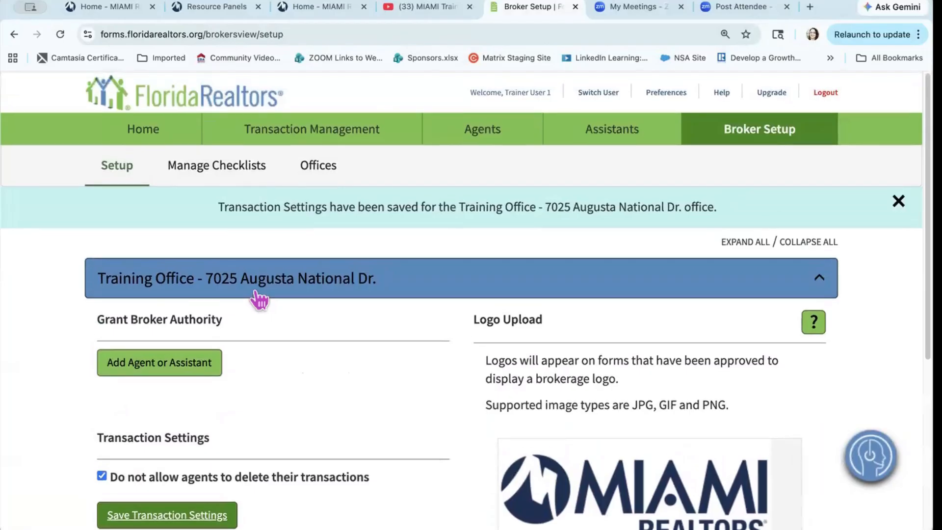
scroll(361, 382, "down", 2)
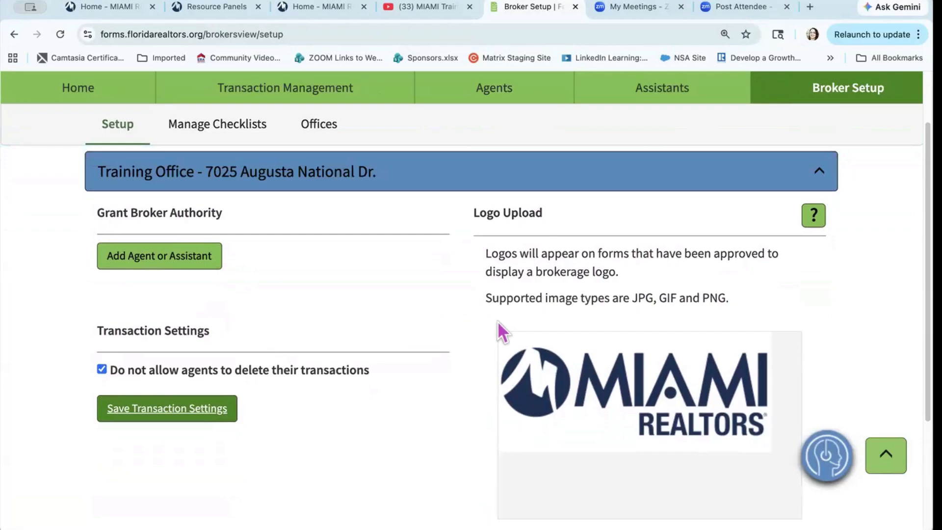
scroll(618, 383, "up", 2)
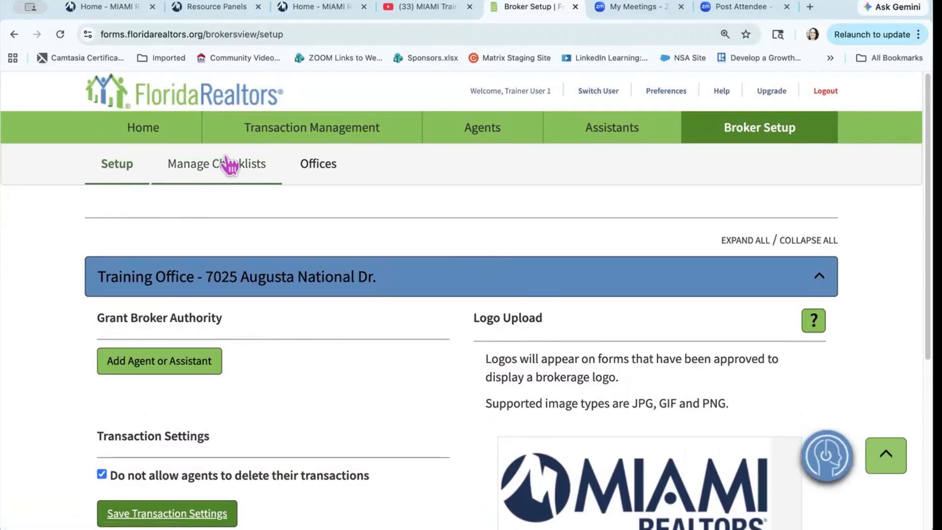
Step: Go to Manage Checklists and start a New Review Checklist
left_click(214, 166)
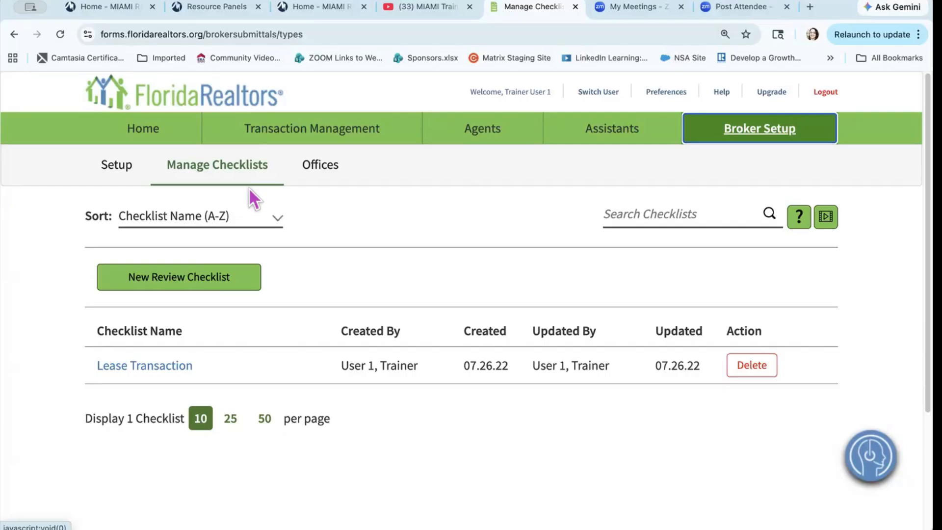
left_click(172, 287)
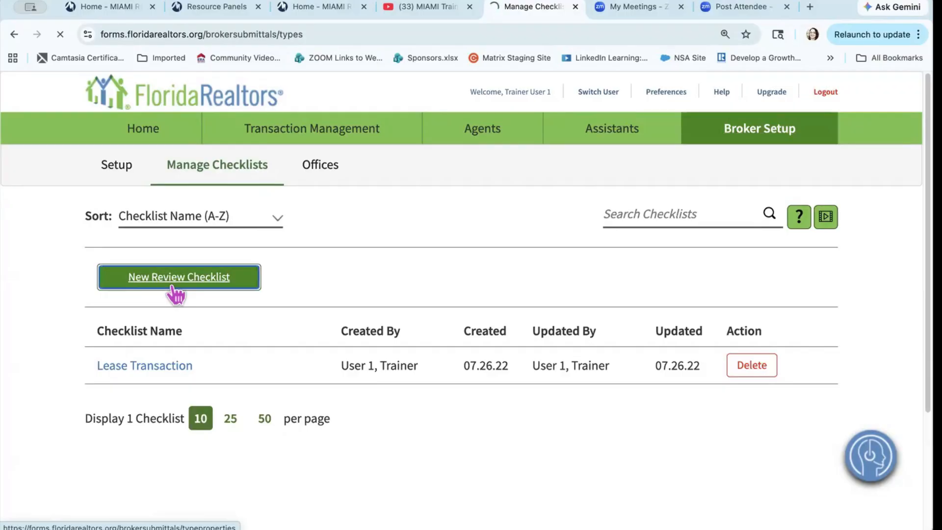
Step: Create a review checklist named 'New Rental Listing' and save it
left_click(196, 308)
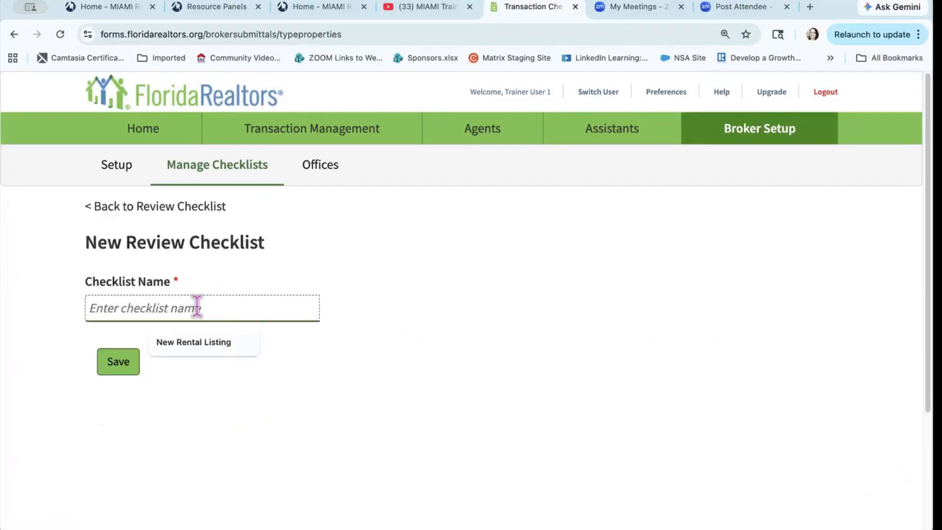
left_click(200, 346)
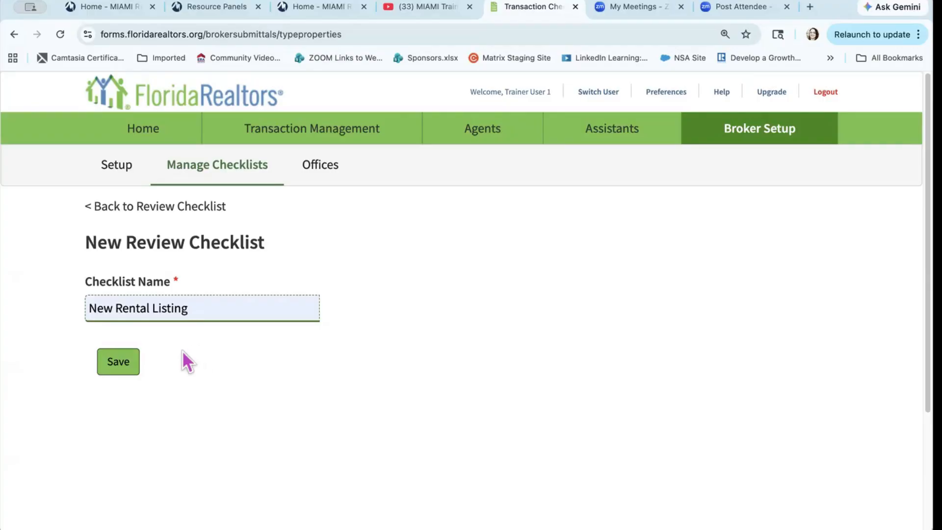
left_click(119, 369)
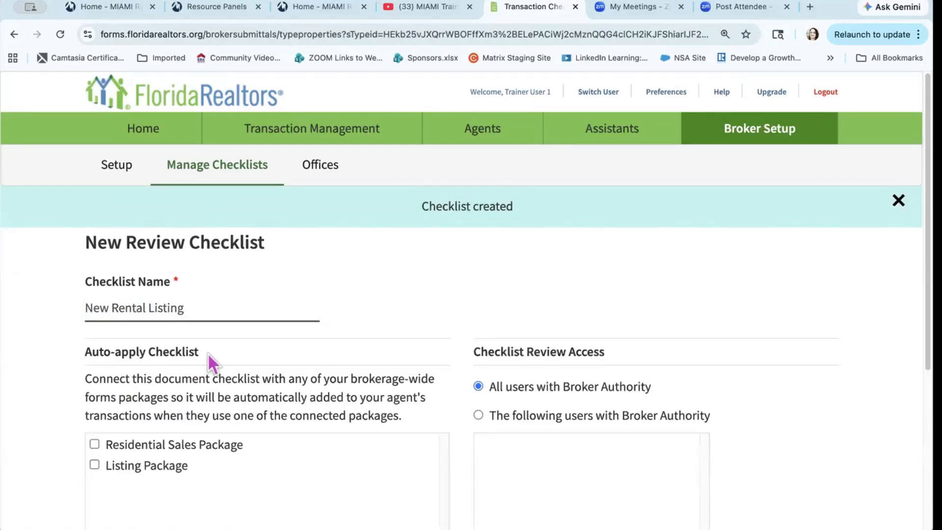
Step: Auto-apply the checklist to Residential Sales Package and Listing Package, and set Broker Authority review access
scroll(230, 358, "down", 3)
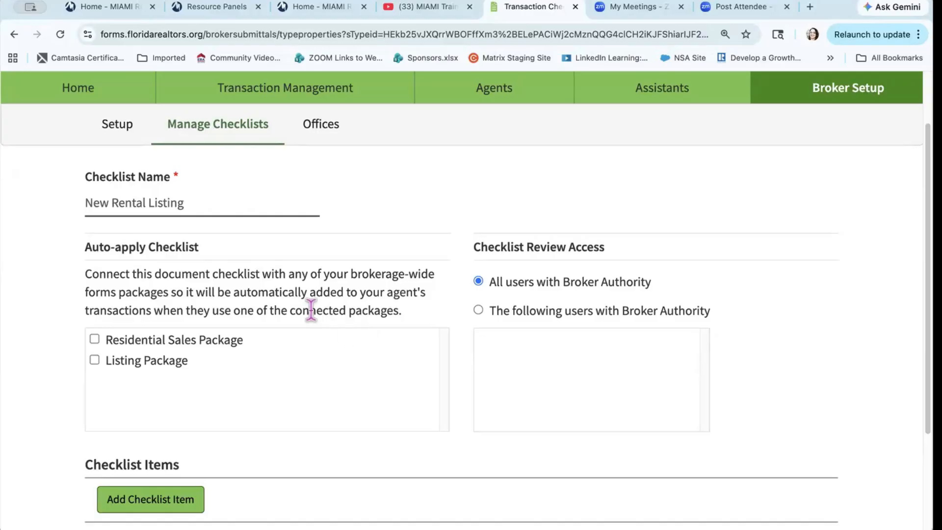
left_click(93, 338)
left_click(93, 338)
left_click(93, 342)
left_click(94, 360)
left_click(475, 309)
scroll(453, 283, "down", 5)
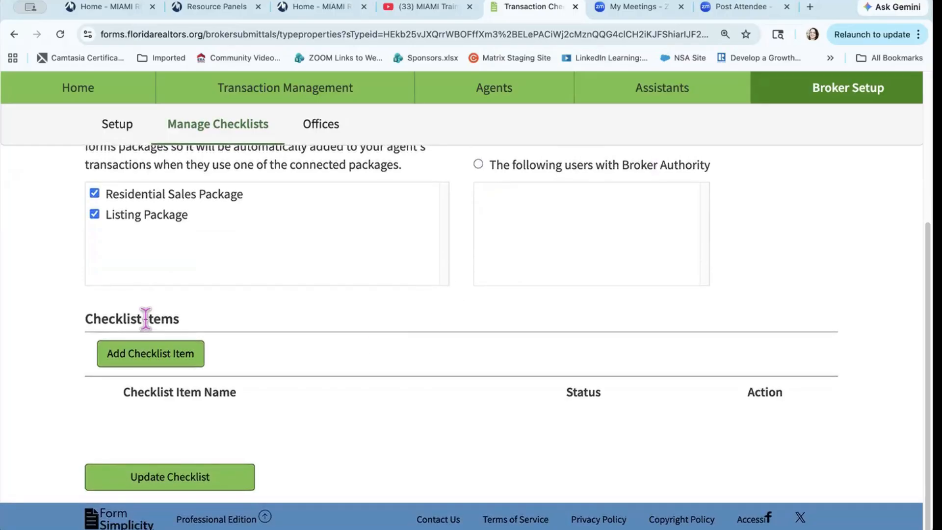
Step: Add 'Escrow Form' as a required checklist item
left_click(139, 354)
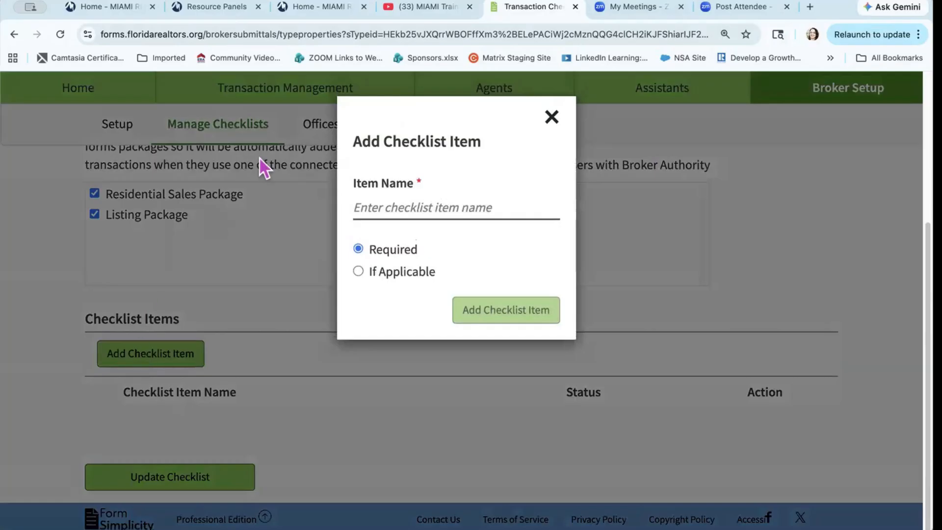
left_click(382, 208)
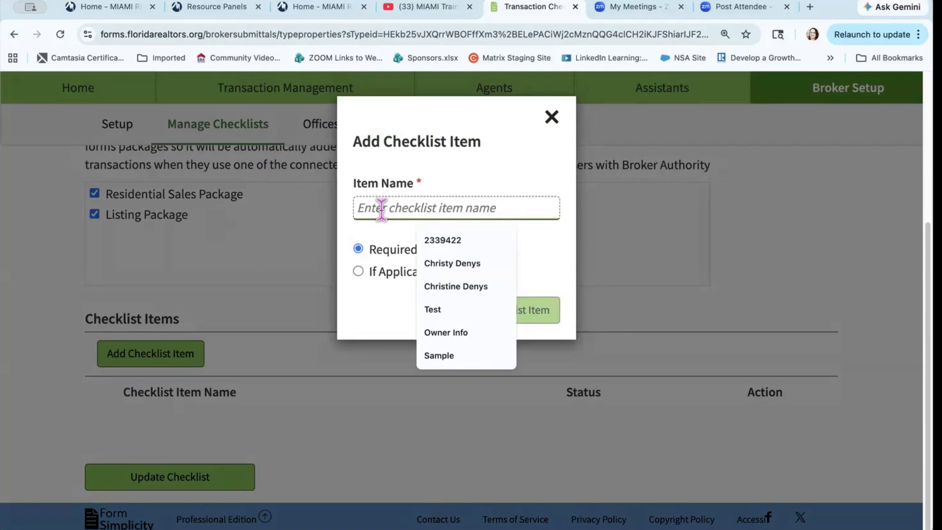
type("Escrow")
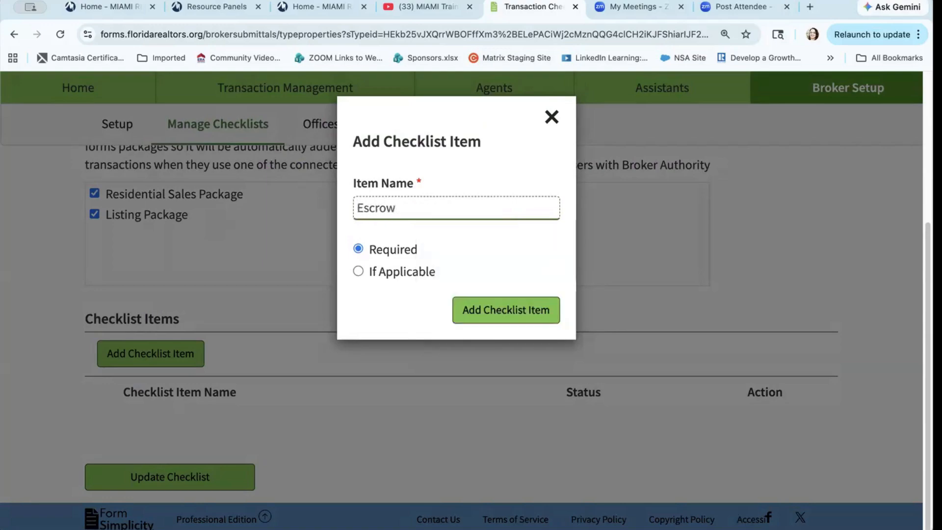
type(" Form")
left_click(511, 310)
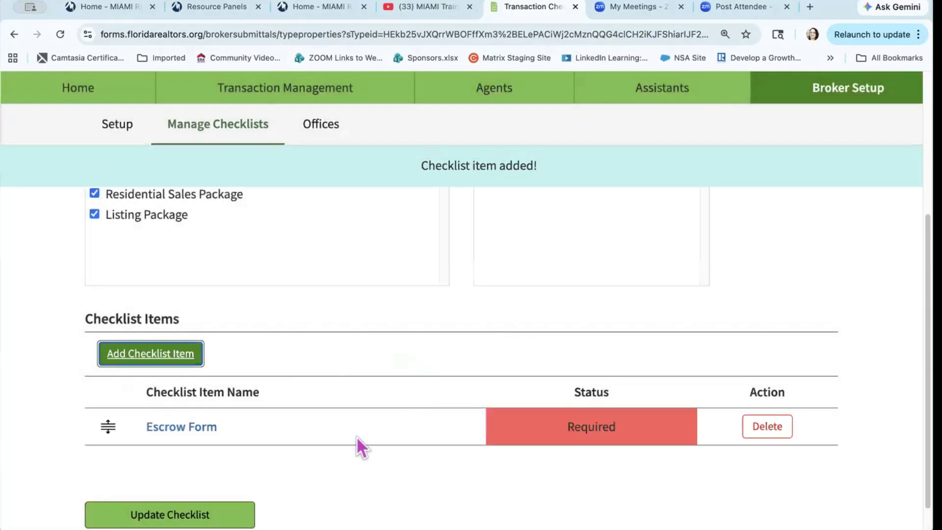
Step: Add 'OnBoard Info Sheet' as a required item and move it above Escrow Form
scroll(356, 437, "down", 2)
left_click(163, 323)
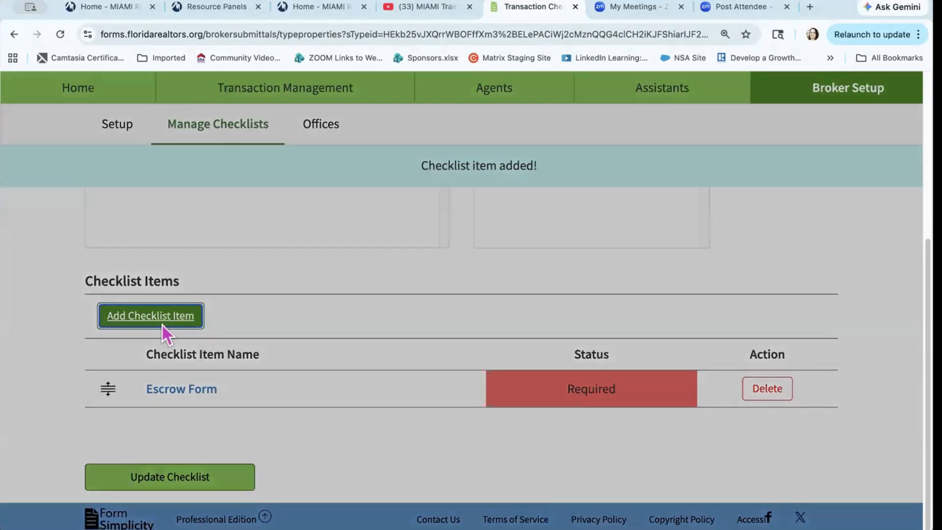
left_click(371, 200)
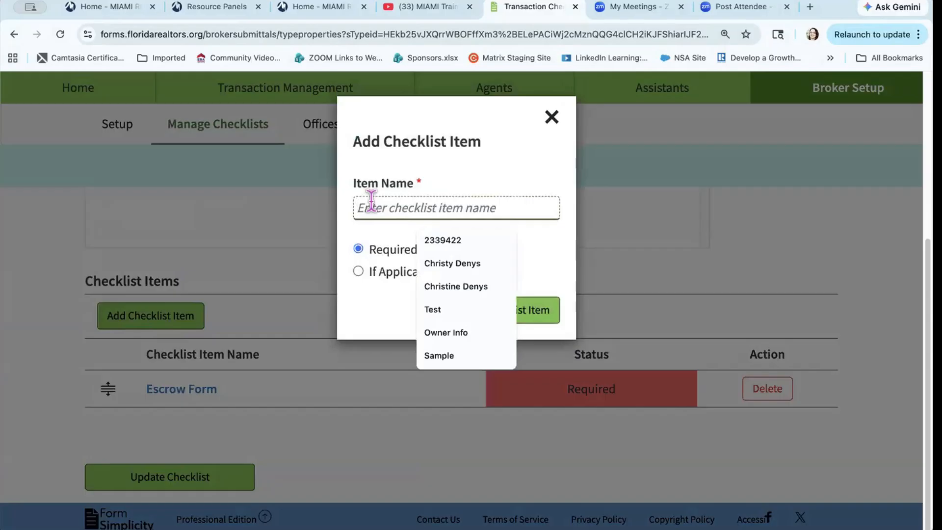
type("OnBoard")
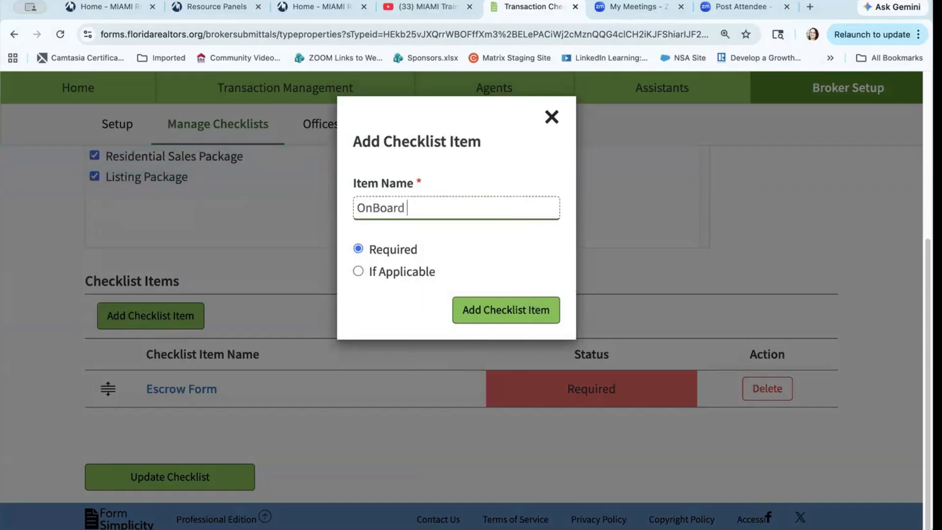
type(" Info Sheet")
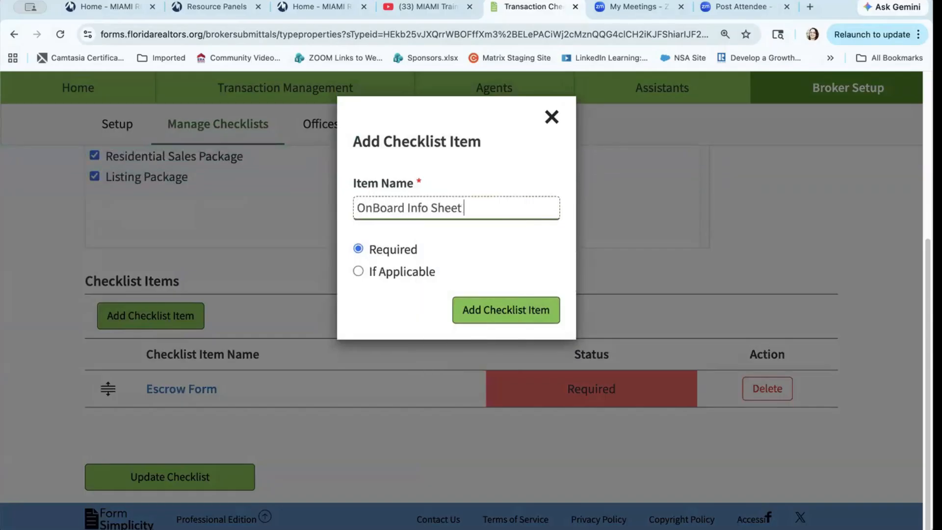
type("0")
key("BackSpace")
left_click(491, 314)
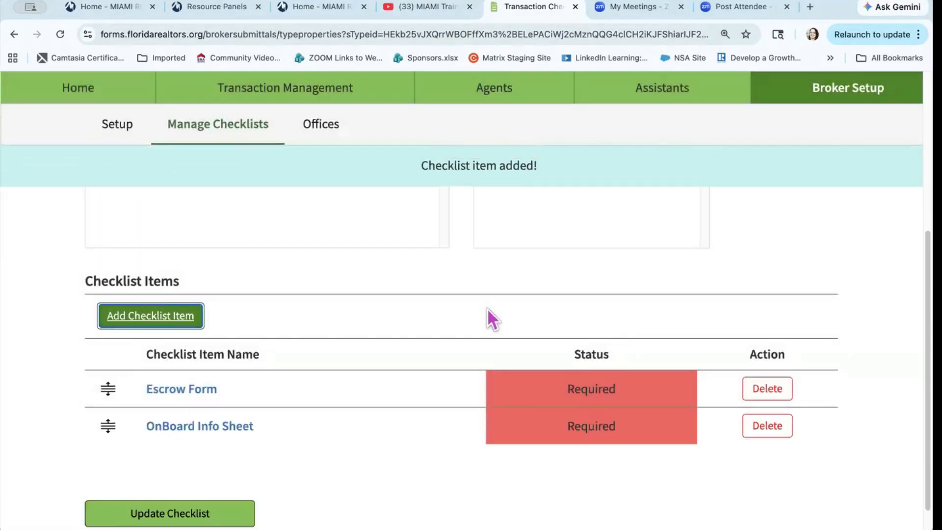
left_click_drag(108, 426, 110, 388)
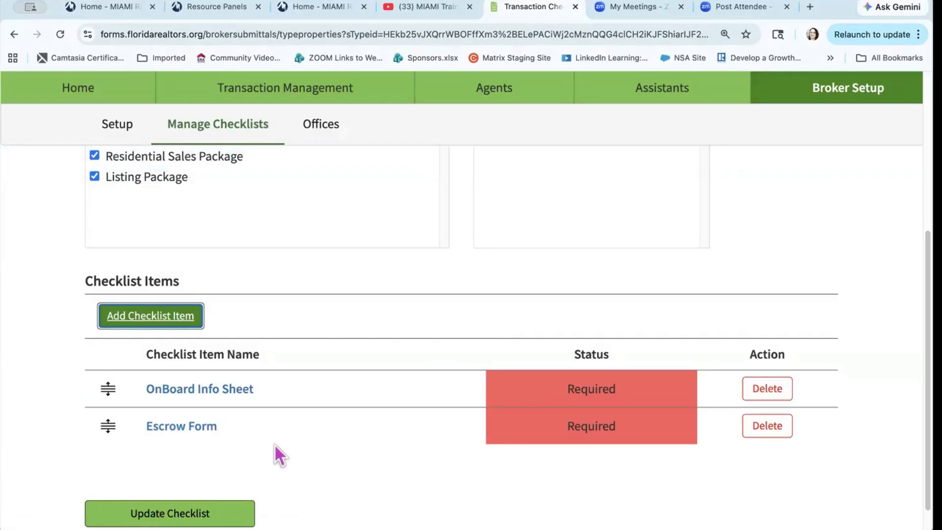
Step: Add 'Buyer Broker Agreement' as a required checklist item
left_click(185, 315)
left_click(400, 207)
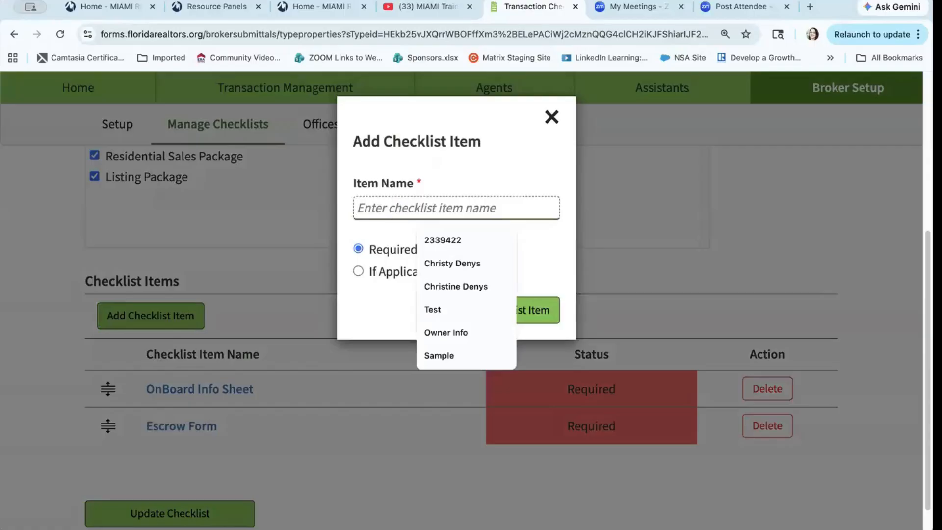
type("Buyer Broker")
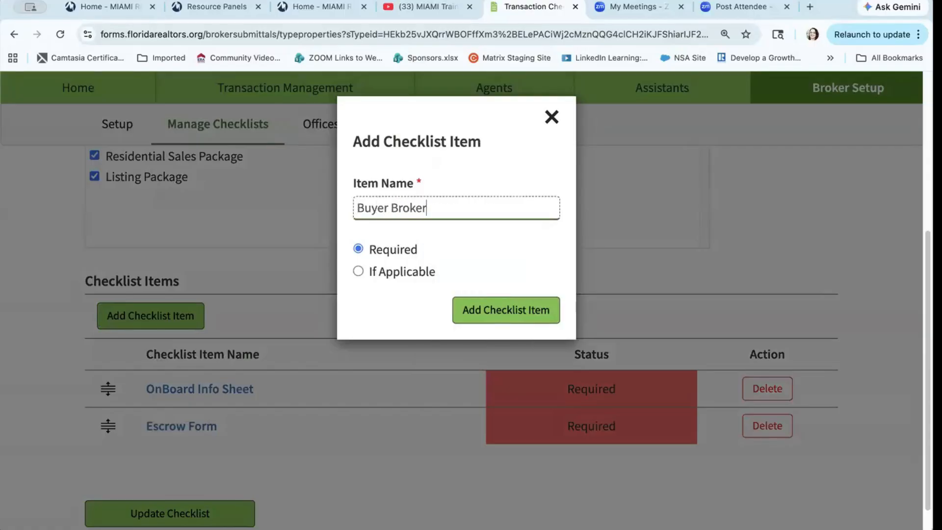
type(" Agreement")
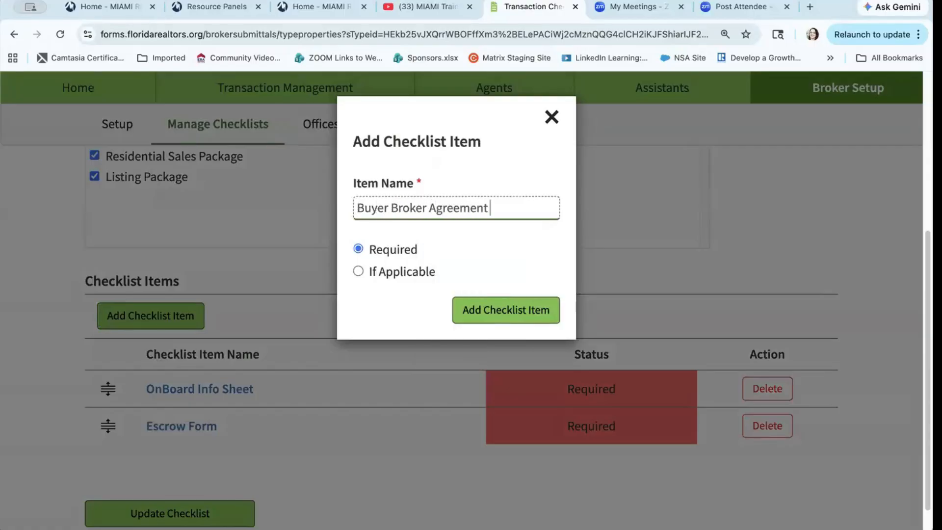
left_click(494, 317)
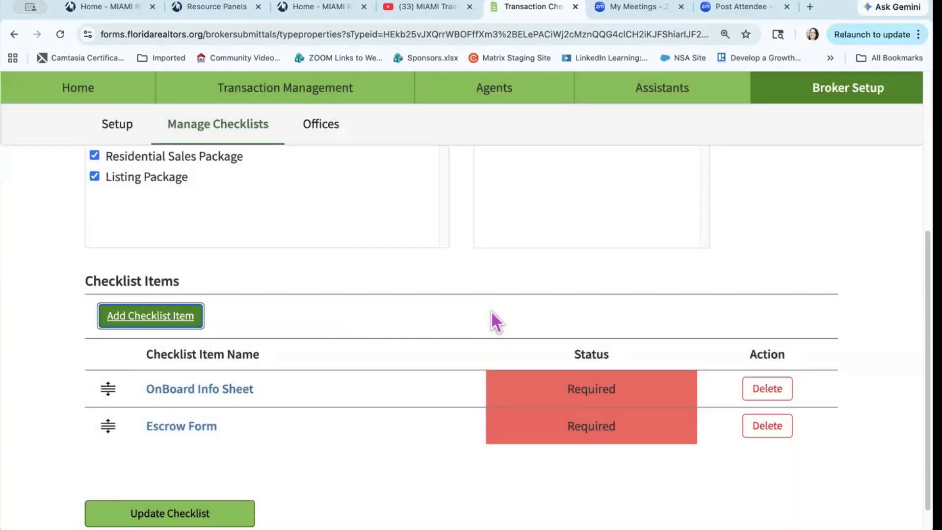
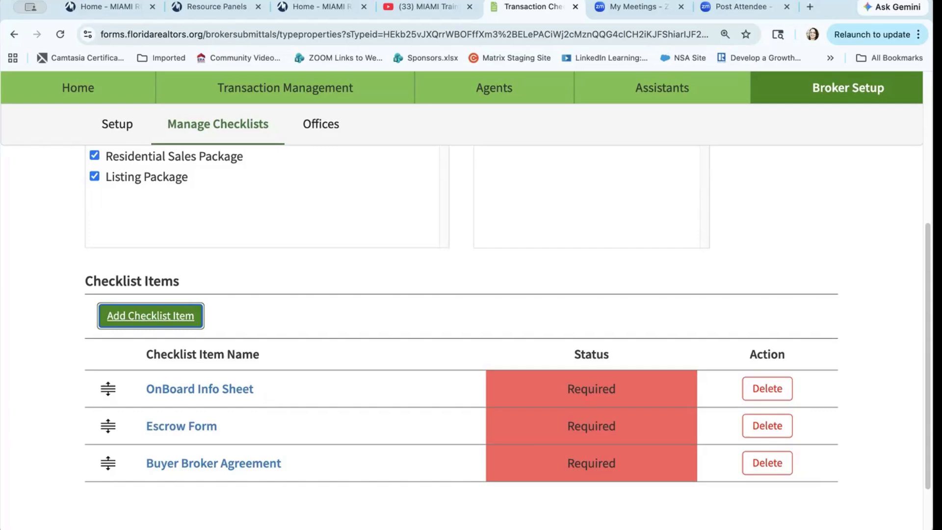
Step: Save the New Rental Listing checklist with its three required items
left_click(31, 407)
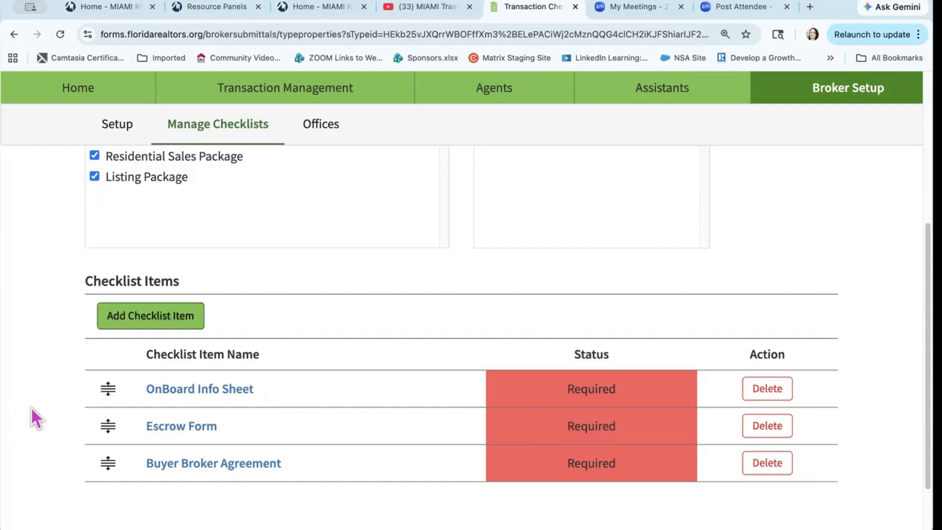
scroll(31, 407, "down", 3)
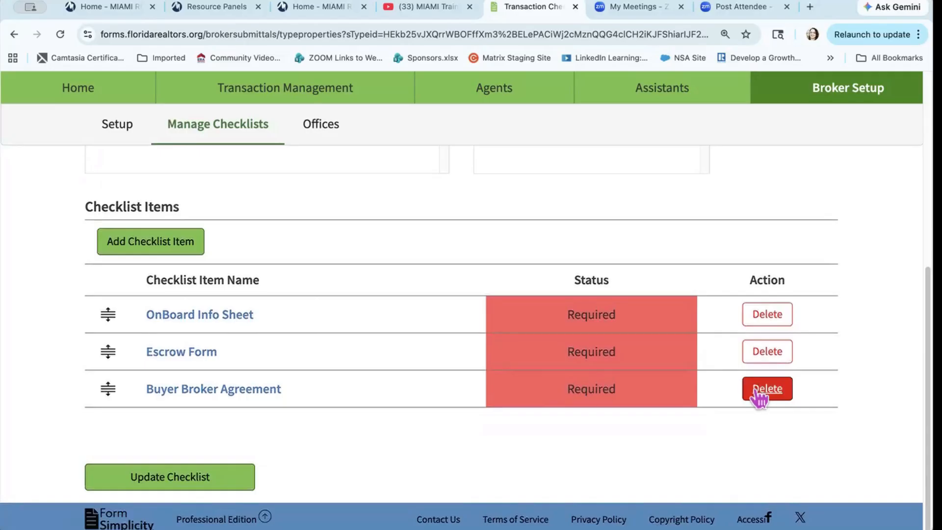
left_click(173, 483)
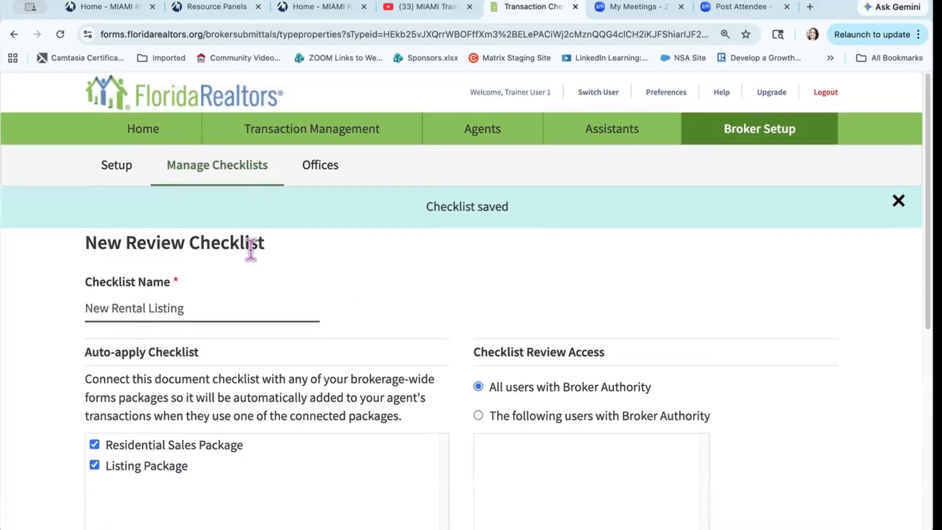
Step: Mark the Training Office as associated under Offices, save, and show its Setup page
left_click(327, 169)
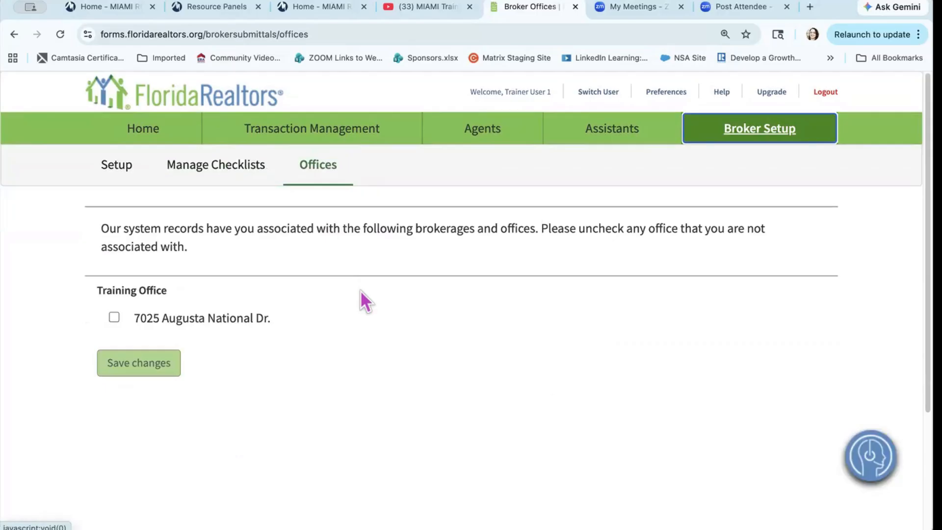
left_click(113, 317)
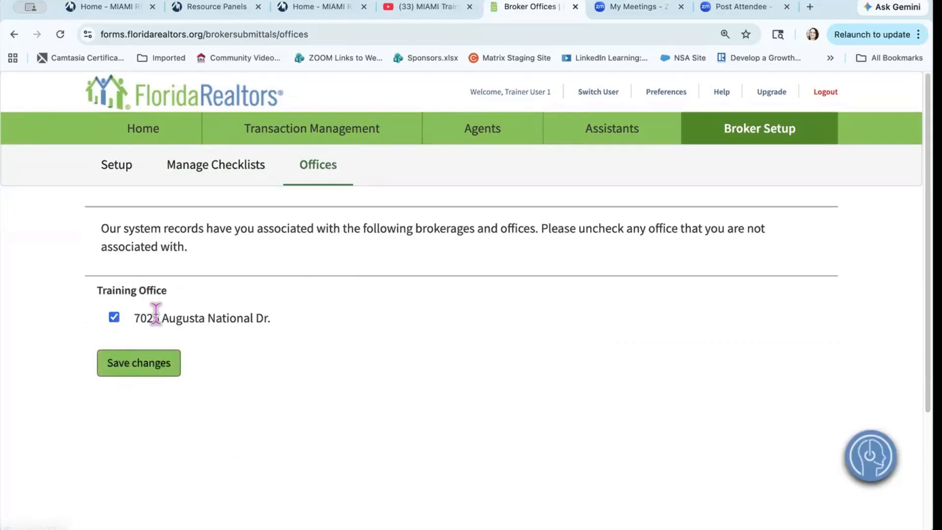
left_click(153, 363)
left_click(123, 173)
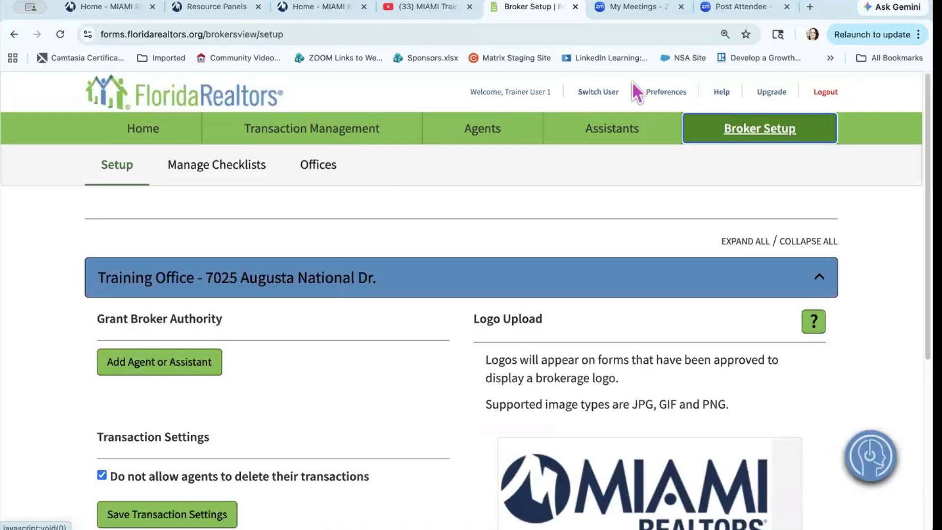
Step: Review the checklists and office associations in Broker Setup, then return to Home
left_click(734, 131)
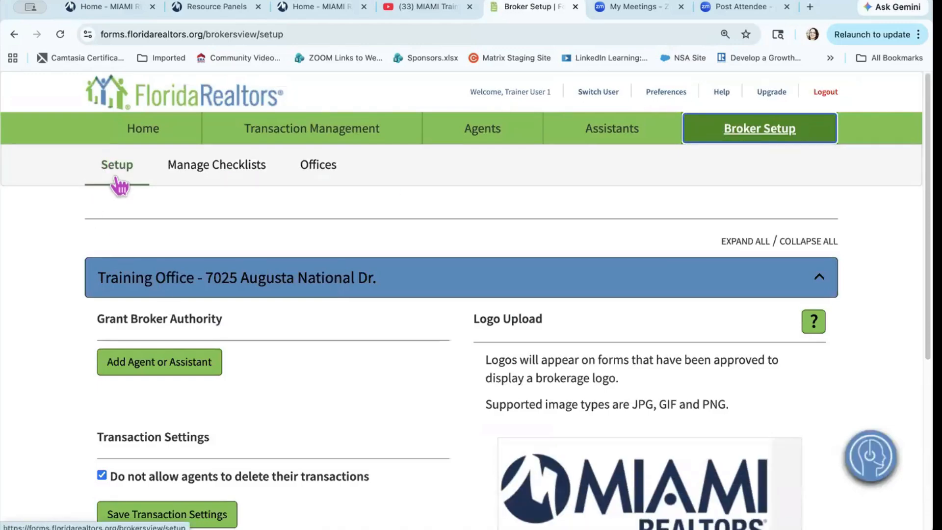
left_click(189, 167)
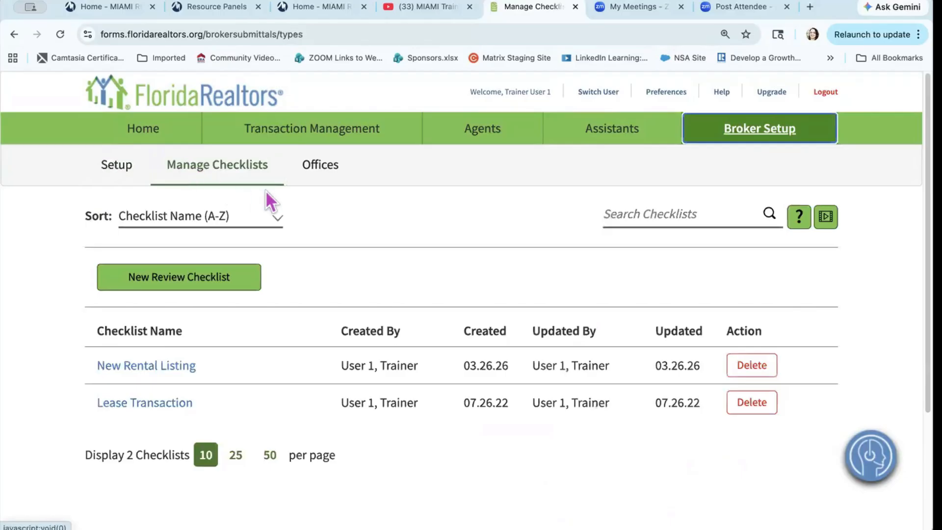
left_click(309, 179)
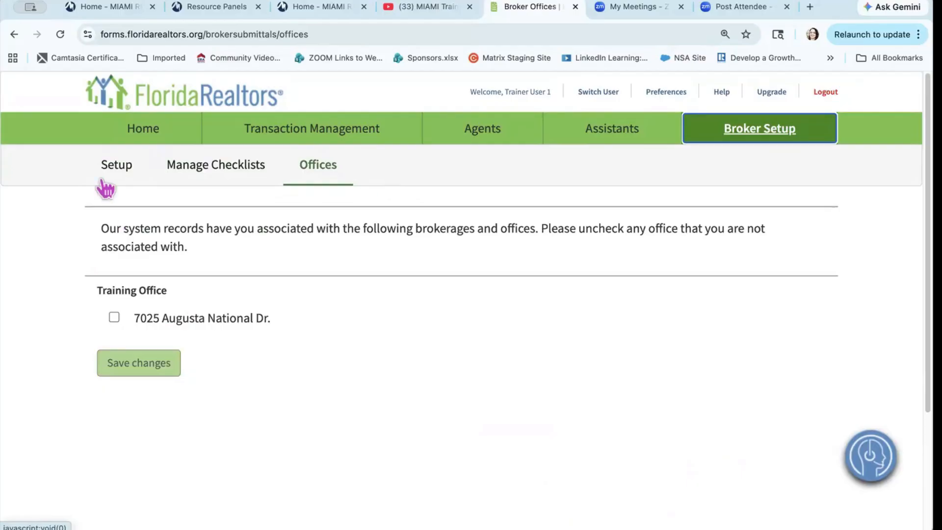
left_click(139, 128)
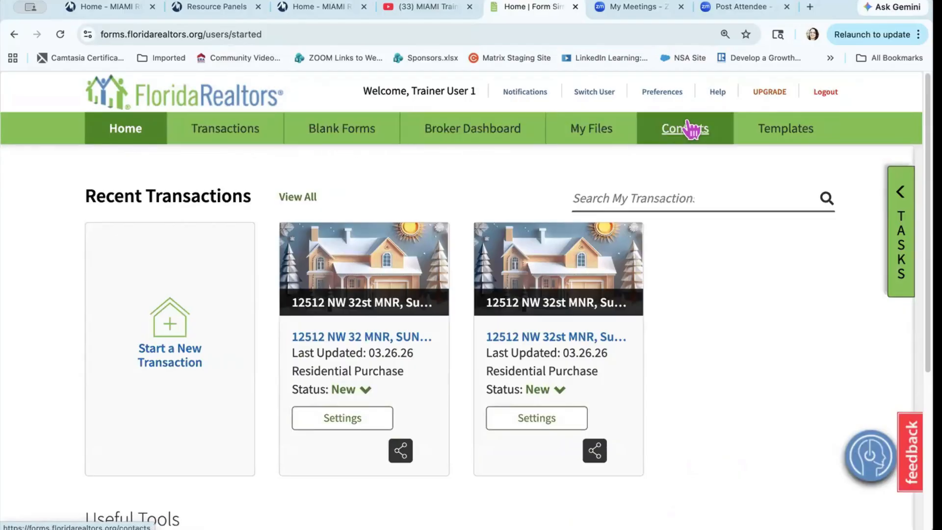
Step: Collapse the Personal and Brokerage-Wide Task Lists sections on the Templates page
left_click(784, 137)
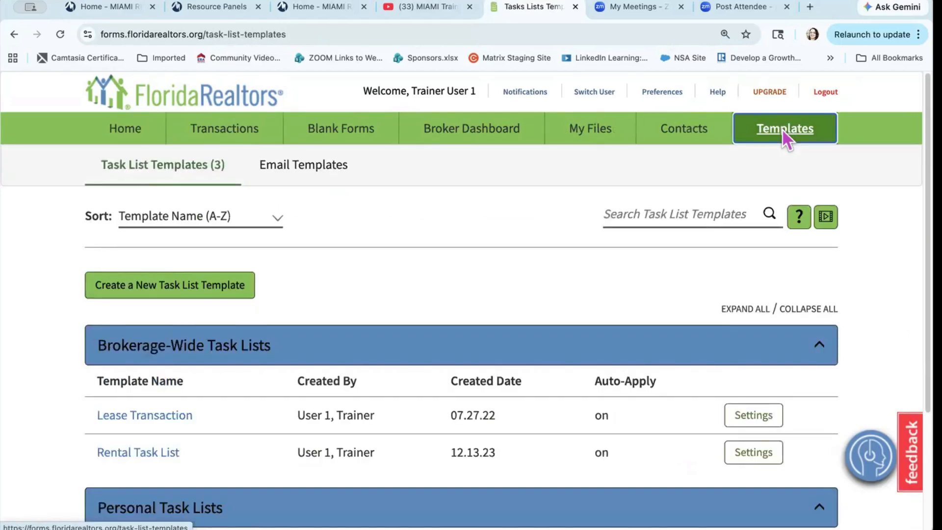
scroll(284, 346, "down", 3)
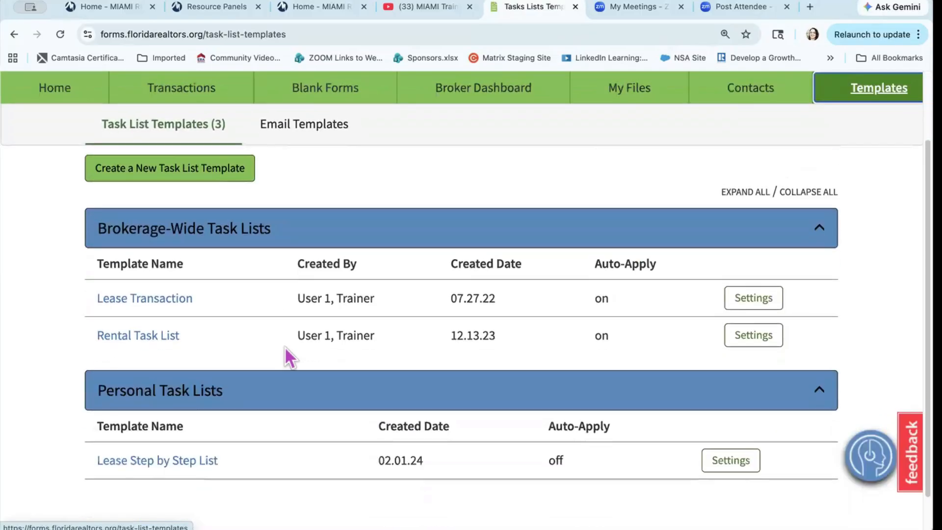
scroll(284, 347, "down", 1)
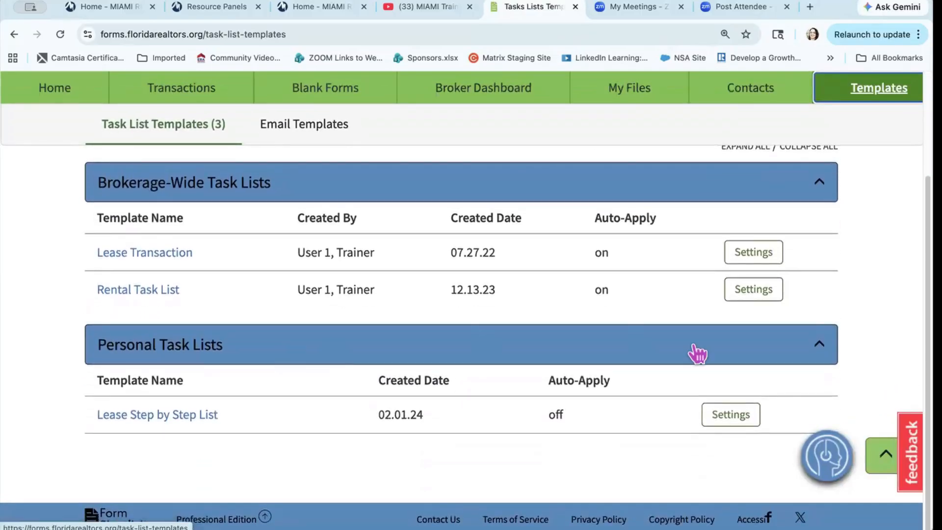
left_click(824, 361)
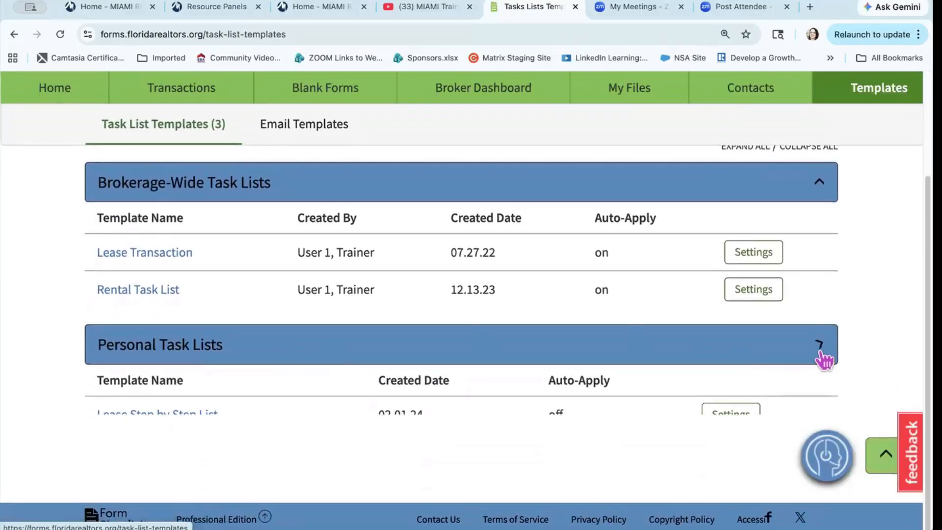
left_click(818, 197)
scroll(466, 348, "up", 4)
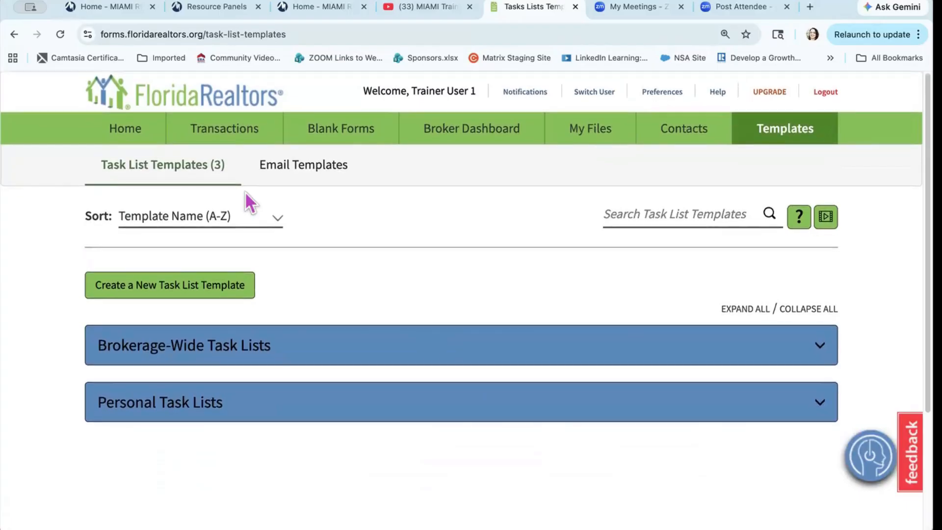
Step: Start a new email template from the Email Templates list
left_click(305, 168)
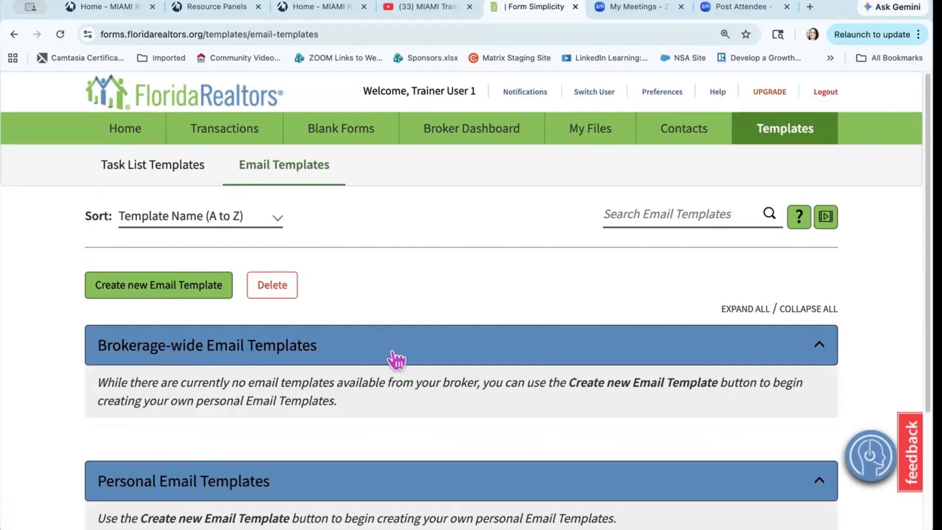
scroll(393, 358, "down", 2)
scroll(336, 361, "up", 2)
left_click(150, 289)
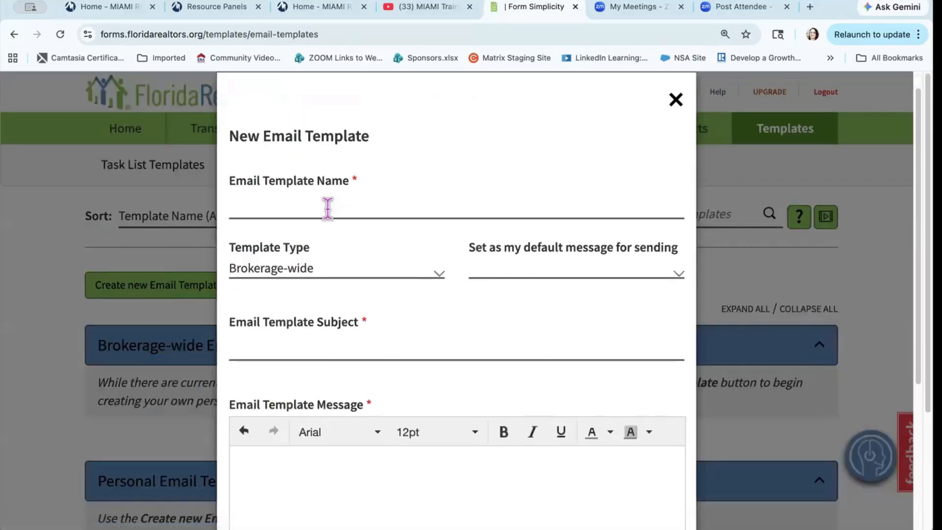
Step: Name the template 'Multiple Offer Situation' and keep its type Brokerage-wide
left_click(327, 208)
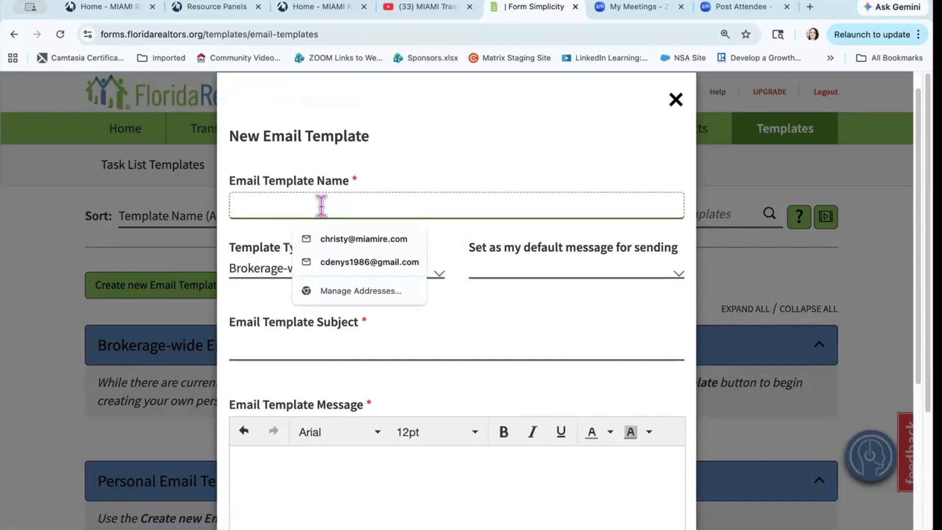
type("Multiple")
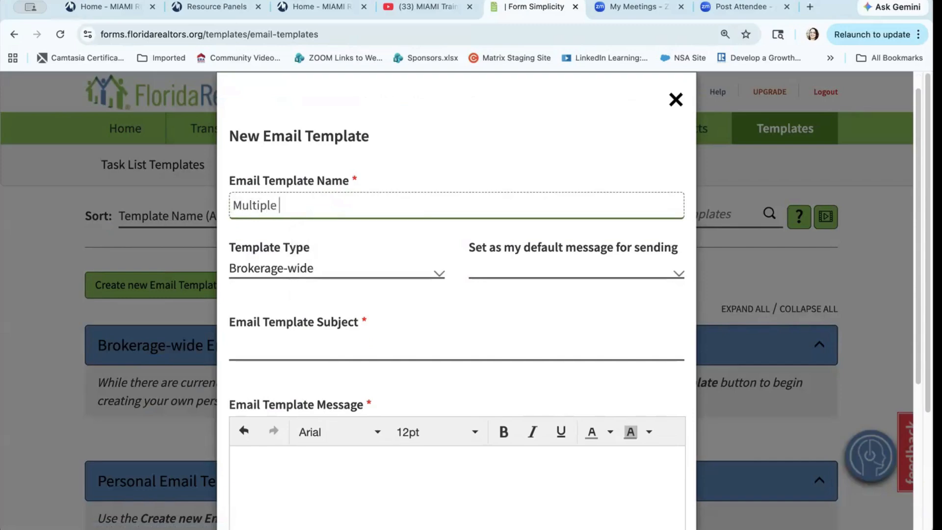
type(" Offer Situa")
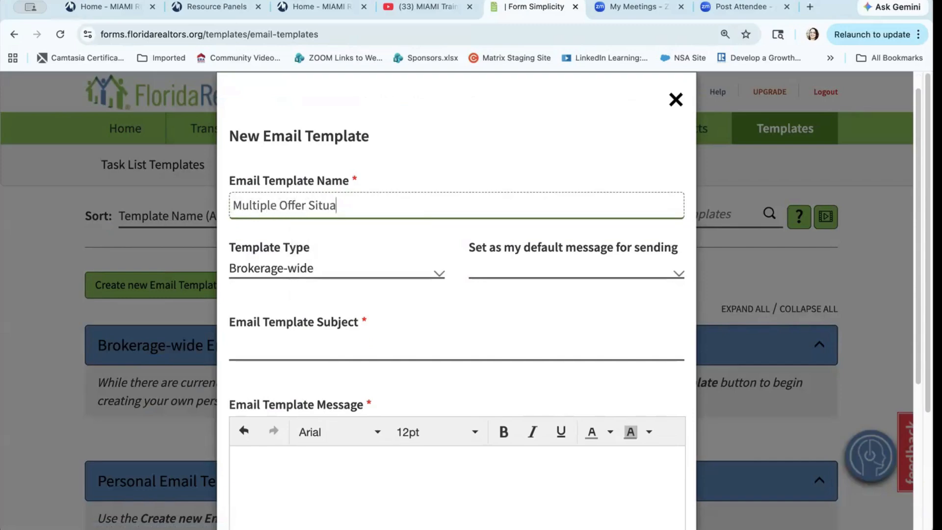
type("tion")
left_click(372, 270)
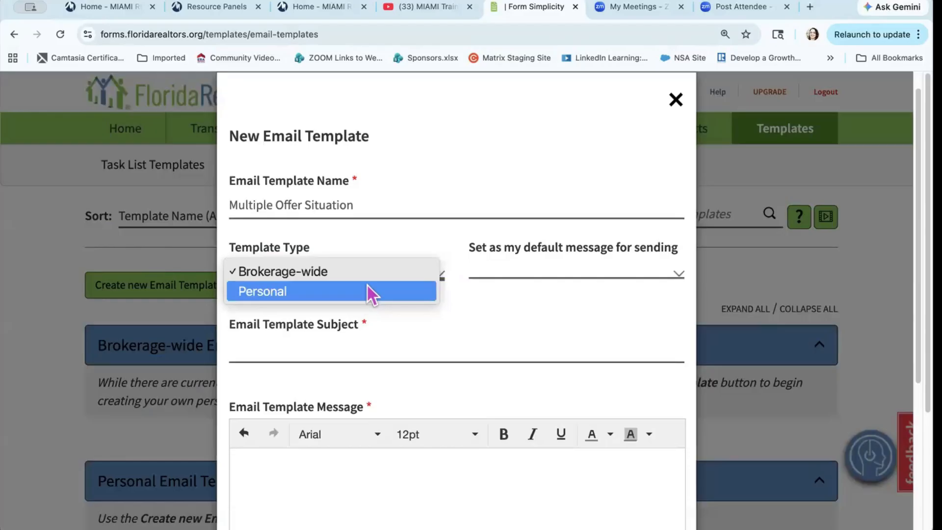
left_click(368, 273)
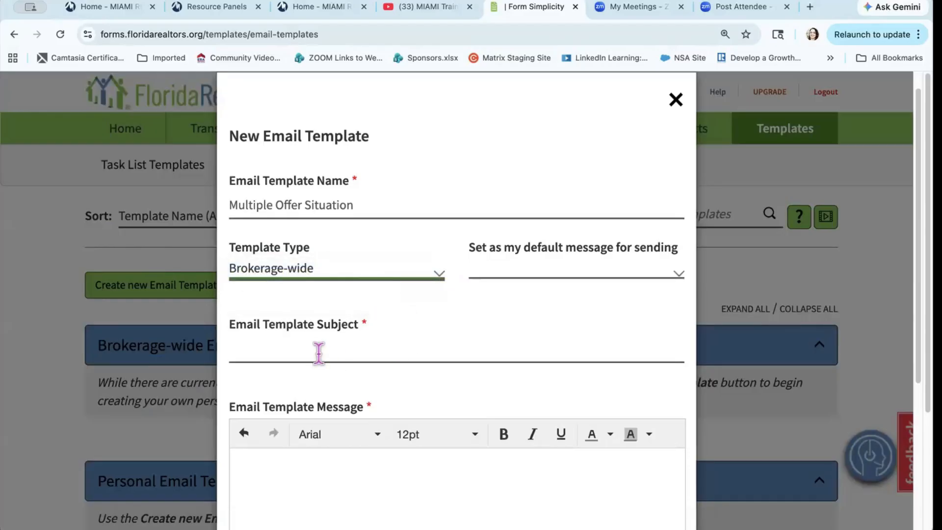
Step: Copy the name 'Multiple Offer Situation' into the Subject field
left_click(317, 348)
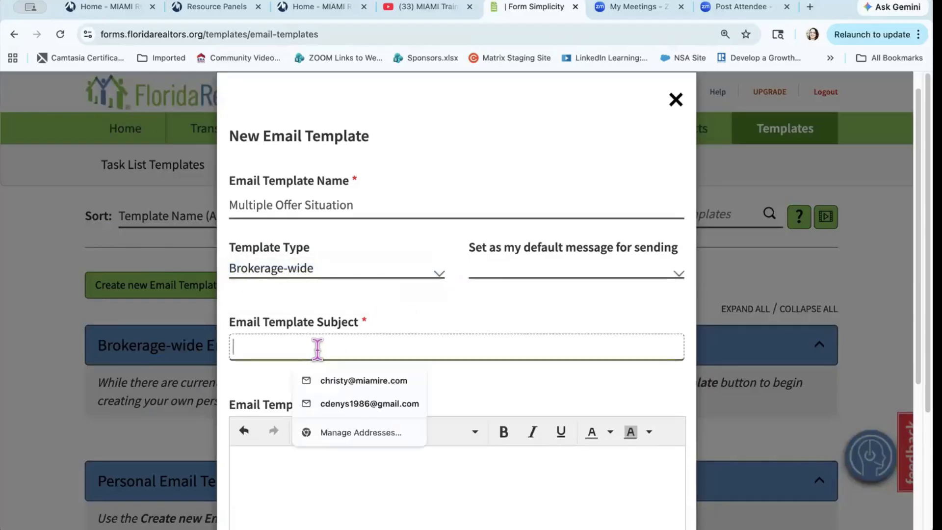
triple_click(315, 204)
key("super+c")
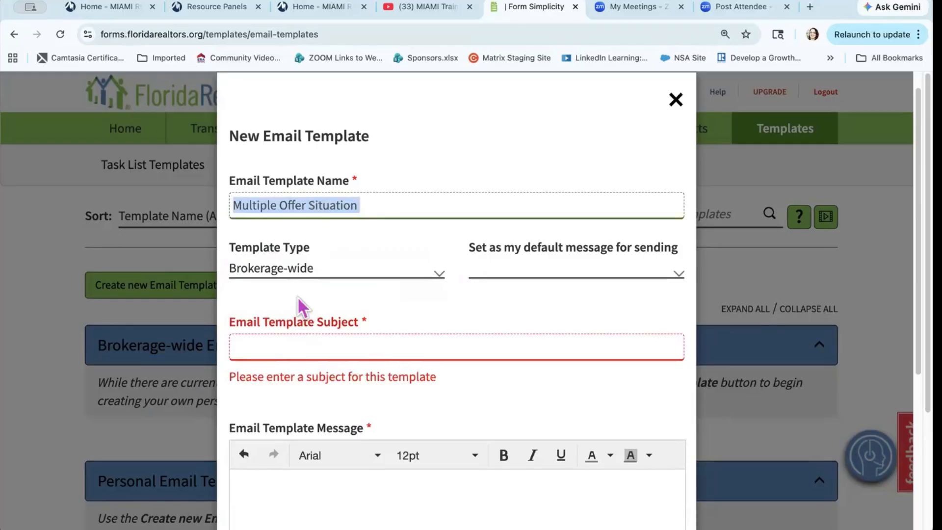
left_click(272, 343)
key("super+v")
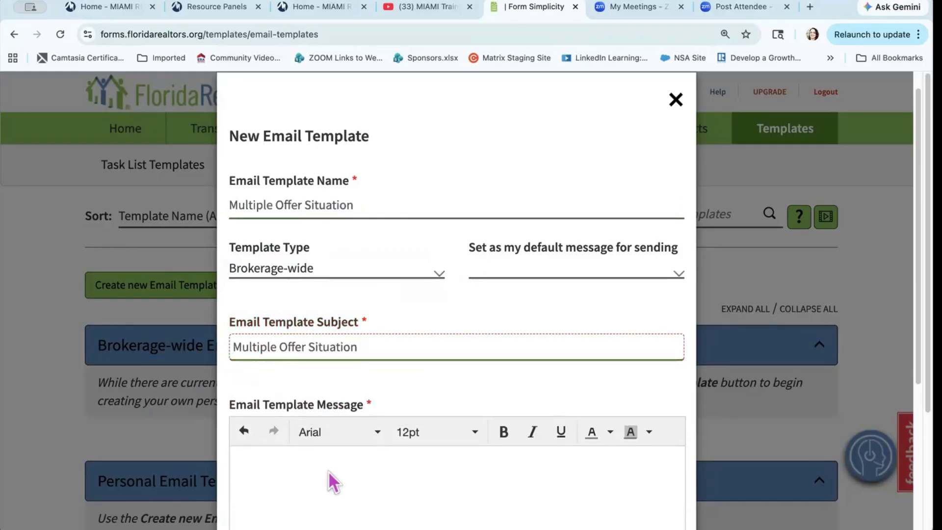
left_click(287, 480)
Step: Write the message: multiple offers received, seller reviewing, update within 2 business days, thank you
type("Good ")
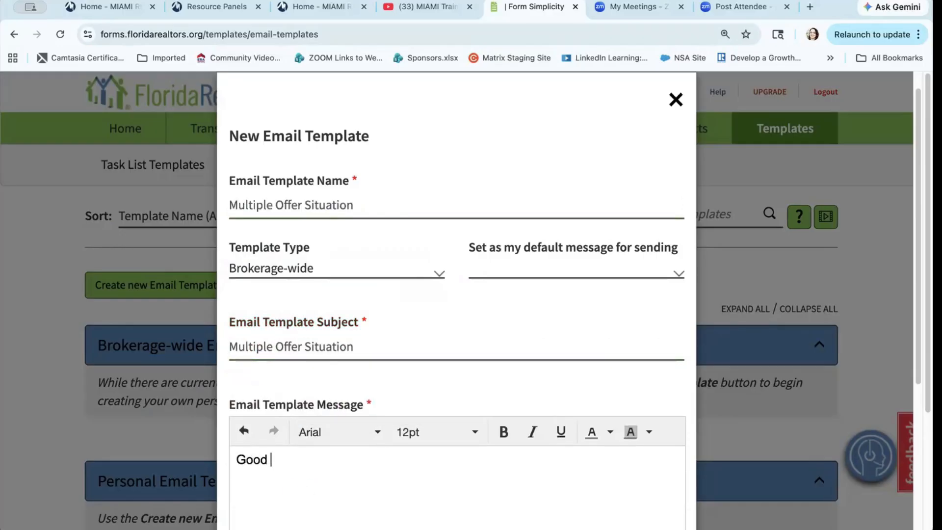
type("afternoon,")
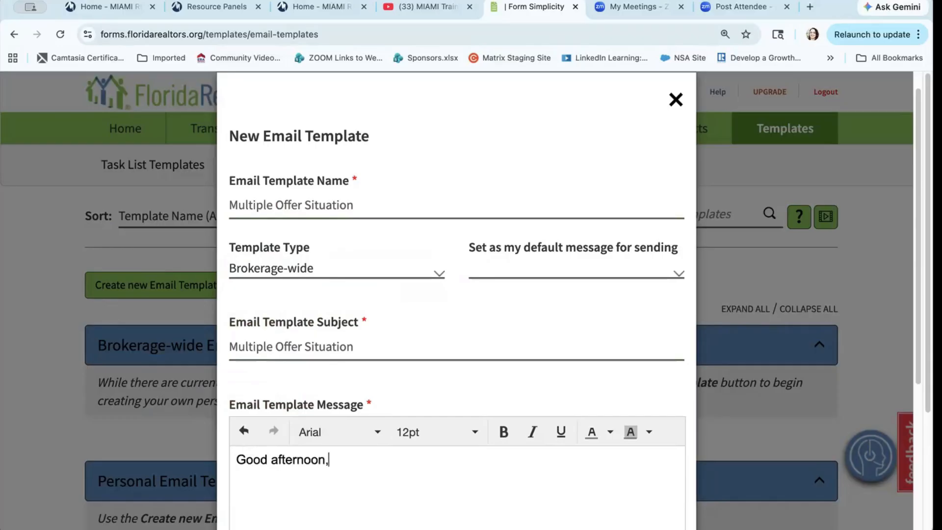
key("Return")
type("We have cu")
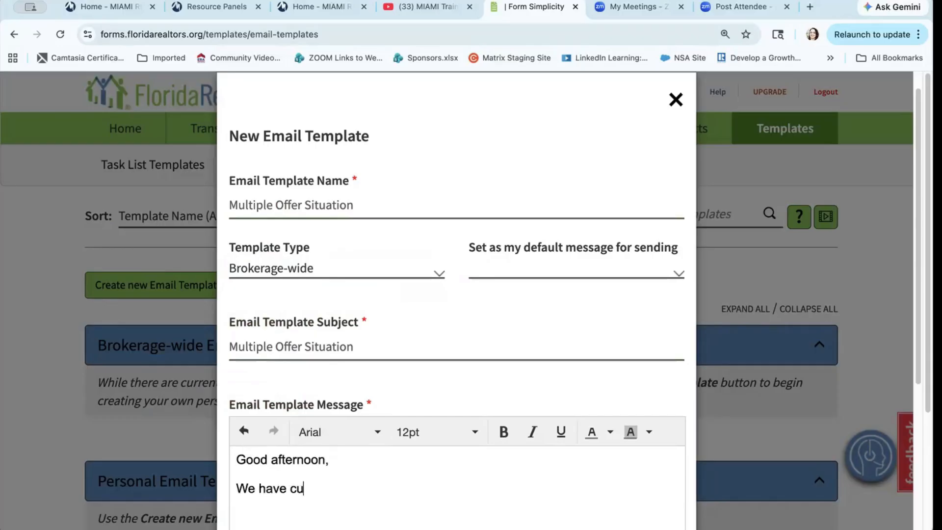
type("rrently recie")
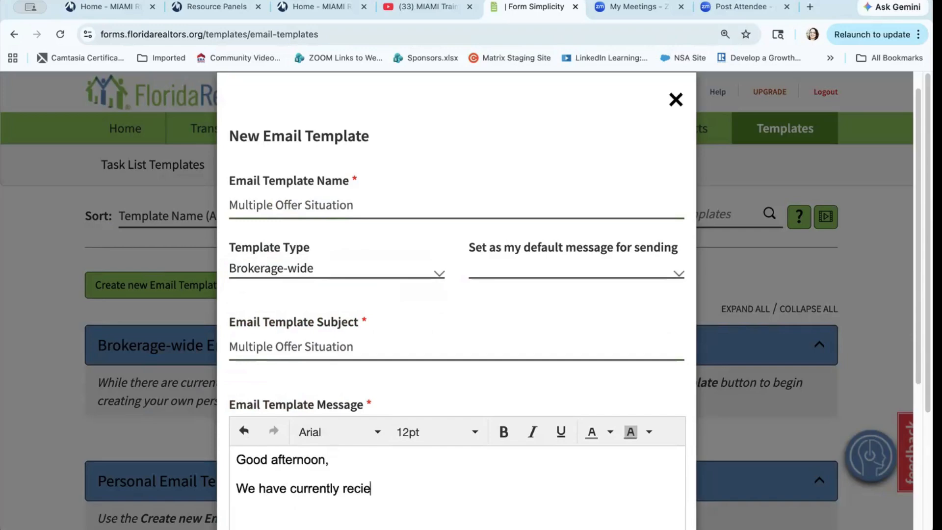
type("ved multiple")
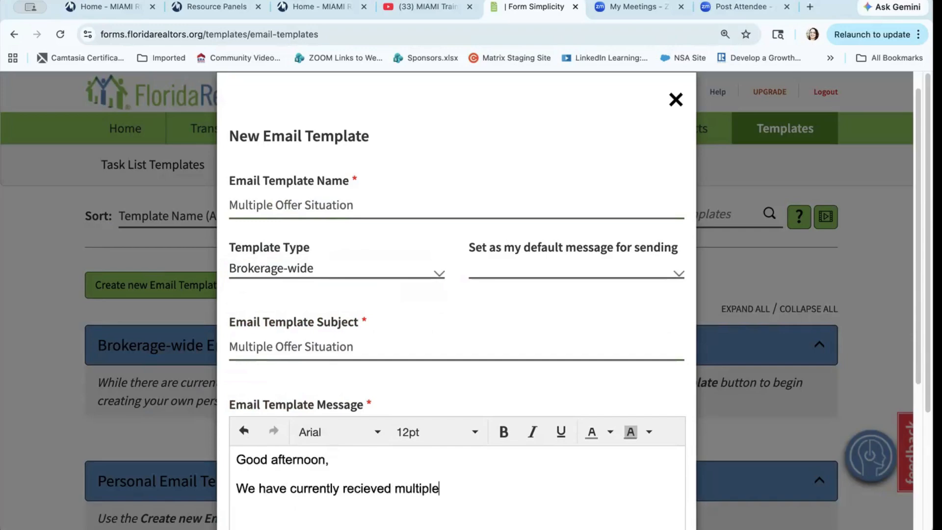
type(" offers and the sell")
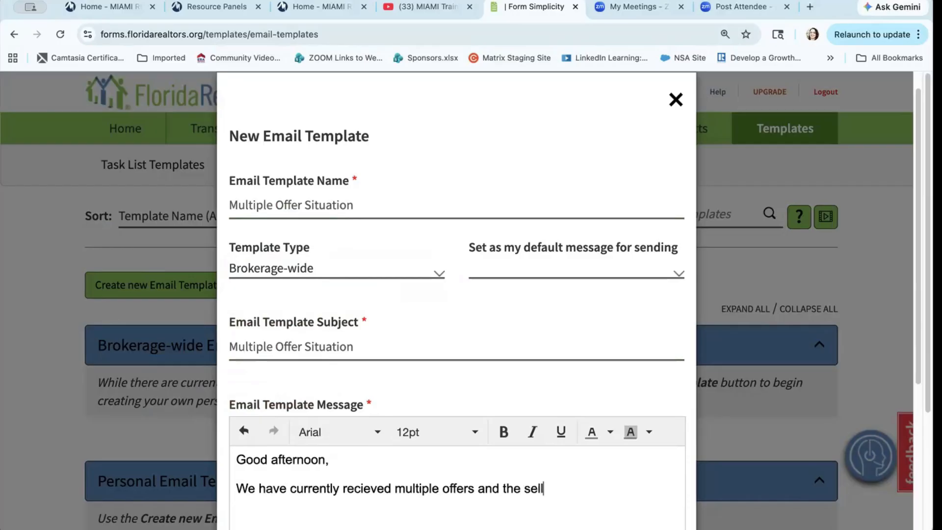
type("er is current")
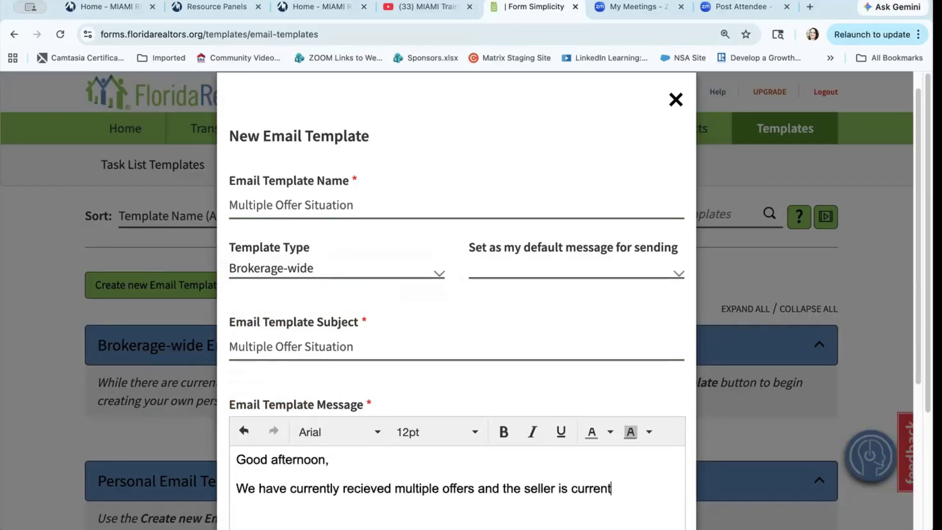
type("ly reviewing ")
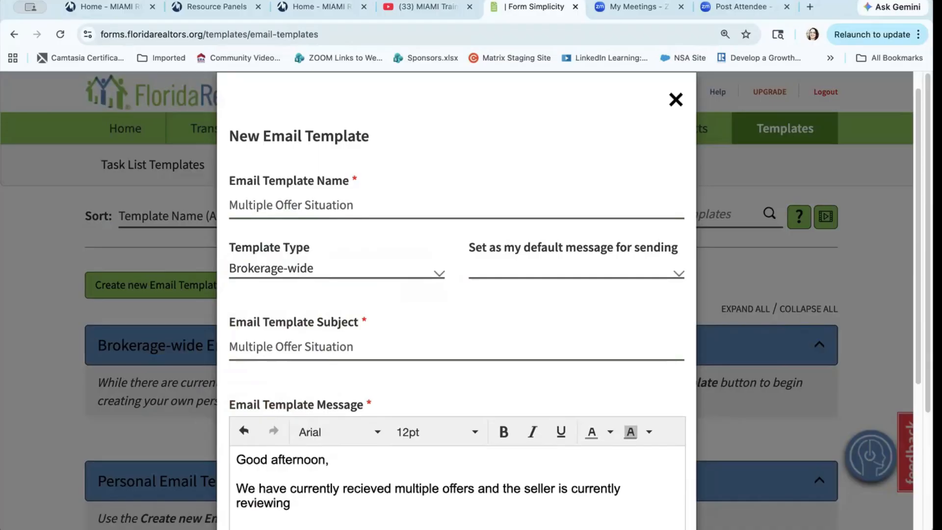
type("all.")
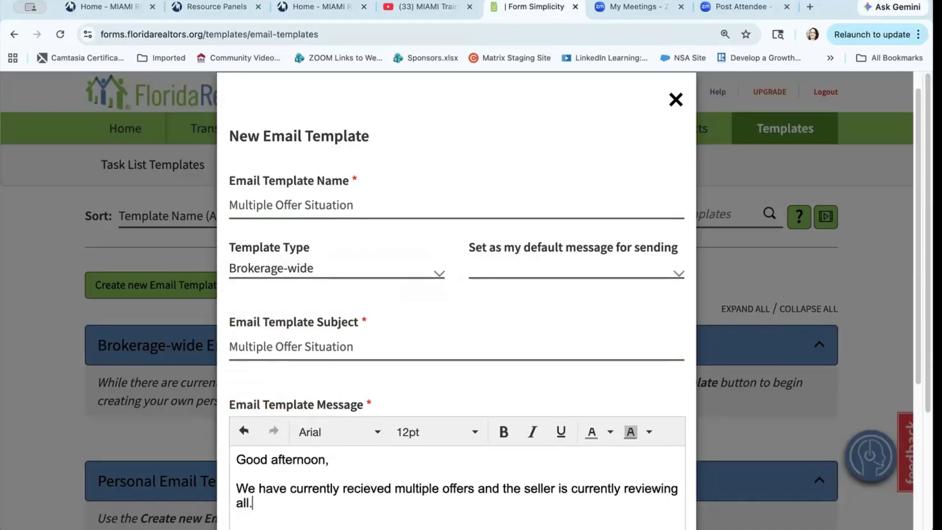
type(" Please send")
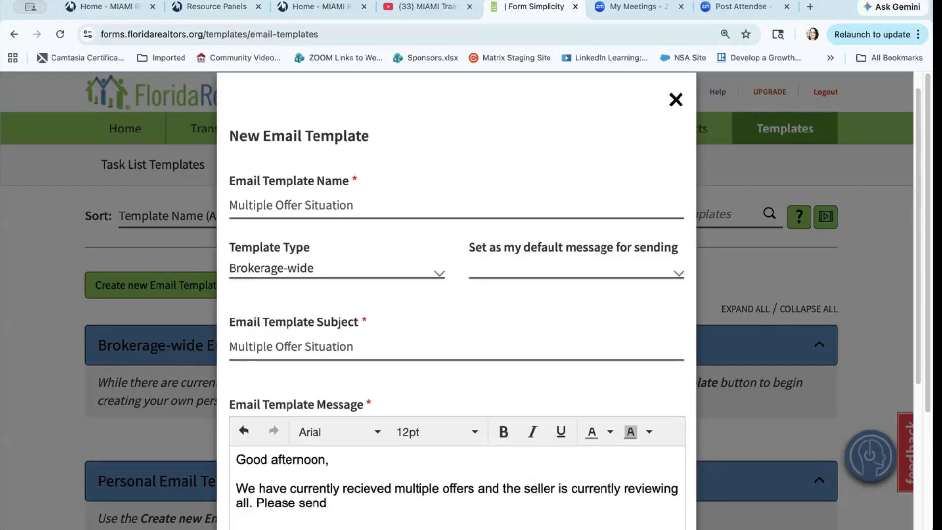
key("BackSpace")
key("BackSpace")
key("BackSpace")
key("BackSpace")
key("BackSpace")
key("BackSpace")
key("BackSpace")
key("BackSpace")
key("BackSpace")
key("BackSpace")
key("BackSpace")
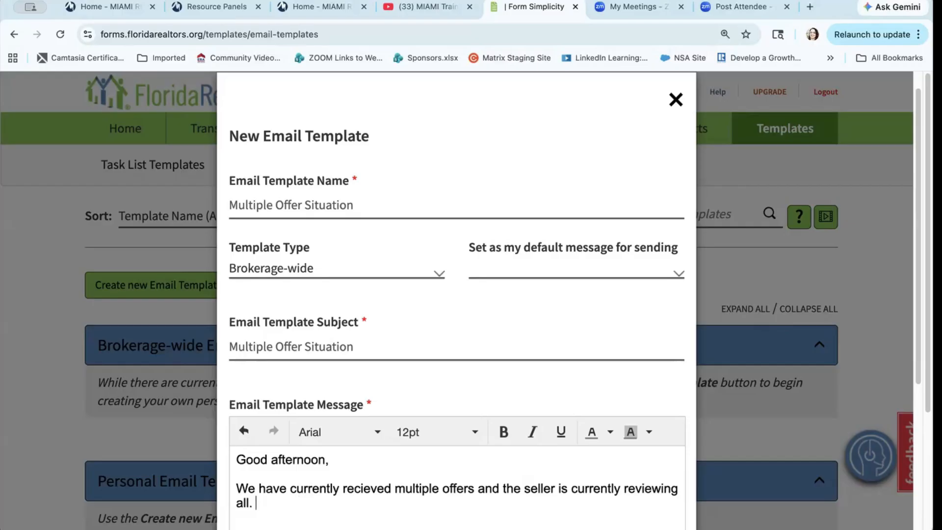
type("We will updaate")
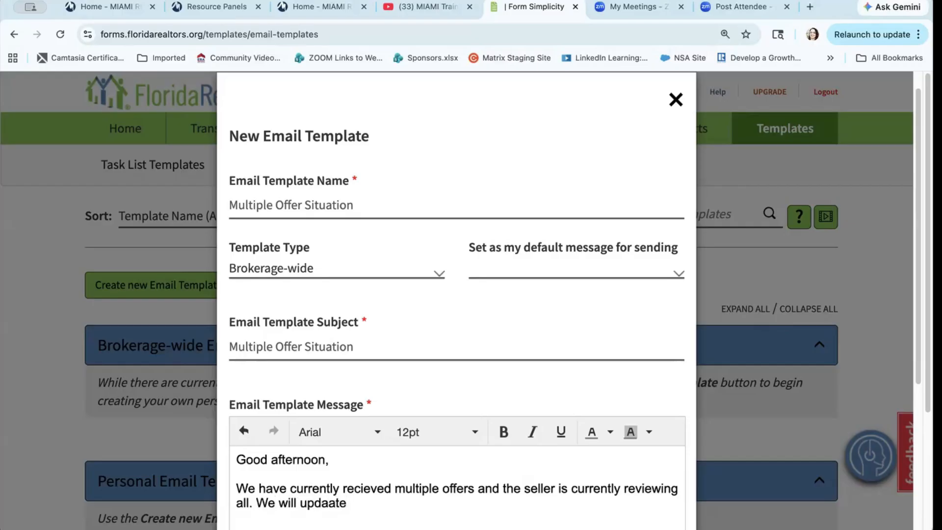
key("BackSpace")
key("BackSpace")
key("BackSpace")
key("BackSpace")
key("BackSpace")
type("ate you within the ")
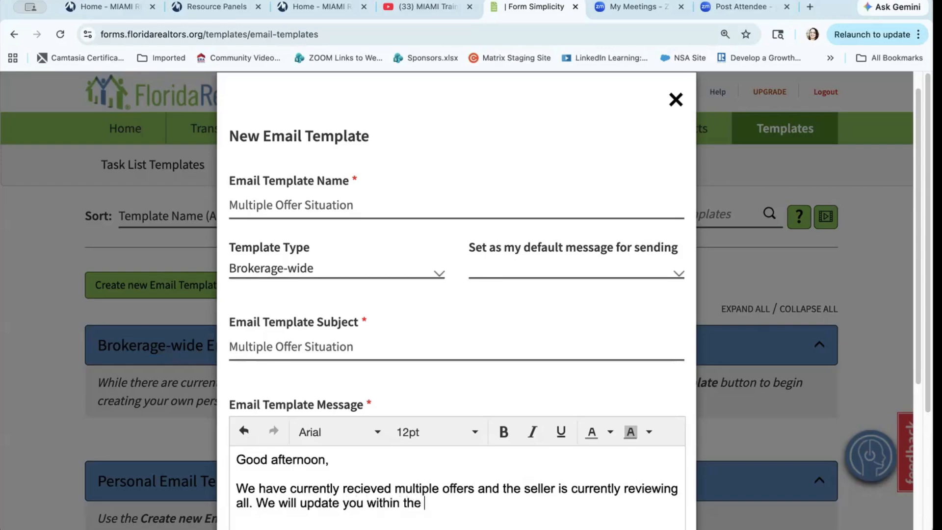
type("next 2 business d")
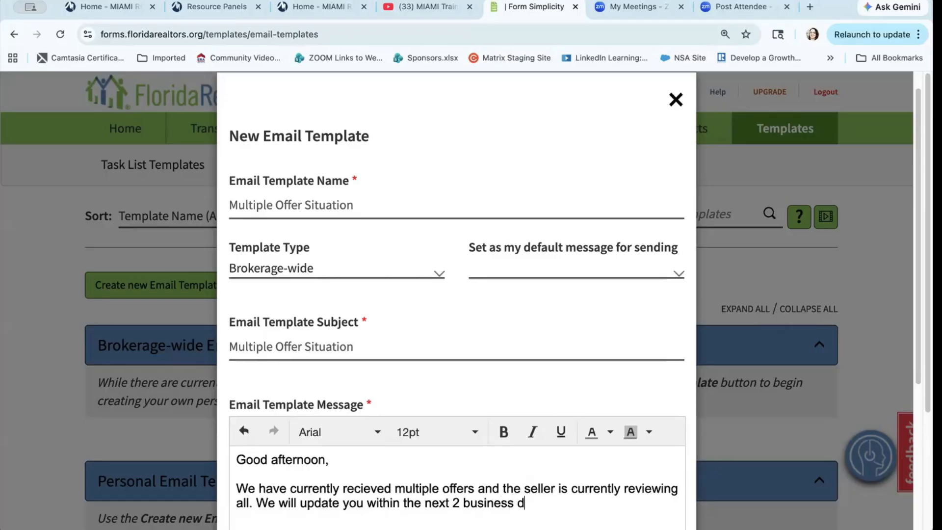
type("ays.")
key("Return")
key("Return")
type("Tha")
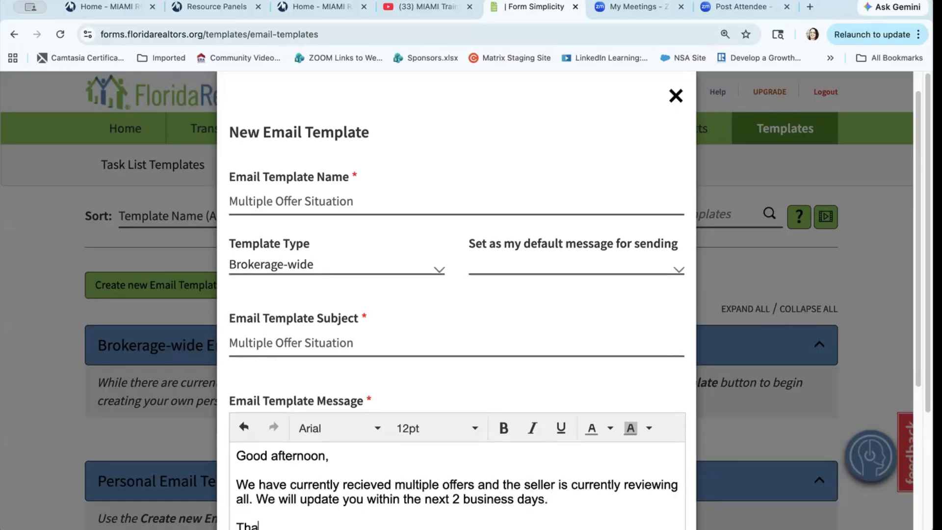
type("nk you")
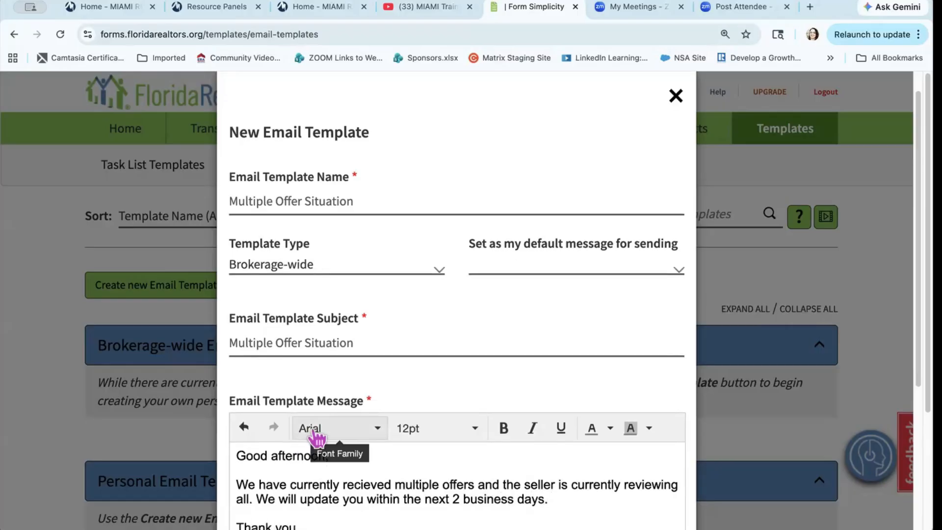
Step: Make it the default message for Form Package Forms and Files and save the template
scroll(353, 490, "down", 3)
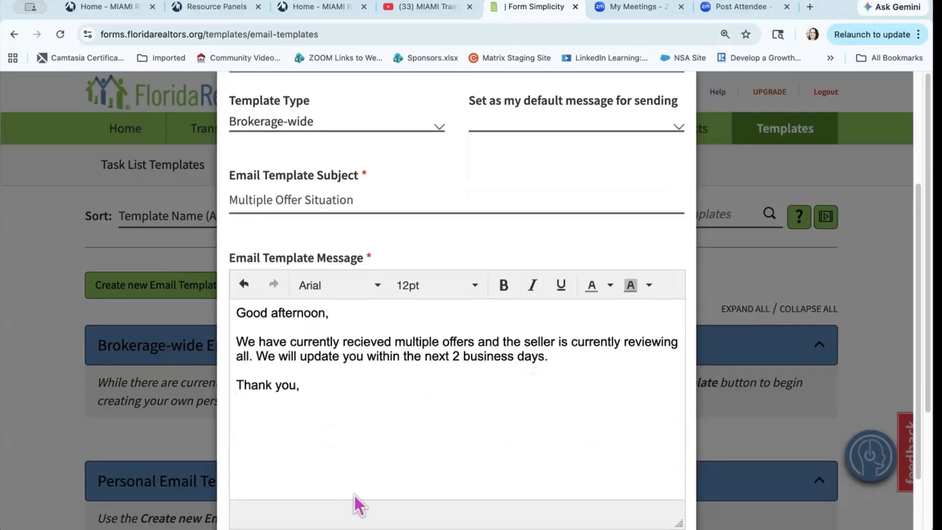
scroll(354, 493, "down", 1)
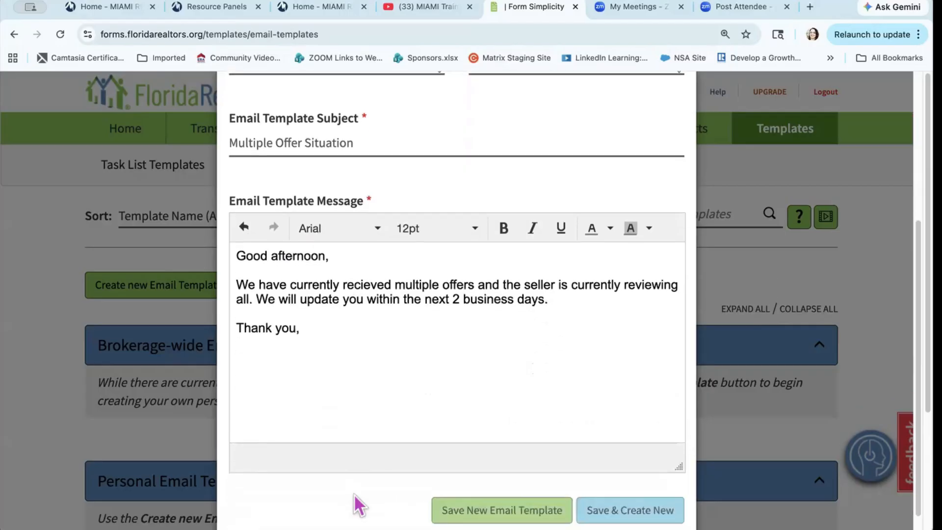
scroll(428, 328, "up", 2)
scroll(429, 328, "up", 1)
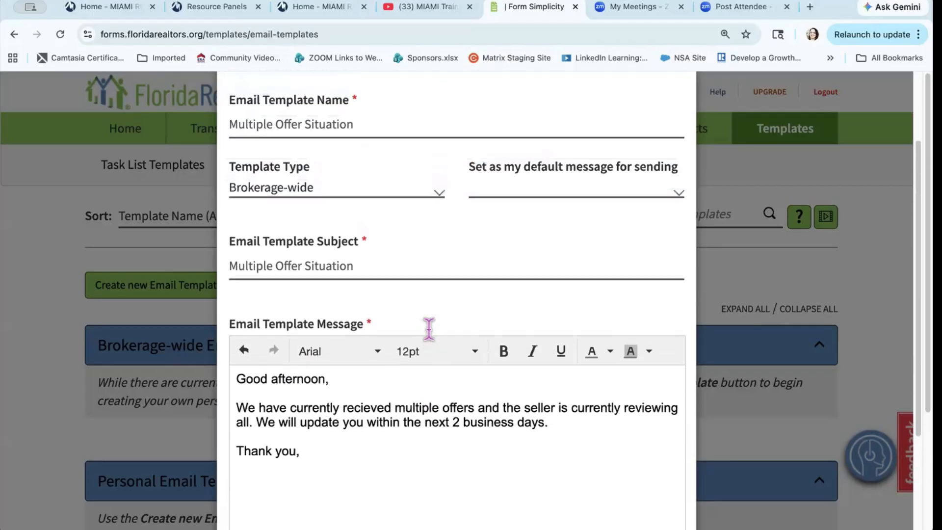
scroll(416, 316, "up", 3)
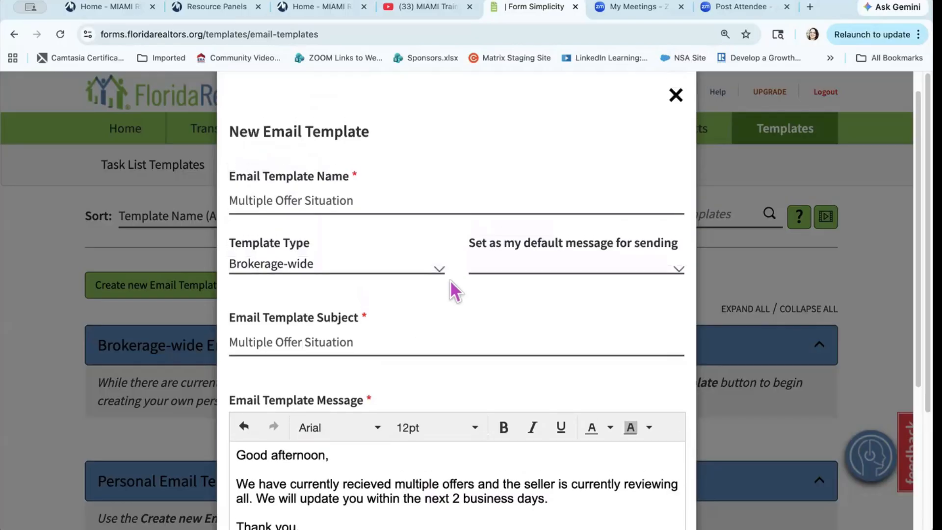
left_click(679, 272)
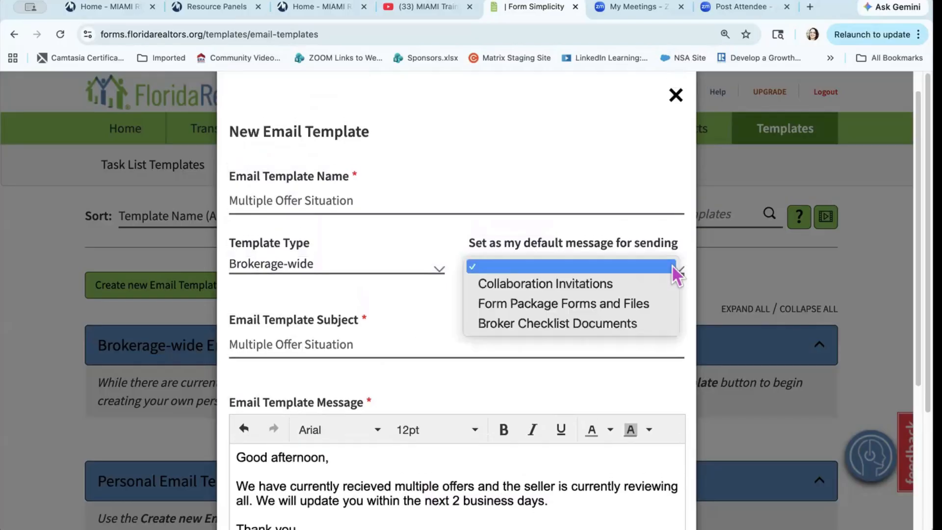
left_click(628, 298)
scroll(578, 329, "down", 5)
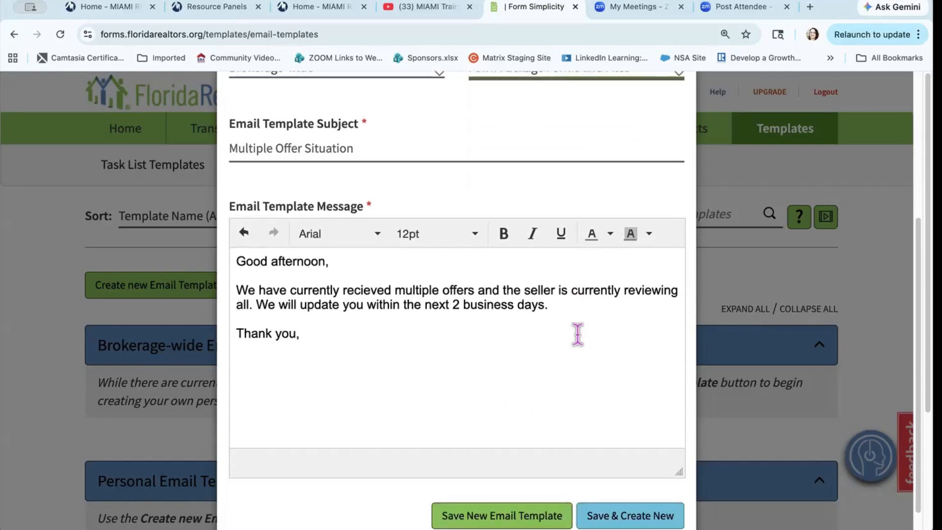
scroll(577, 333, "down", 1)
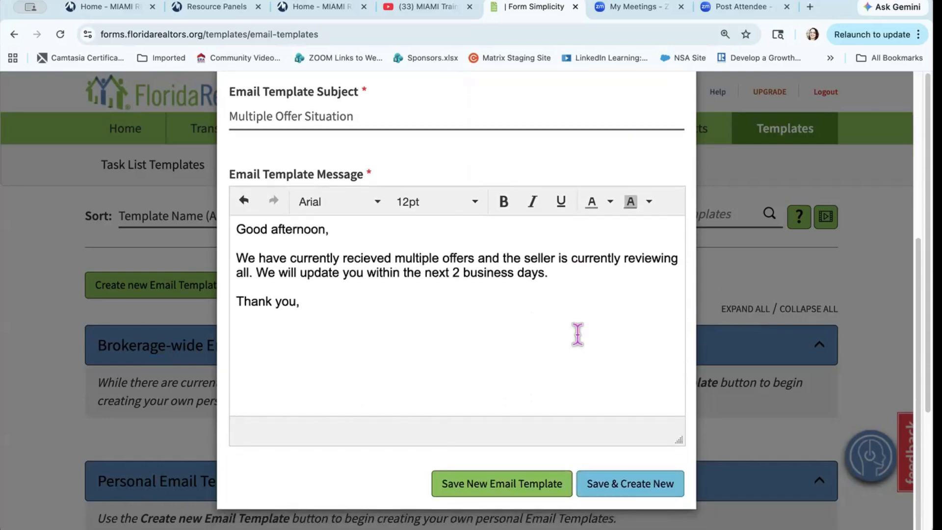
left_click(537, 492)
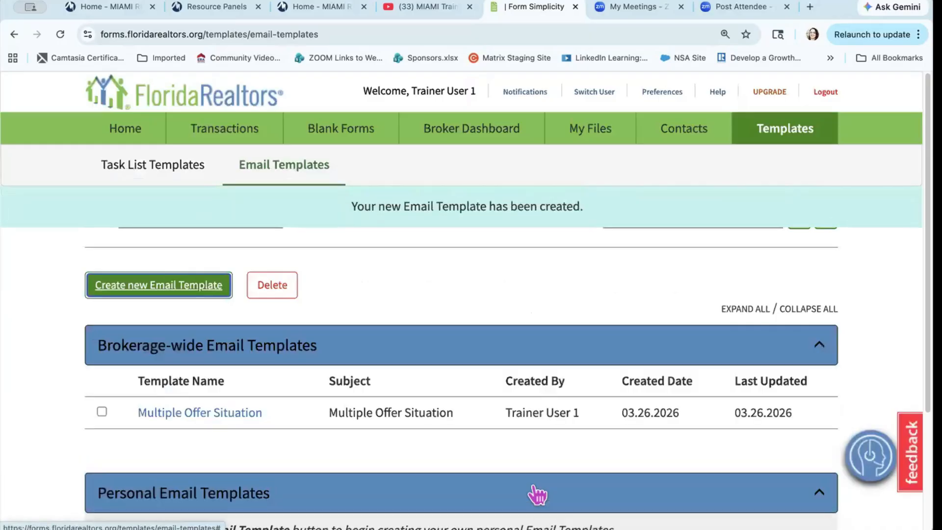
Step: Leave the email templates and go to the Blank Forms library
scroll(534, 484, "down", 3)
scroll(533, 484, "up", 2)
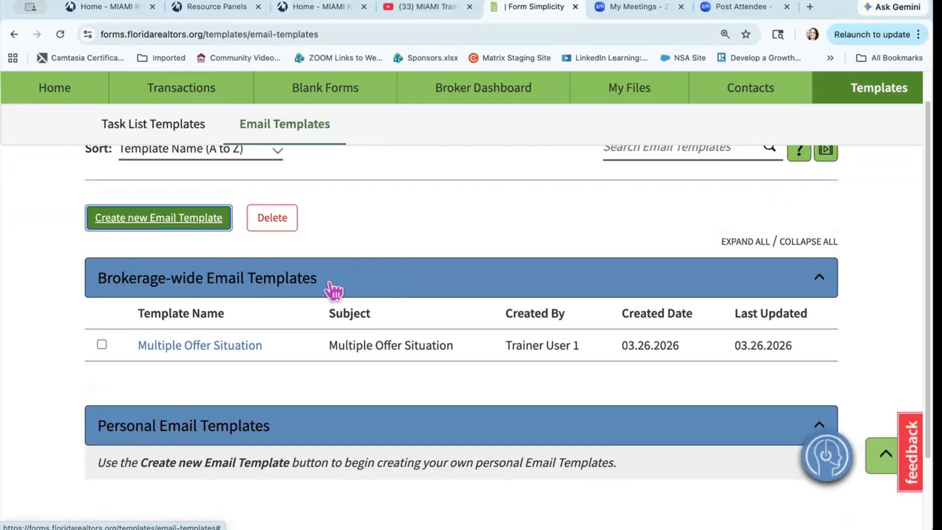
scroll(334, 290, "up", 3)
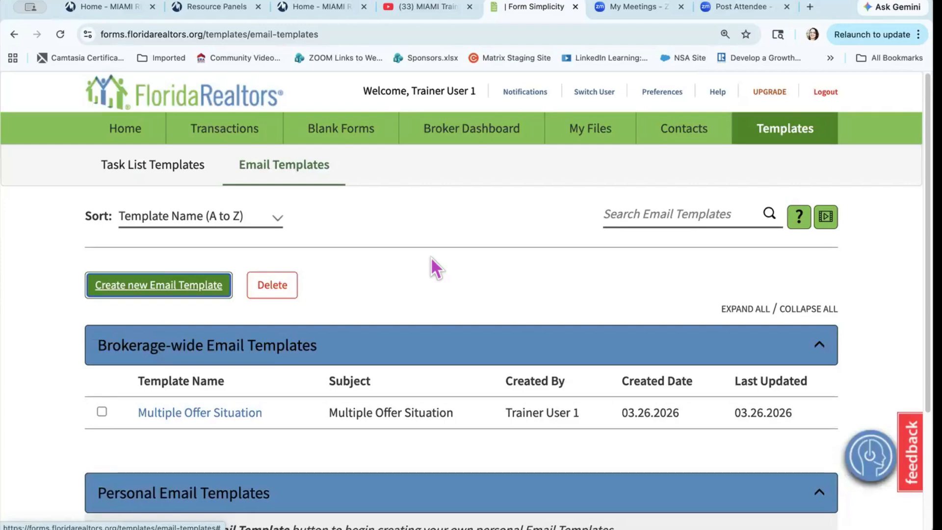
left_click(337, 134)
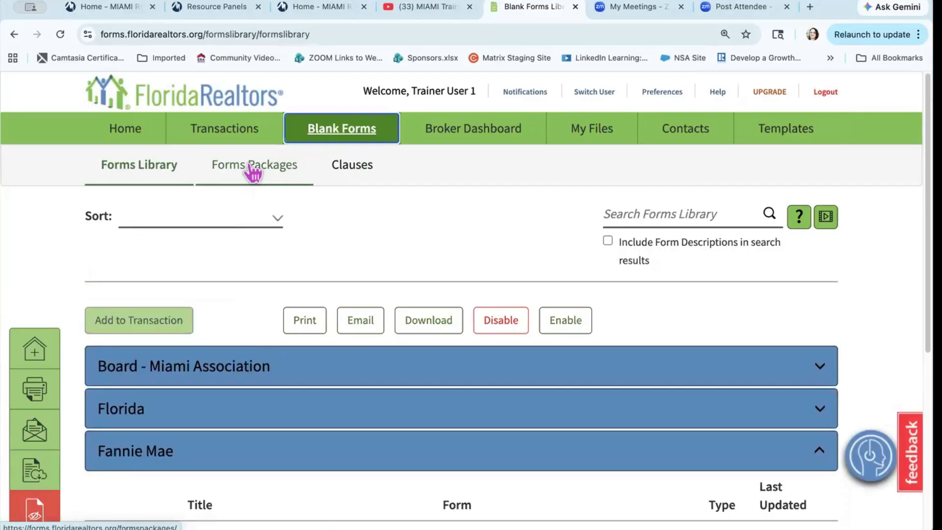
Step: Create a Brokerage Wide forms package named 'Listing Package - Single Family'
left_click(252, 172)
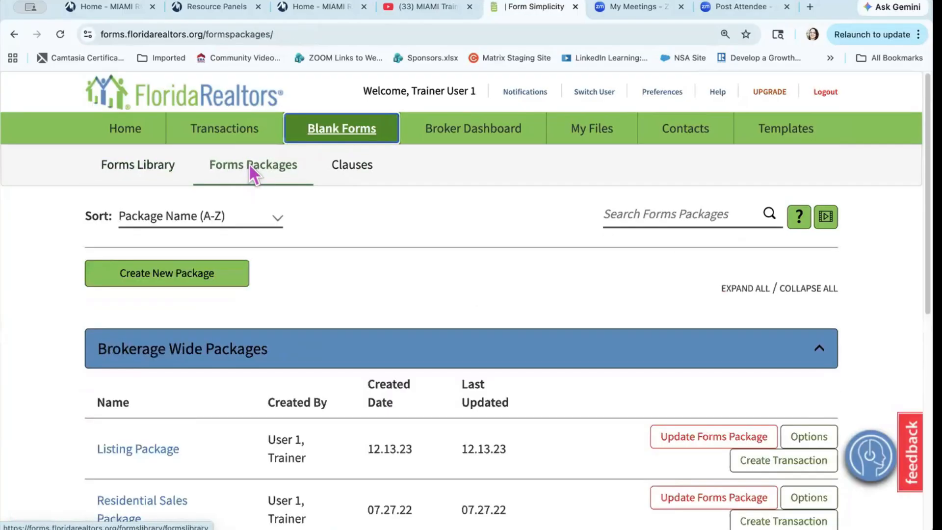
left_click(167, 281)
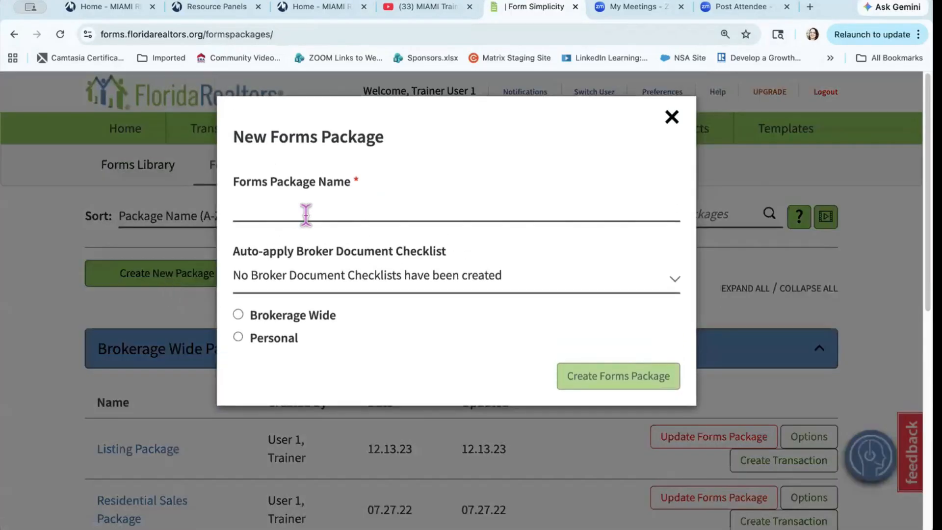
left_click(306, 214)
type("Li")
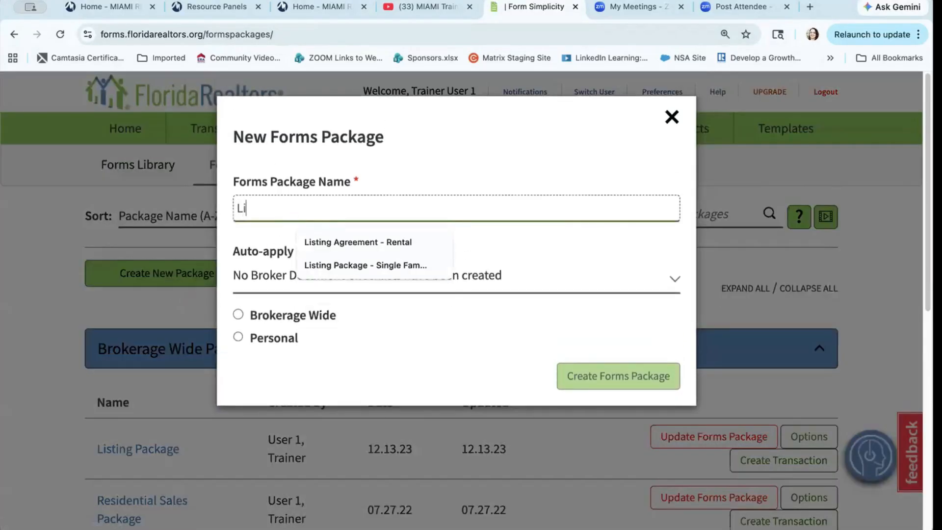
type("sting A")
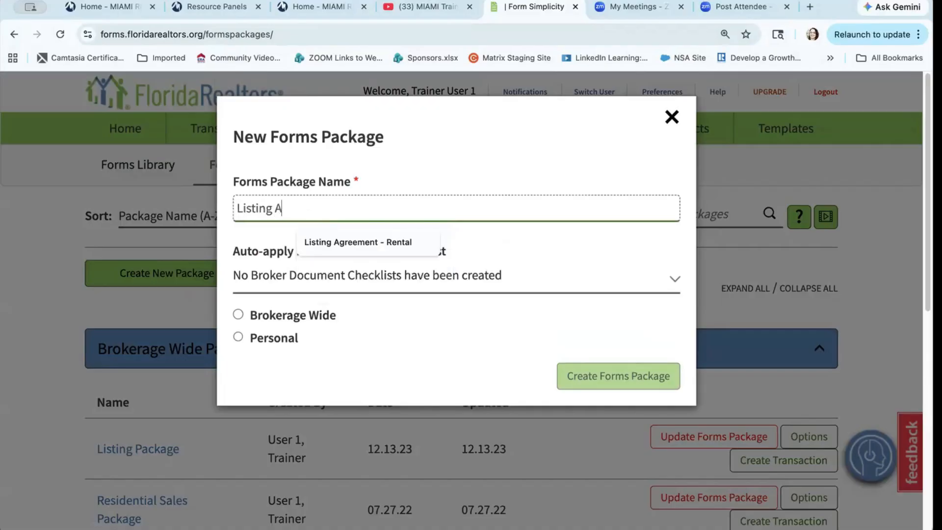
key("BackSpace")
type("Li")
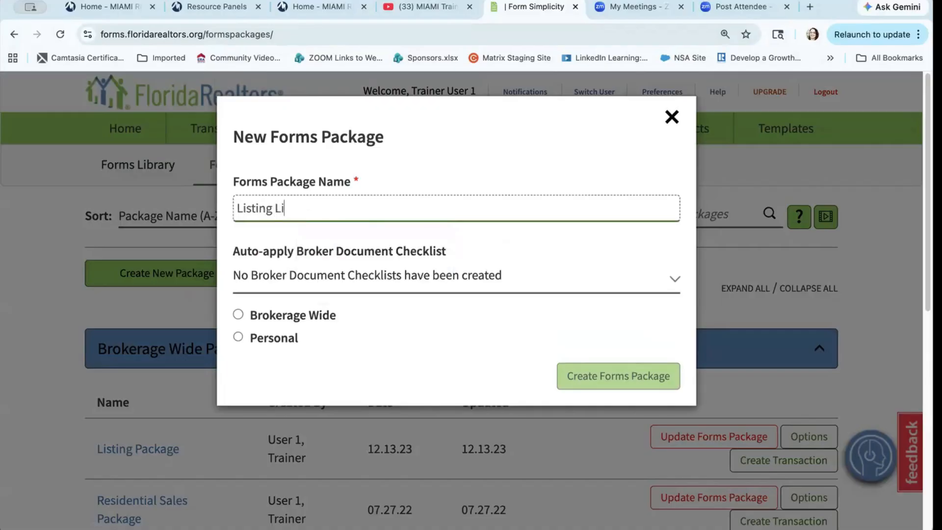
key("BackSpace")
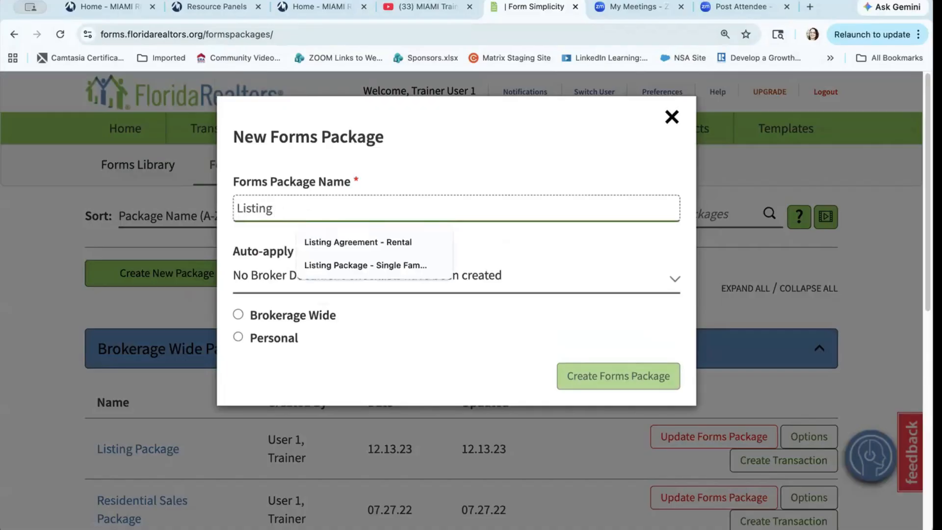
type("Package -")
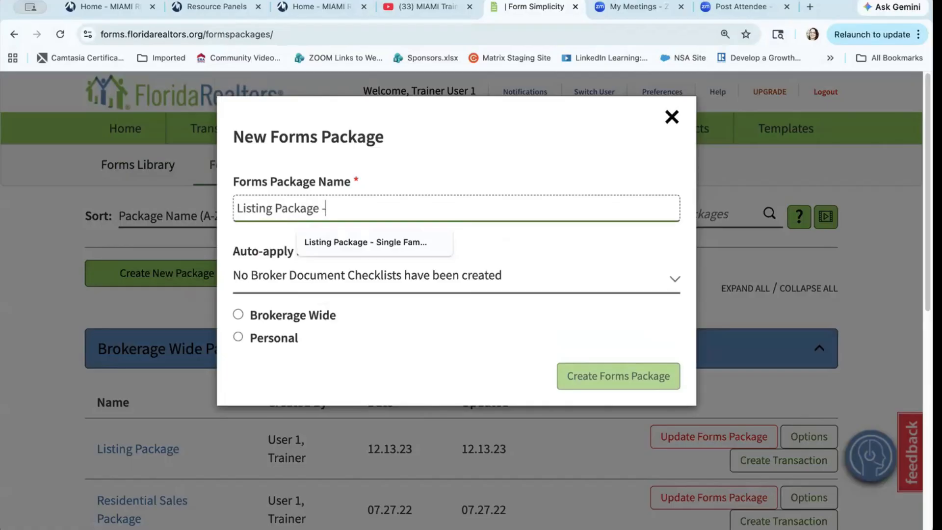
type(" Single Family ")
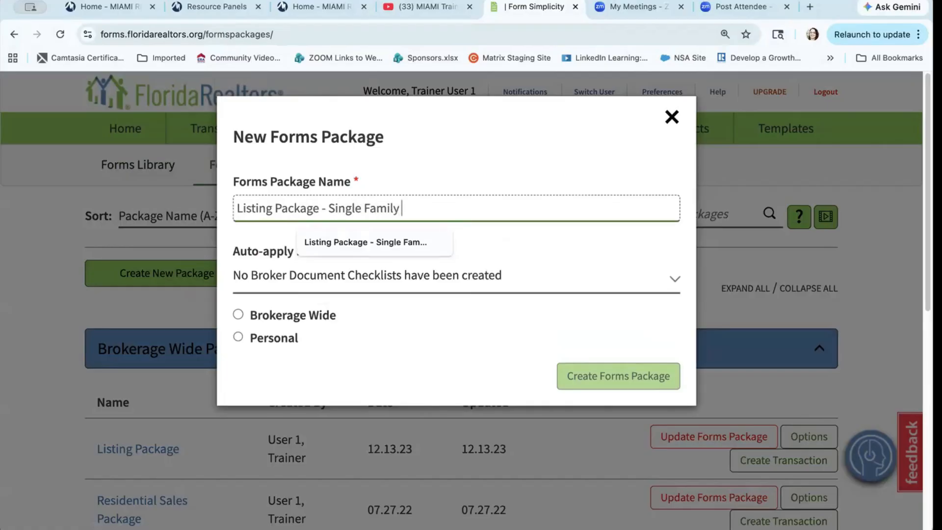
type("Home")
key("BackSpace")
key("BackSpace")
key("BackSpace")
key("BackSpace")
left_click(444, 158)
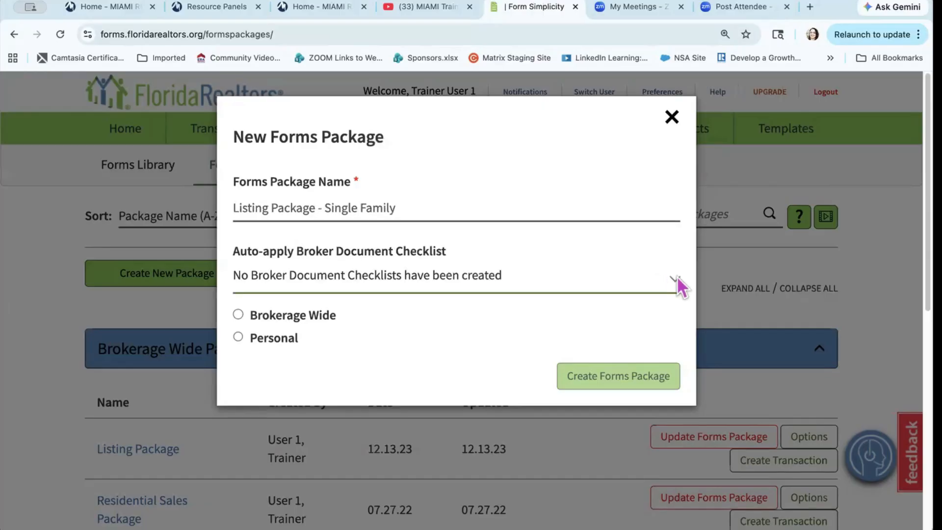
left_click(238, 314)
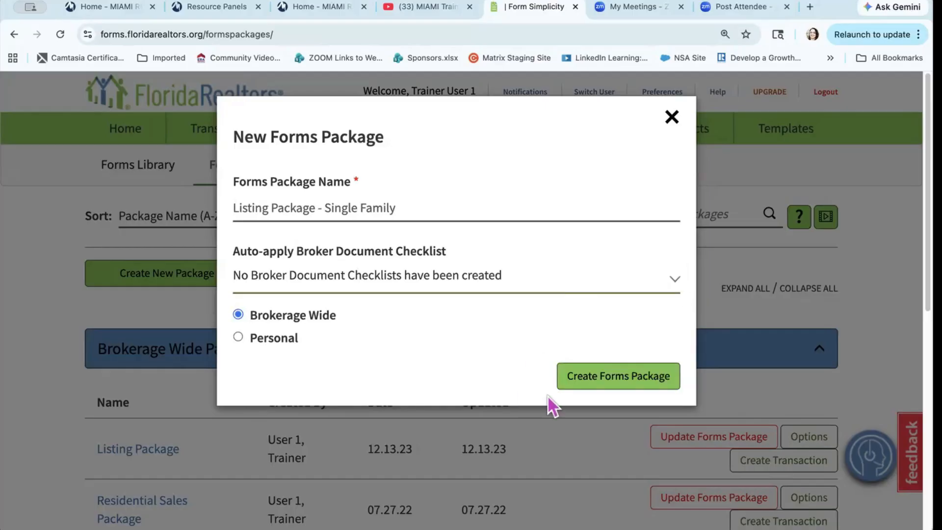
left_click(626, 388)
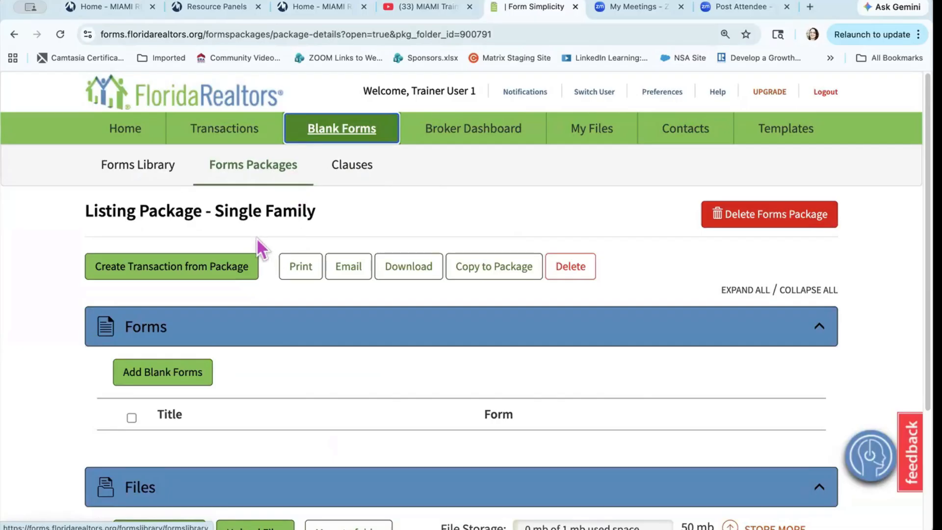
Step: Search the blank form library for 'Exclusive Right' and add the Exclusive Right of Sale Listing Agreement
scroll(257, 238, "down", 2)
scroll(257, 239, "up", 2)
left_click(165, 383)
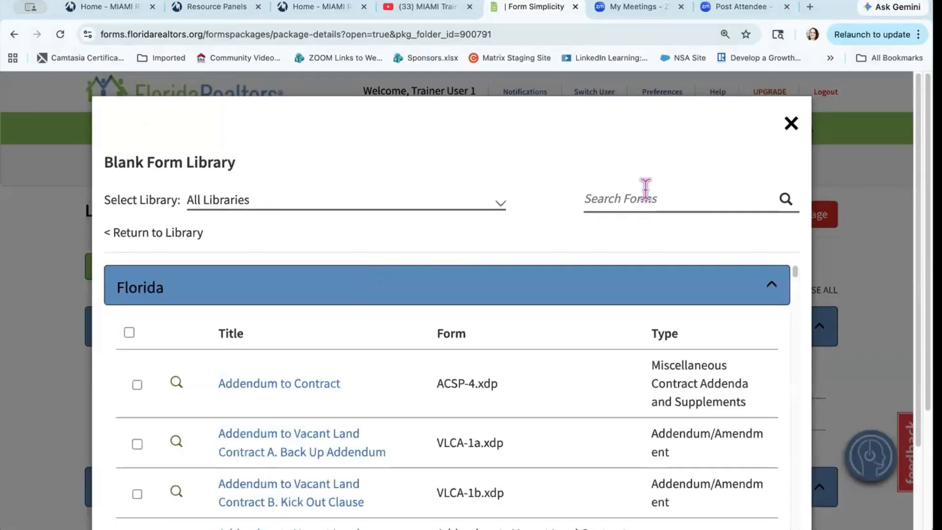
left_click(601, 198)
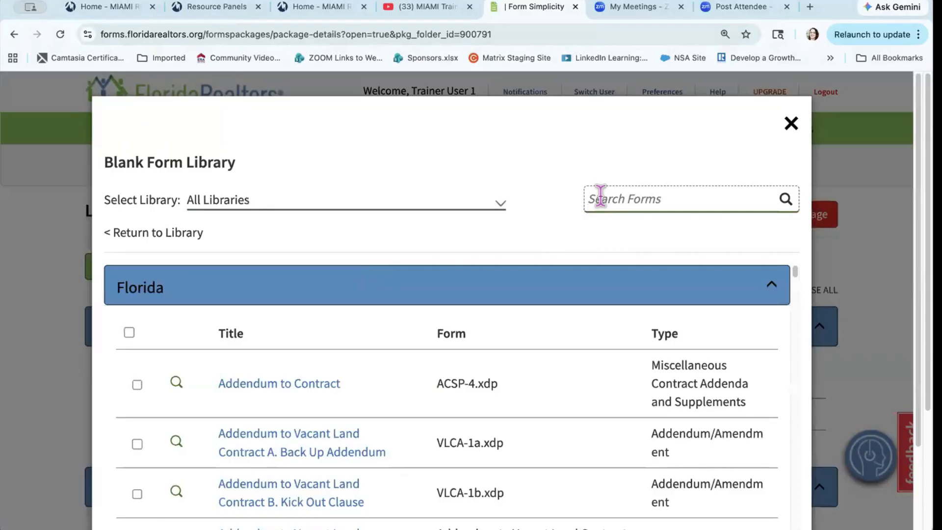
type("Exclu")
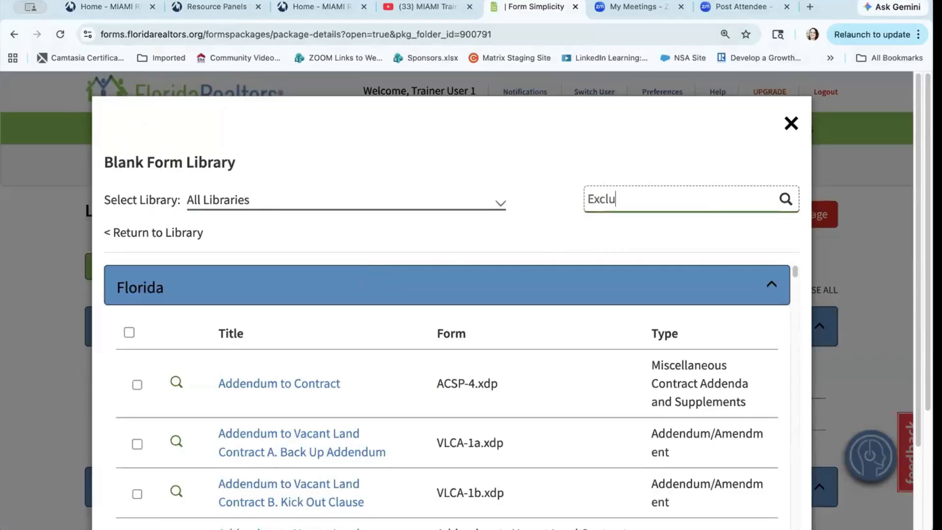
type("sive Righ")
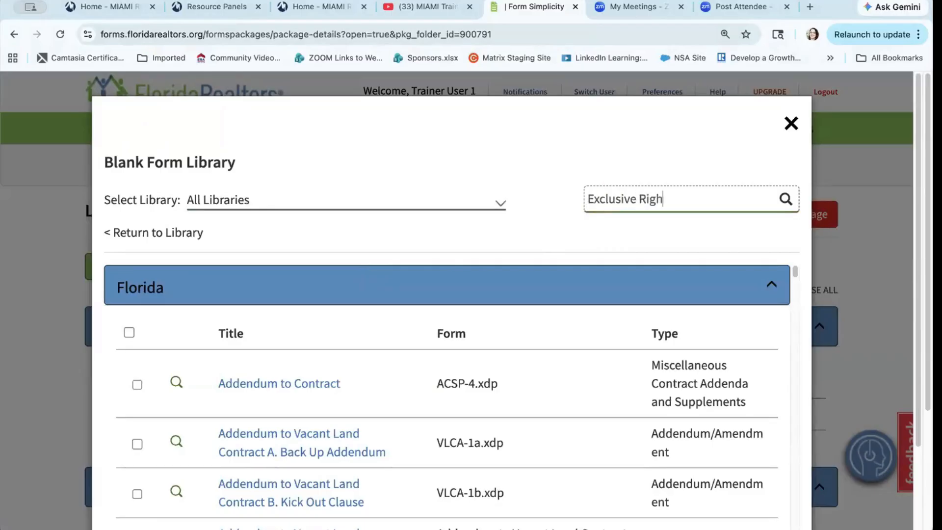
type("t")
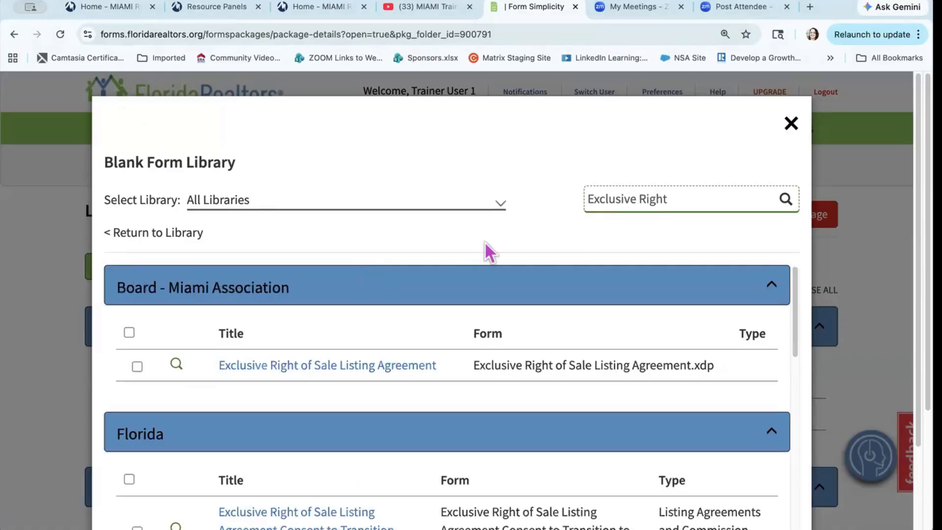
left_click(137, 366)
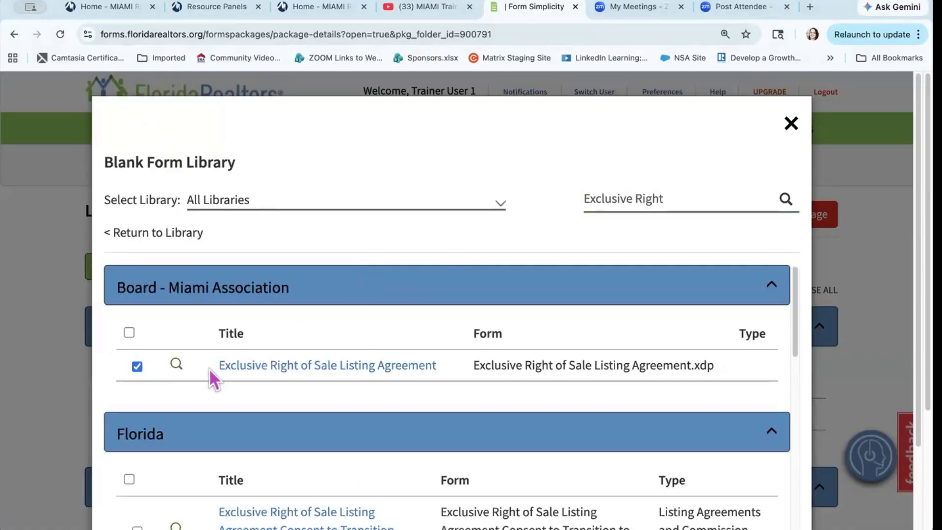
scroll(417, 383, "down", 2)
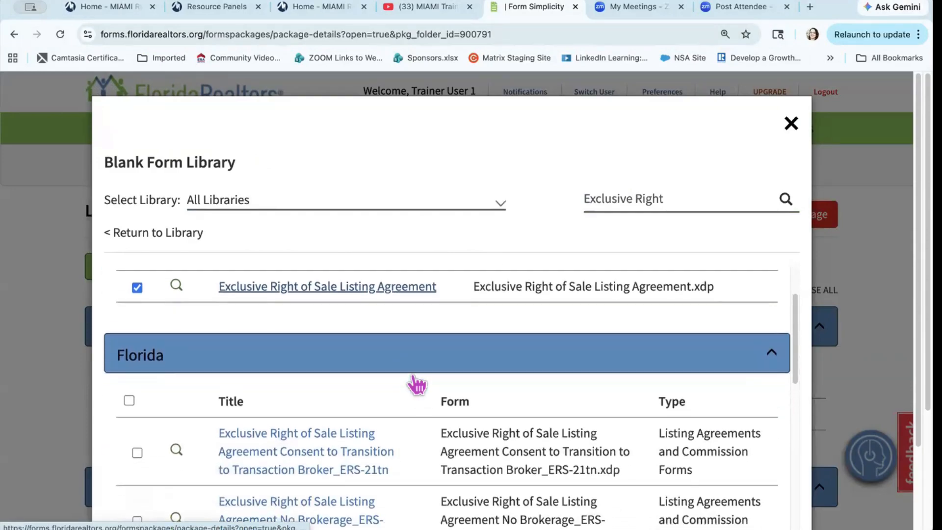
scroll(413, 377, "up", 1)
scroll(412, 376, "down", 4)
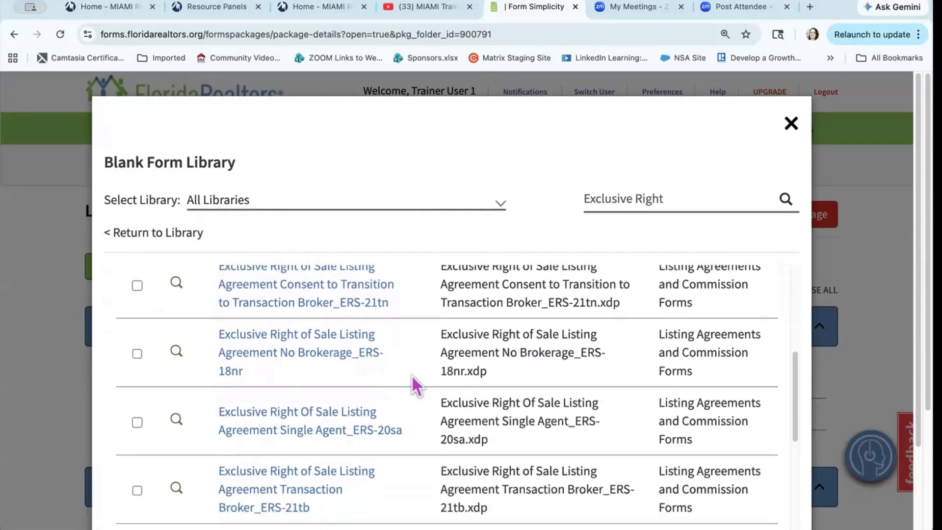
scroll(412, 378, "down", 6)
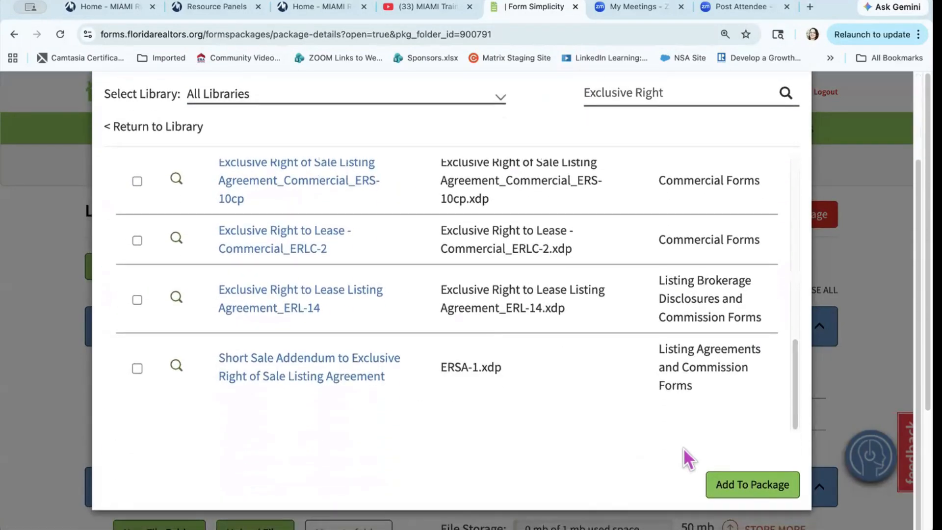
left_click(748, 486)
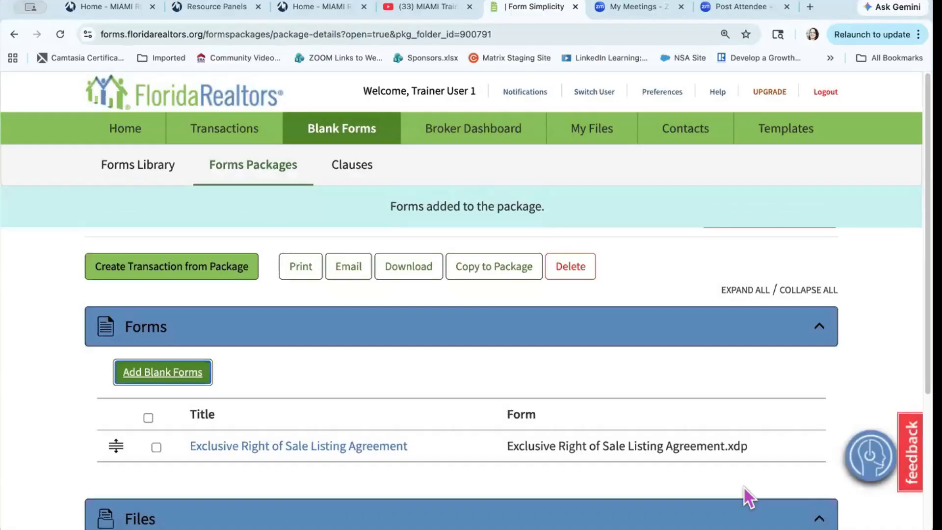
Step: Search 'Property Disclosure' and add Sellers Property Disclosure - Residential_SPDR-4x to the package
left_click(160, 378)
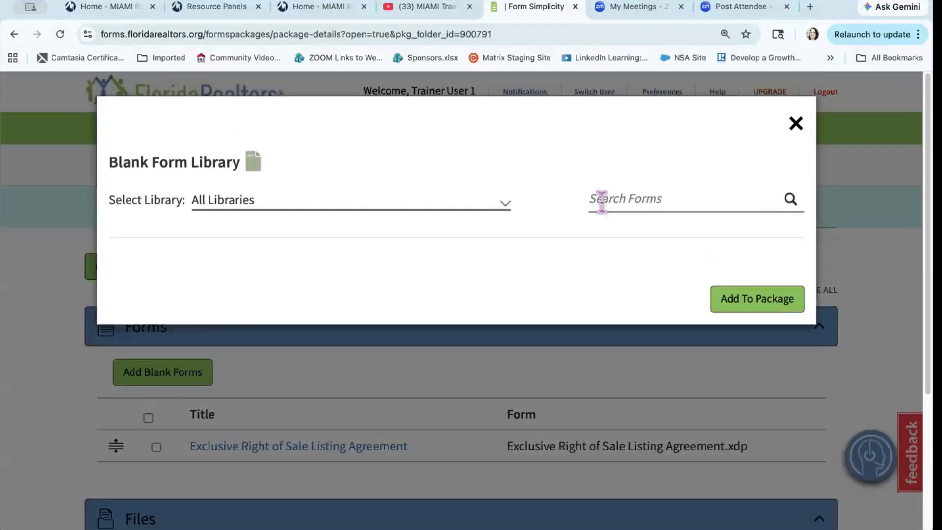
left_click(602, 200)
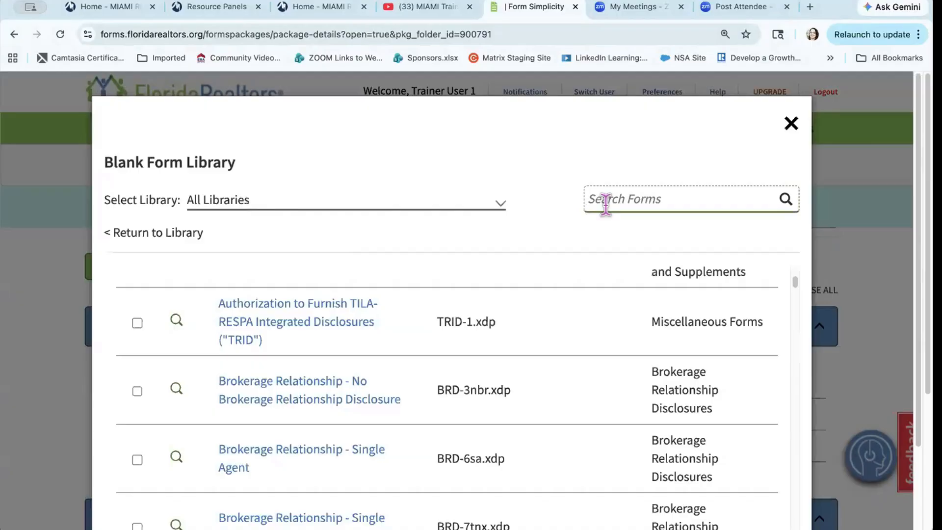
type("Property")
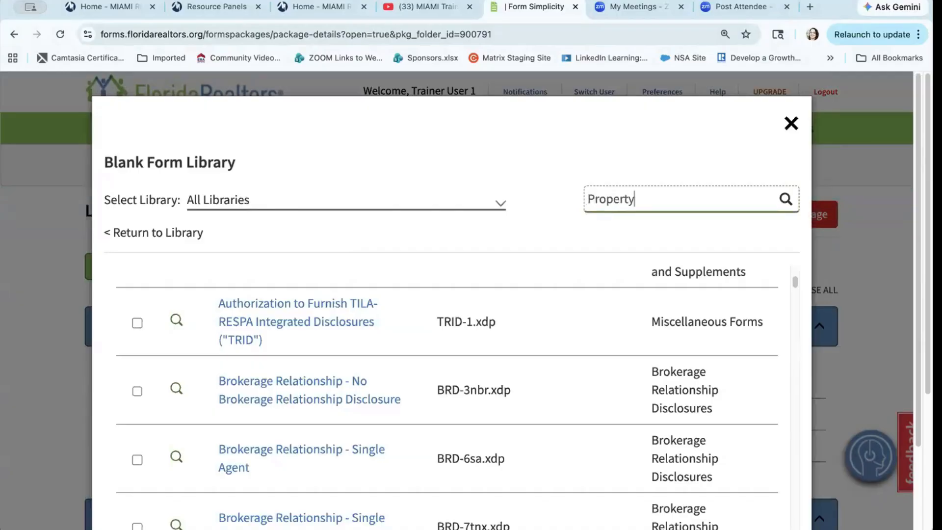
type(" Disclosur")
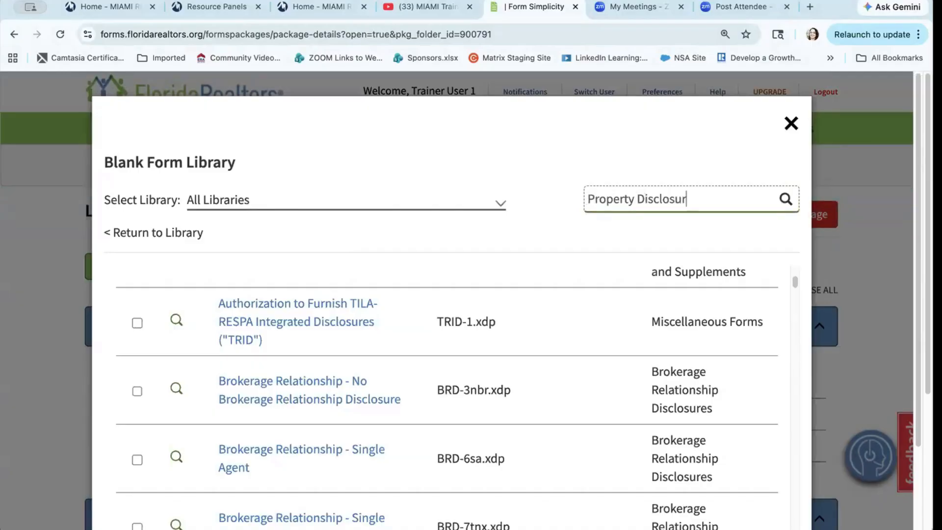
type("e")
key("Return")
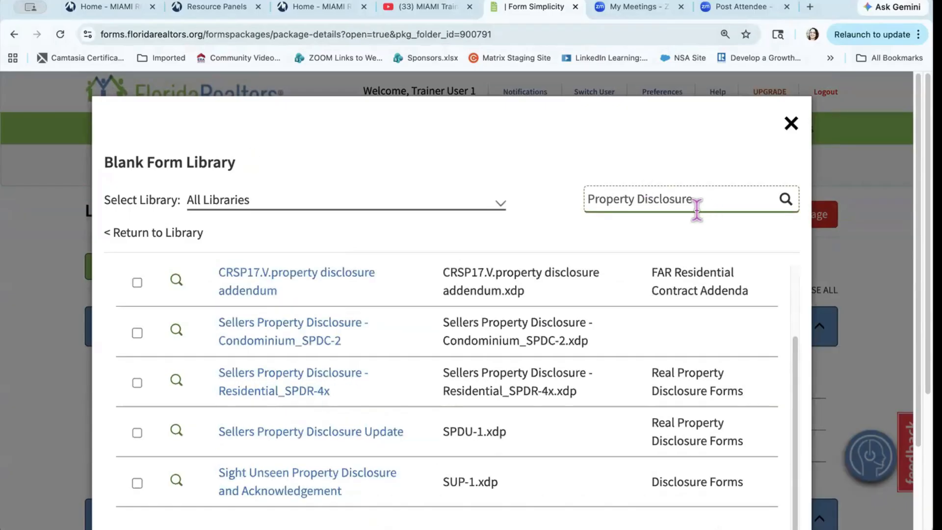
scroll(437, 378, "down", 3)
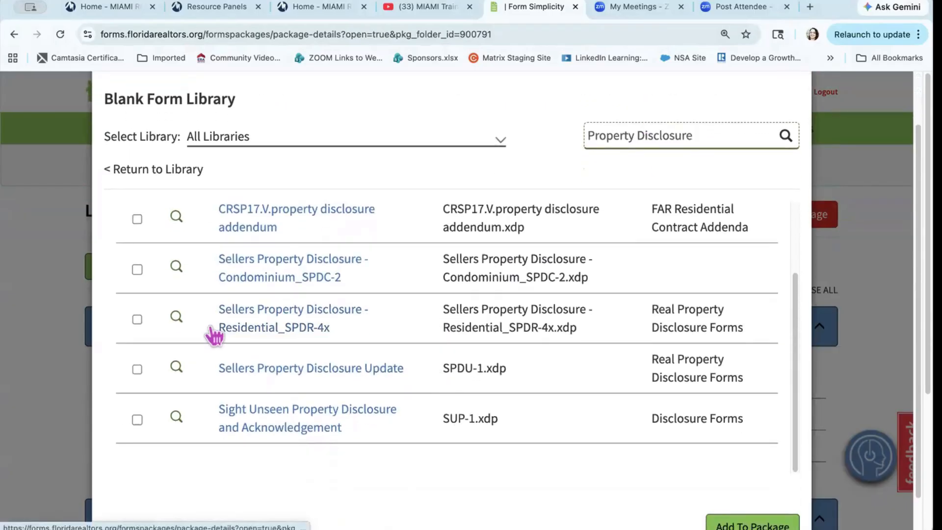
left_click(137, 319)
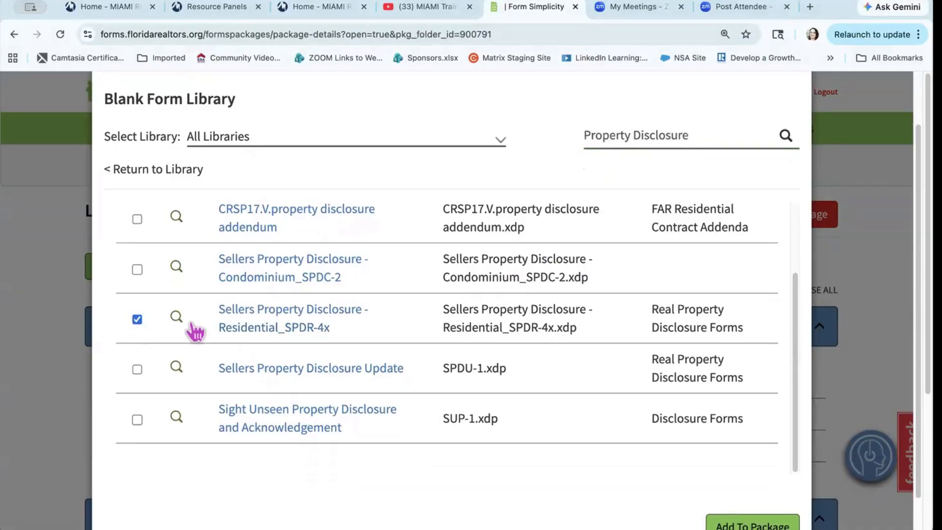
scroll(331, 427, "down", 2)
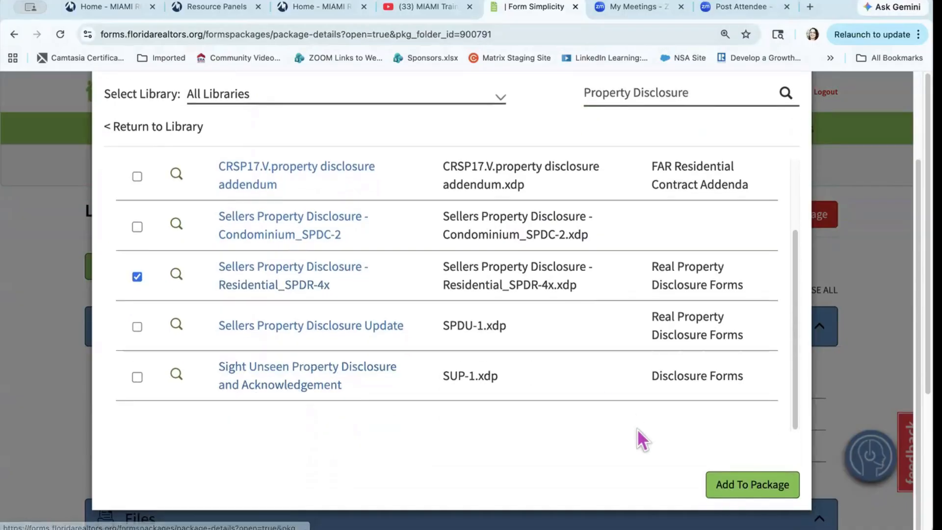
left_click(743, 485)
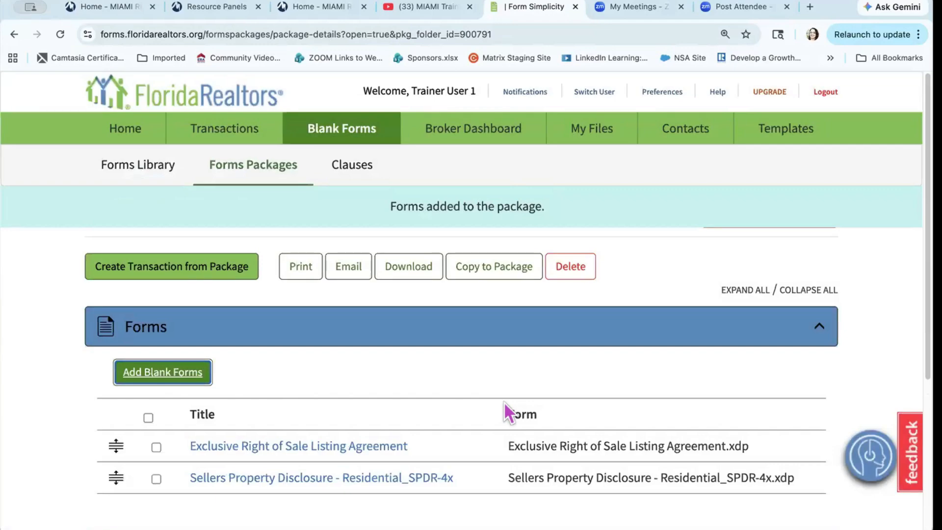
scroll(558, 417, "down", 2)
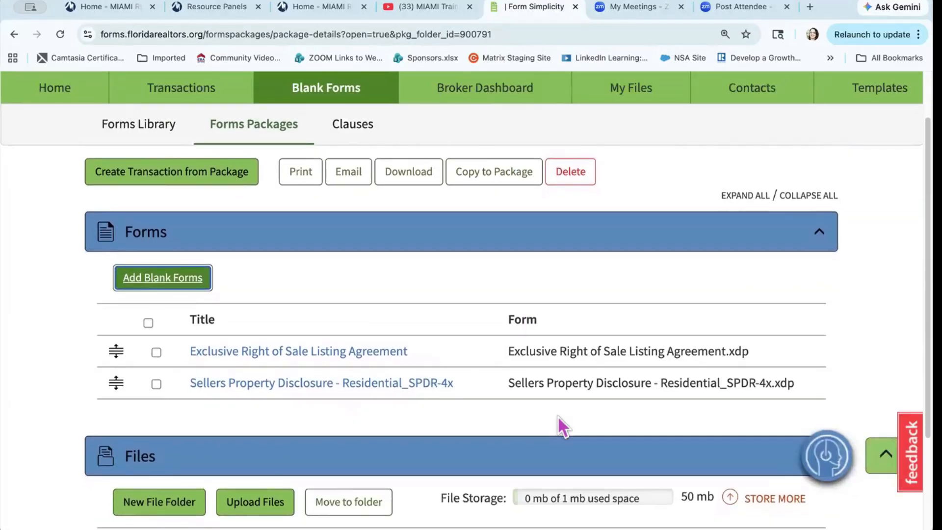
scroll(557, 415, "down", 3)
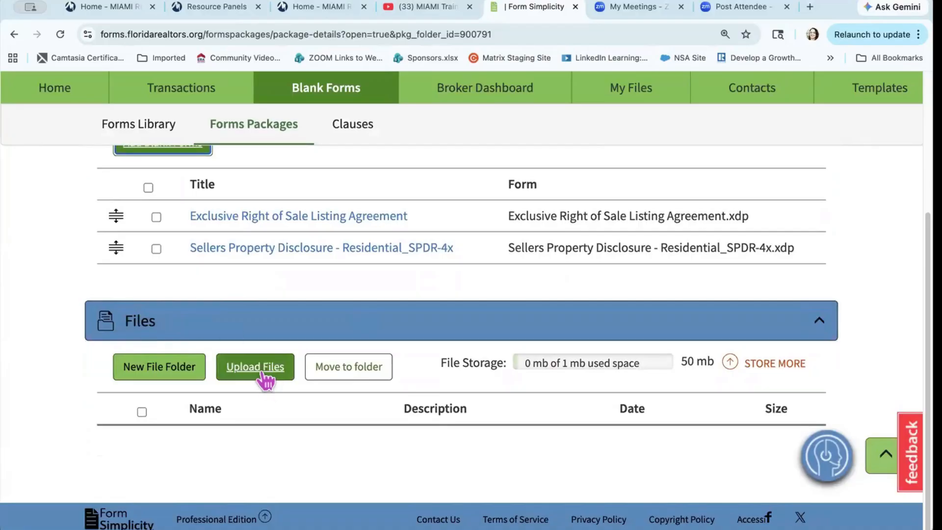
scroll(267, 380, "down", 1)
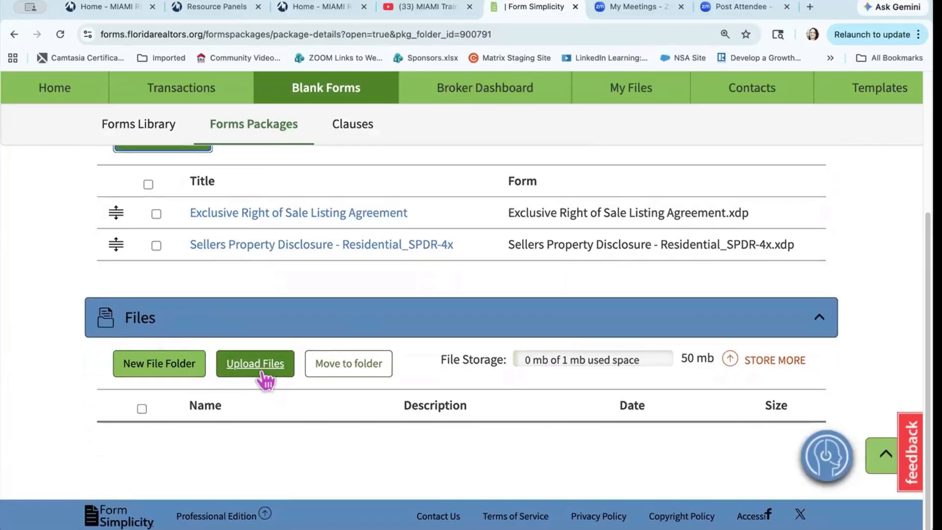
scroll(265, 377, "up", 5)
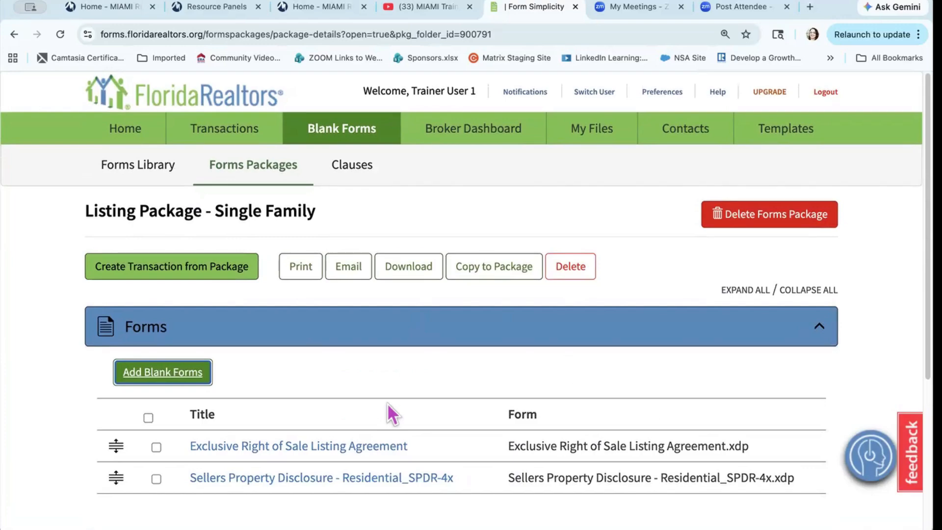
scroll(387, 403, "down", 4)
scroll(389, 404, "down", 1)
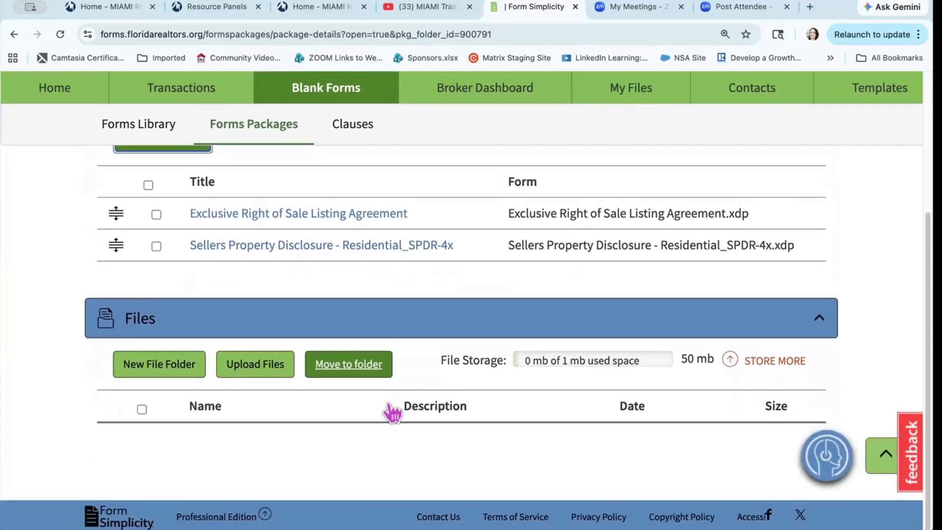
scroll(388, 404, "up", 5)
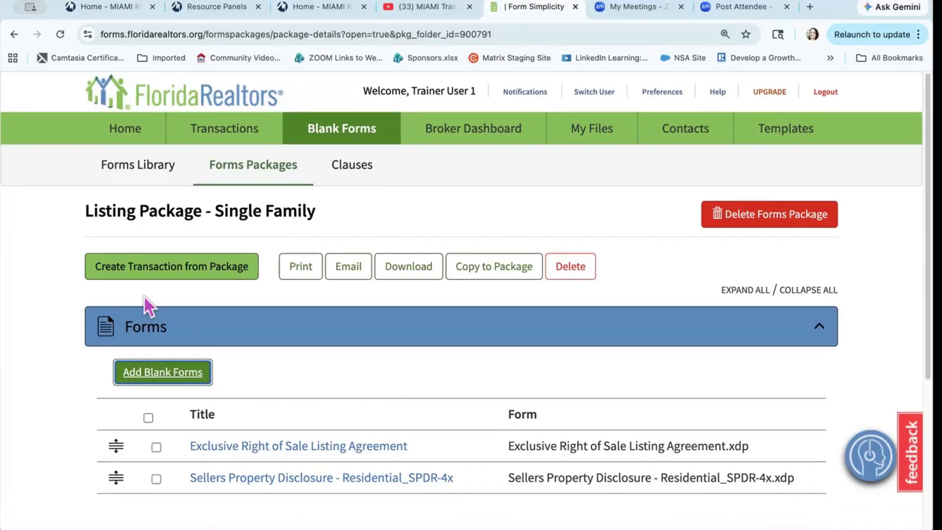
Step: Turn the listing package into a new Commercial Purchase transaction named after the suggested property address
left_click(158, 269)
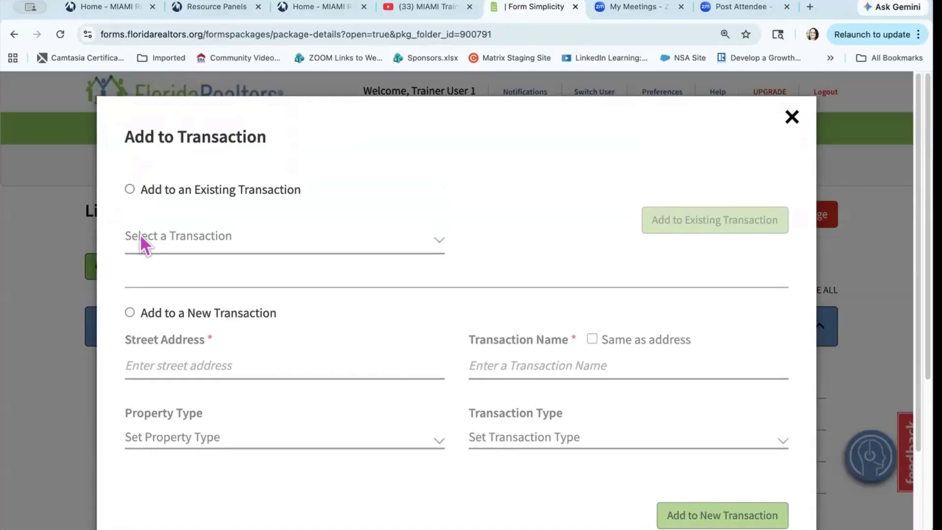
left_click(131, 314)
left_click(177, 366)
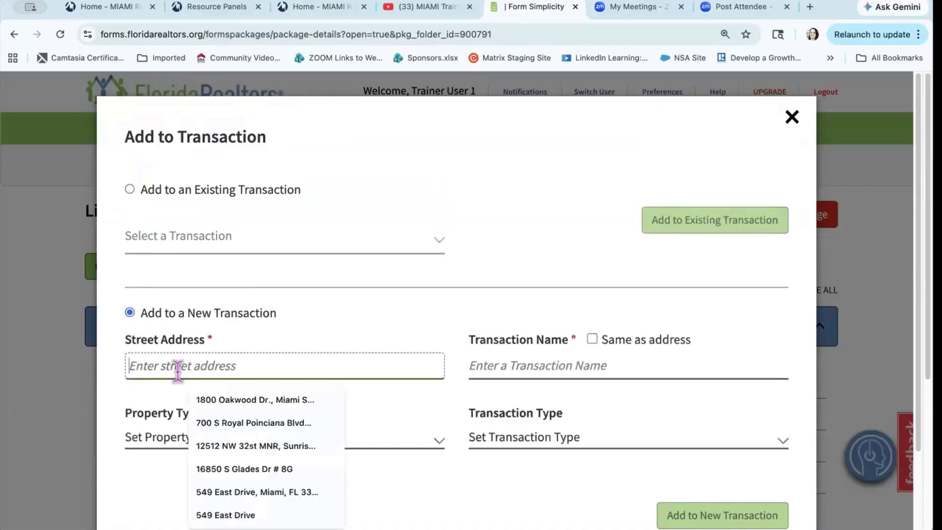
left_click(217, 399)
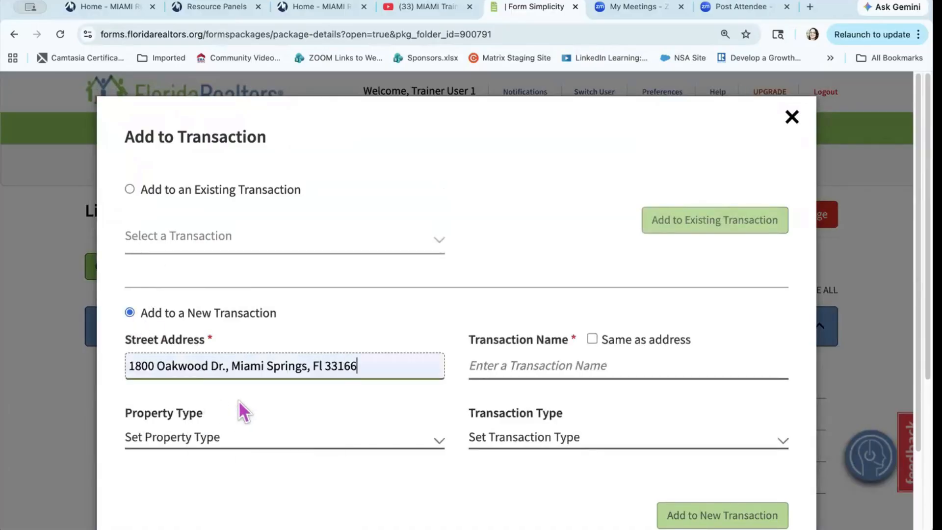
left_click(592, 339)
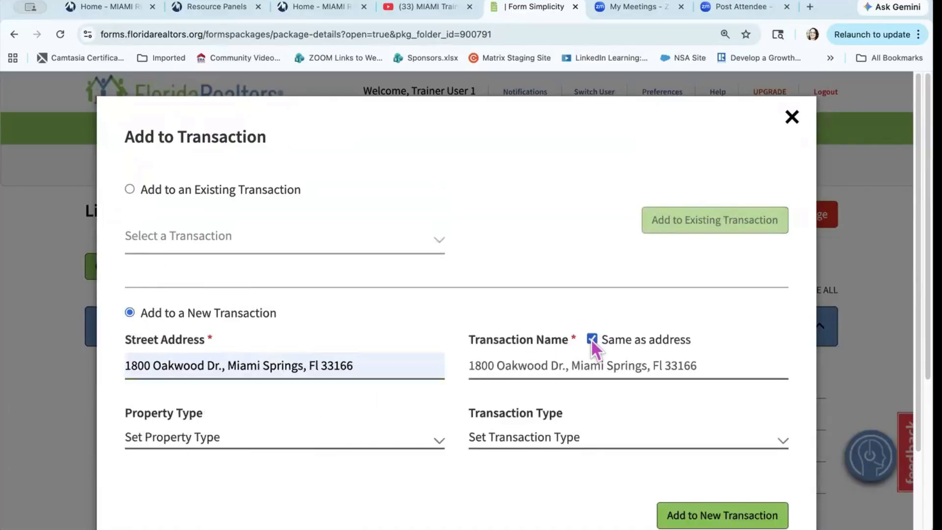
left_click(273, 442)
left_click(268, 479)
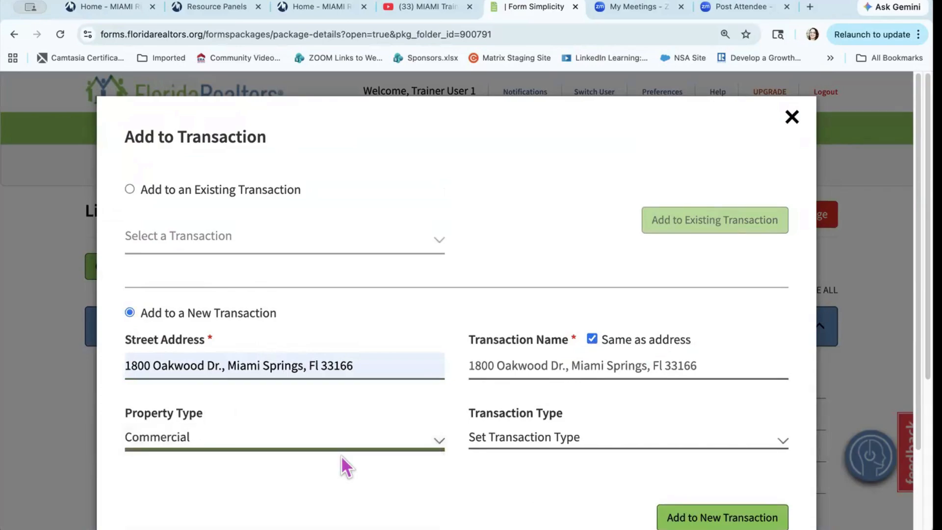
left_click(508, 442)
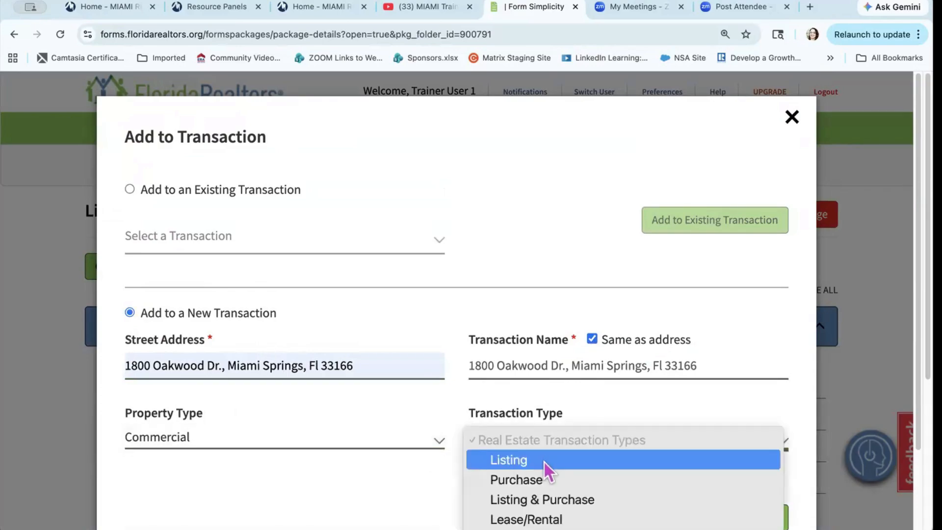
left_click(586, 477)
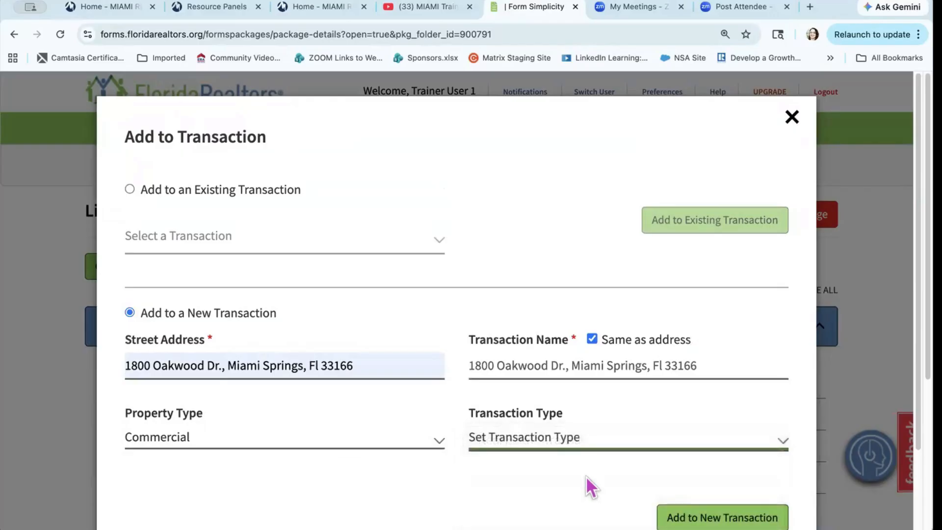
left_click(702, 518)
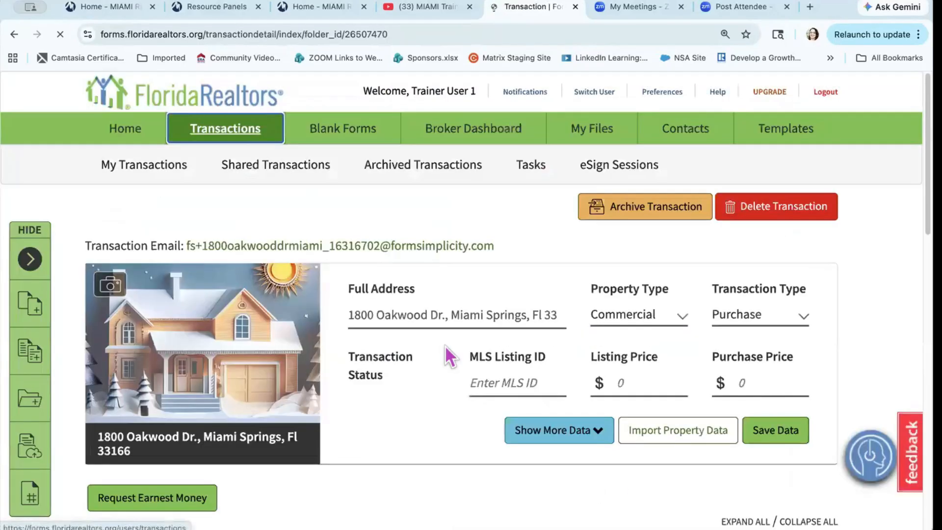
Step: Preview the Listing Package - Single Family forms without adding any, then show the My Transactions list
scroll(445, 346, "down", 8)
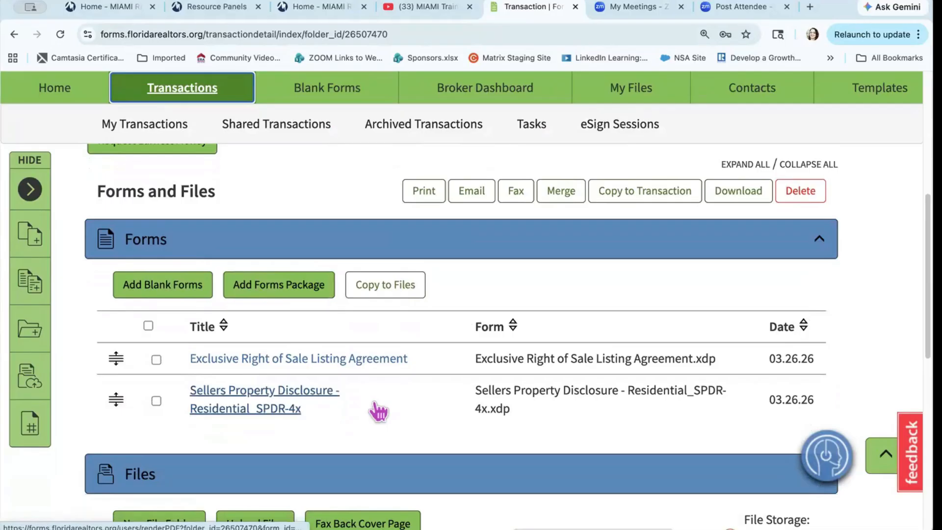
left_click(273, 293)
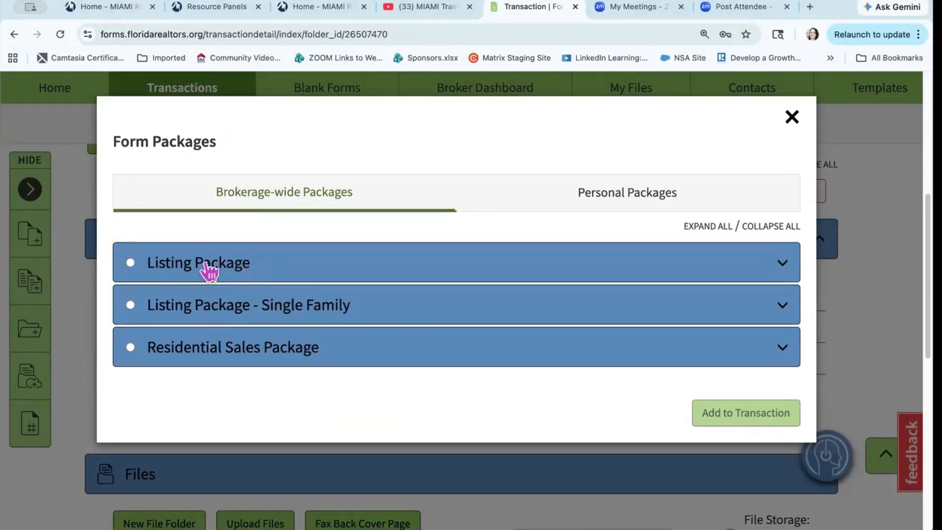
left_click(260, 313)
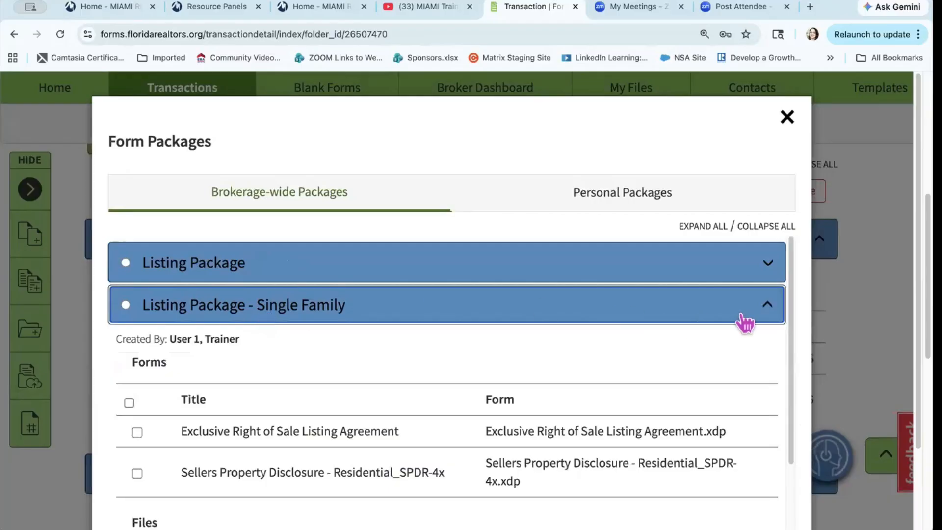
left_click(758, 317)
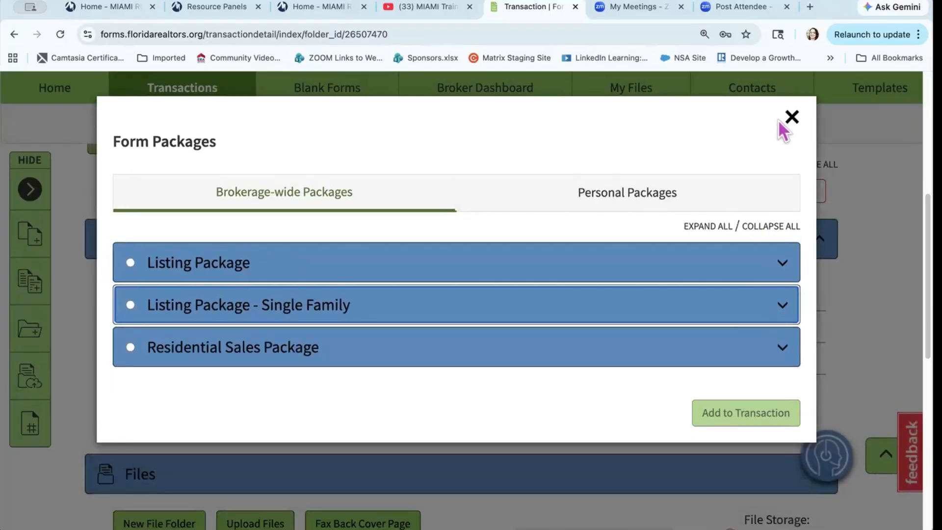
left_click(792, 118)
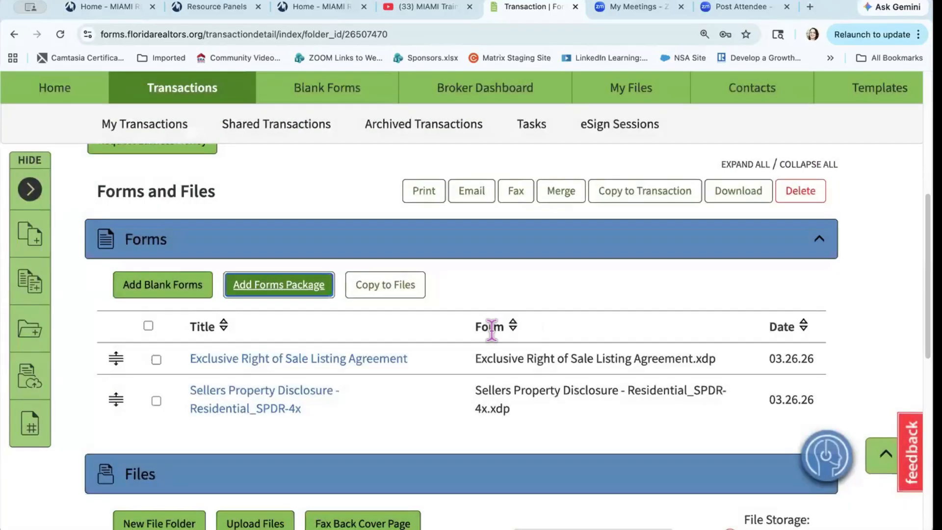
scroll(491, 330, "up", 10)
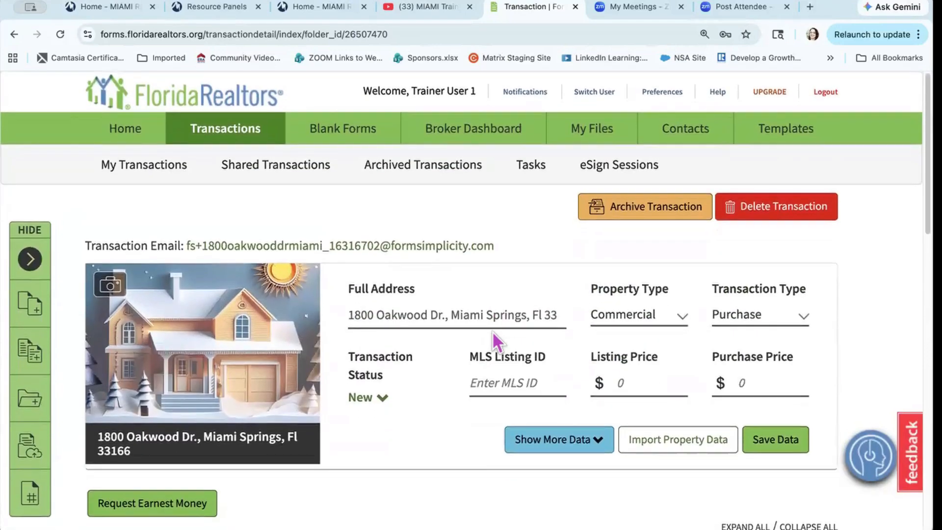
left_click(235, 140)
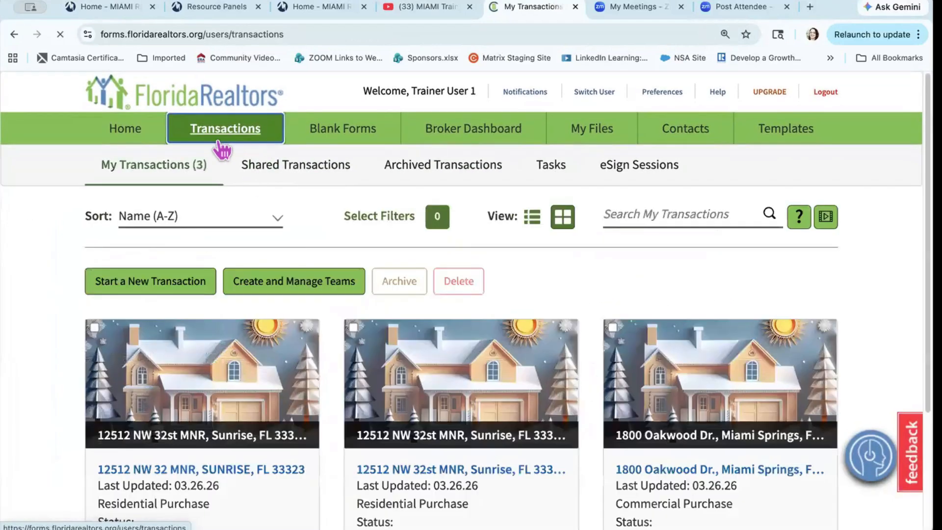
left_click(155, 169)
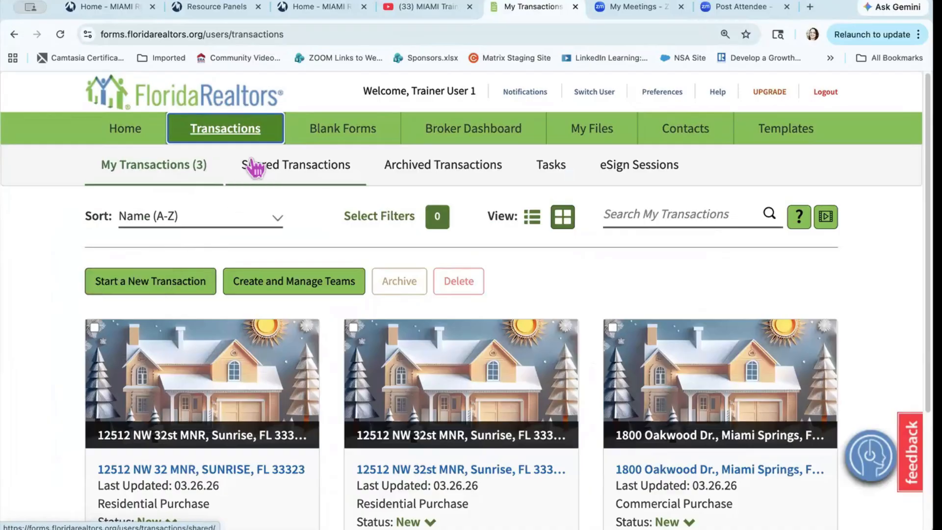
left_click(343, 131)
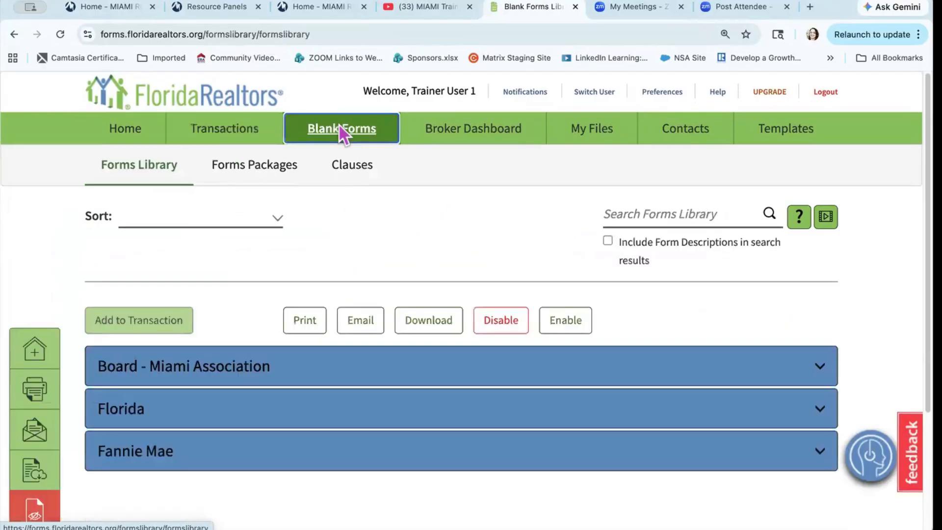
left_click(263, 171)
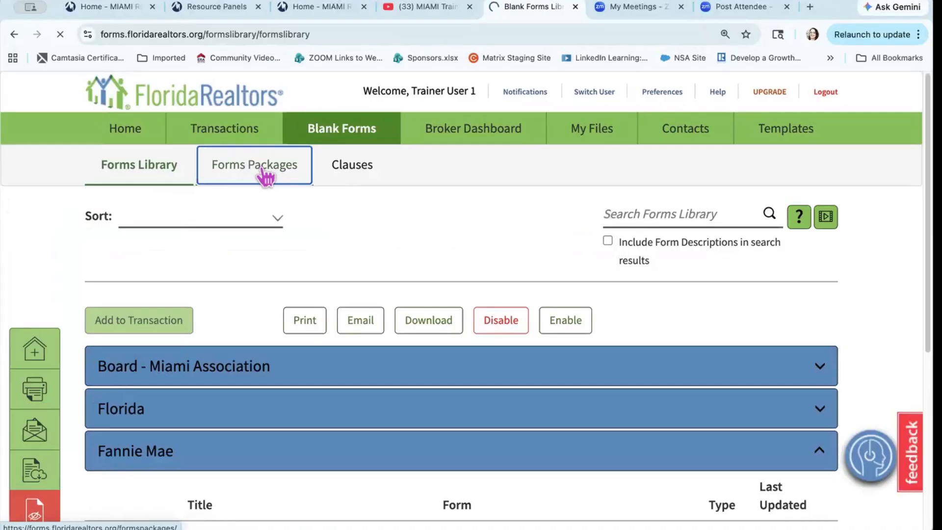
scroll(295, 387, "down", 3)
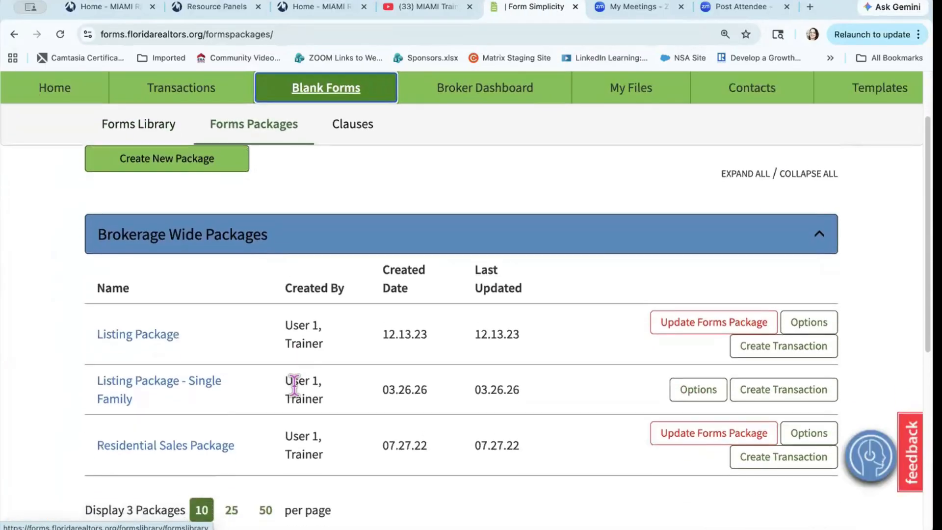
scroll(294, 385, "up", 1)
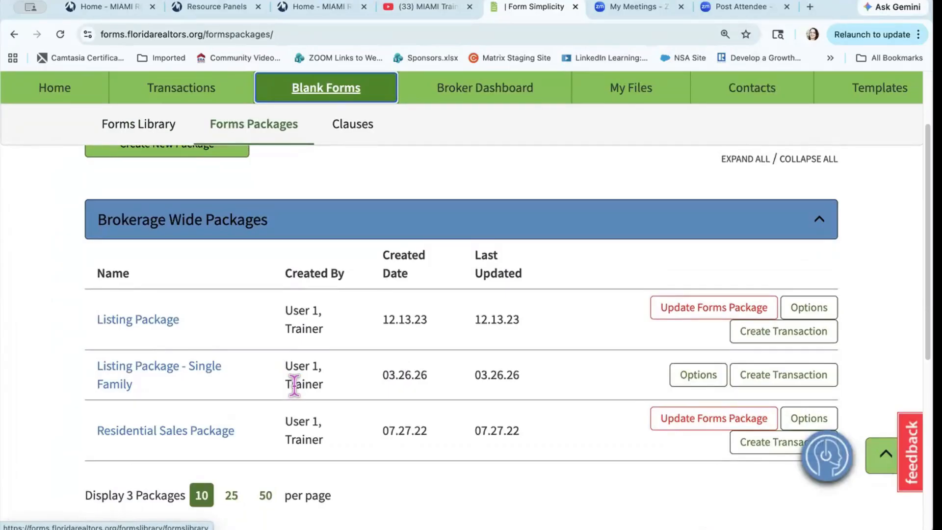
scroll(294, 385, "up", 3)
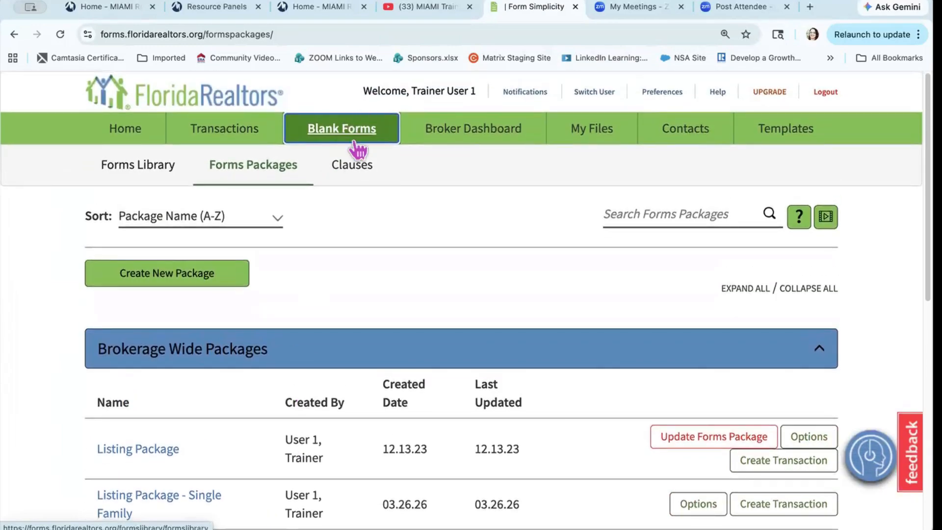
left_click(287, 176)
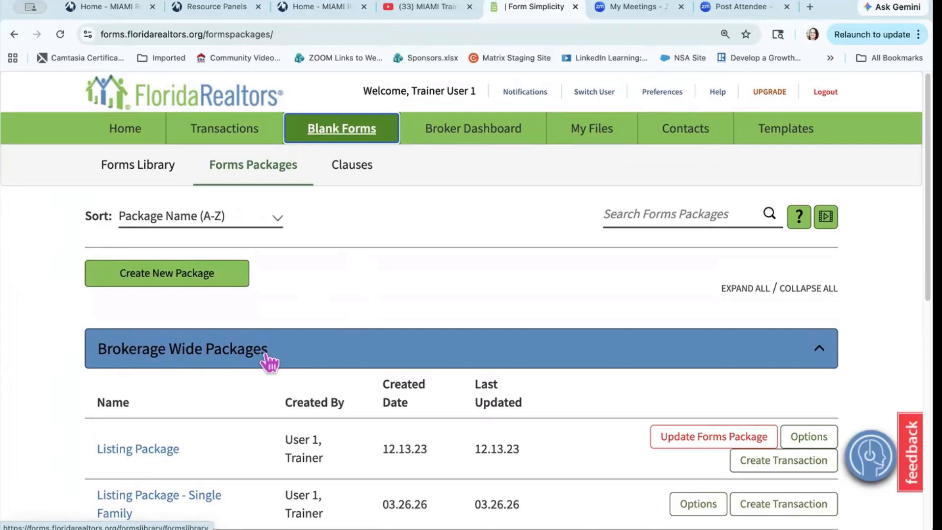
scroll(391, 353, "down", 3)
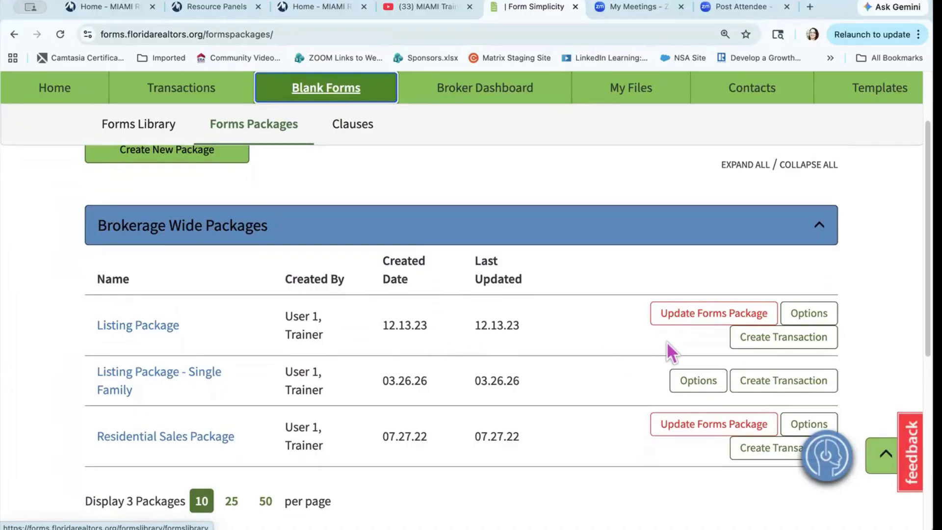
Step: Update the Listing Package to the newer form version and review its RE1 Miami data input form
left_click(704, 319)
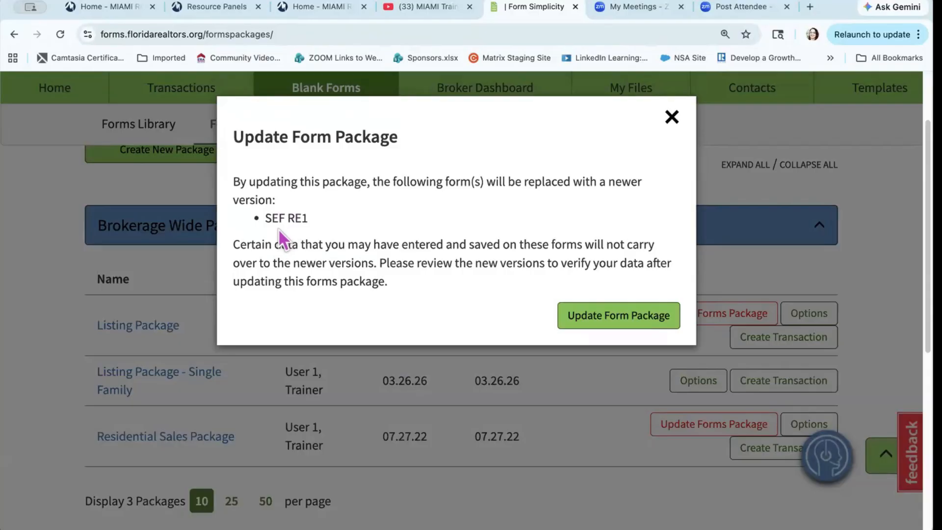
left_click(617, 324)
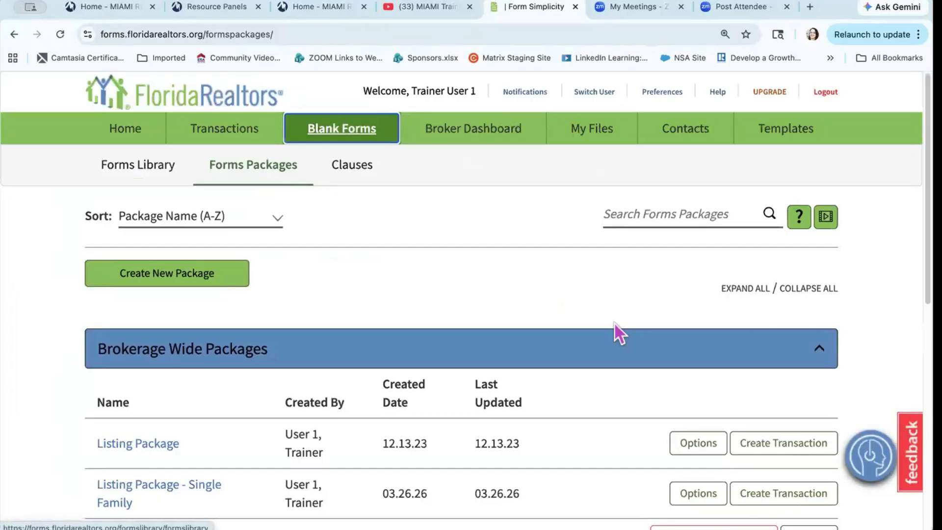
scroll(614, 324, "down", 2)
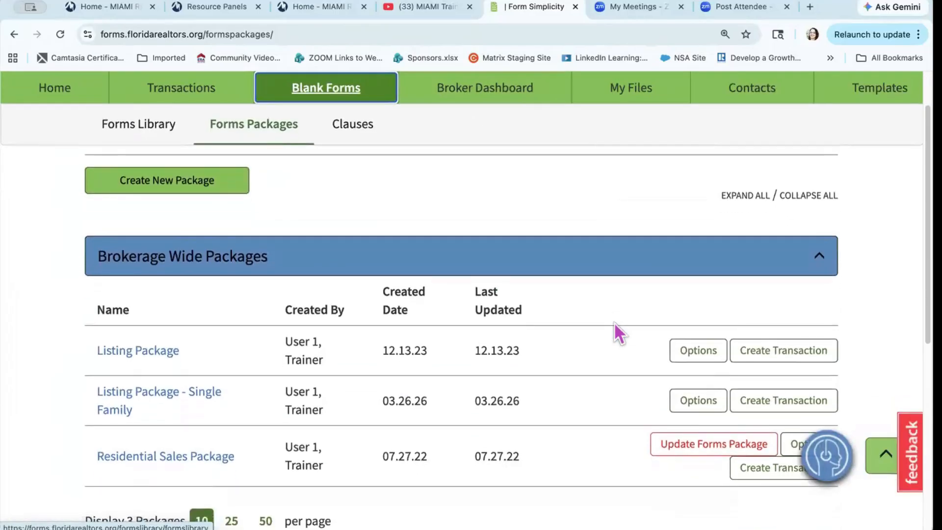
left_click(165, 359)
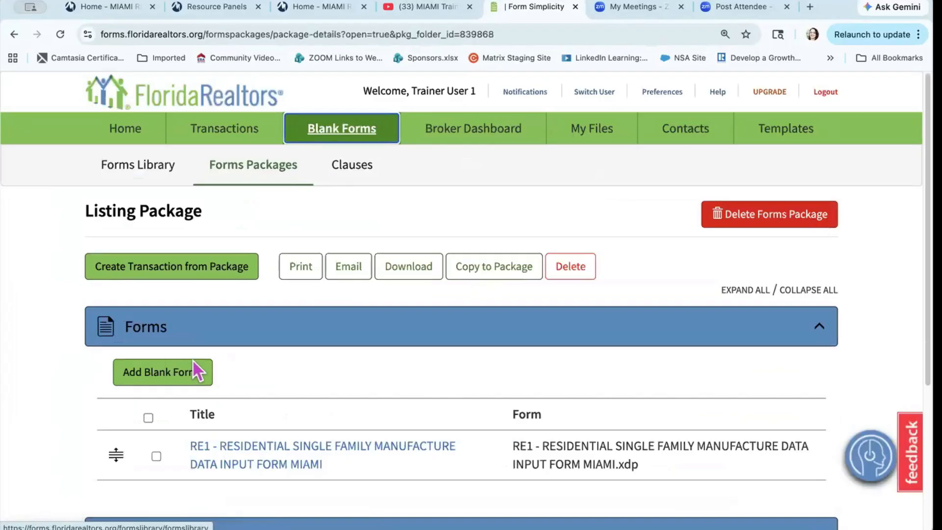
scroll(278, 398, "down", 1)
scroll(279, 397, "down", 2)
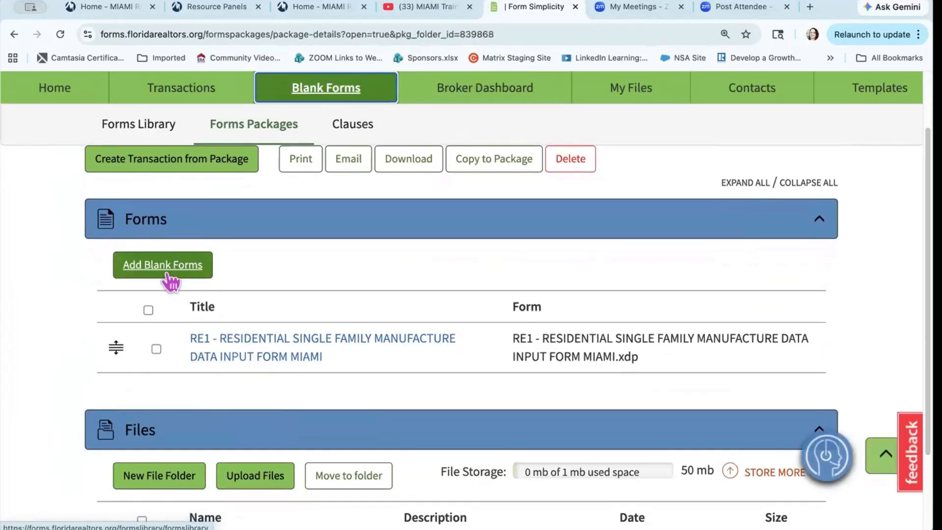
scroll(264, 358, "down", 2)
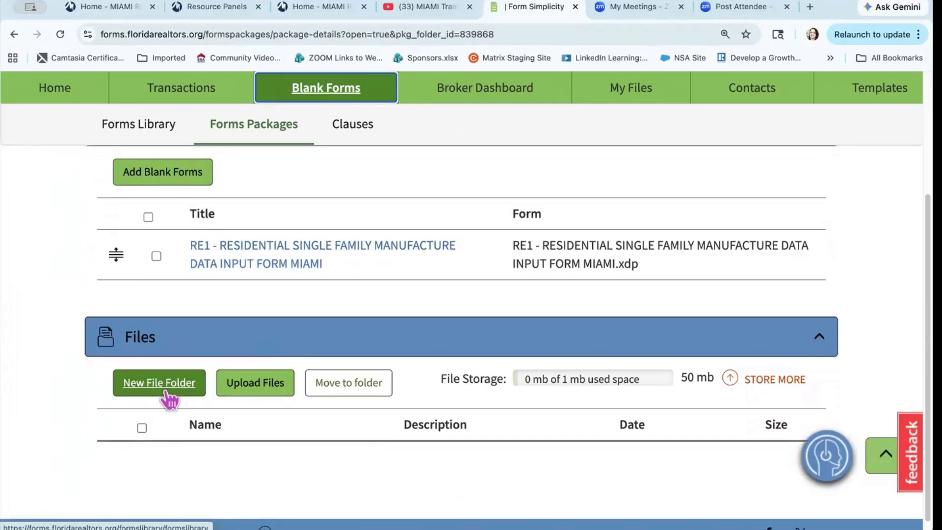
scroll(167, 390, "up", 4)
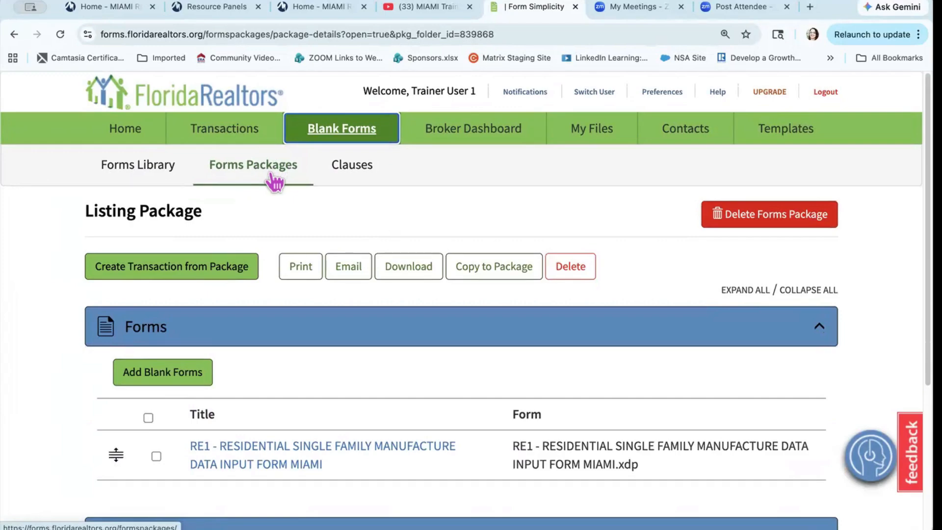
Step: Save a new brokerage-wide clause named 'Liens' with the details text 'Leins'
left_click(346, 169)
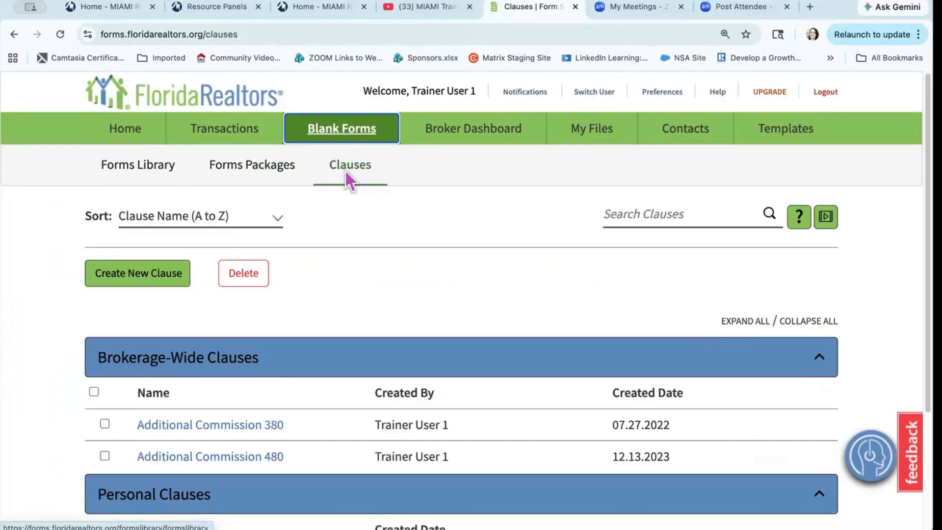
left_click(145, 279)
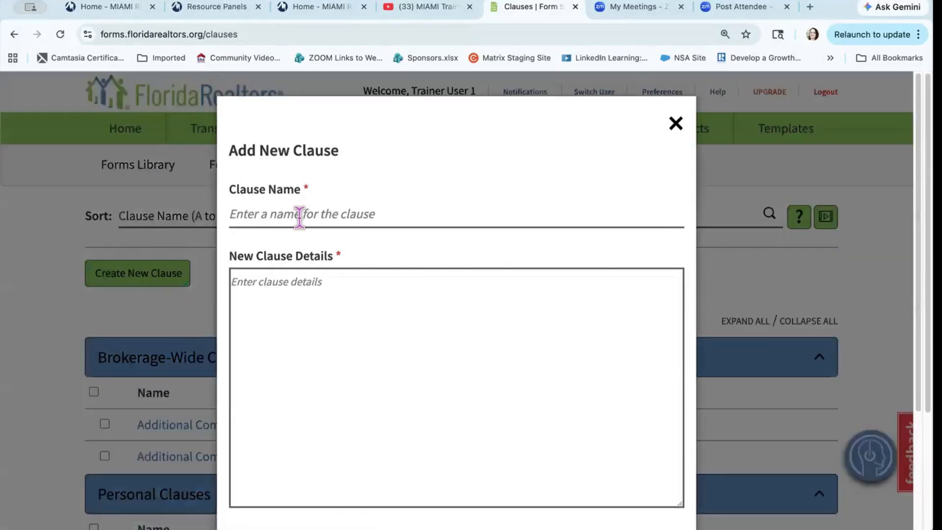
left_click(298, 216)
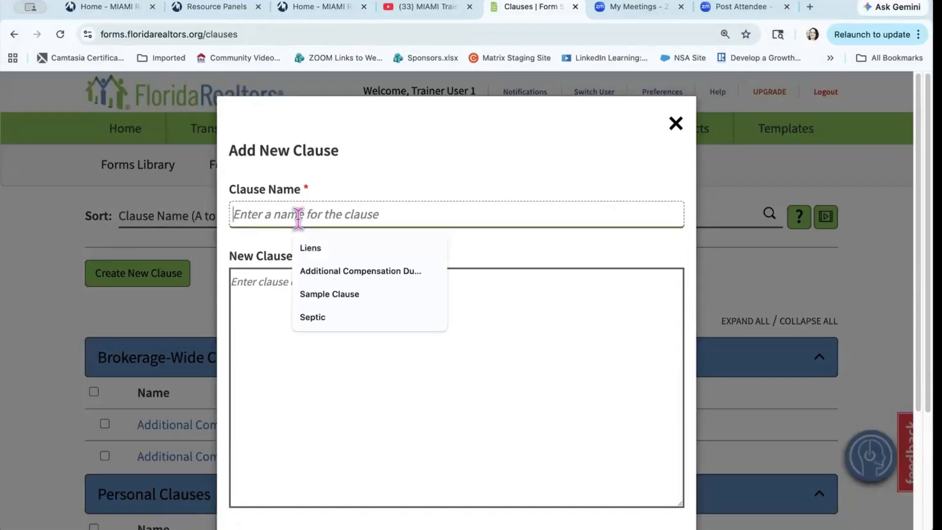
left_click(312, 250)
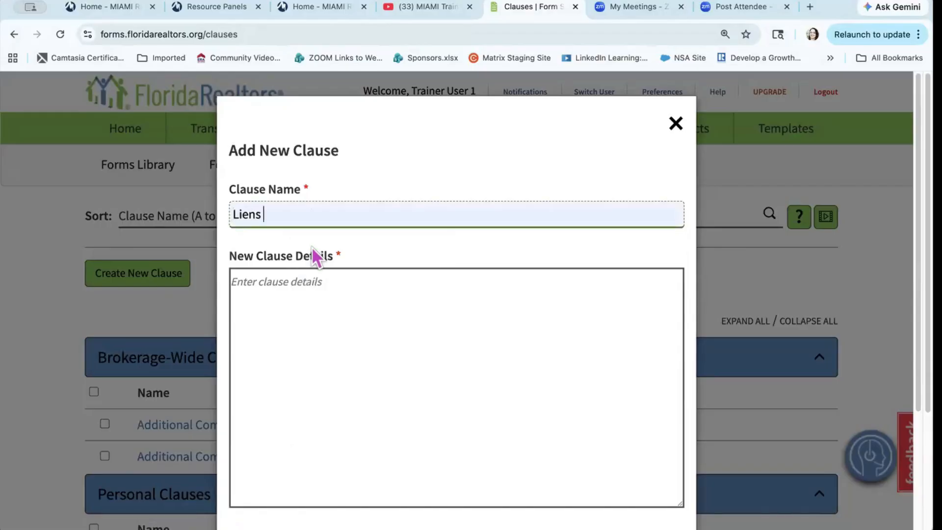
left_click(307, 296)
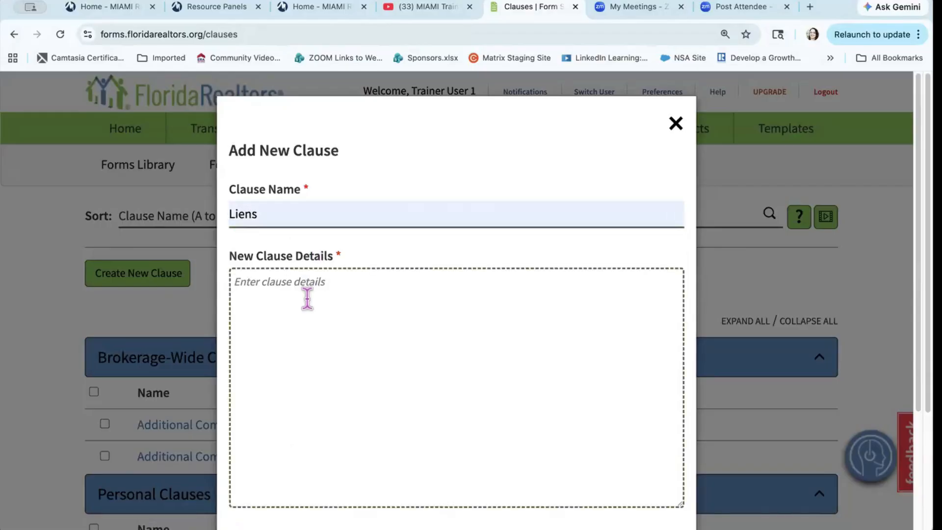
type("Leins")
scroll(221, 355, "down", 4)
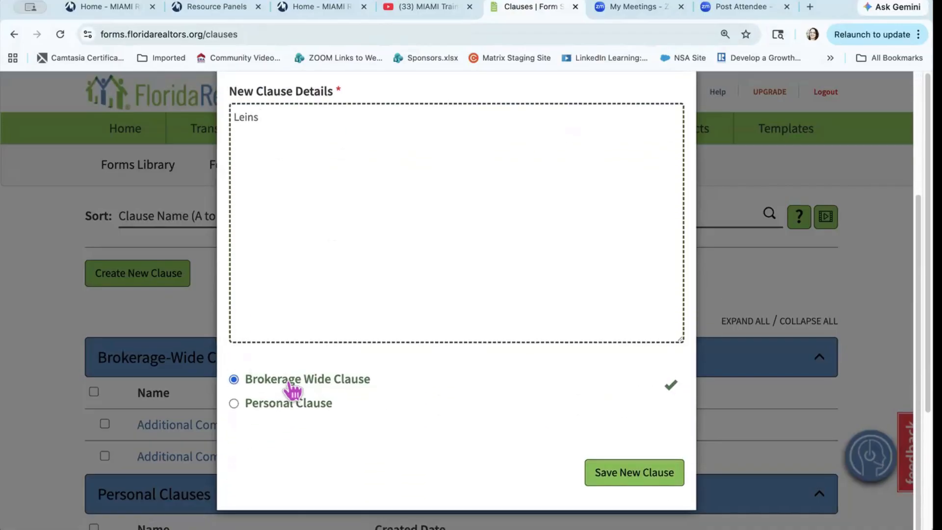
left_click(617, 472)
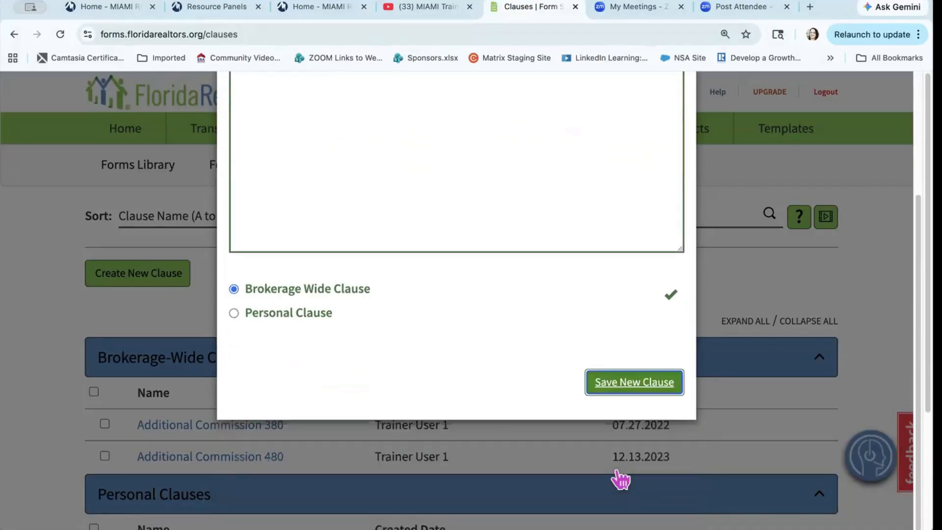
scroll(540, 380, "down", 4)
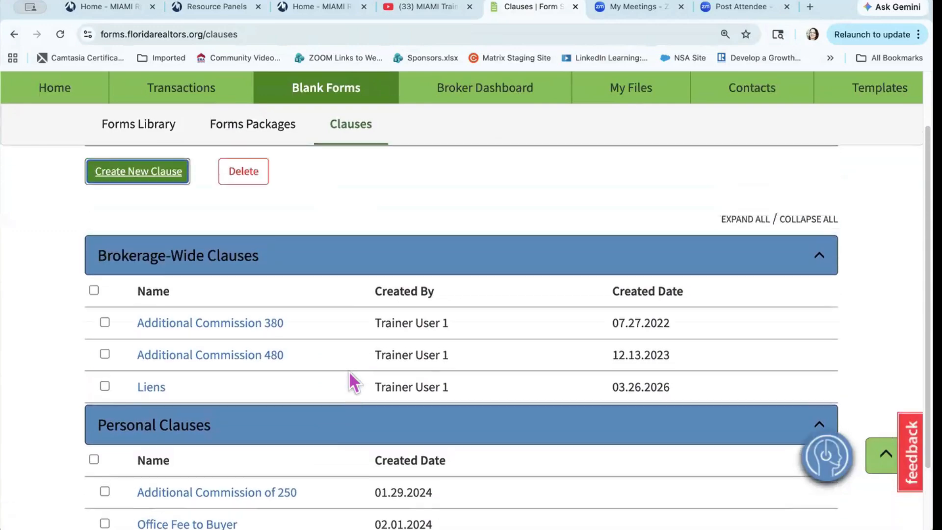
scroll(349, 371, "up", 2)
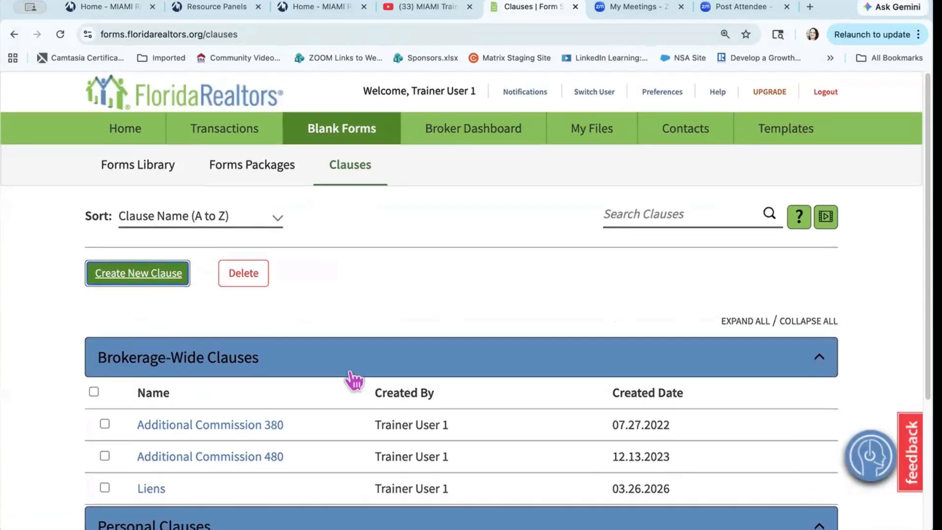
Step: Return to the Form Simplicity home page, then reload the Miami Realtors home page
left_click(123, 132)
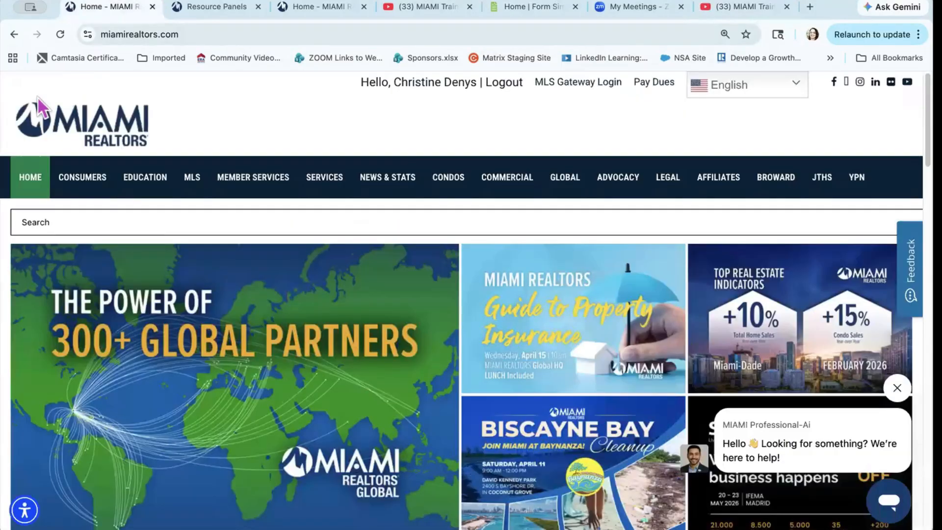
left_click(31, 190)
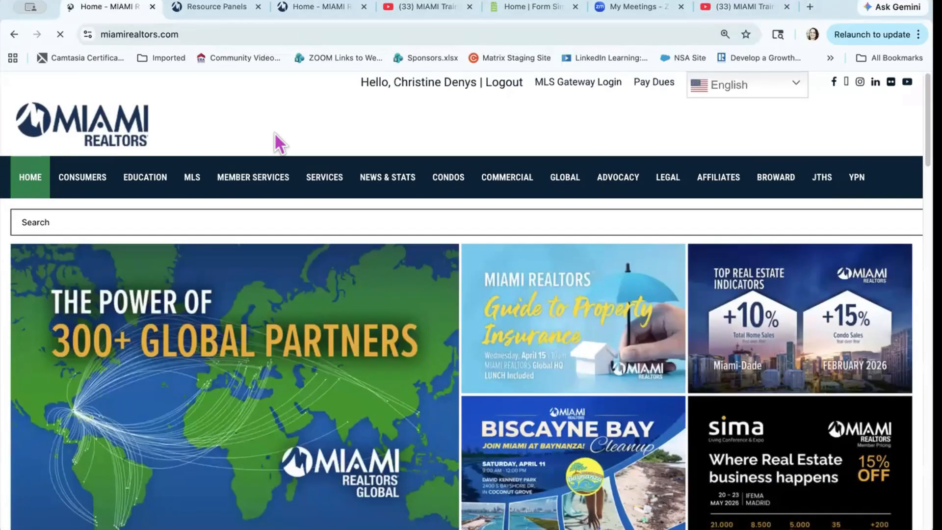